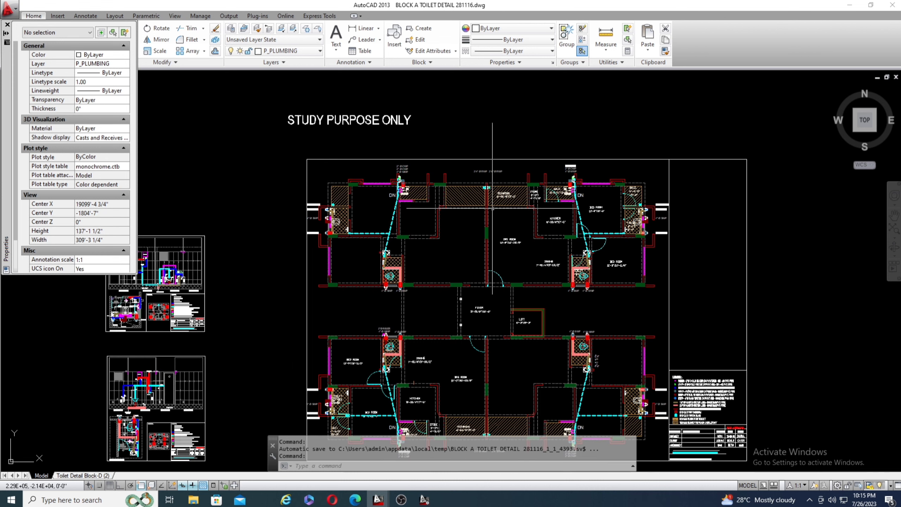
# Examine the plumbing plan's floor layout, pipe runs and toilet fixtures, along with the sheet's legend and title block.
pyautogui.scroll(-2, 461, 213)
pyautogui.scroll(2, 405, 200)
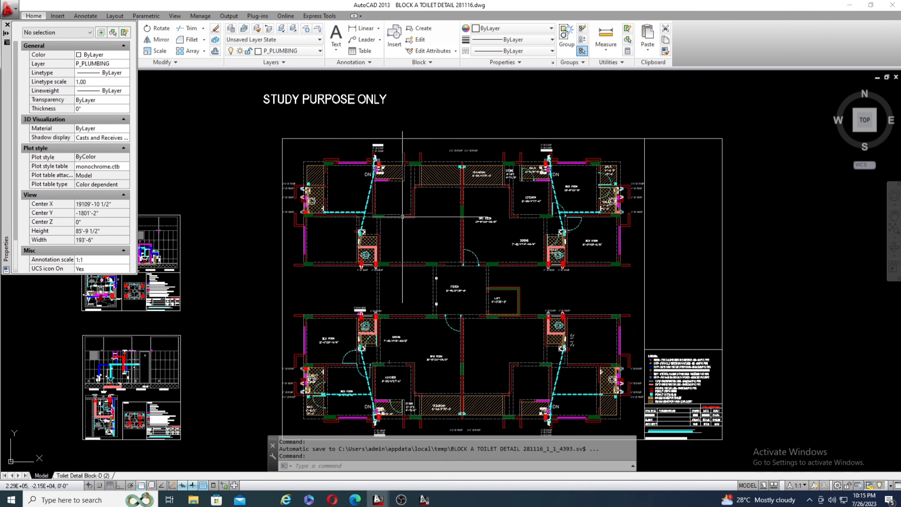
pyautogui.scroll(3, 480, 267)
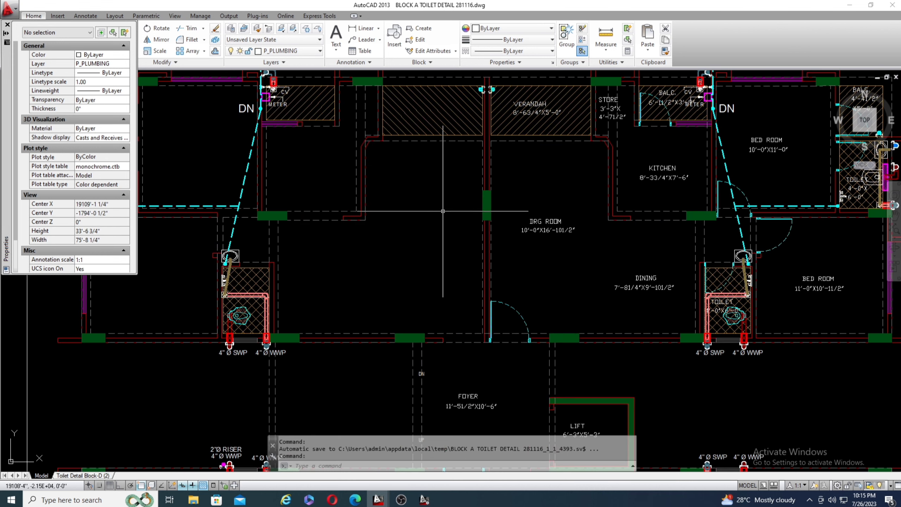
pyautogui.scroll(-1, 480, 267)
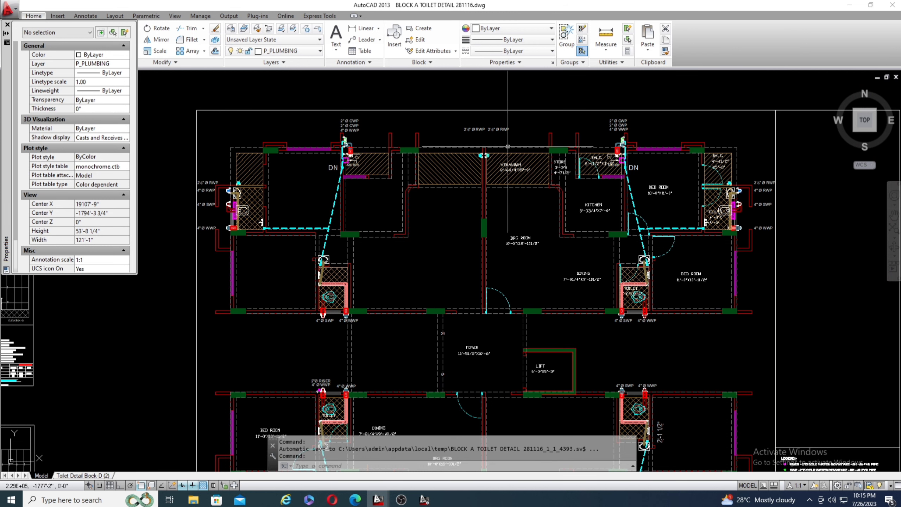
pyautogui.scroll(-4, 524, 194)
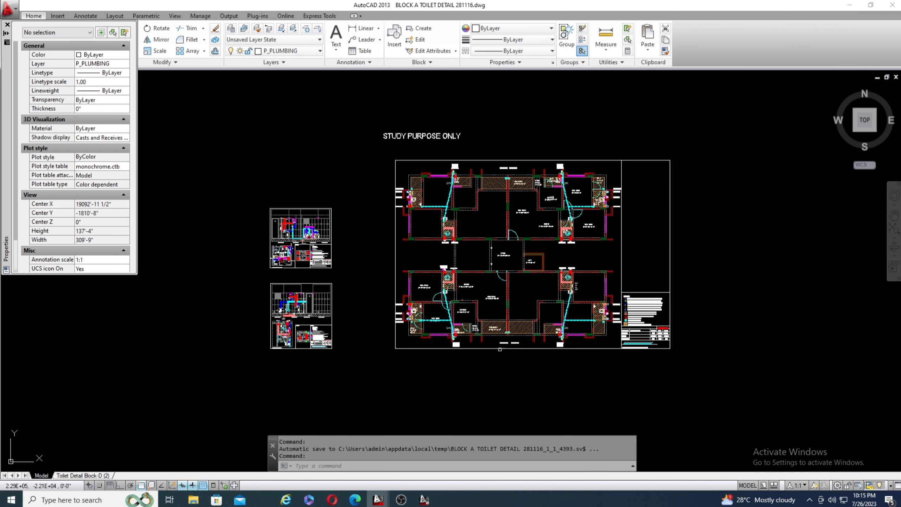
pyautogui.scroll(2, 497, 308)
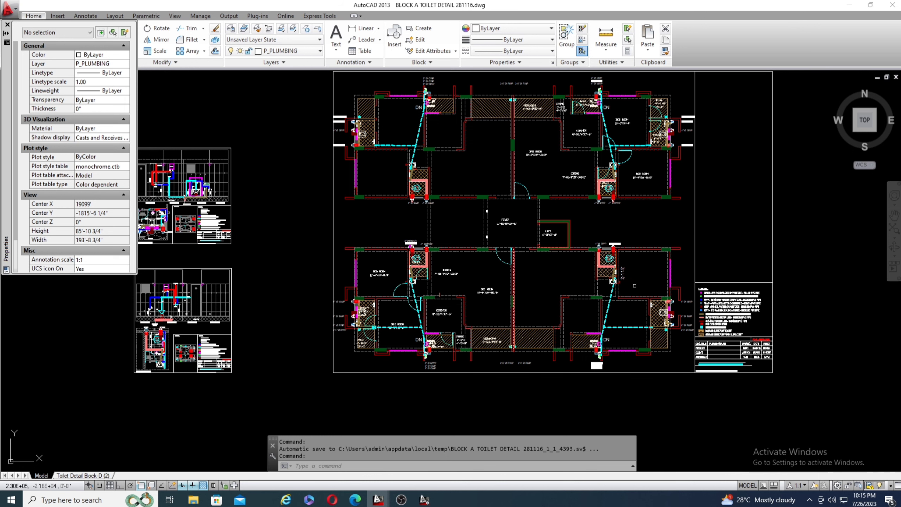
pyautogui.scroll(6, 659, 312)
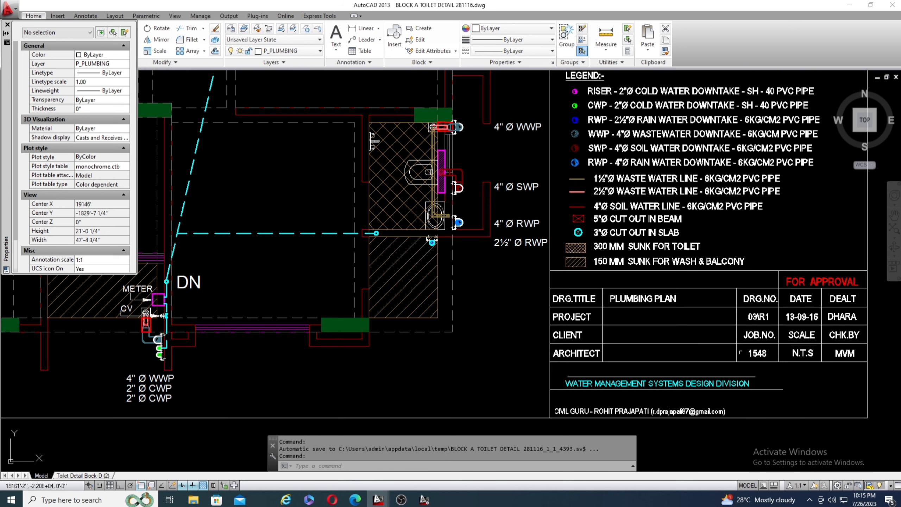
pyautogui.scroll(-4, 695, 331)
pyautogui.scroll(2, 734, 204)
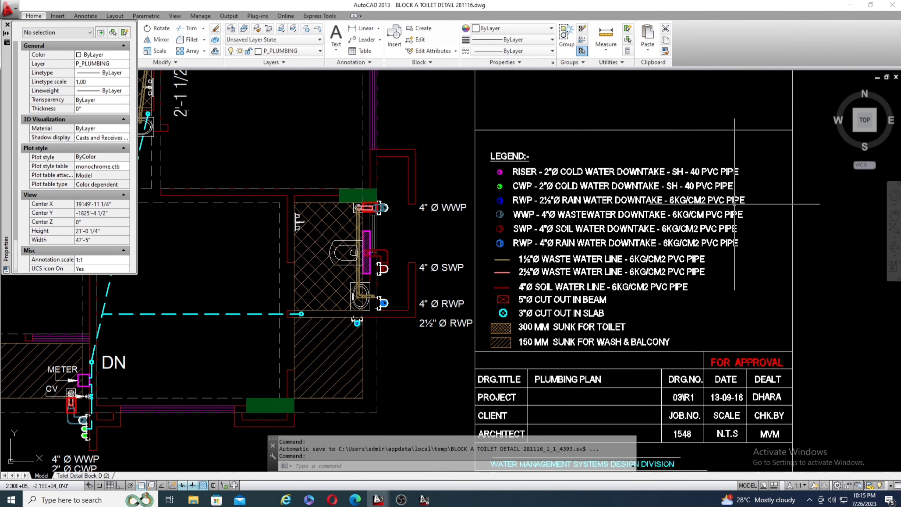
pyautogui.scroll(-1, 735, 204)
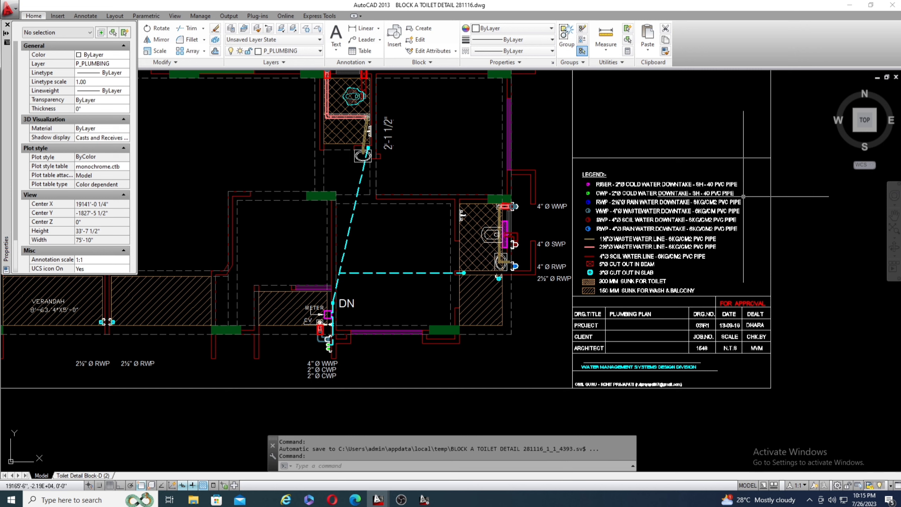
# Examine the bedroom toilet detail sheet, including its elevations, toilet plan, key plan and legend.
pyautogui.scroll(-6, 786, 223)
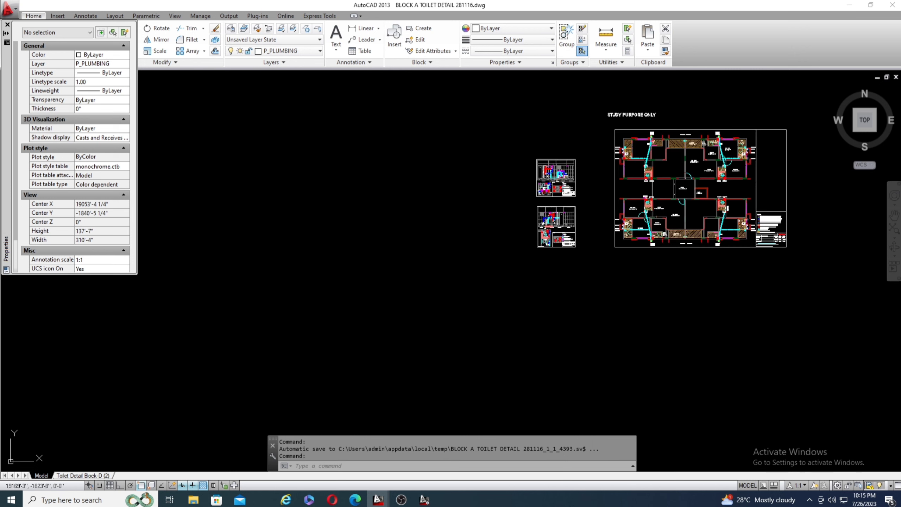
pyautogui.scroll(10, 558, 171)
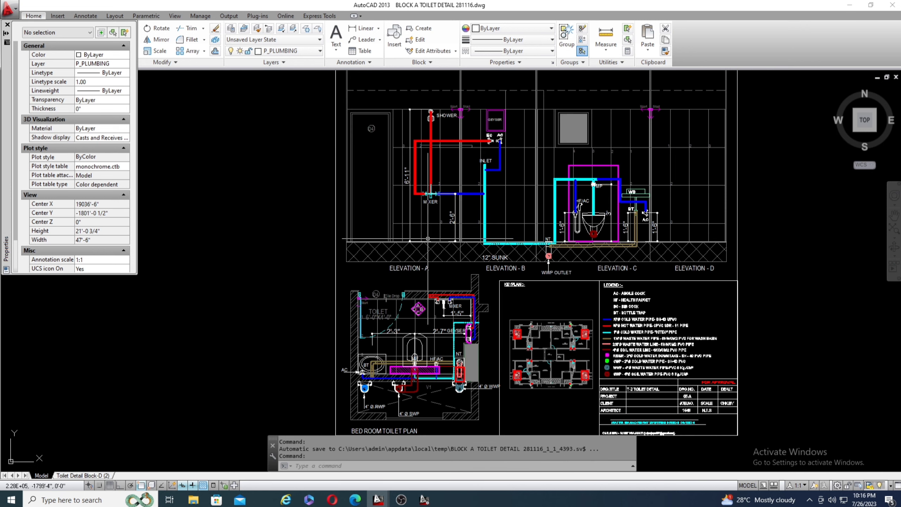
pyautogui.scroll(-5, 429, 299)
pyautogui.scroll(3, 414, 299)
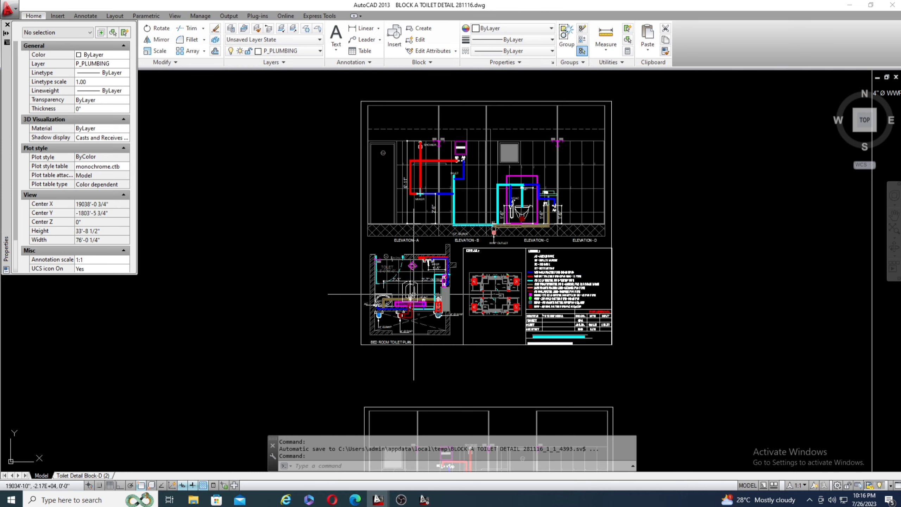
pyautogui.scroll(4, 528, 298)
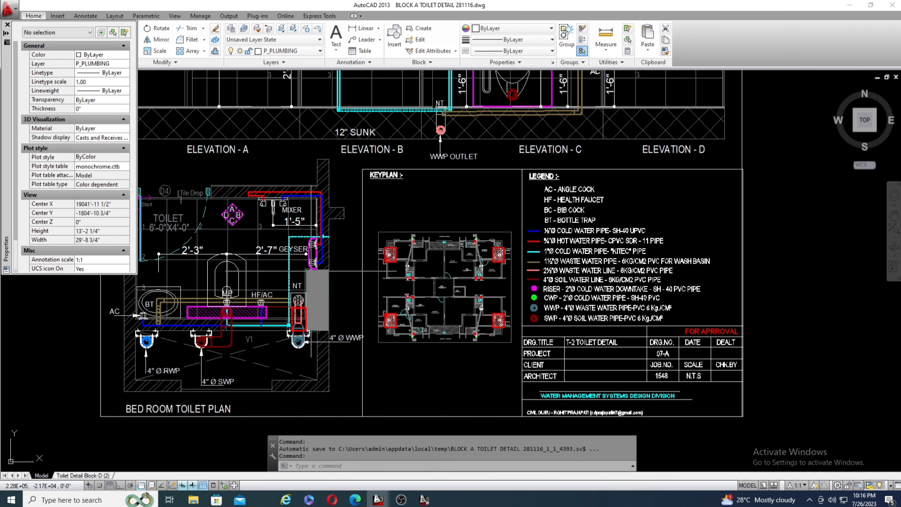
pyautogui.scroll(-6, 310, 271)
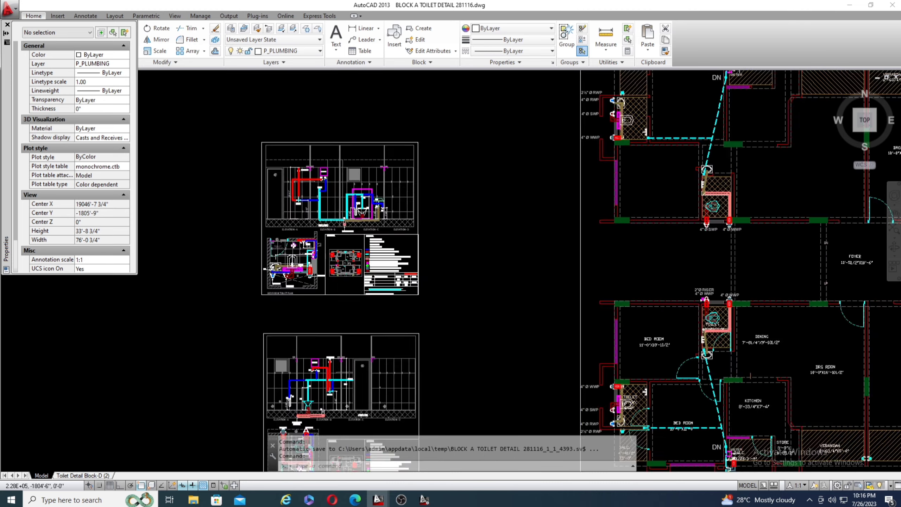
# Read the plumbing plan's legend for downtake pipes, waste and soil lines, cut-outs and sunk areas.
pyautogui.scroll(-6, 280, 270)
pyautogui.scroll(2, 667, 316)
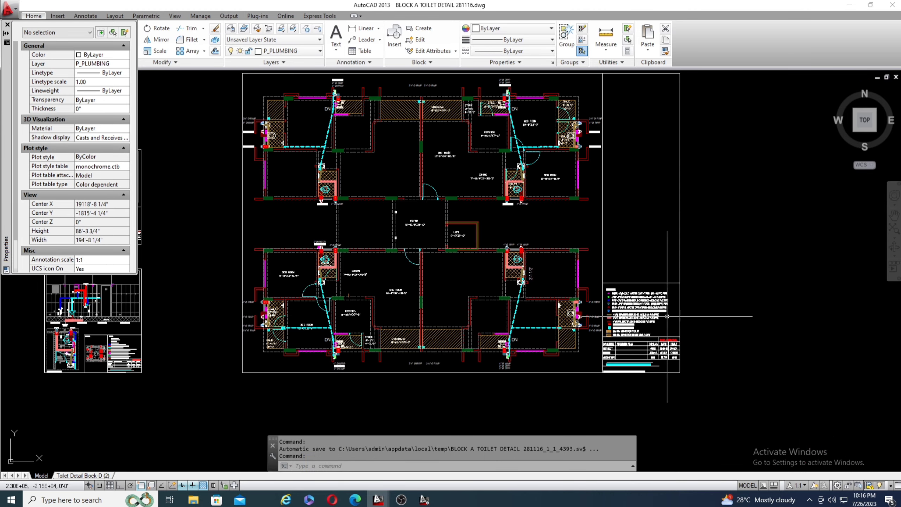
pyautogui.scroll(2, 647, 305)
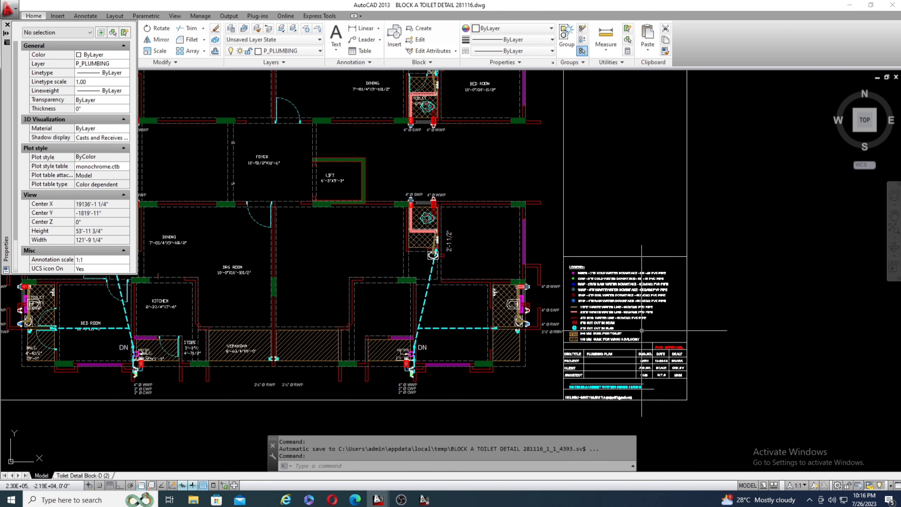
pyautogui.scroll(4, 642, 330)
pyautogui.scroll(3, 656, 277)
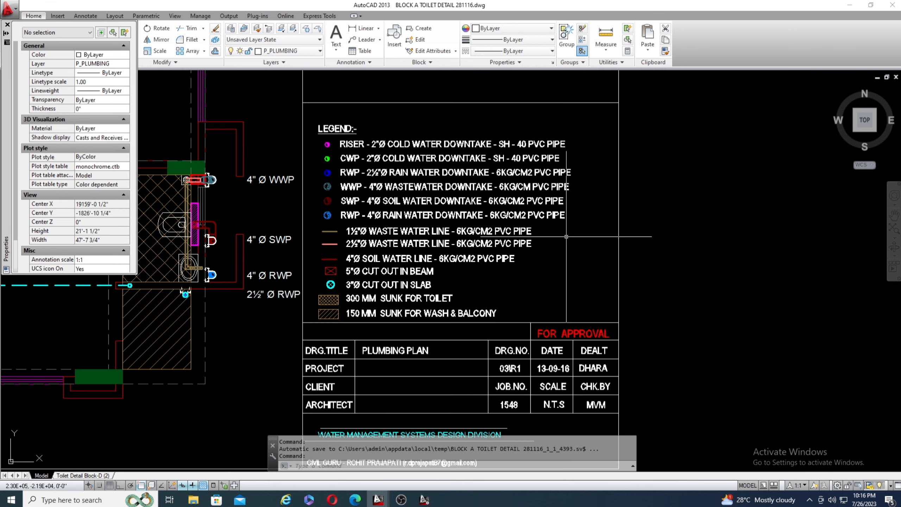
pyautogui.scroll(-2, 573, 239)
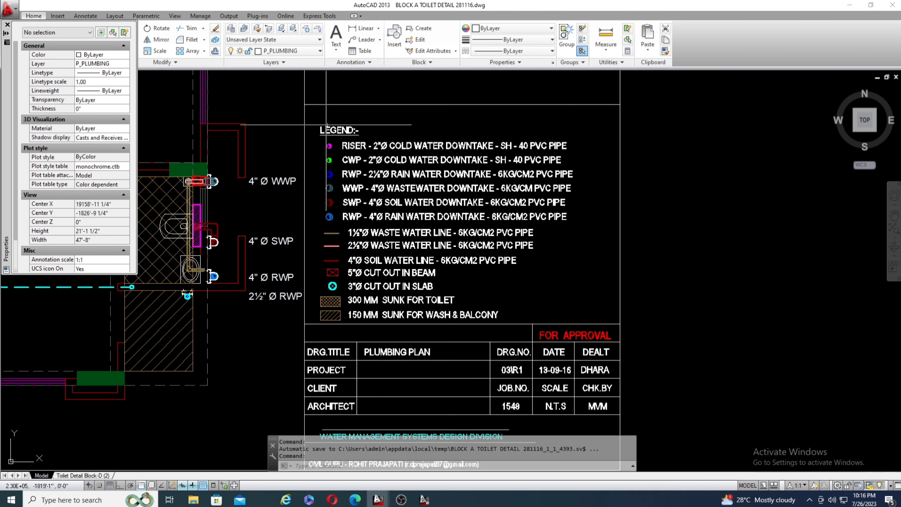
pyautogui.scroll(3, 319, 142)
pyautogui.scroll(-2, 315, 145)
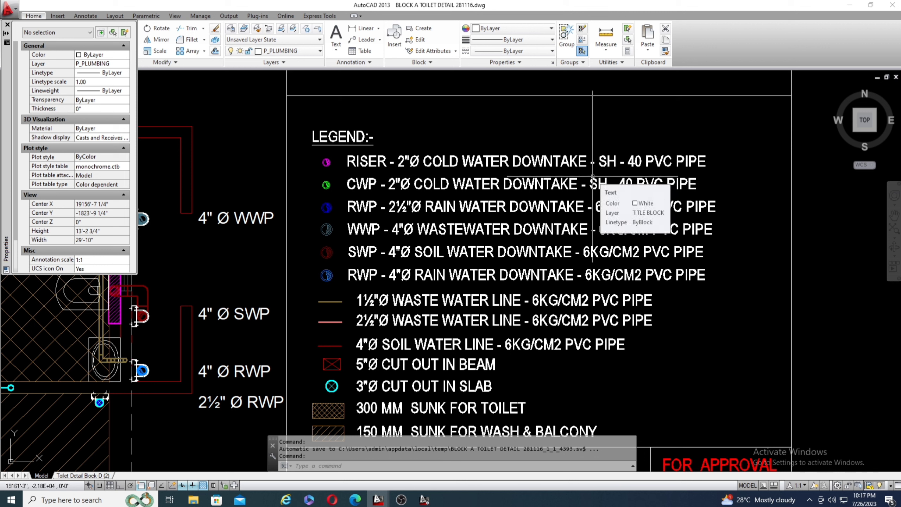
pyautogui.scroll(-6, 592, 176)
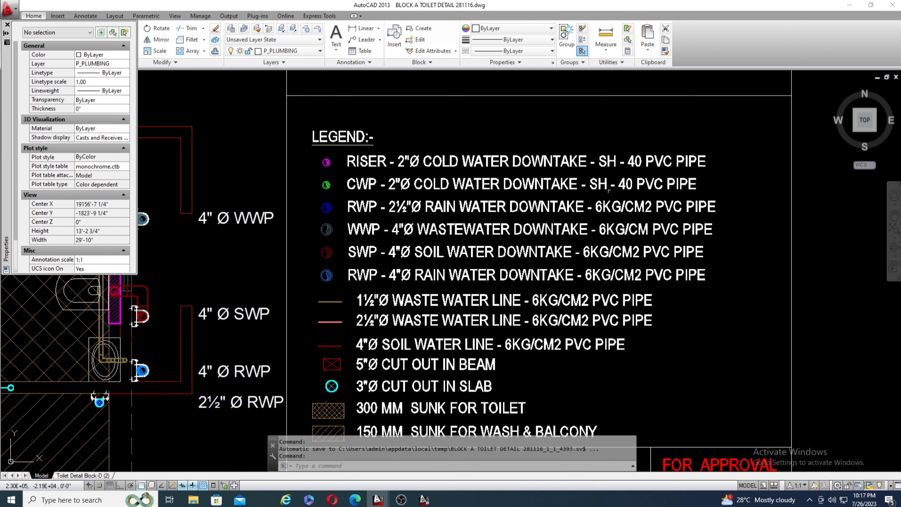
pyautogui.scroll(-2, 492, 217)
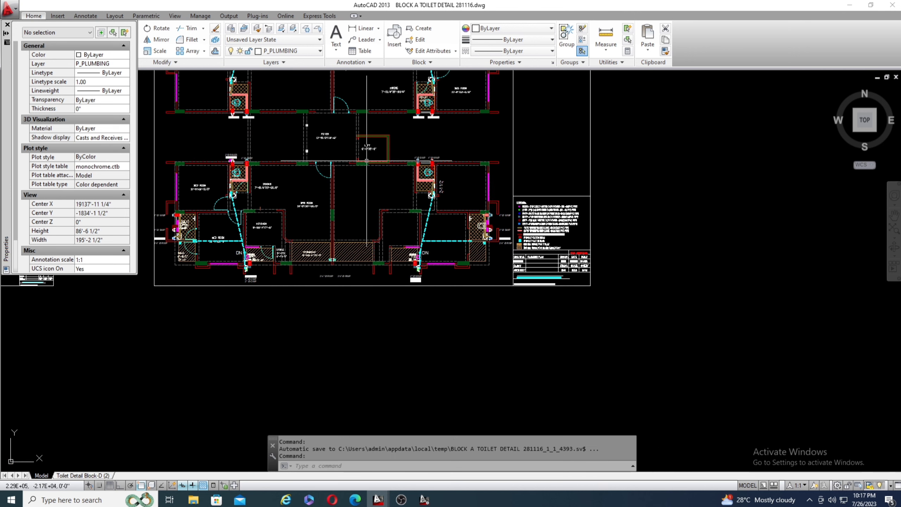
pyautogui.scroll(4, 551, 263)
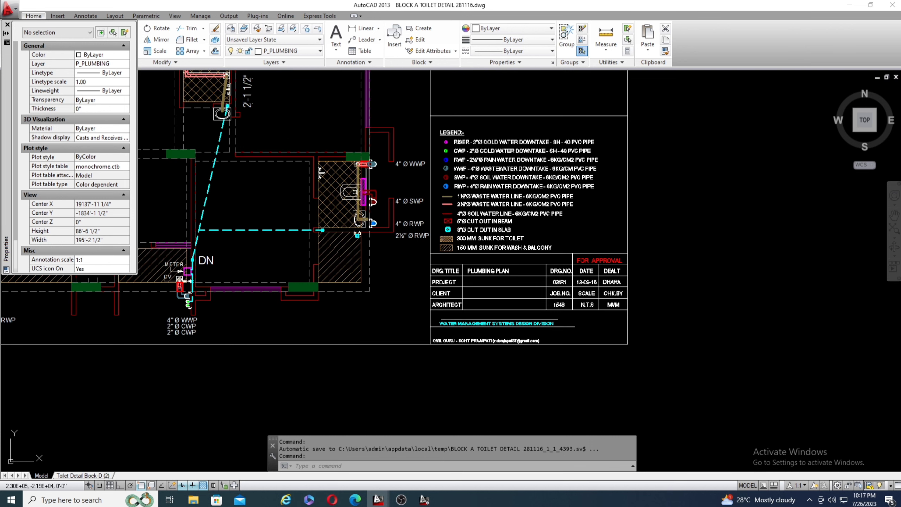
pyautogui.scroll(4, 566, 257)
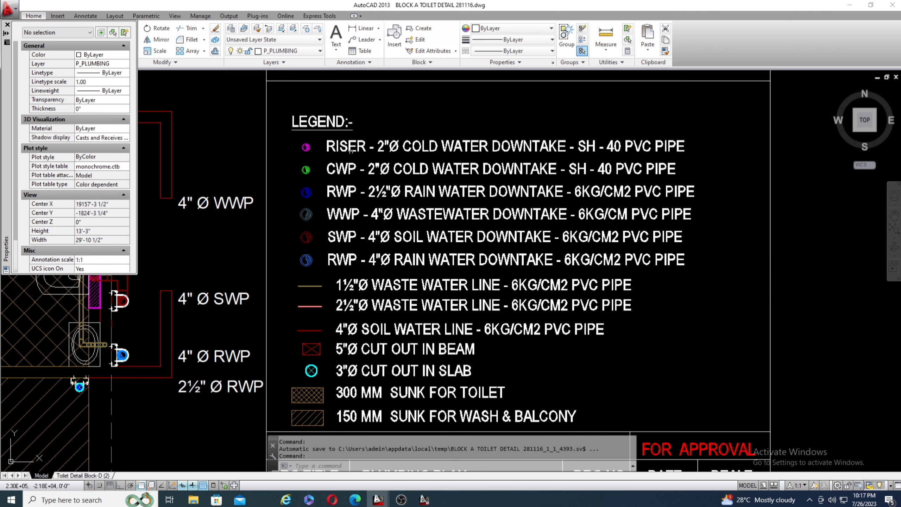
# Highlight the 2½" rain water and 4" wastewater downtake entries in the legend, and clear the selection.
pyautogui.click(290, 160)
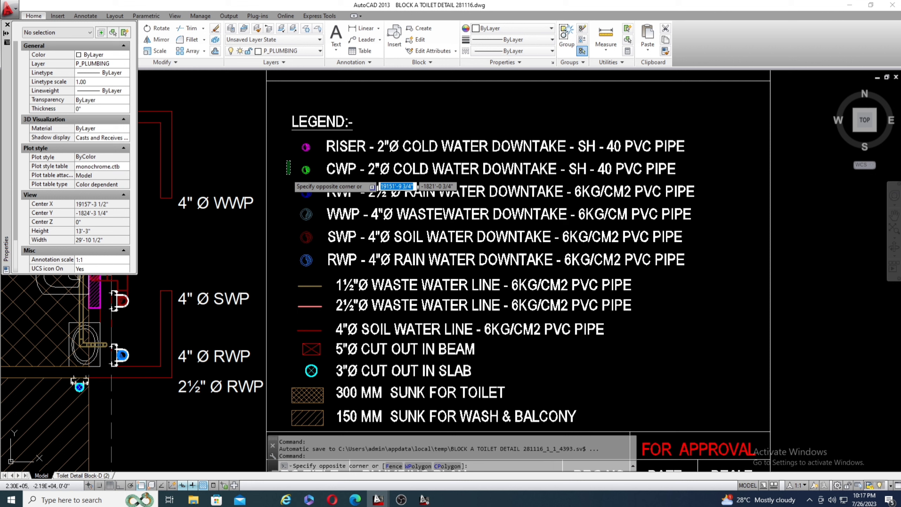
pyautogui.click(288, 173)
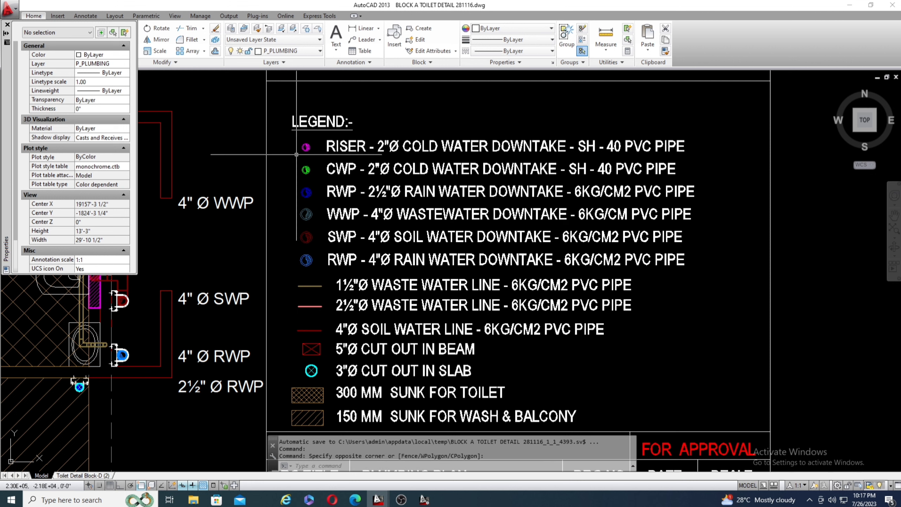
pyautogui.click(282, 178)
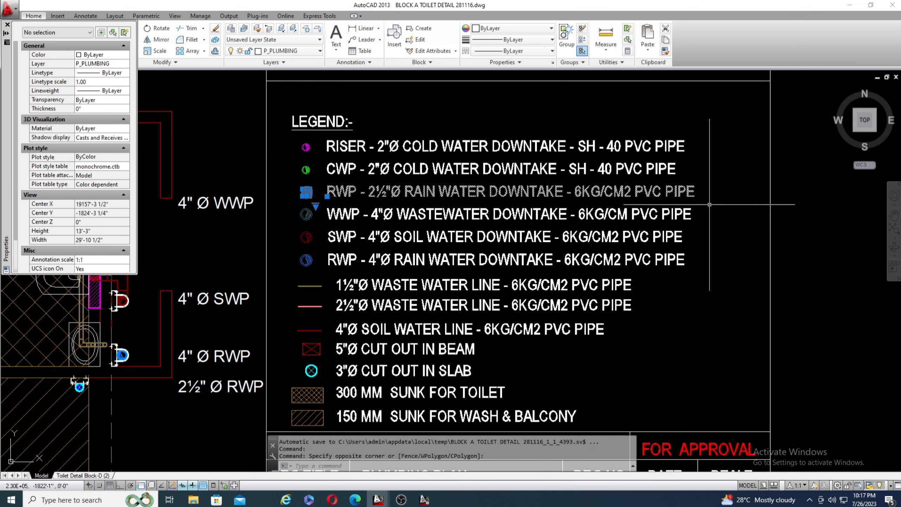
pyautogui.click(705, 222)
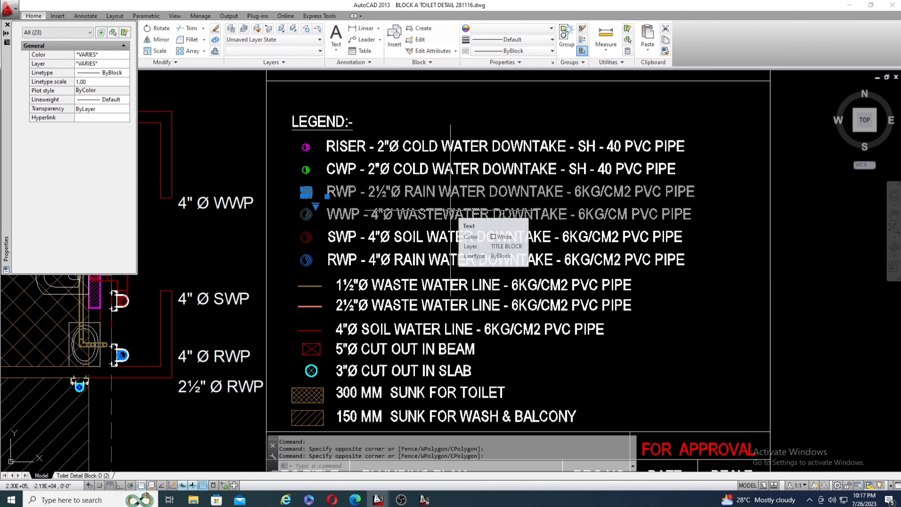
pyautogui.press('Escape')
pyautogui.press('Escape')
pyautogui.press('Escape')
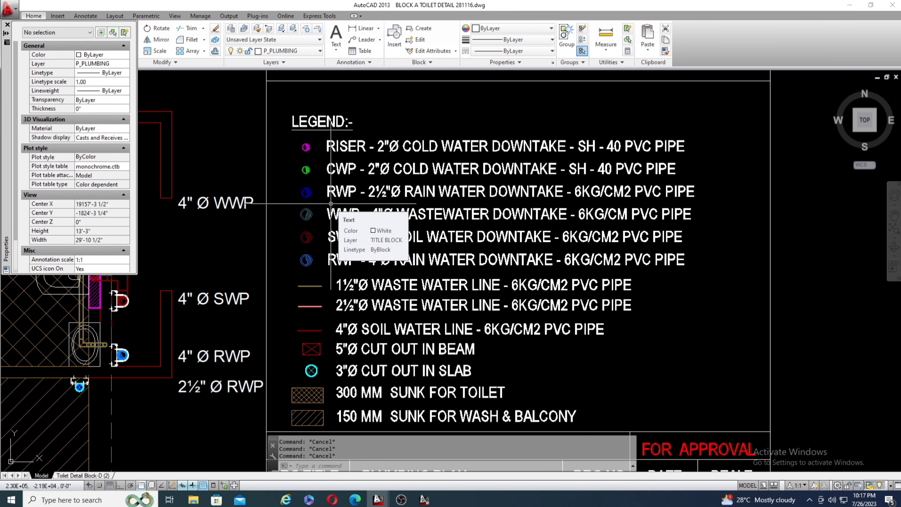
# Inspect the legend's downtake symbols and the pipe pressure ratings given for the rain, waste and soil water entries.
pyautogui.scroll(4, 331, 203)
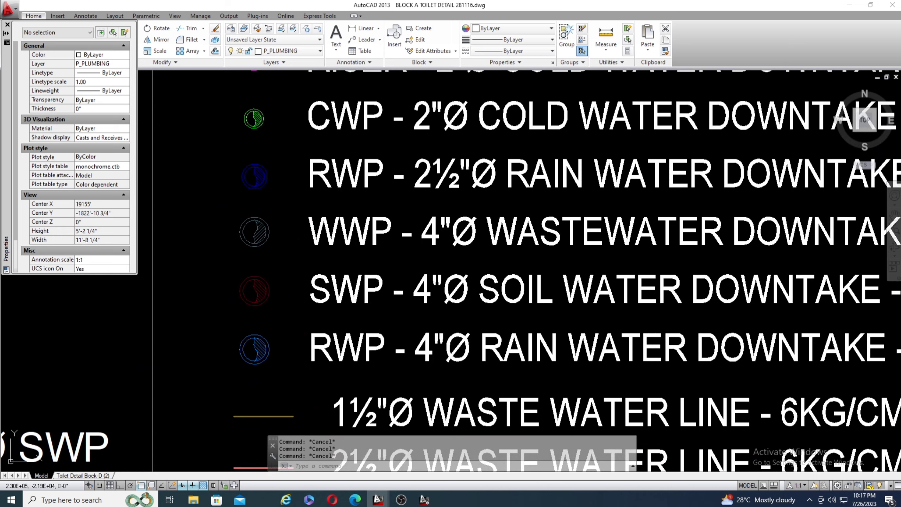
pyautogui.scroll(4, 248, 175)
pyautogui.scroll(-4, 253, 205)
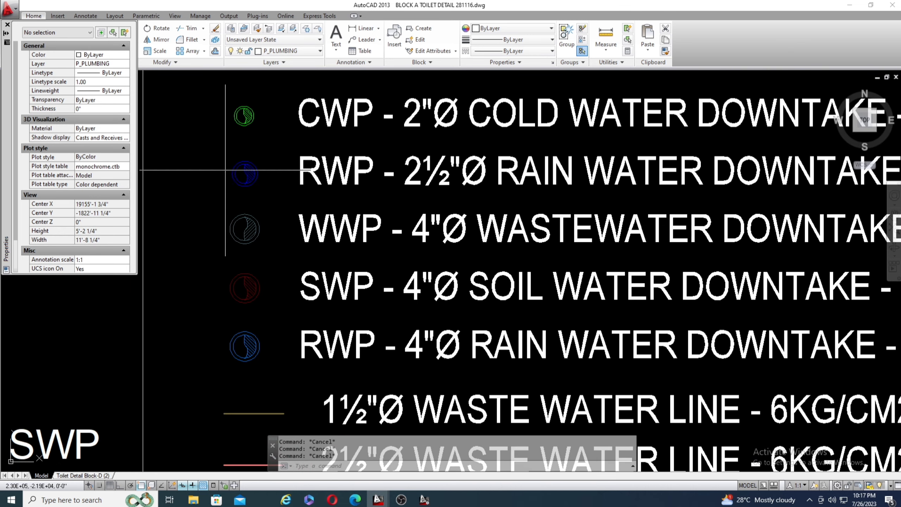
pyautogui.scroll(-4, 254, 180)
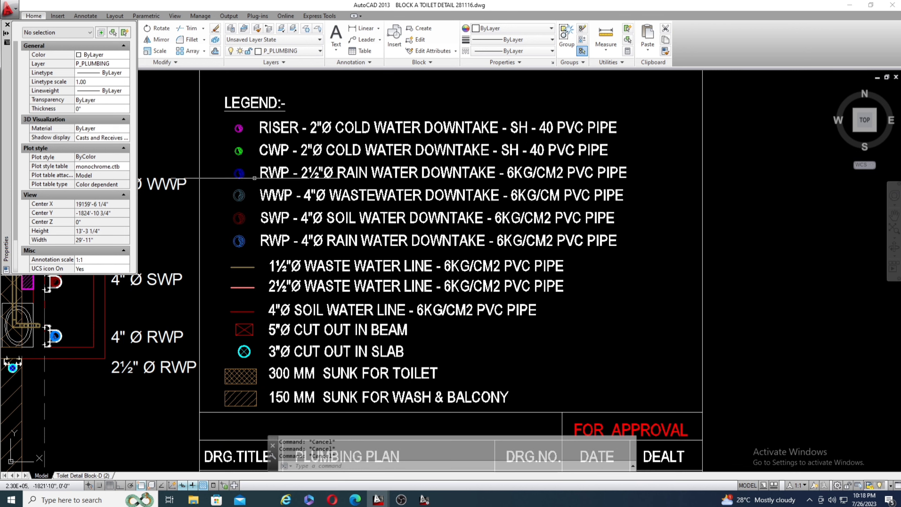
pyautogui.scroll(4, 540, 188)
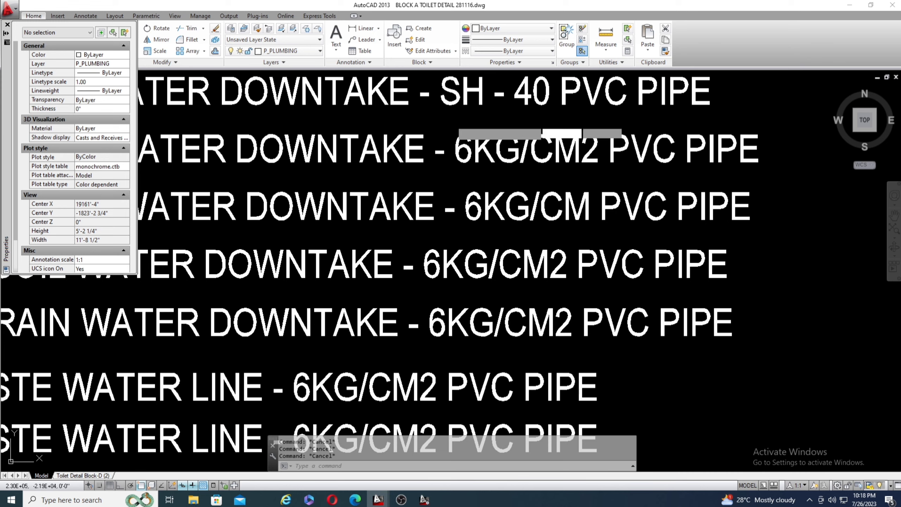
pyautogui.click(451, 121)
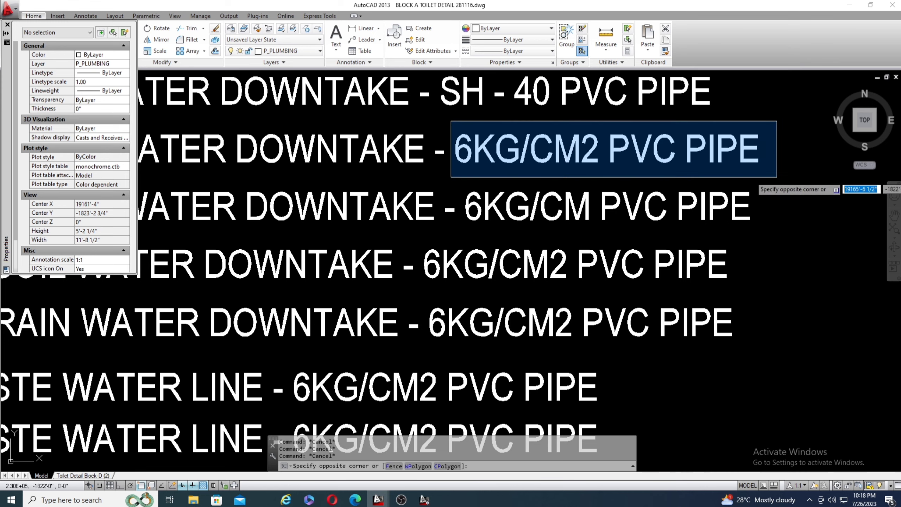
pyautogui.click(493, 128)
pyautogui.scroll(-4, 633, 157)
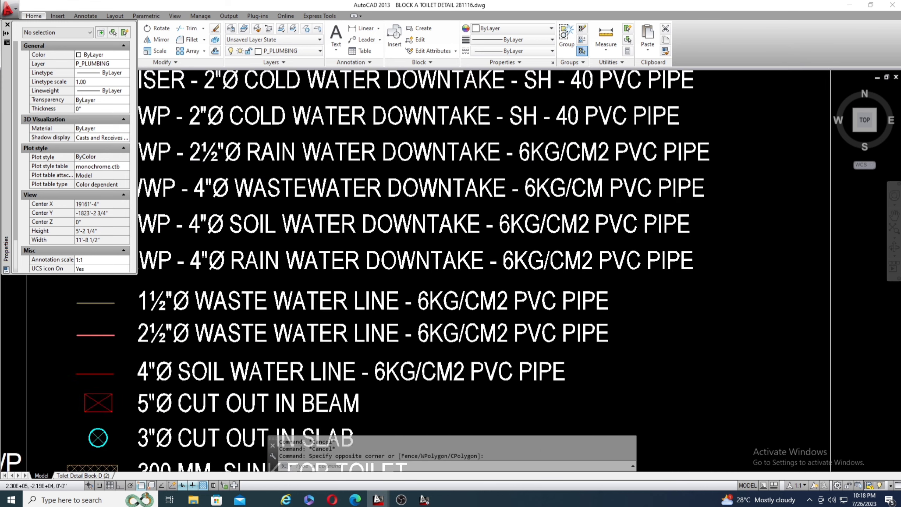
pyautogui.scroll(4, 252, 173)
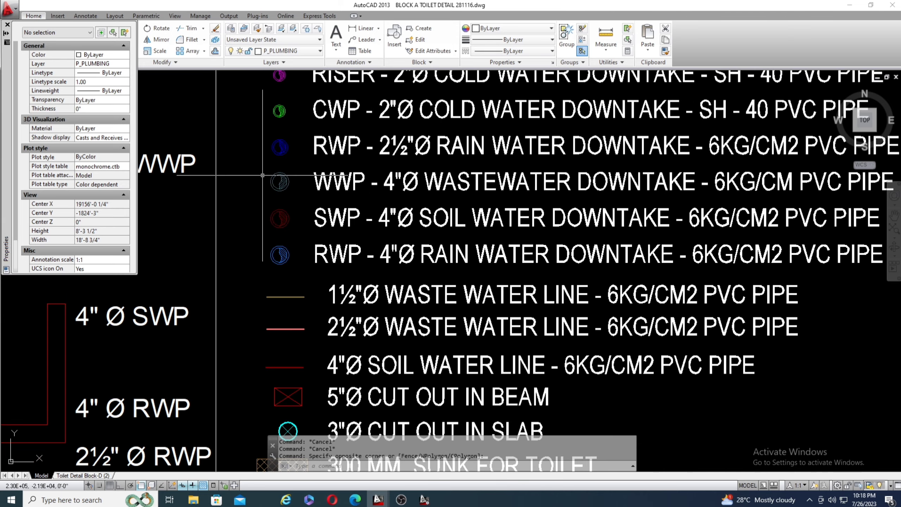
pyautogui.scroll(-2, 253, 174)
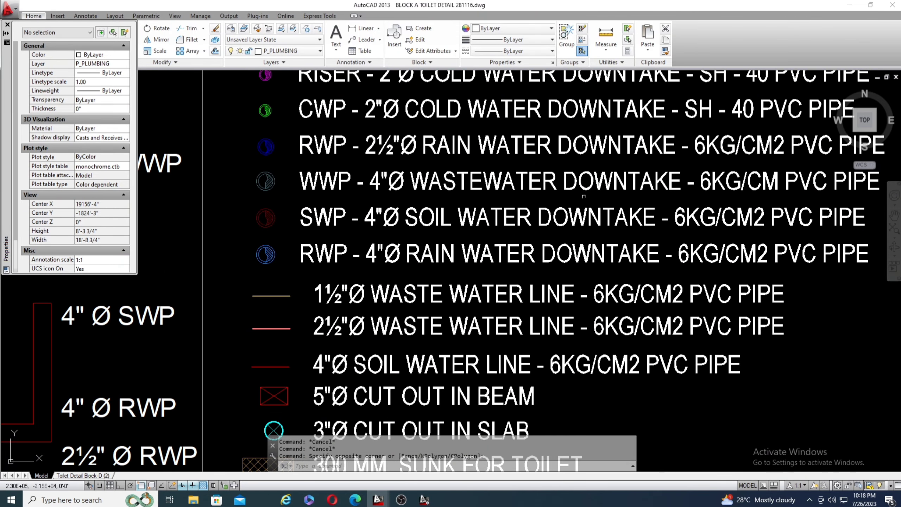
# Read the legend's 4"Ø wastewater and 4"Ø soil water downtake entries, comparing their symbols, abbreviations and PVC pipe ratings.
pyautogui.scroll(-2, 476, 188)
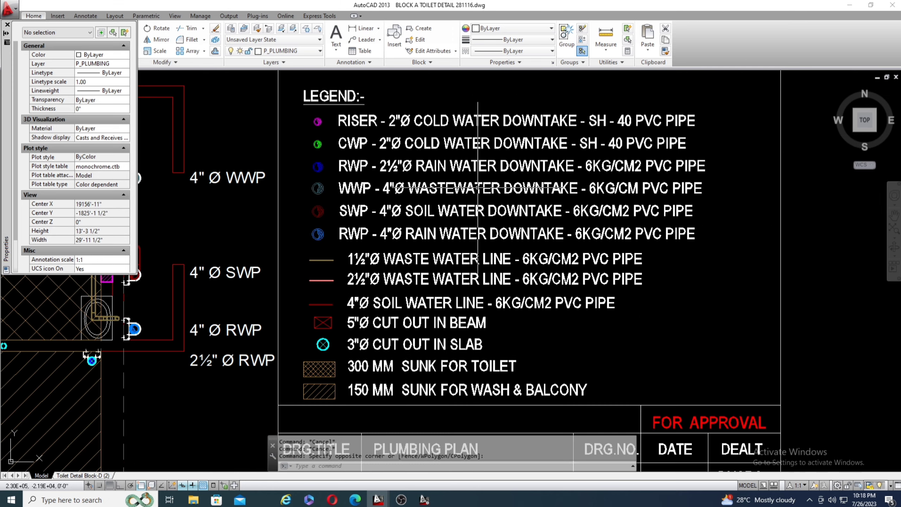
pyautogui.scroll(5, 478, 187)
pyautogui.scroll(-3, 389, 201)
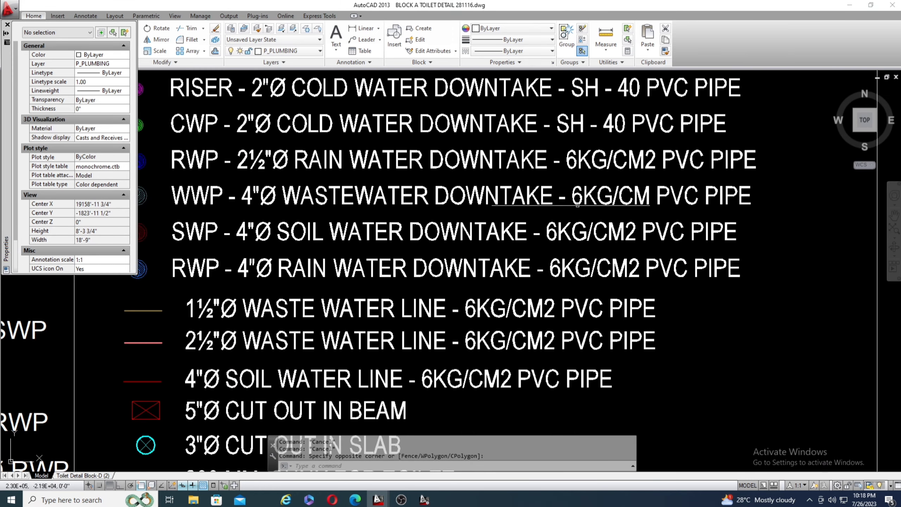
pyautogui.scroll(-2, 729, 209)
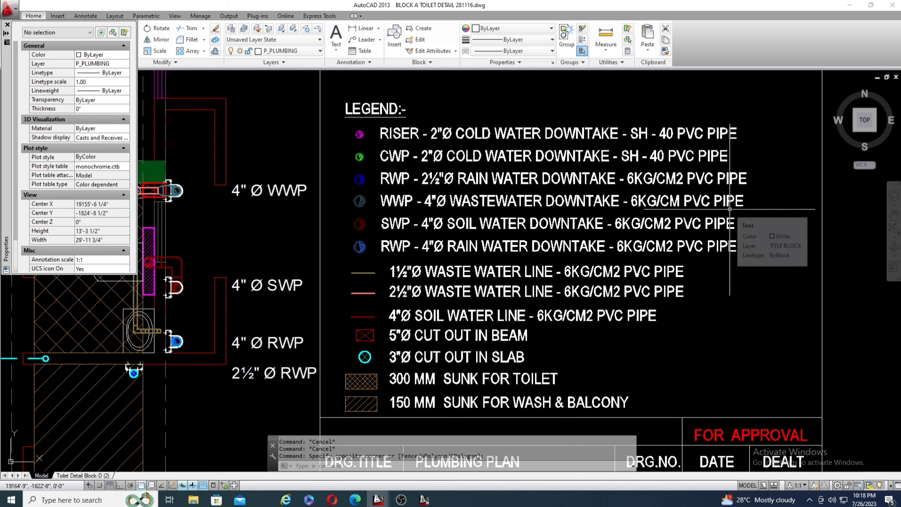
pyautogui.scroll(6, 359, 234)
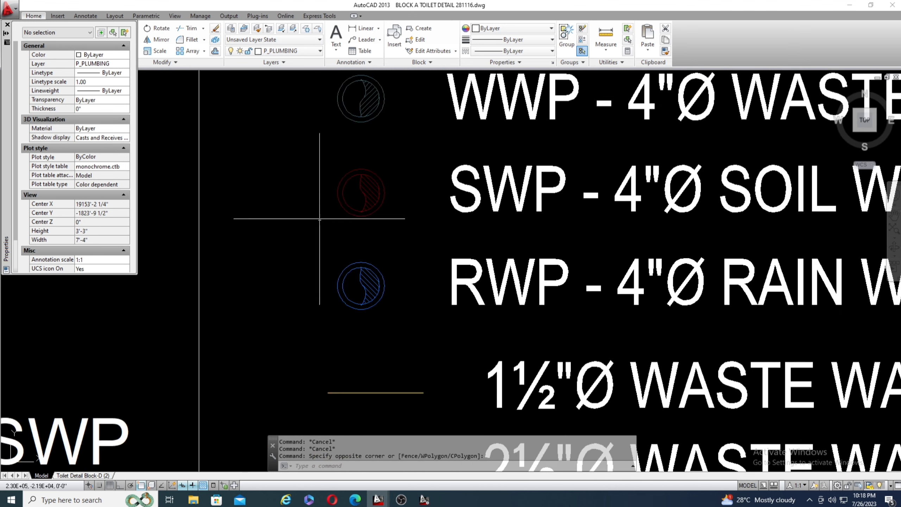
pyautogui.scroll(-6, 270, 213)
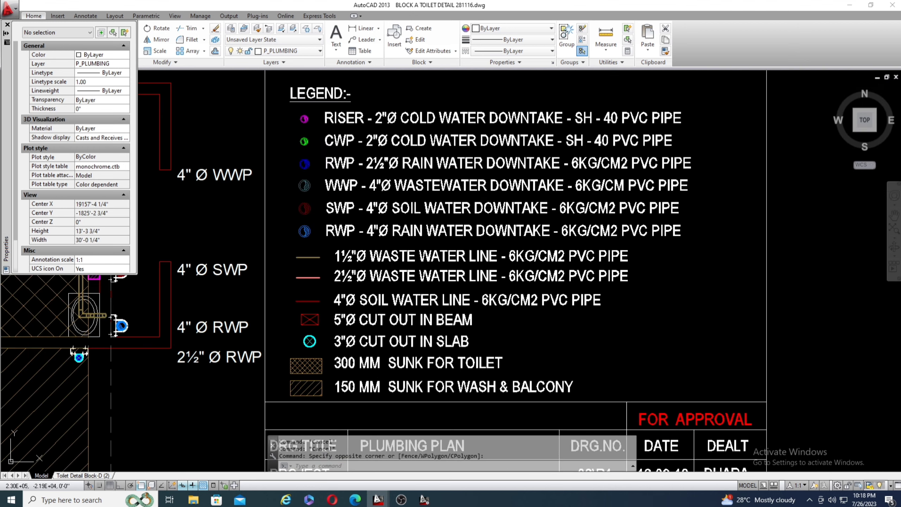
pyautogui.scroll(2, 371, 220)
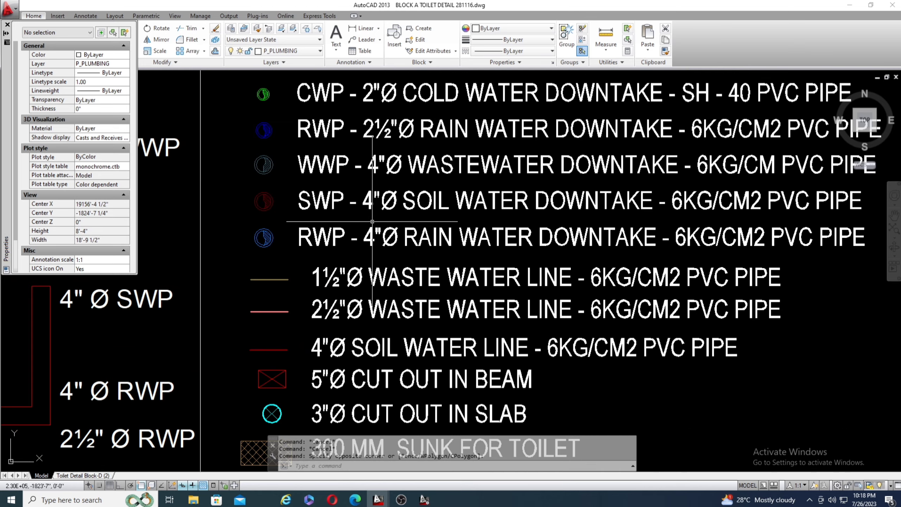
pyautogui.scroll(-3, 362, 216)
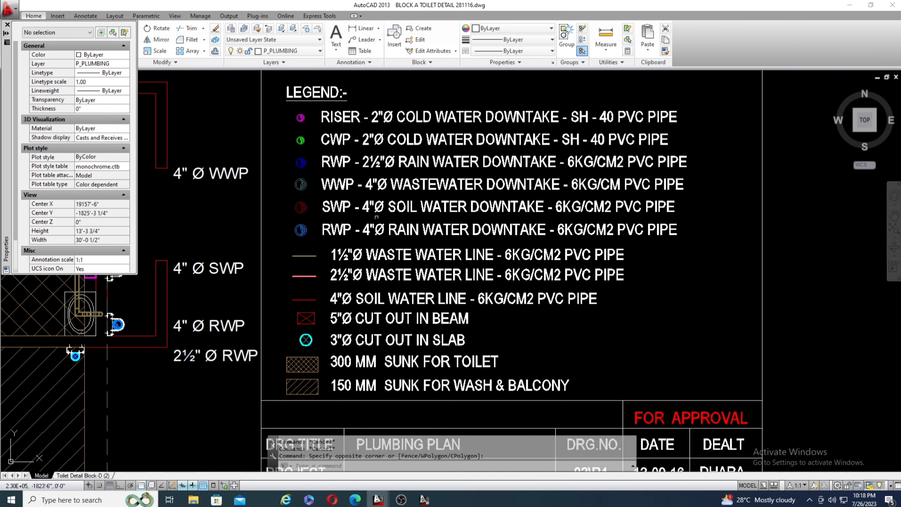
pyautogui.scroll(3, 514, 149)
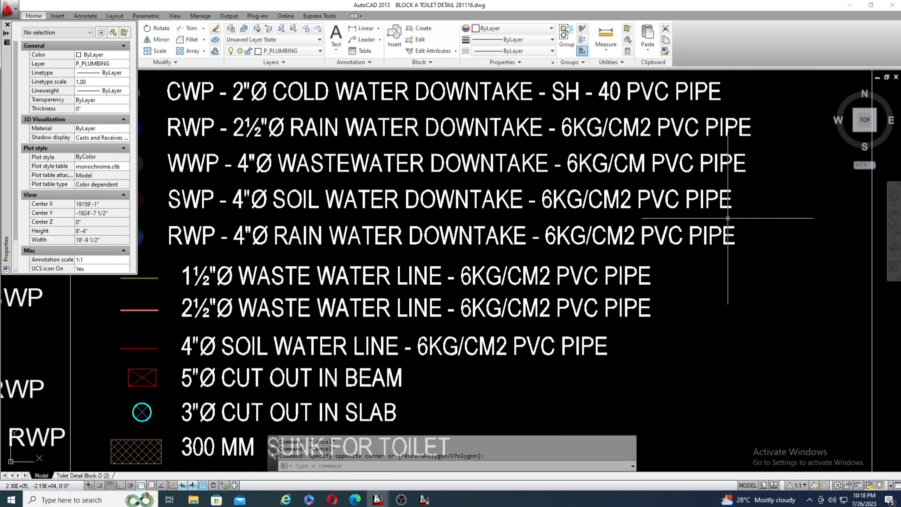
pyautogui.scroll(-2, 752, 212)
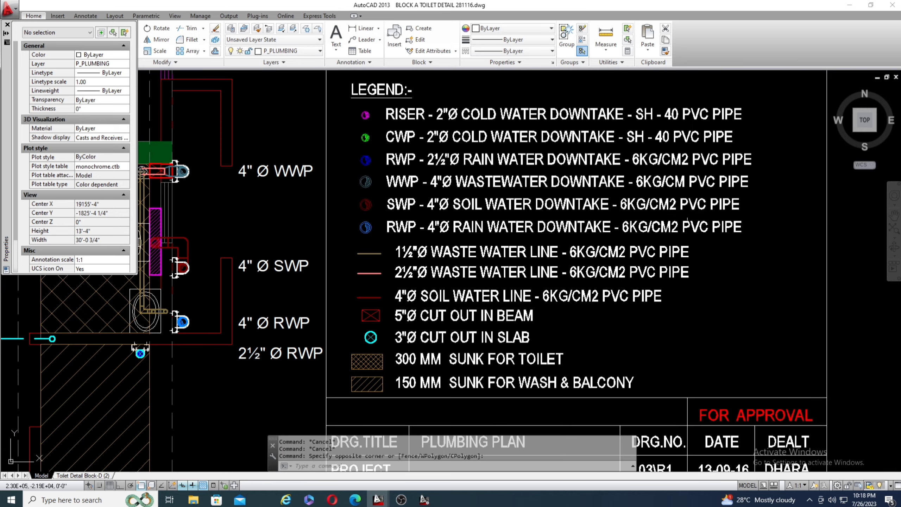
# Examine the legend's 4"Ø rain water downtake entry, including its blue symbol and PVC pipe rating.
pyautogui.scroll(4, 375, 222)
pyautogui.scroll(2, 311, 220)
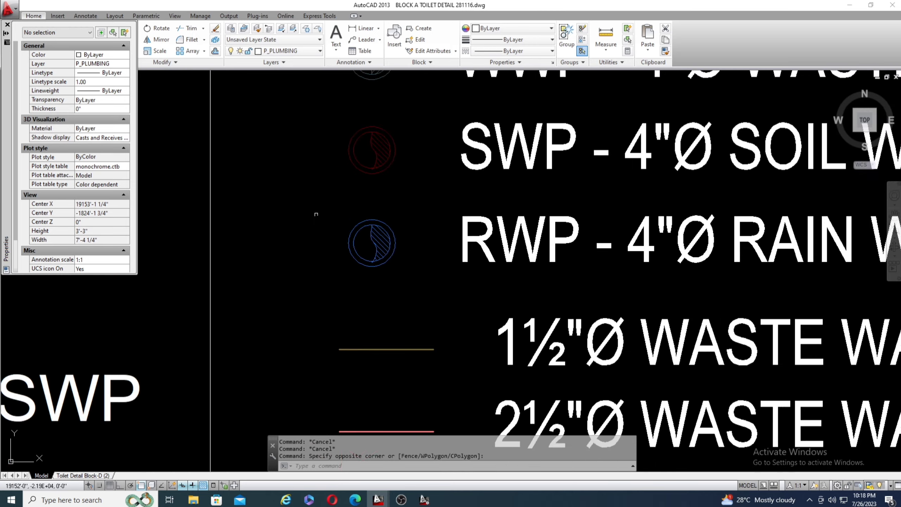
pyautogui.scroll(-3, 315, 212)
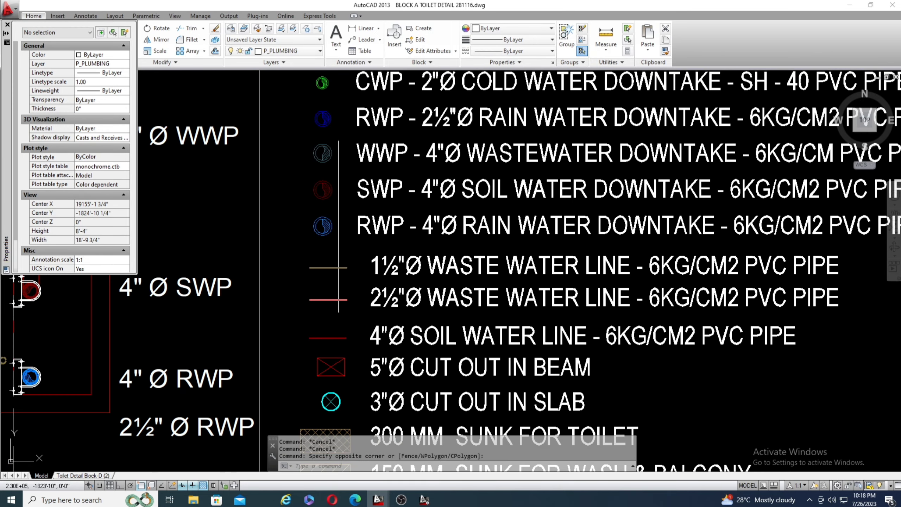
pyautogui.scroll(-2, 272, 223)
pyautogui.scroll(2, 421, 231)
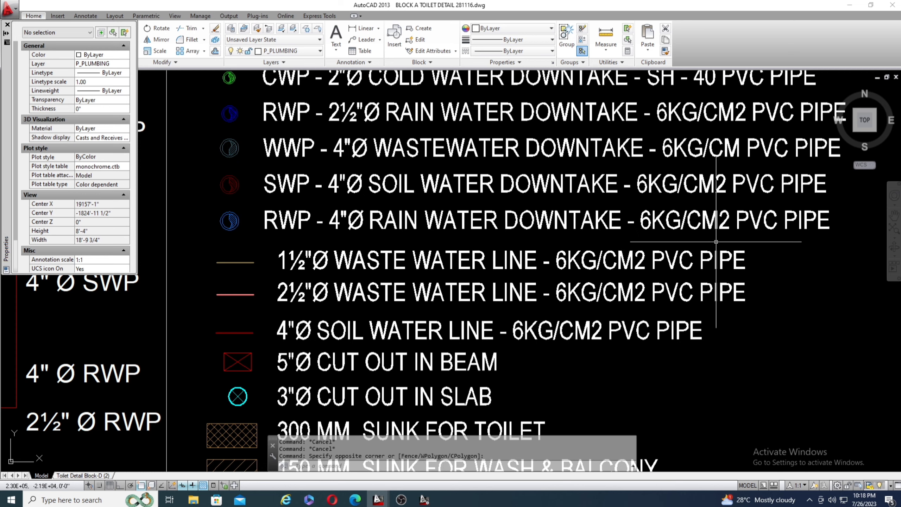
pyautogui.scroll(-2, 776, 244)
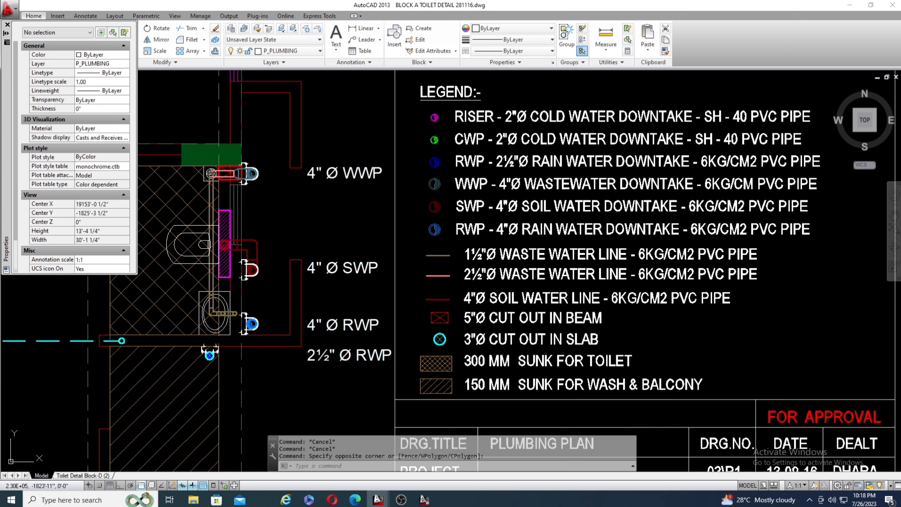
pyautogui.scroll(2, 460, 229)
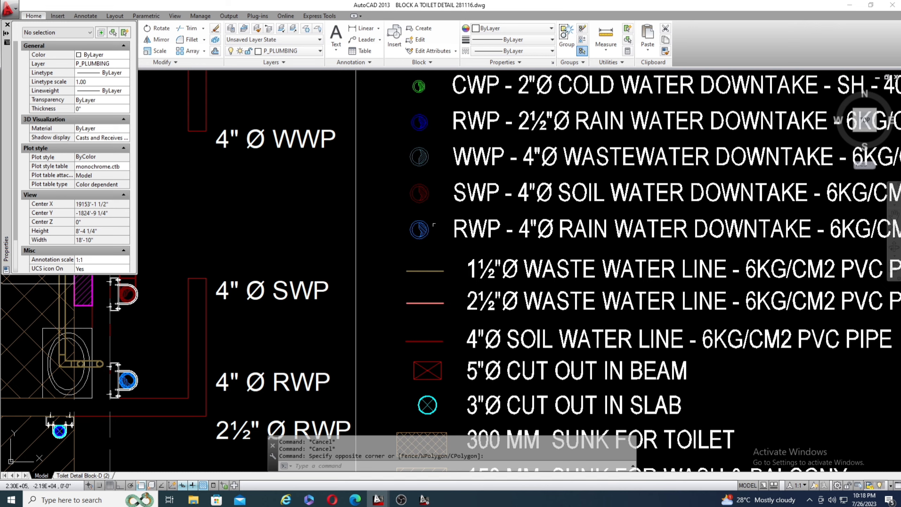
pyautogui.scroll(-4, 430, 236)
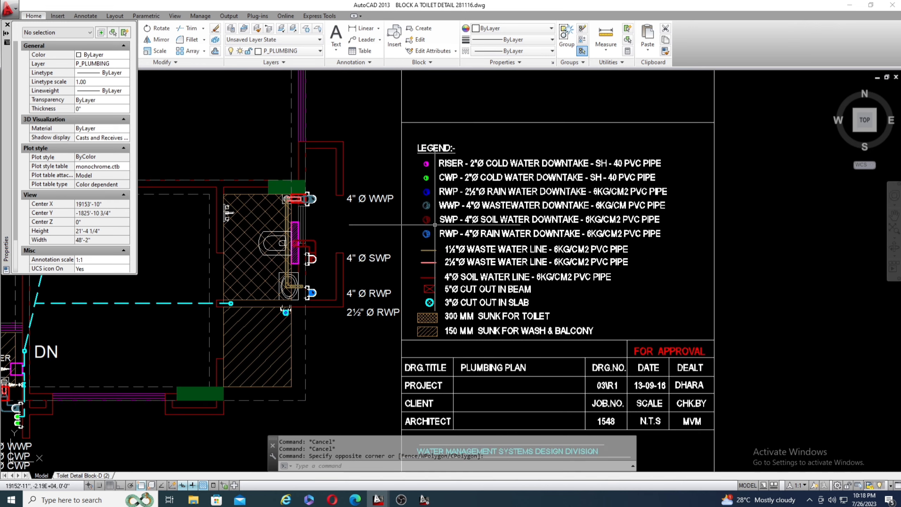
# Read the legend's 1½"Ø and 2½"Ø waste water line and 4"Ø soil water line entries with their line colours.
pyautogui.scroll(4, 422, 250)
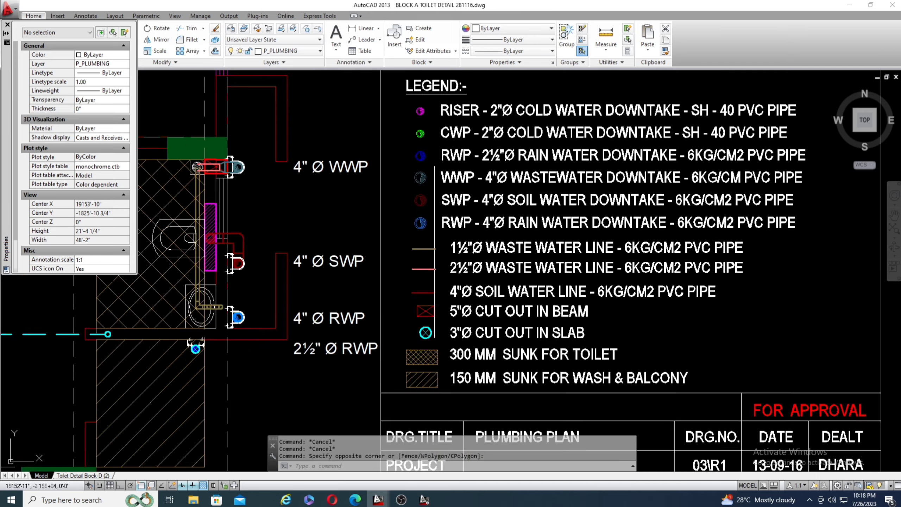
pyautogui.scroll(3, 430, 254)
pyautogui.scroll(-3, 418, 254)
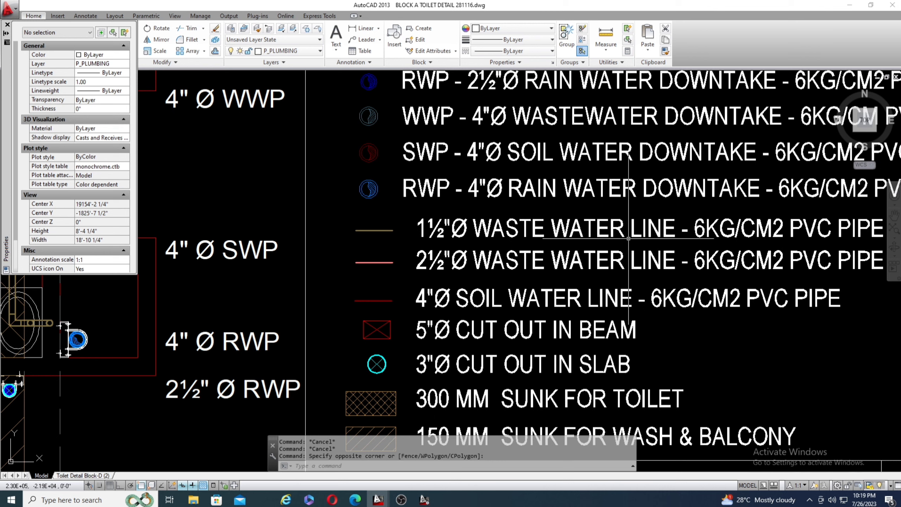
pyautogui.scroll(-2, 674, 239)
pyautogui.scroll(2, 729, 238)
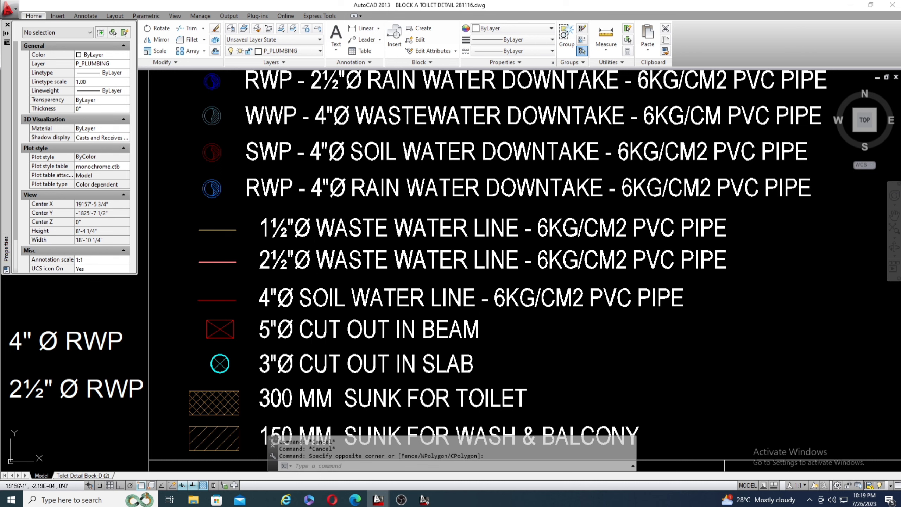
# Inspect the crossed red rectangle symbol and label of the 5"Ø cut out in beam entry in the legend.
pyautogui.scroll(5, 213, 336)
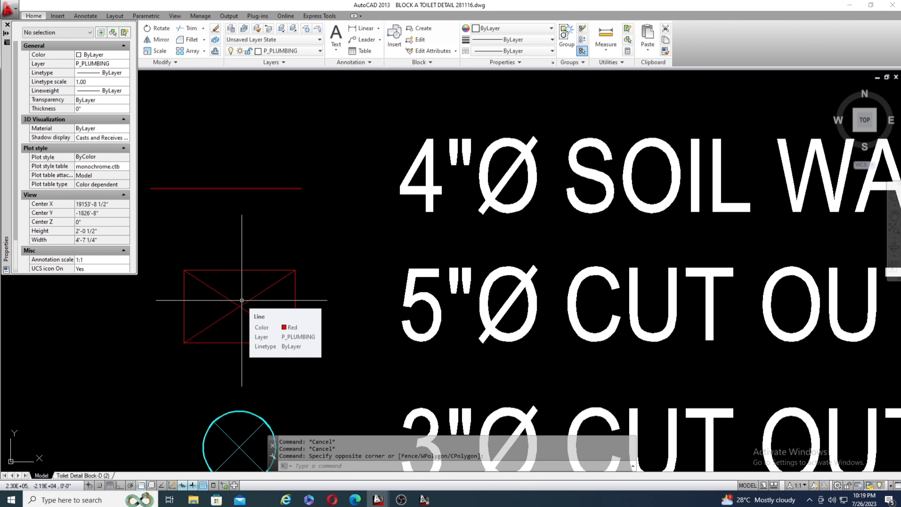
pyautogui.scroll(-3, 242, 299)
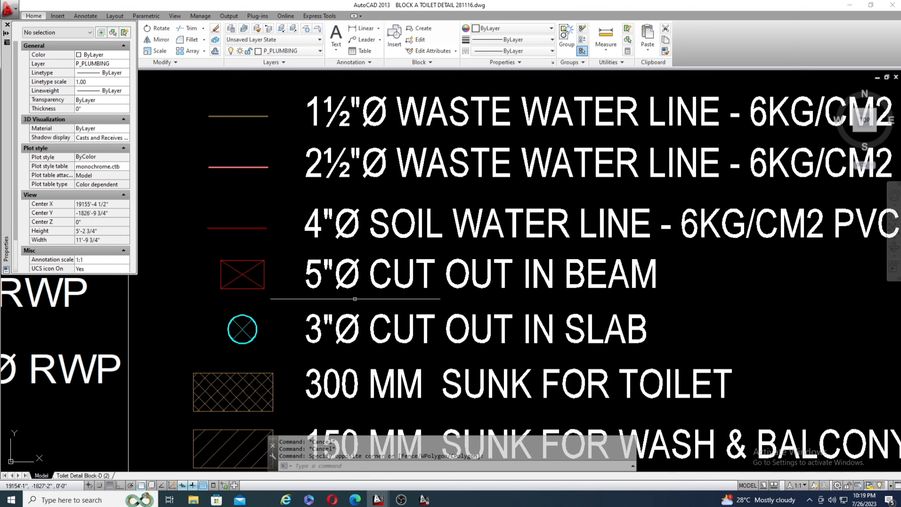
pyautogui.scroll(-2, 353, 300)
pyautogui.scroll(-1, 352, 300)
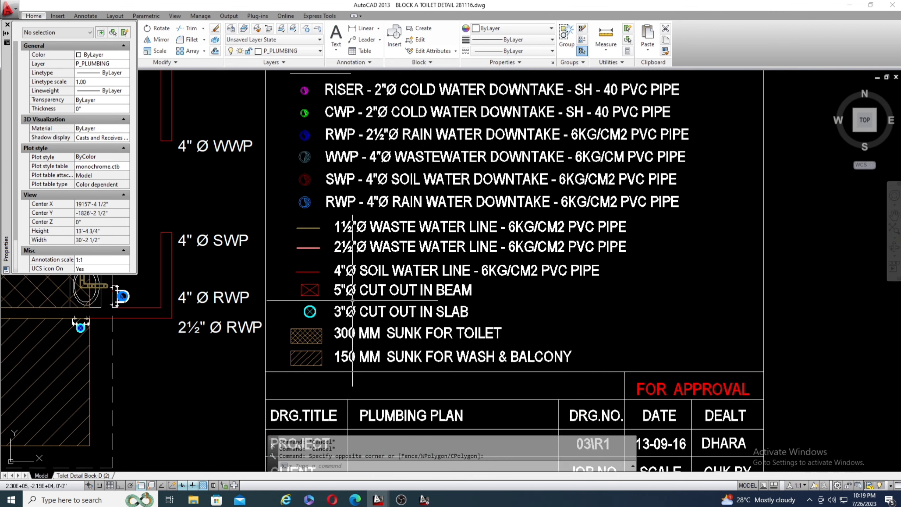
pyautogui.scroll(2, 370, 219)
pyautogui.scroll(-2, 354, 233)
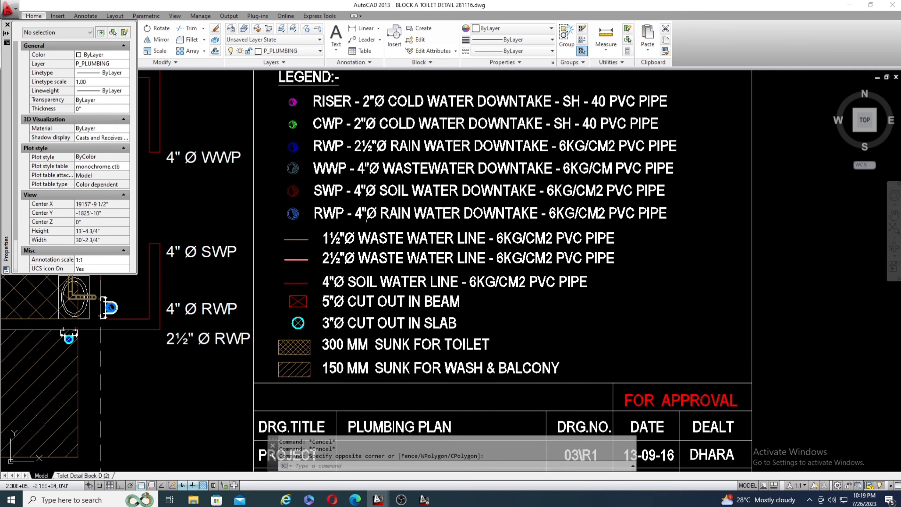
pyautogui.scroll(5, 307, 308)
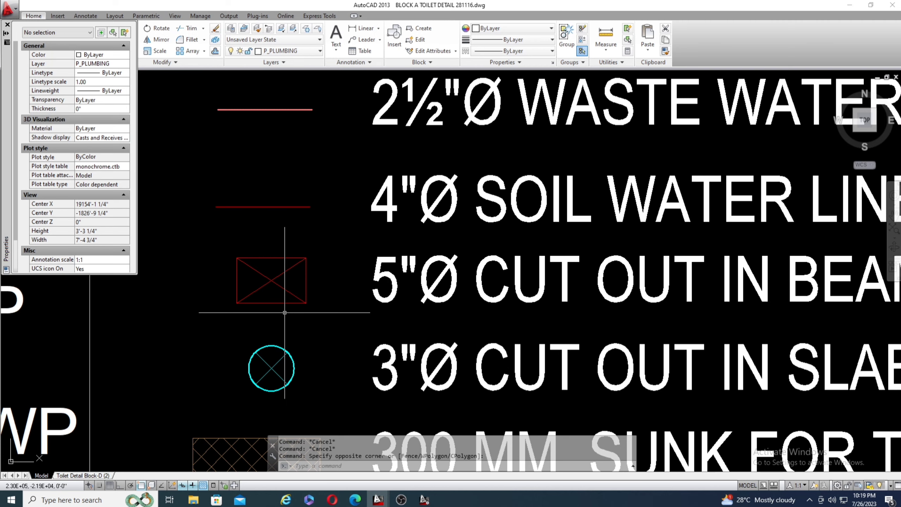
pyautogui.scroll(-3, 285, 312)
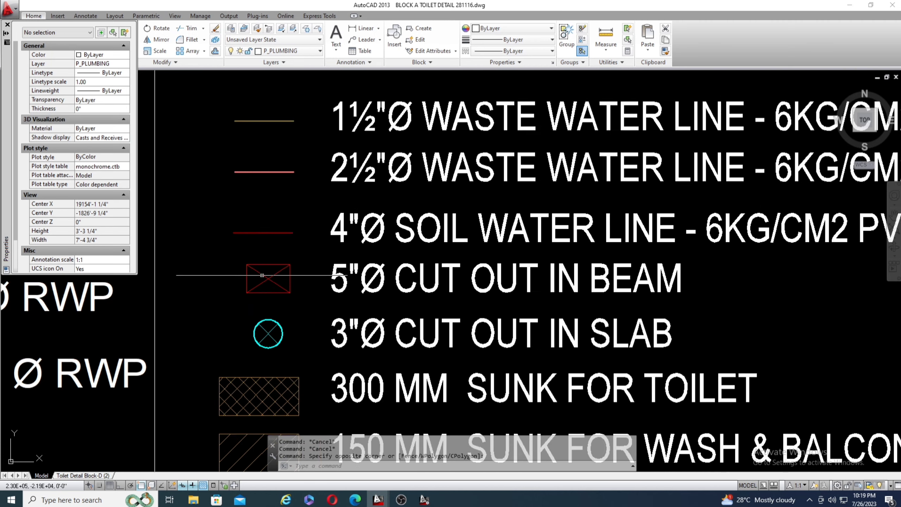
pyautogui.scroll(3, 303, 319)
pyautogui.scroll(-2, 304, 319)
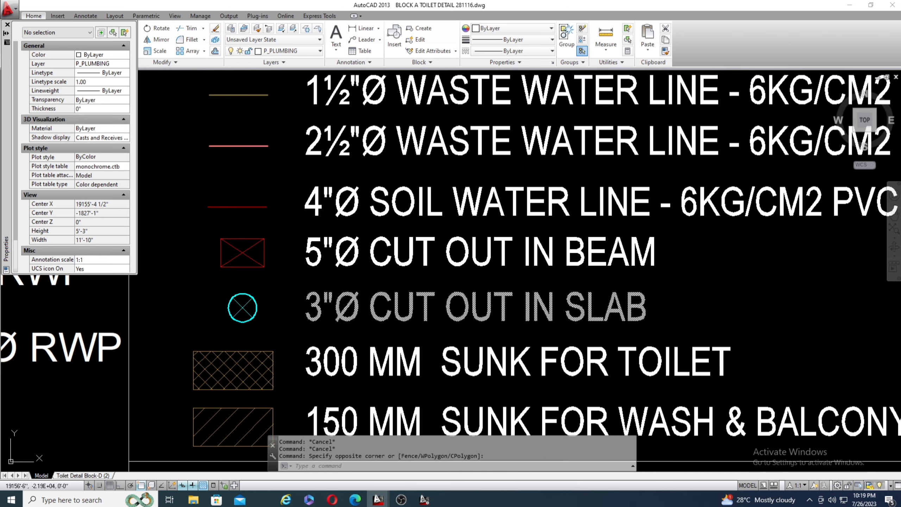
# Examine the legend's crossed cyan circle for the 3"Ø cut out in slab, trying a window selection around it.
pyautogui.scroll(-2, 467, 258)
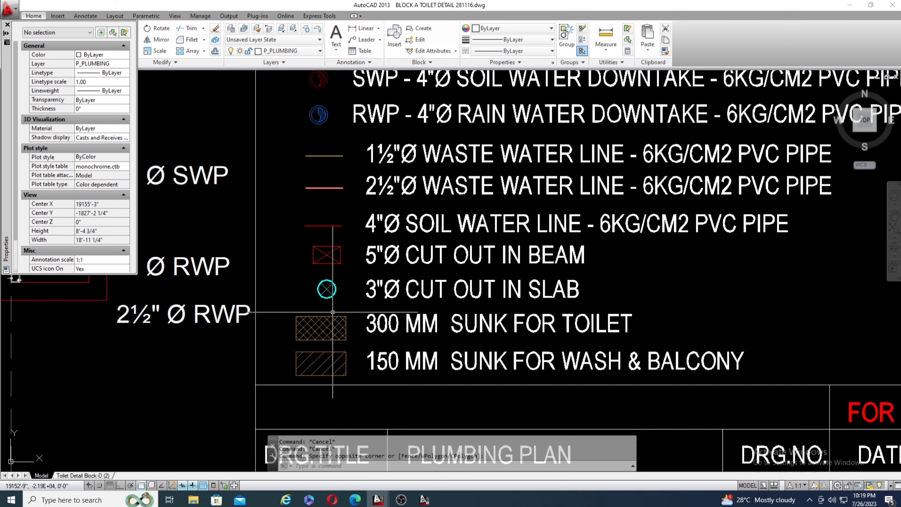
pyautogui.scroll(4, 337, 311)
pyautogui.scroll(3, 361, 266)
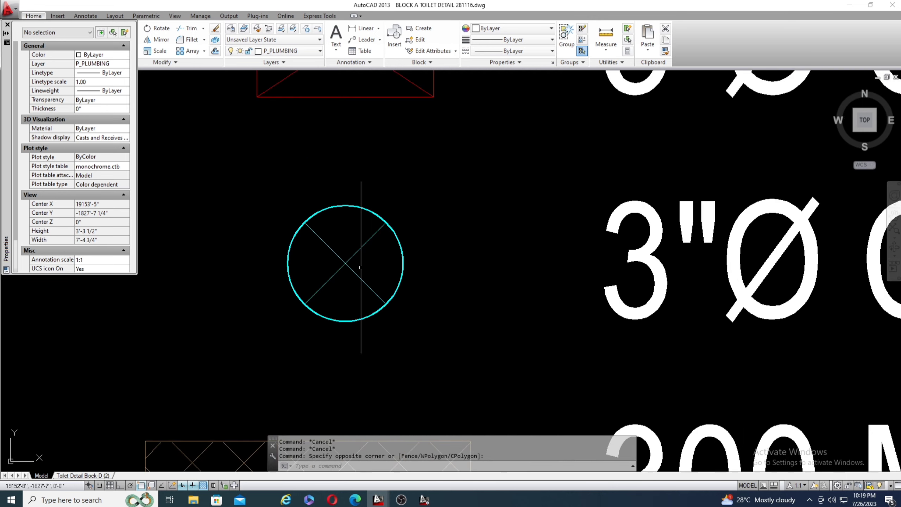
pyautogui.click(248, 185)
pyautogui.click(392, 346)
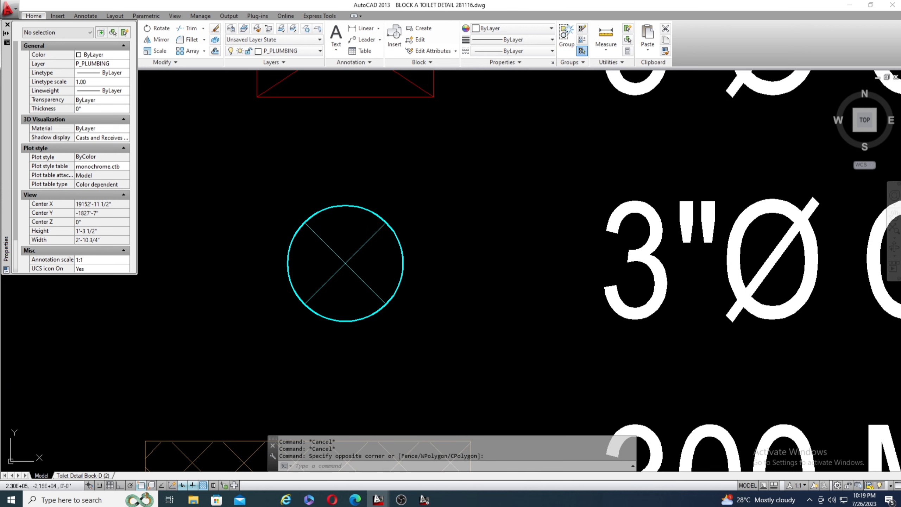
pyautogui.scroll(-5, 229, 246)
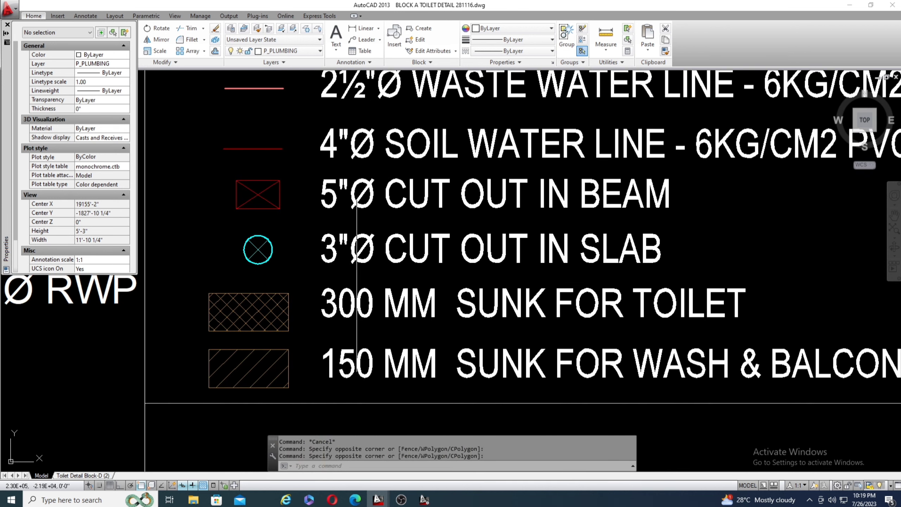
# Compare the hatch symbols and labels of the legend's 300 mm toilet sunk and 150 mm wash and balcony sunk entries.
pyautogui.scroll(-2, 467, 241)
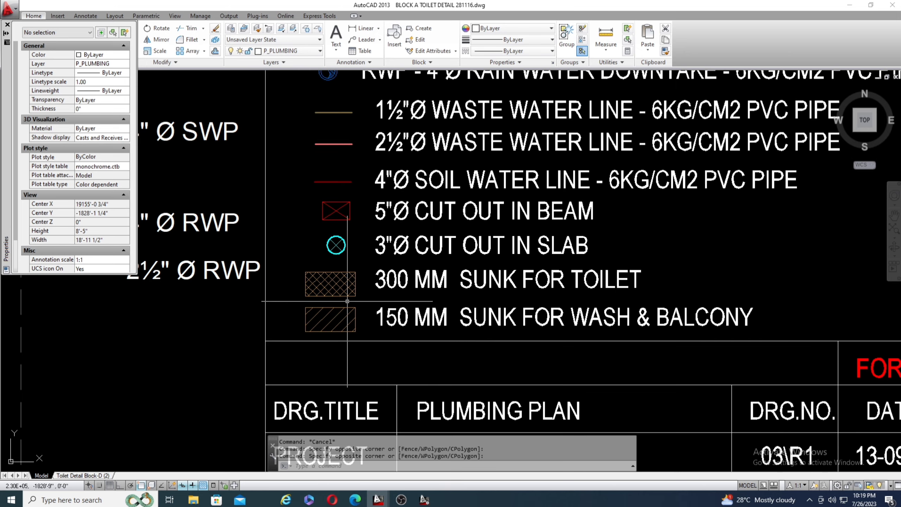
pyautogui.scroll(2, 347, 302)
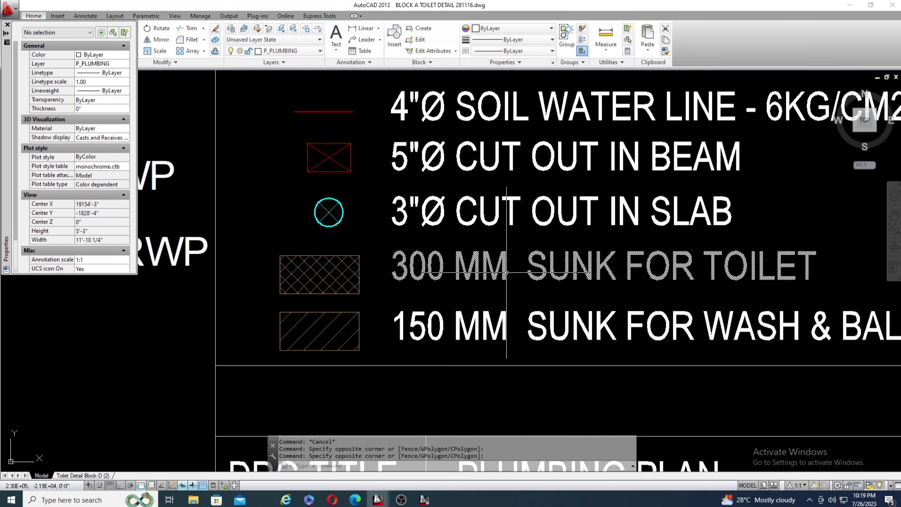
pyautogui.scroll(-2, 506, 272)
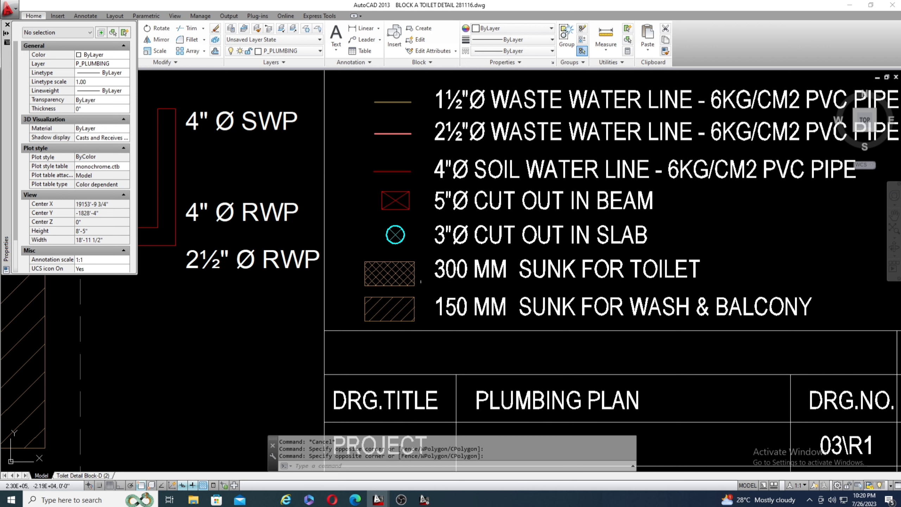
pyautogui.scroll(2, 455, 282)
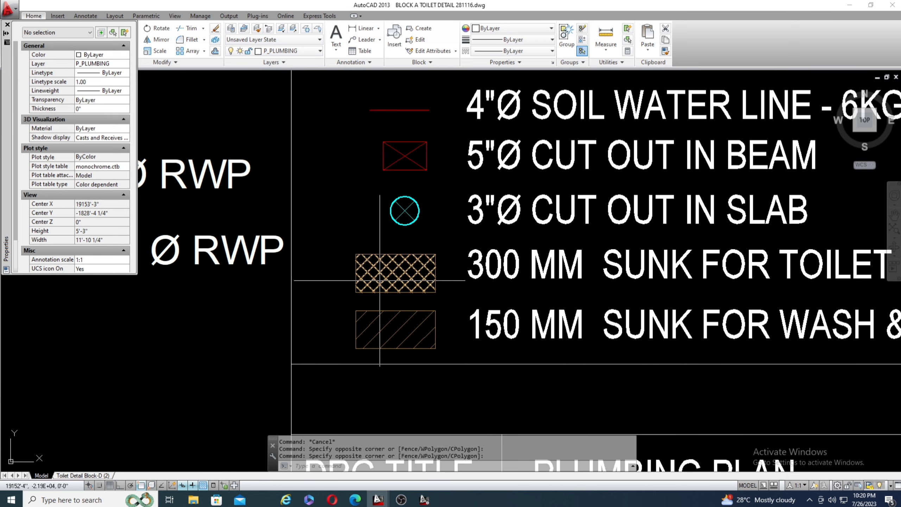
pyautogui.scroll(-3, 398, 286)
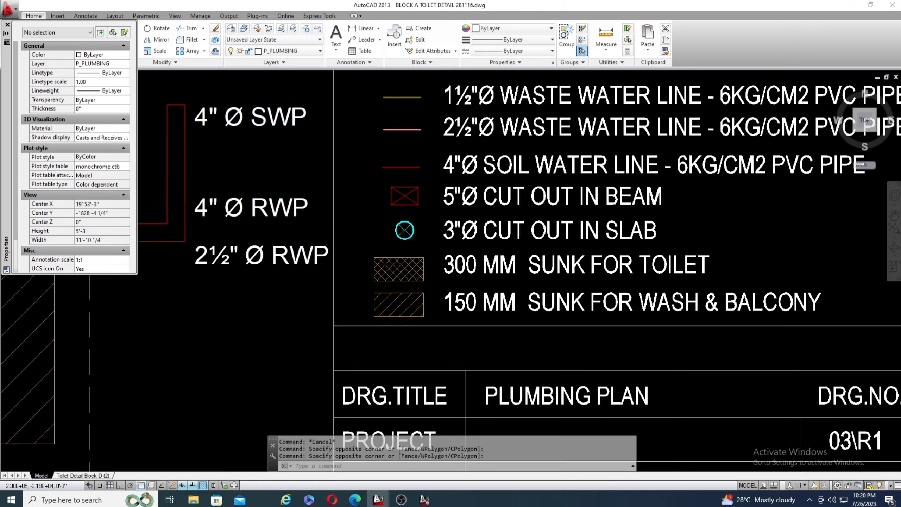
pyautogui.scroll(1, 398, 286)
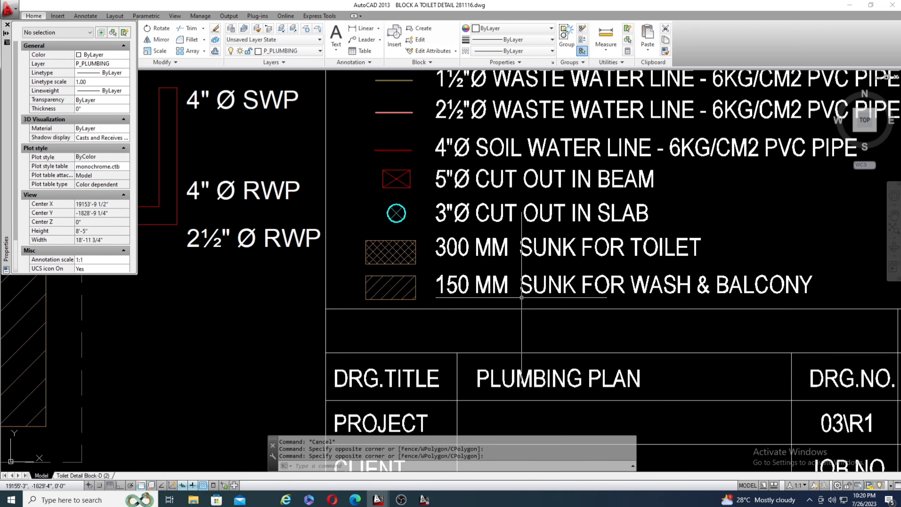
# Read the title block below the legend, covering the drawing title, drawing number, date, scale and job number fields.
pyautogui.scroll(4, 410, 286)
pyautogui.scroll(-12, 442, 275)
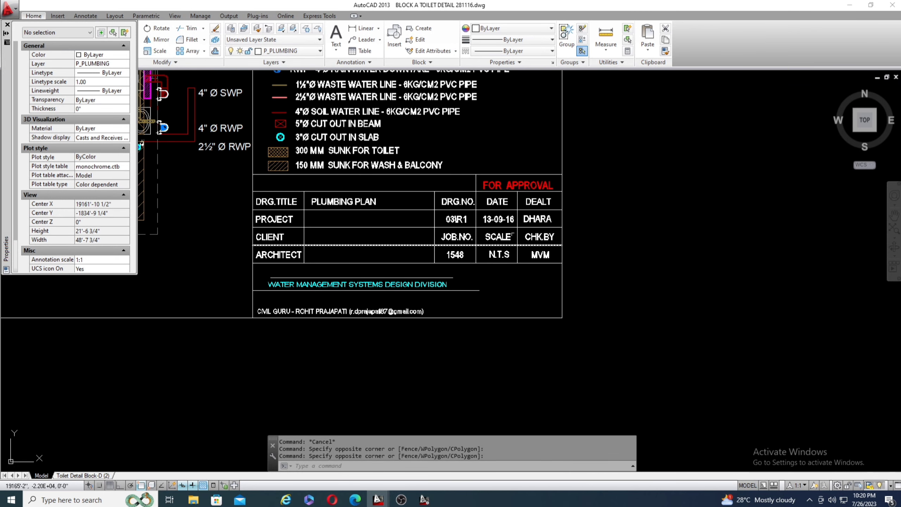
pyautogui.scroll(-2, 560, 254)
pyautogui.scroll(2, 416, 231)
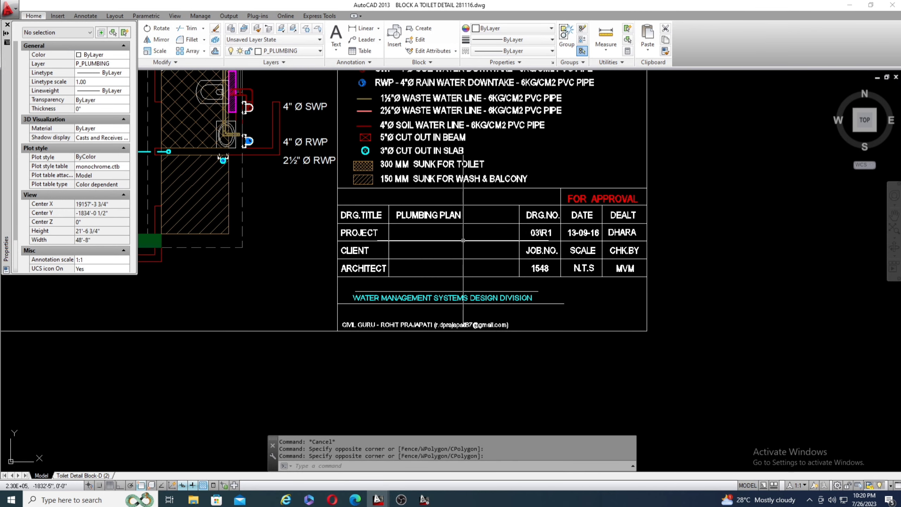
pyautogui.scroll(-4, 537, 276)
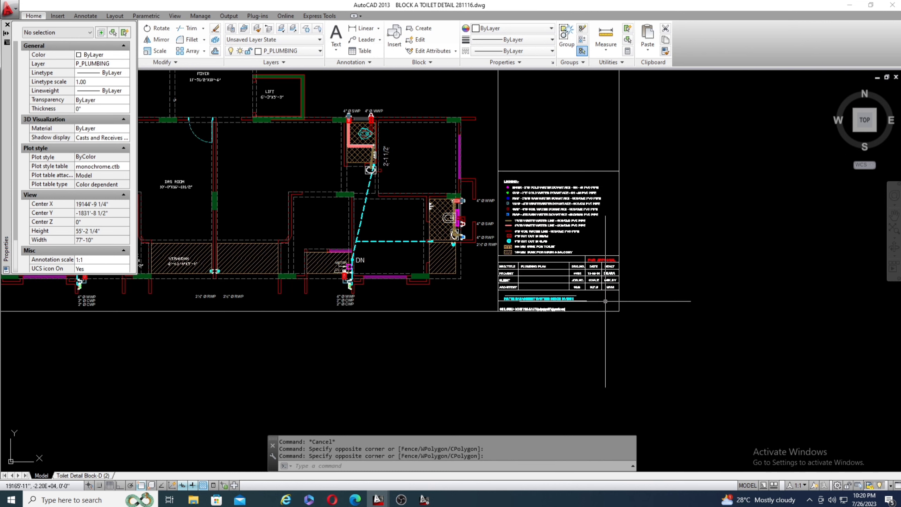
# Examine the plumbing layout of the unit beside the legend, including the toilet served by the 4"Ø SWP and 4"Ø WWP.
pyautogui.scroll(2, 540, 274)
pyautogui.scroll(-2, 619, 314)
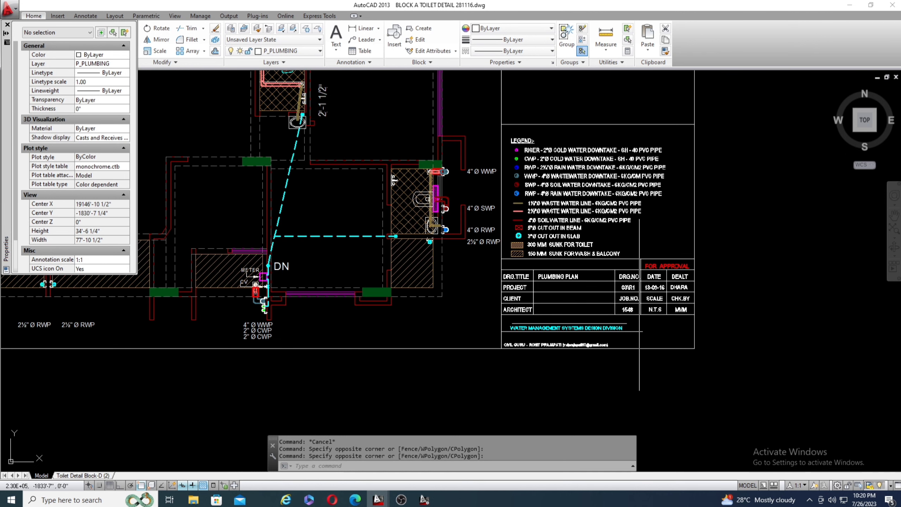
pyautogui.scroll(-2, 688, 313)
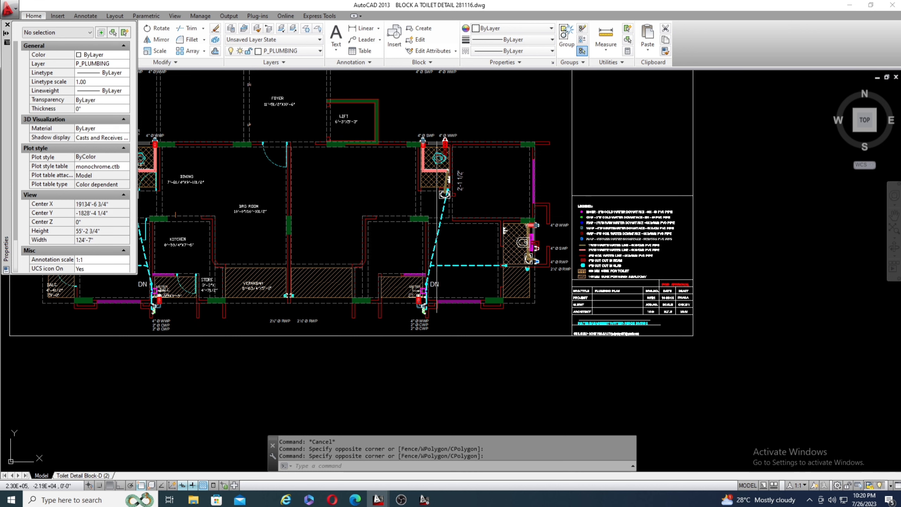
pyautogui.scroll(6, 438, 223)
pyautogui.scroll(-6, 386, 245)
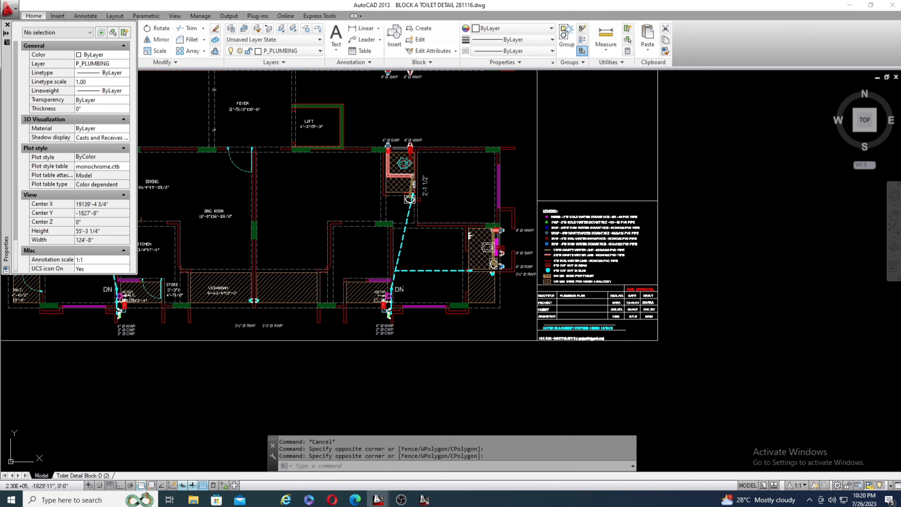
pyautogui.scroll(6, 394, 147)
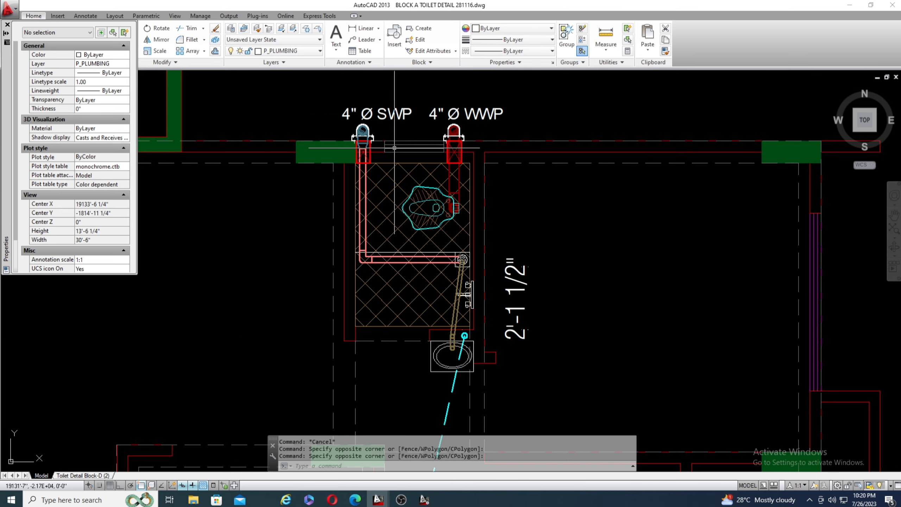
pyautogui.scroll(-8, 394, 147)
pyautogui.scroll(5, 359, 163)
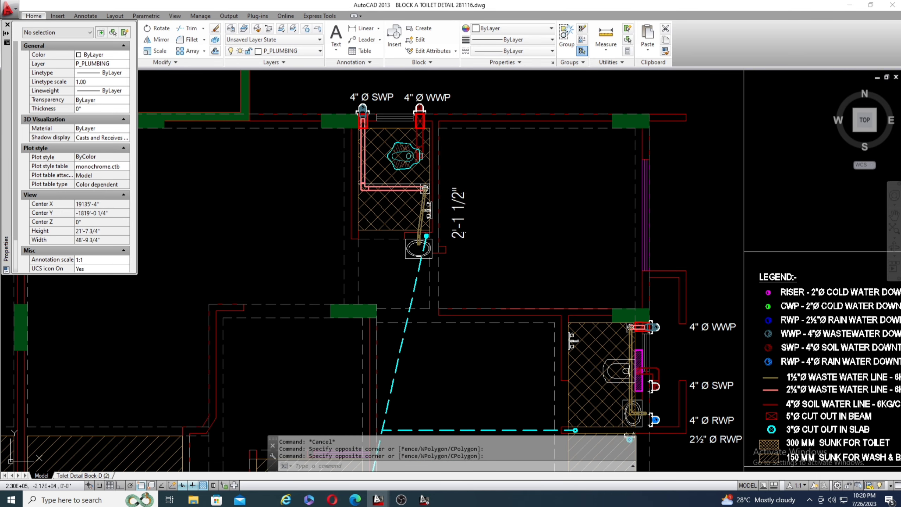
pyautogui.scroll(-3, 413, 240)
pyautogui.scroll(2, 414, 240)
pyautogui.scroll(-2, 414, 240)
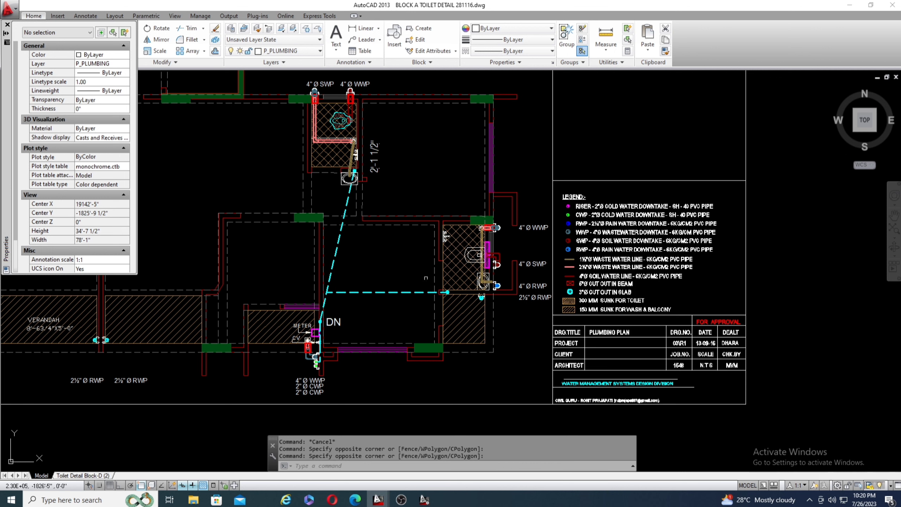
# Look through the drawing's full layer list in the Layer Properties Manager, including the P_ plumbing layers, and close it.
pyautogui.scroll(4, 222, 392)
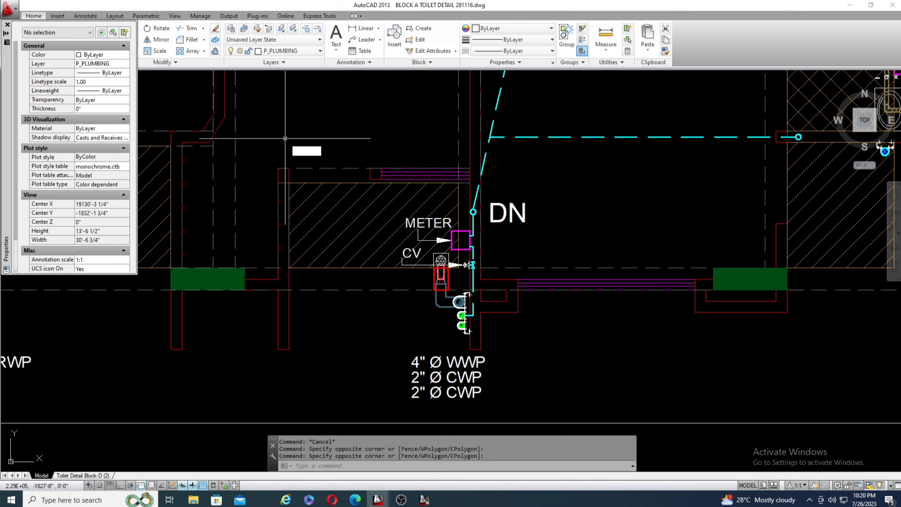
pyautogui.write('LA')
pyautogui.press('Return')
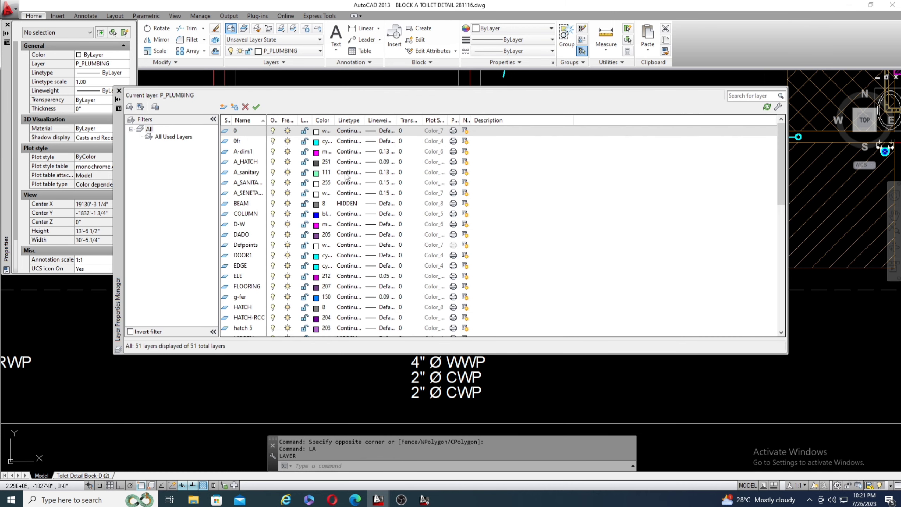
pyautogui.scroll(-10, 362, 233)
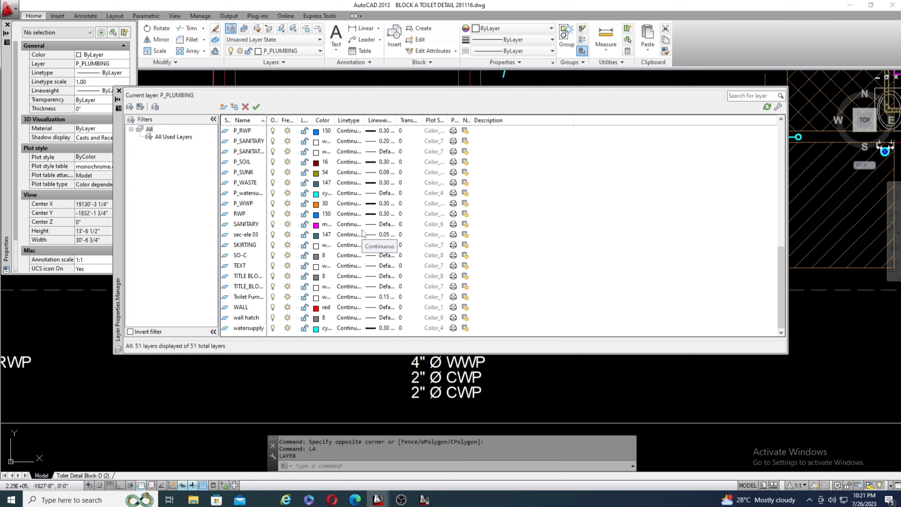
pyautogui.scroll(10, 363, 234)
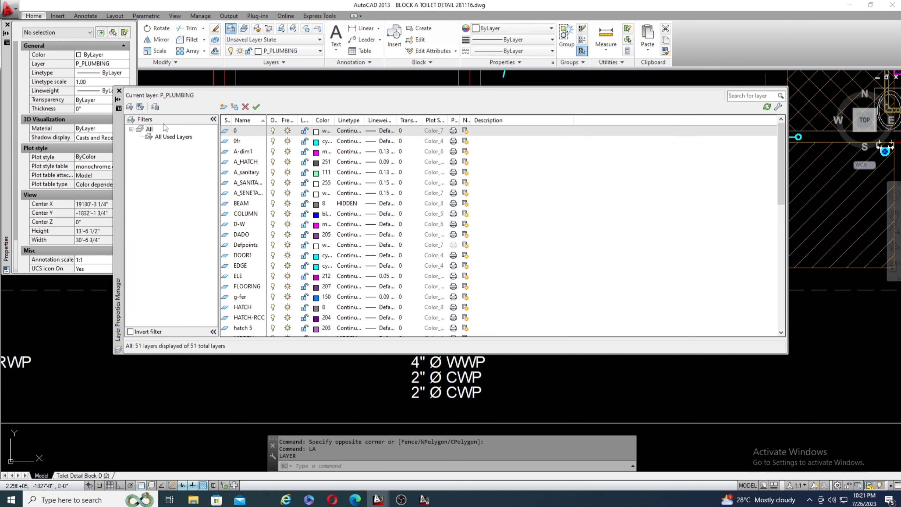
pyautogui.click(118, 90)
# Survey the floor plan around the cyan dashed water line linking the meter, the DN point and the unit's two toilets.
pyautogui.scroll(-8, 395, 240)
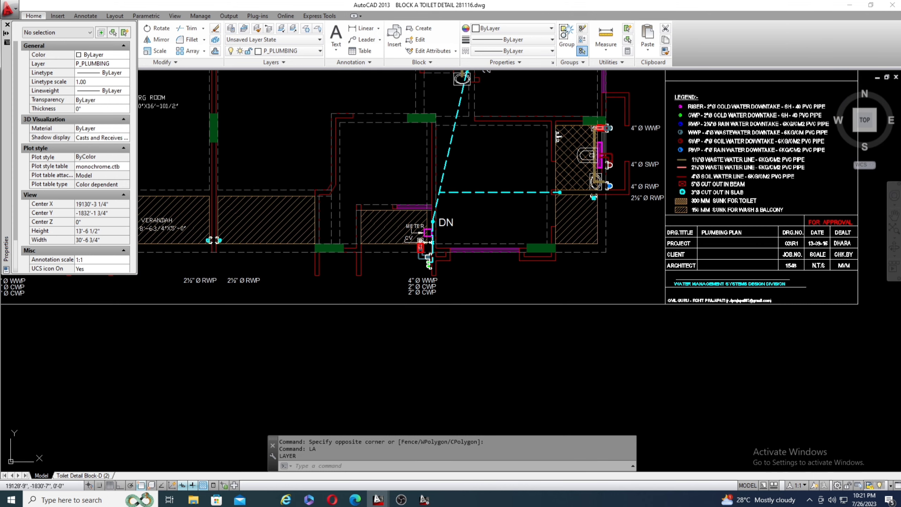
pyautogui.scroll(3, 401, 227)
pyautogui.scroll(-2, 368, 281)
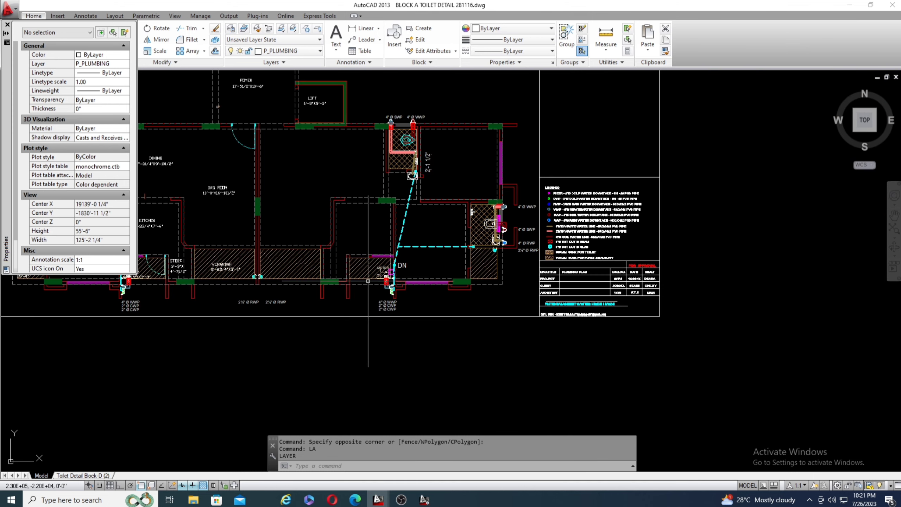
pyautogui.scroll(3, 413, 122)
pyautogui.scroll(-1, 315, 143)
pyautogui.scroll(-3, 325, 152)
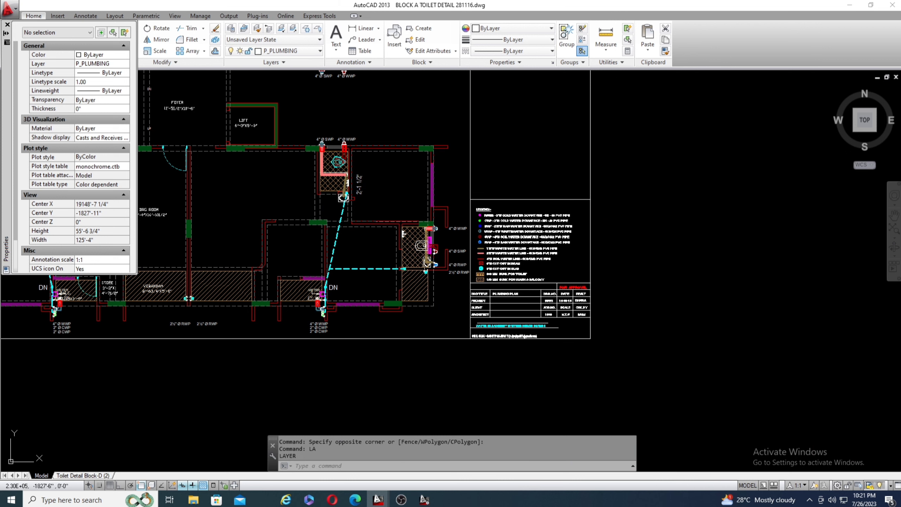
pyautogui.scroll(-2, 372, 233)
pyautogui.scroll(4, 372, 233)
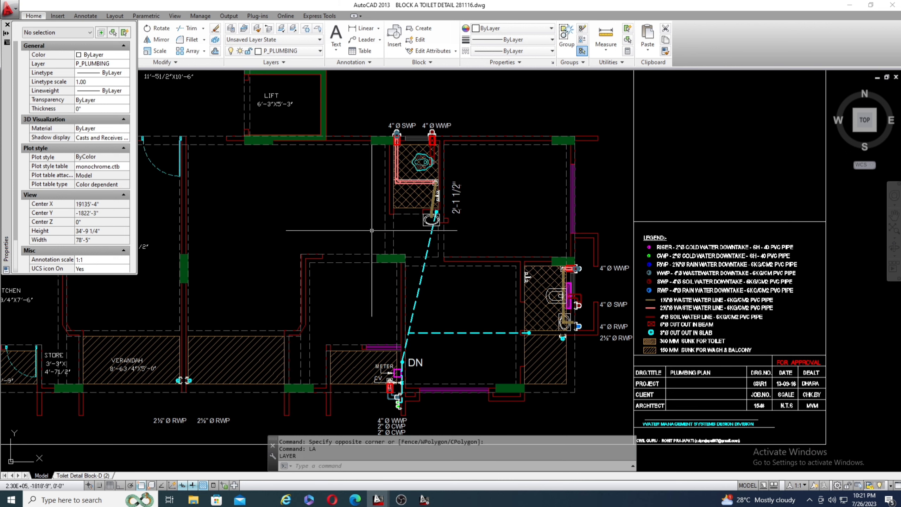
pyautogui.scroll(-2, 514, 254)
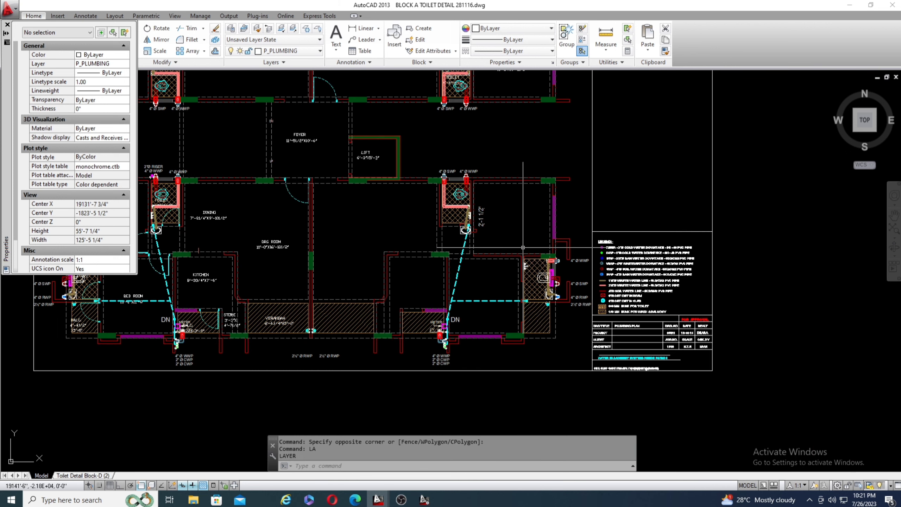
pyautogui.scroll(2, 616, 260)
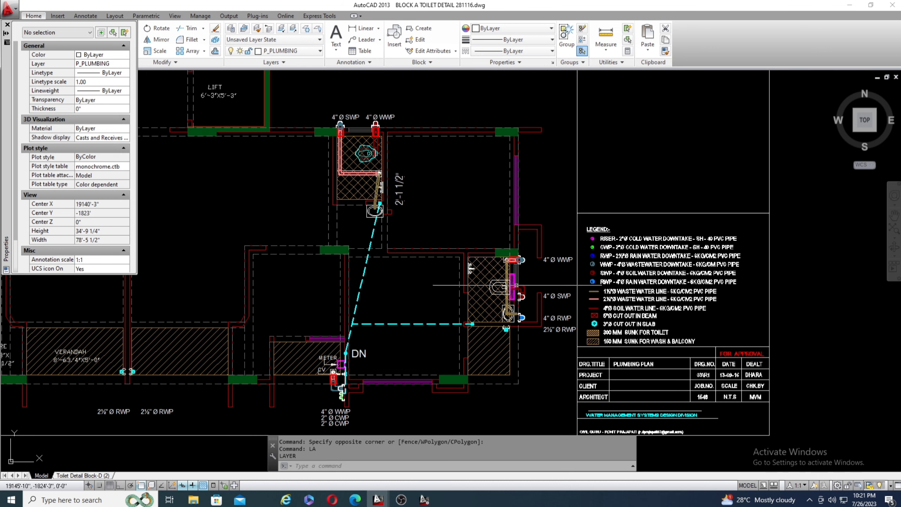
# Compare the WWP, SWP and RWP pipe labels of the toilet nearest the legend with the legend entries.
pyautogui.scroll(4, 582, 292)
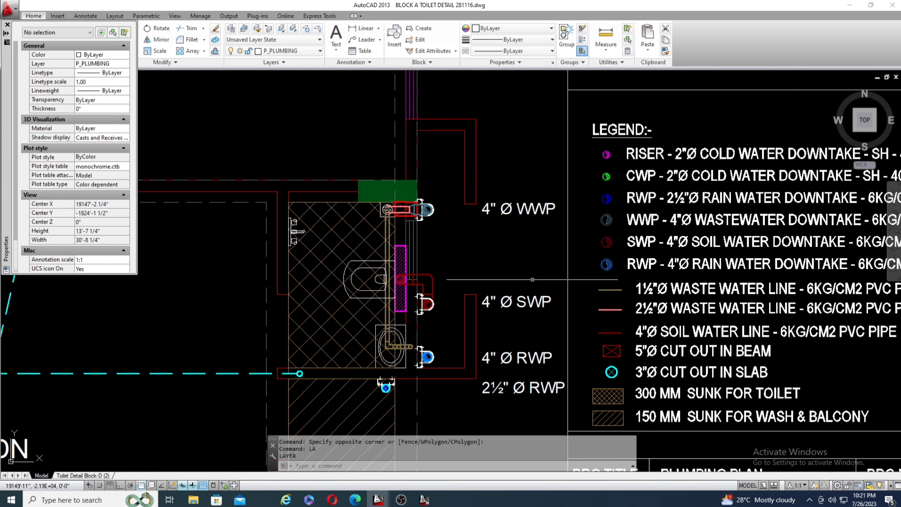
pyautogui.scroll(-4, 499, 273)
pyautogui.scroll(5, 499, 272)
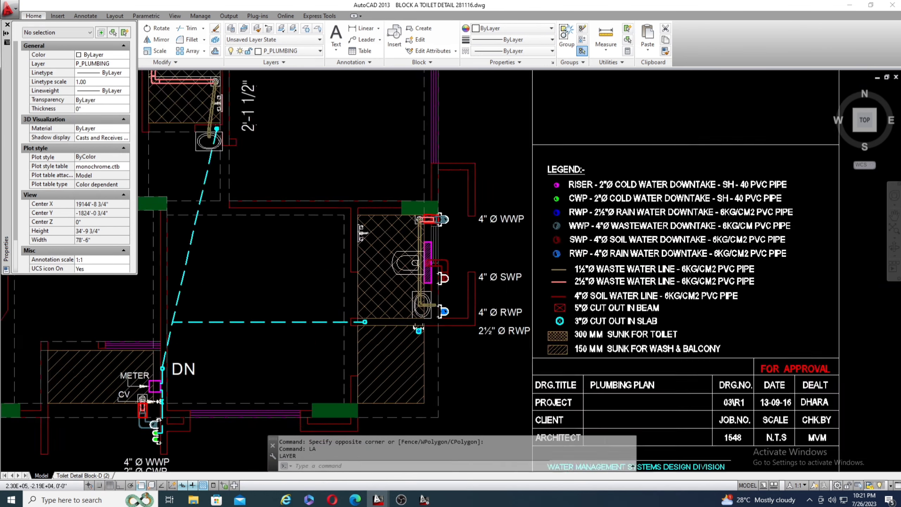
pyautogui.scroll(-2, 513, 295)
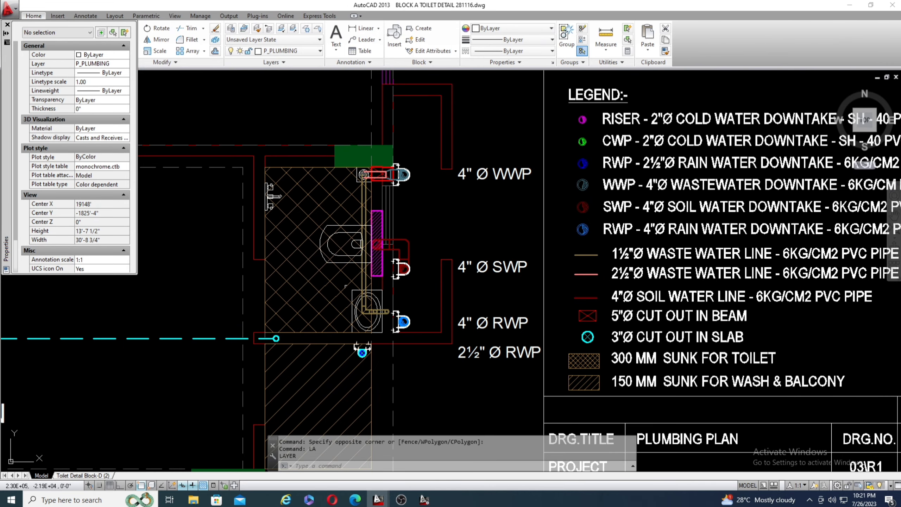
# Inspect the pipe running from the floor trap through the crossed red beam cut-out to the clamped 4"Ø WWP.
pyautogui.scroll(6, 411, 171)
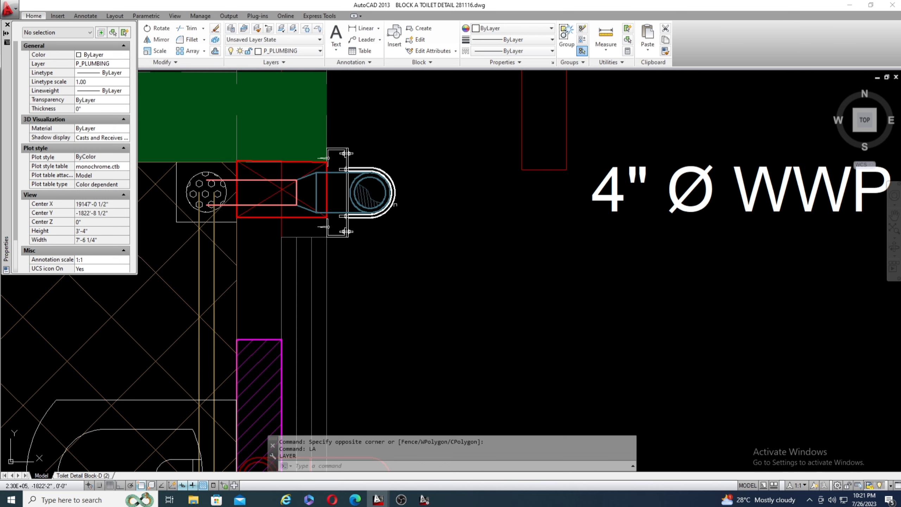
pyautogui.scroll(-4, 389, 181)
pyautogui.scroll(6, 319, 179)
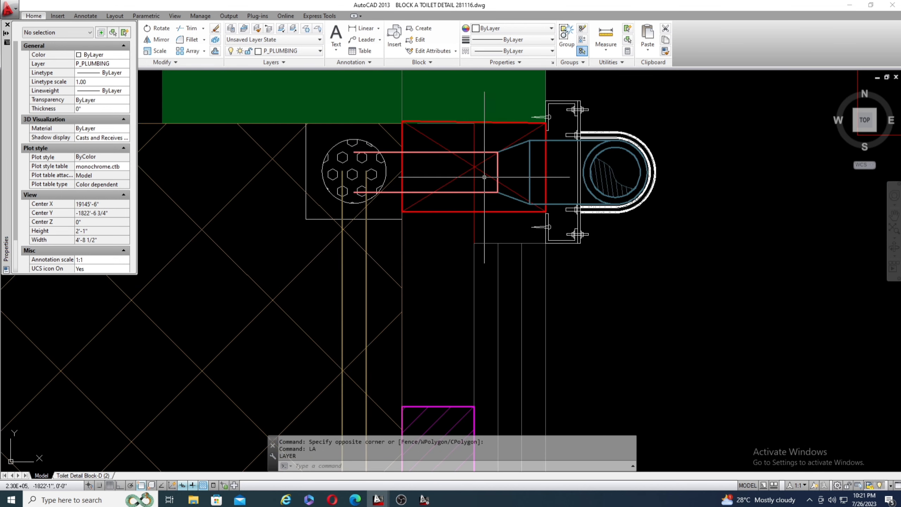
pyautogui.scroll(-4, 376, 136)
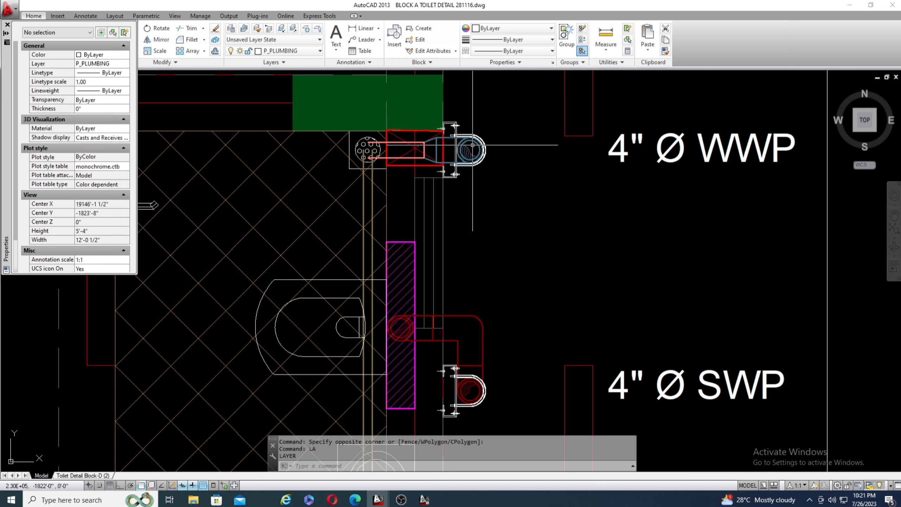
# Trace the red soil pipe from the WC through the magenta hatched wall section to the clamped 4"Ø SWP.
pyautogui.scroll(-3, 472, 145)
pyautogui.scroll(3, 434, 222)
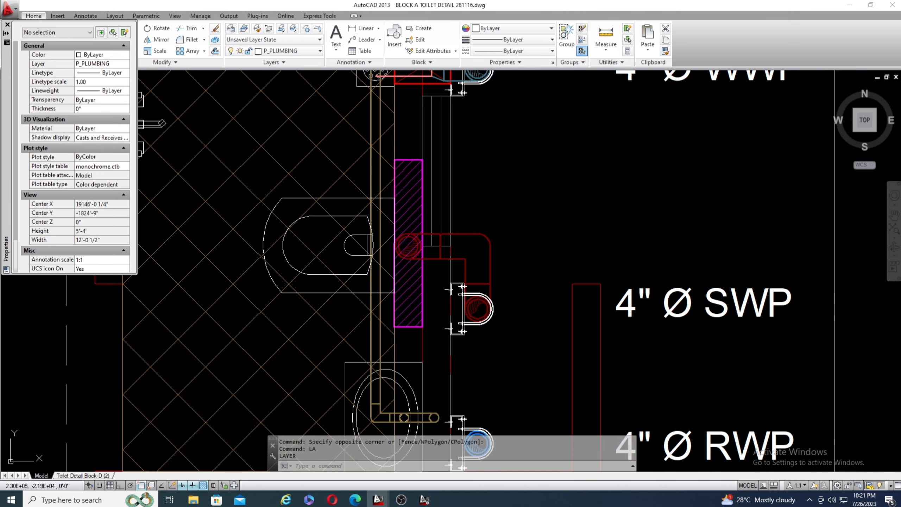
pyautogui.scroll(2, 393, 256)
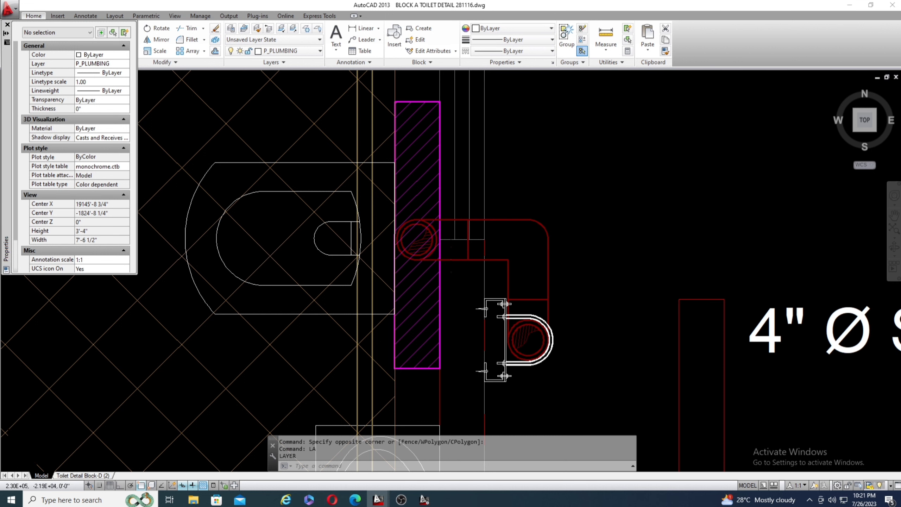
pyautogui.scroll(-4, 452, 295)
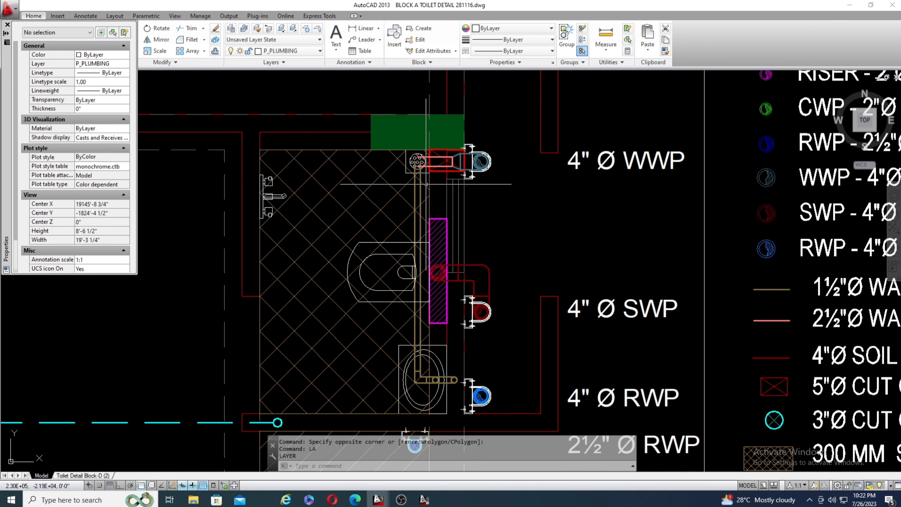
# Follow the waste line from the floor trap past the WC towards the wash basin and the 4"Ø SWP bracket.
pyautogui.scroll(2, 425, 184)
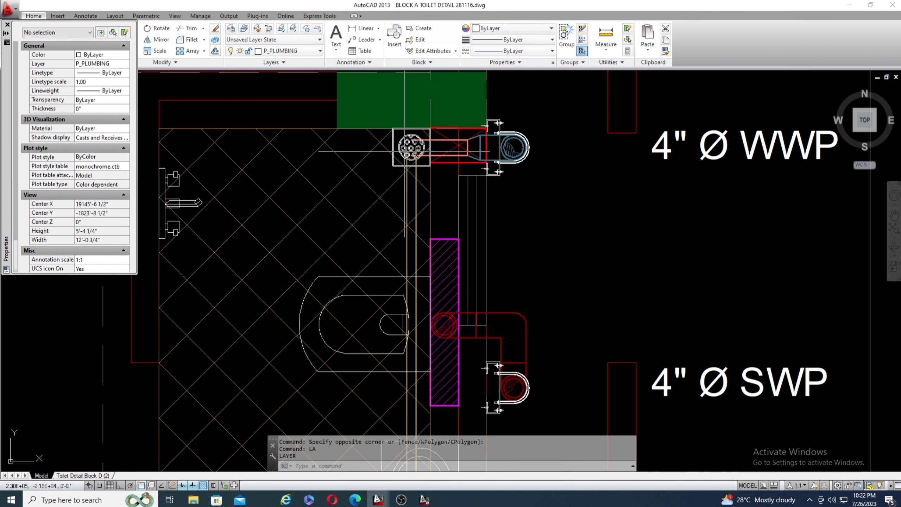
pyautogui.moveTo(405, 151)
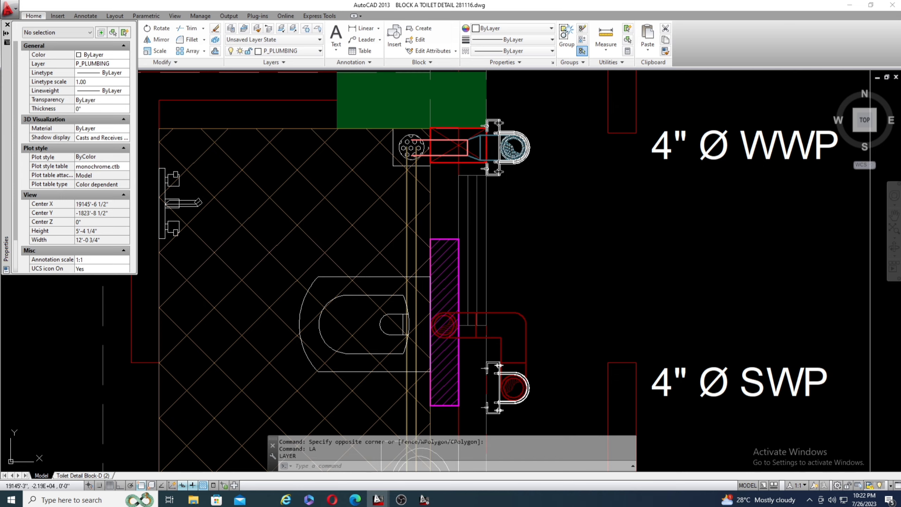
pyautogui.scroll(-4, 428, 147)
pyautogui.scroll(4, 454, 238)
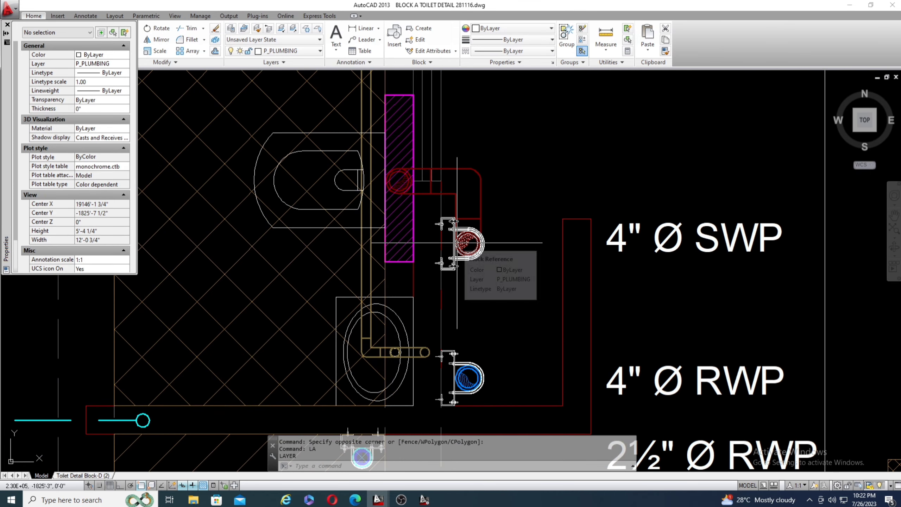
# Inspect the wash basin's waste pipe bend and its outlet beside the clamped 4"Ø RWP.
pyautogui.scroll(-2, 419, 211)
pyautogui.scroll(3, 437, 323)
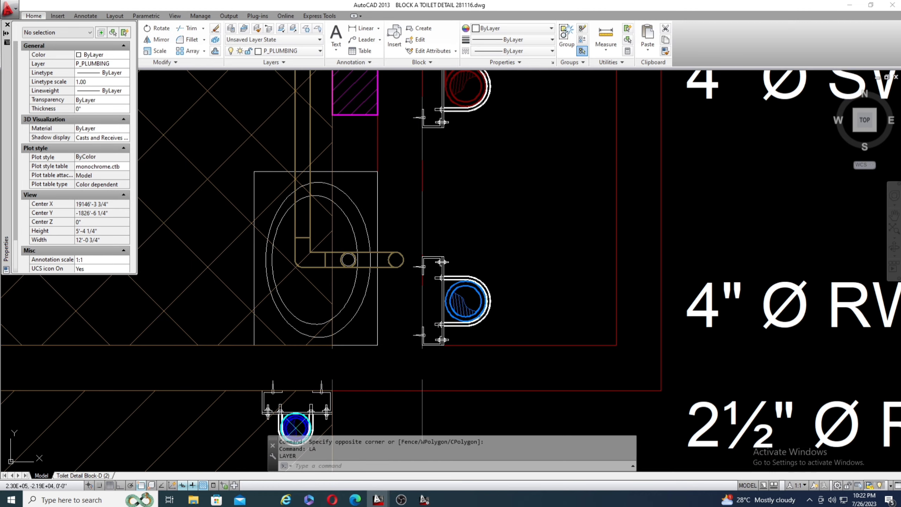
pyautogui.scroll(2, 376, 280)
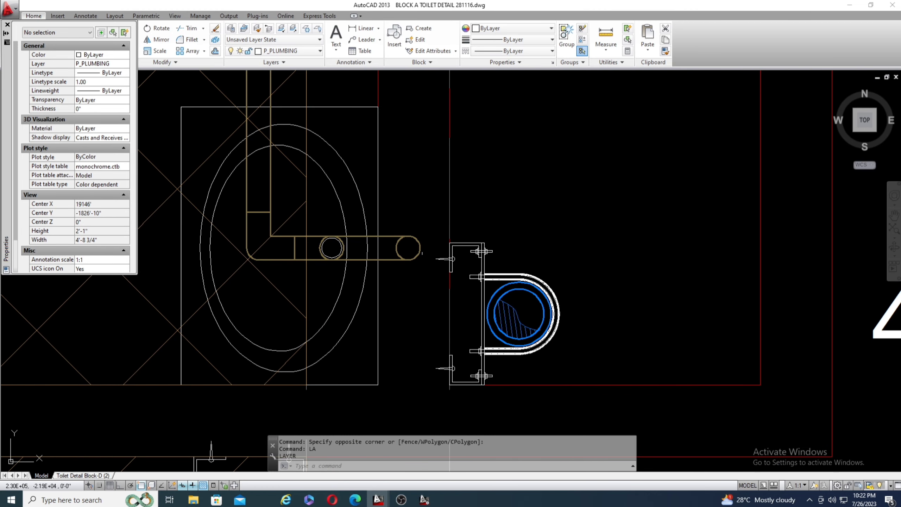
# Compare the floor trap's 4"Ø WWP connection and the neighbouring downtakes with their pipe entries in the legend.
pyautogui.scroll(-4, 412, 298)
pyautogui.scroll(-2, 412, 298)
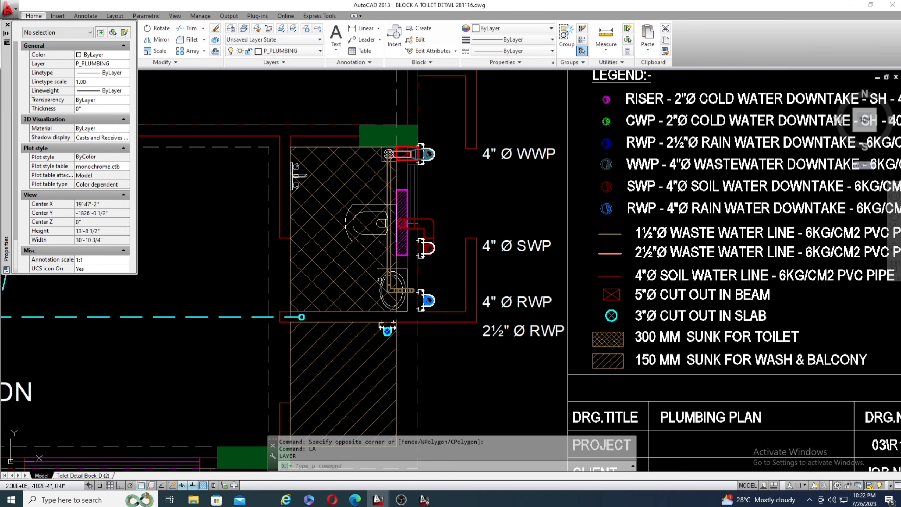
pyautogui.scroll(4, 379, 156)
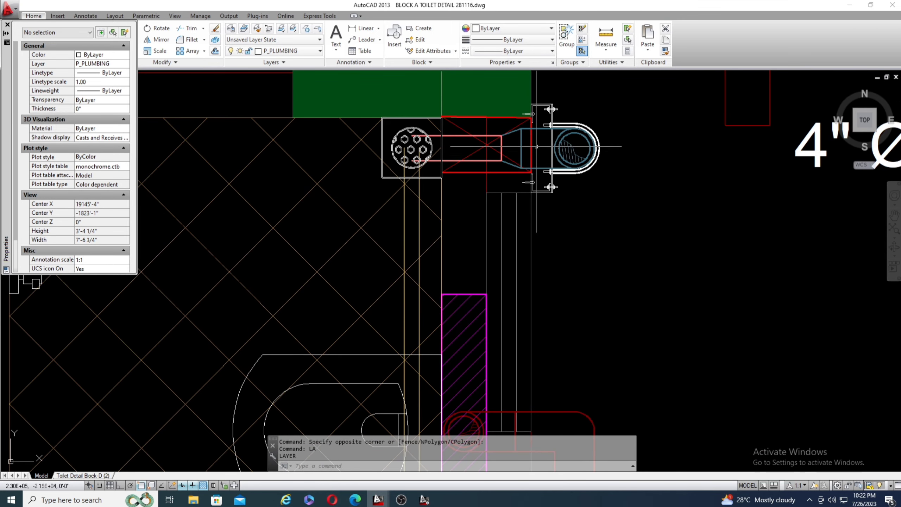
pyautogui.scroll(-3, 388, 149)
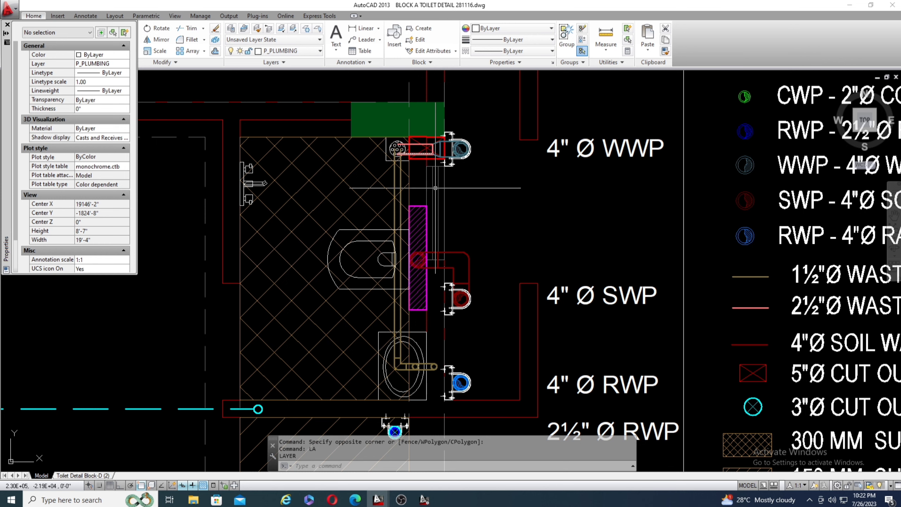
pyautogui.scroll(4, 444, 165)
pyautogui.scroll(-2, 303, 166)
pyautogui.scroll(-4, 304, 166)
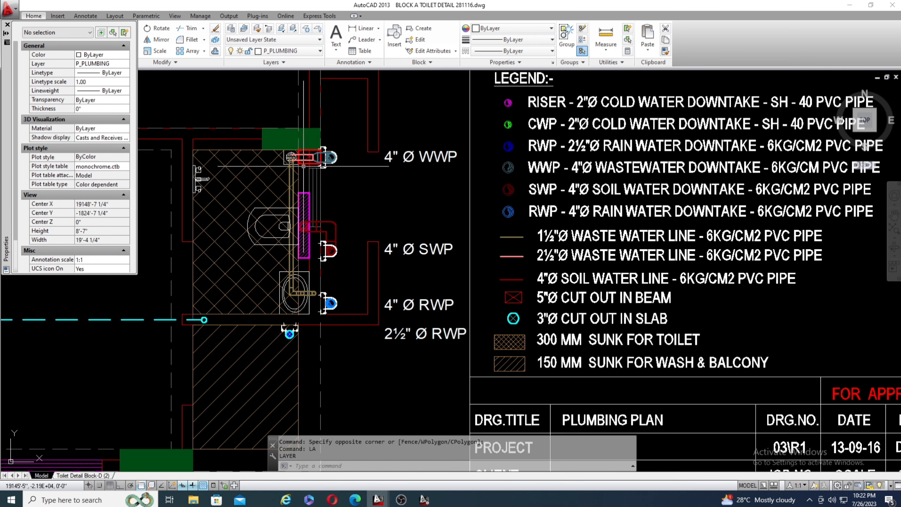
pyautogui.scroll(2, 575, 161)
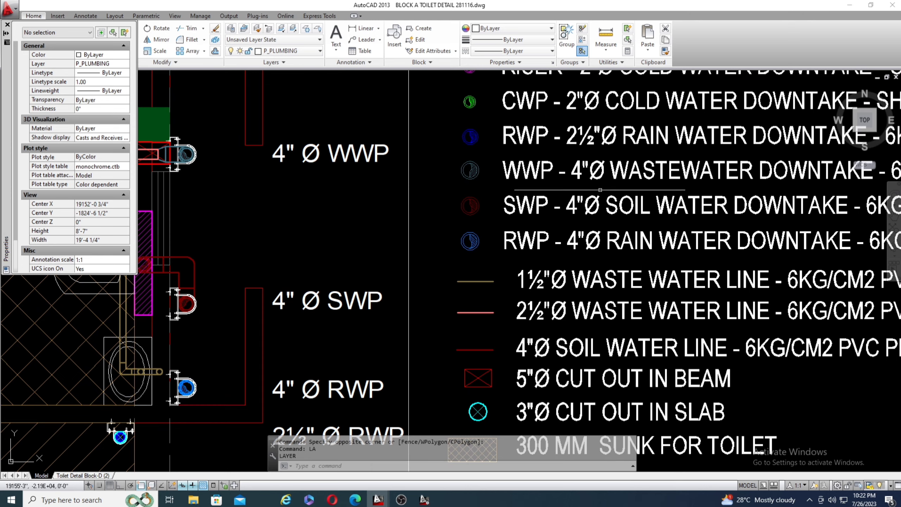
pyautogui.scroll(-2, 600, 189)
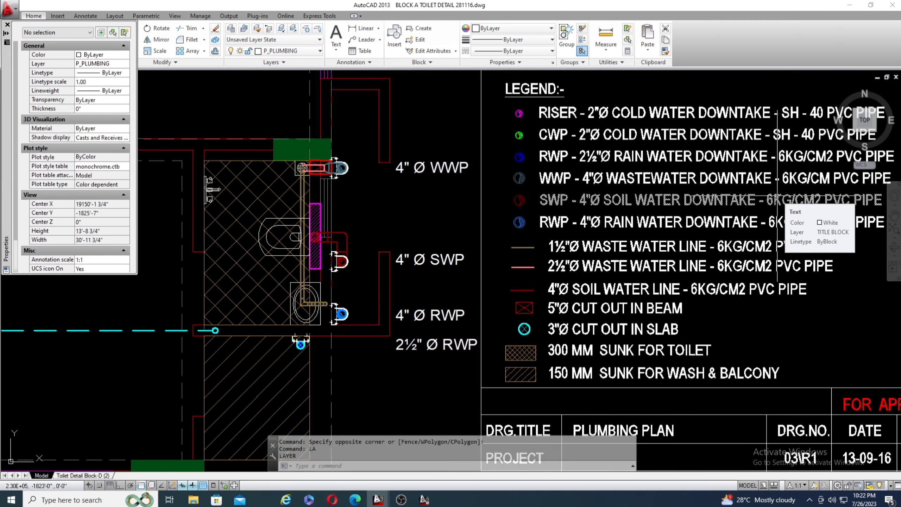
# Examine the waste pipe reducer between the floor trap's beam cut-out and the clamped 4"Ø WWP.
pyautogui.scroll(8, 337, 163)
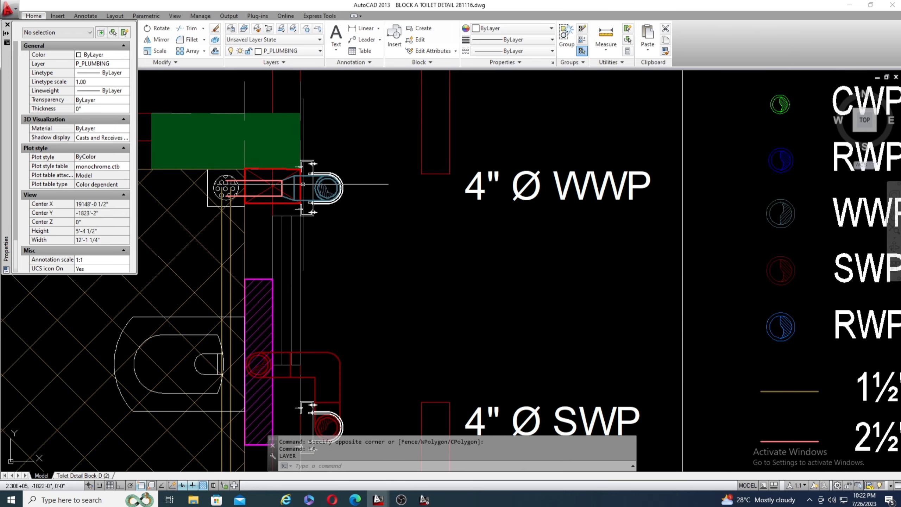
pyautogui.scroll(-4, 390, 185)
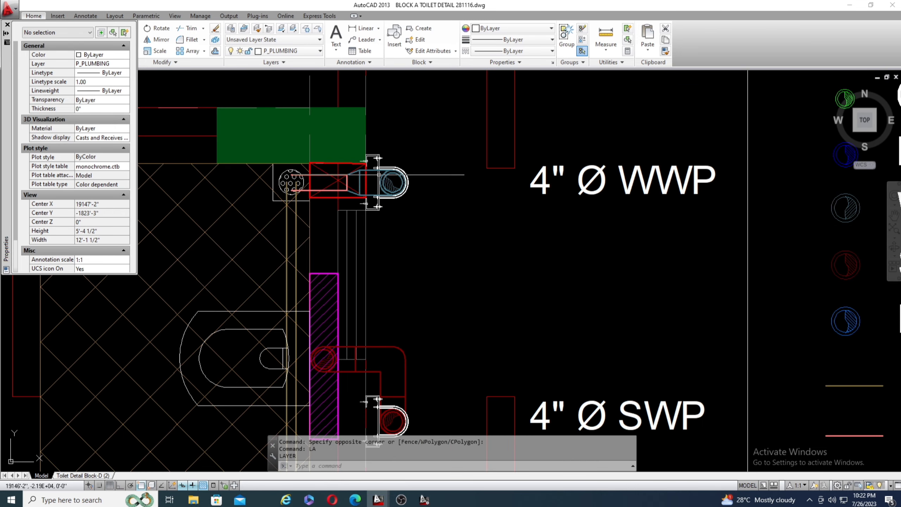
pyautogui.scroll(-3, 401, 199)
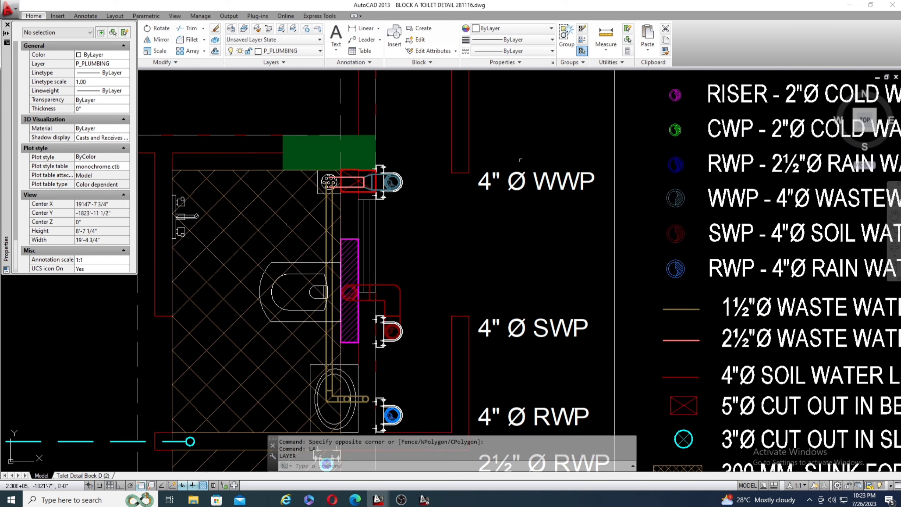
pyautogui.scroll(3, 375, 182)
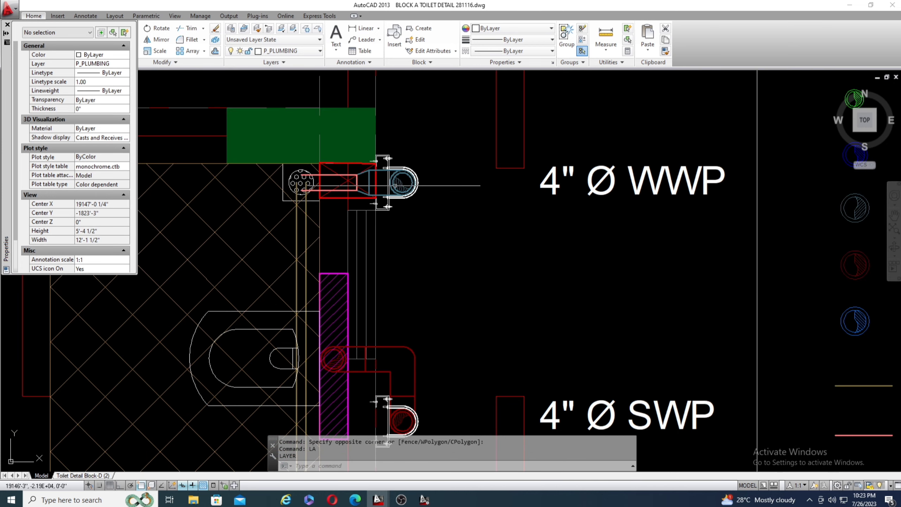
# Examine the WC's red soil pipe bend where it turns into the clamped 4"Ø SWP.
pyautogui.scroll(-3, 396, 185)
pyautogui.scroll(3, 401, 336)
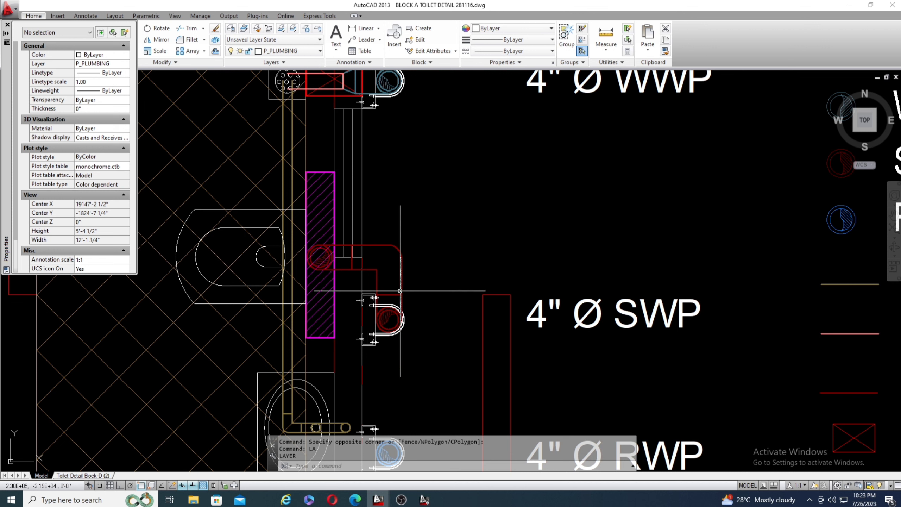
pyautogui.moveTo(400, 293)
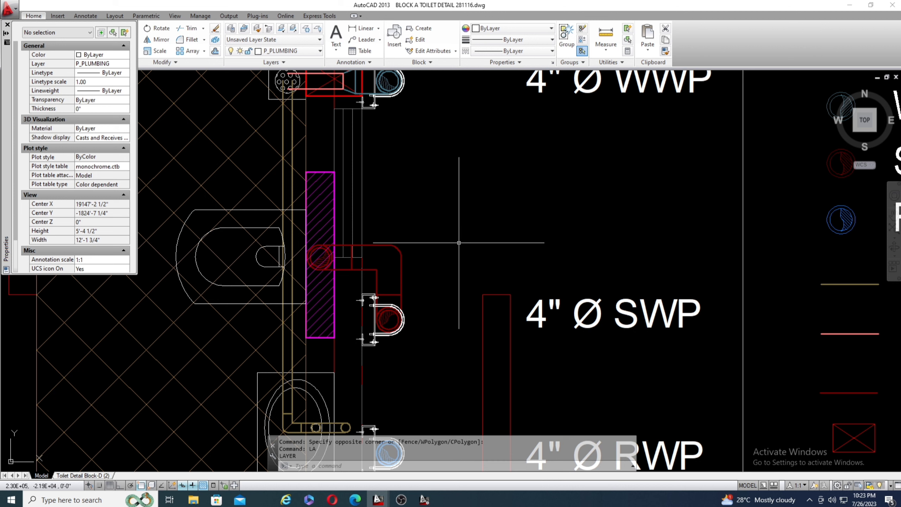
pyautogui.scroll(-2, 396, 237)
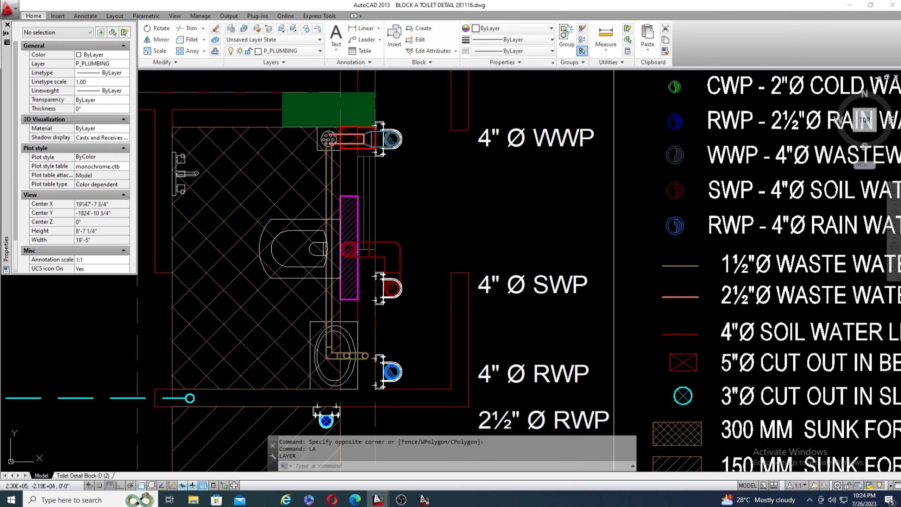
# Inspect the clamped 4"Ø RWP beside the wash basin and the similar wall bracket holding the 4"Ø SWP.
pyautogui.scroll(-3, 384, 316)
pyautogui.scroll(7, 352, 308)
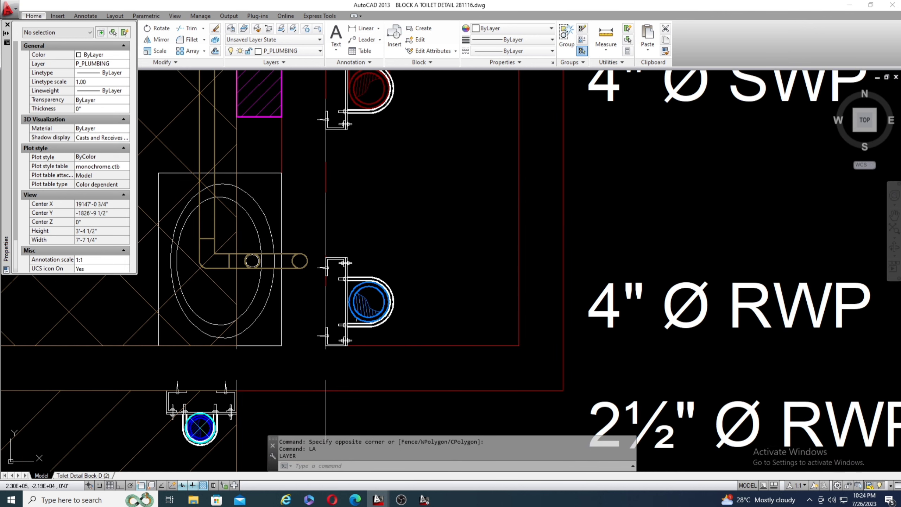
pyautogui.scroll(-4, 352, 282)
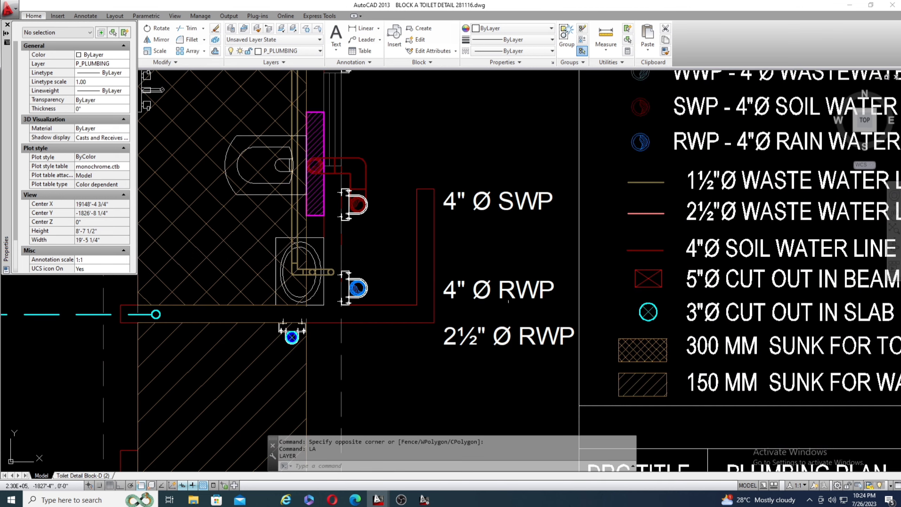
pyautogui.scroll(-4, 401, 289)
pyautogui.scroll(4, 379, 291)
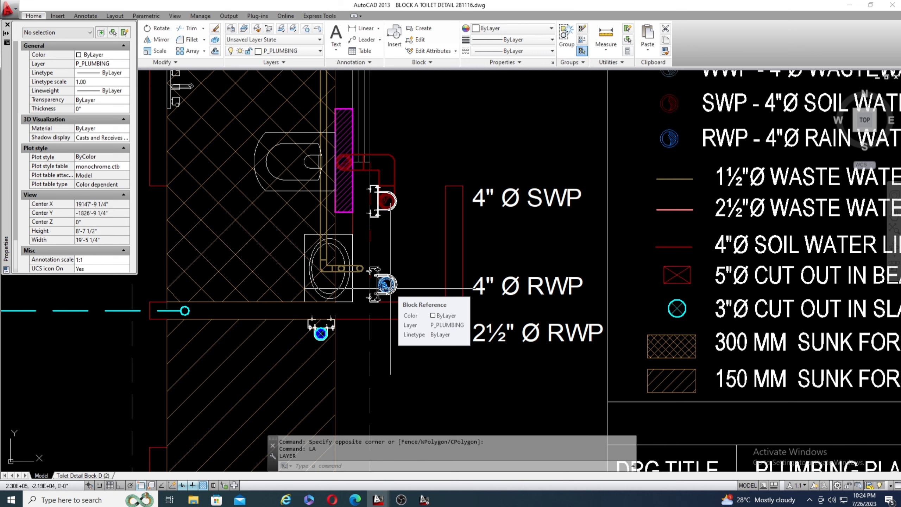
pyautogui.scroll(-2, 411, 243)
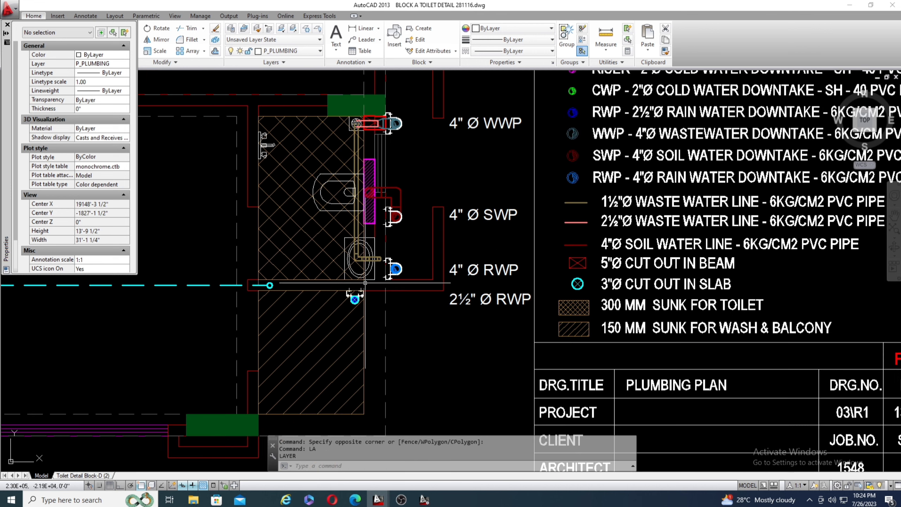
pyautogui.scroll(2, 377, 225)
pyautogui.scroll(2, 406, 220)
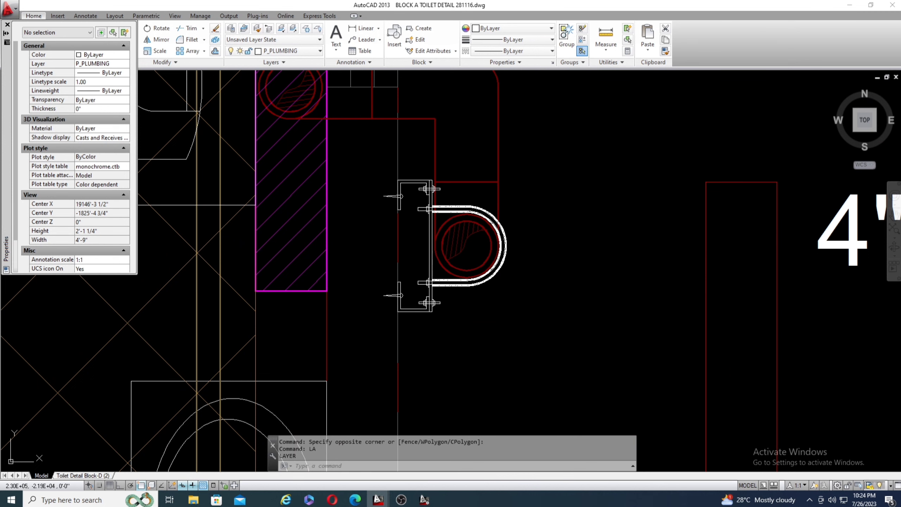
pyautogui.scroll(-3, 394, 188)
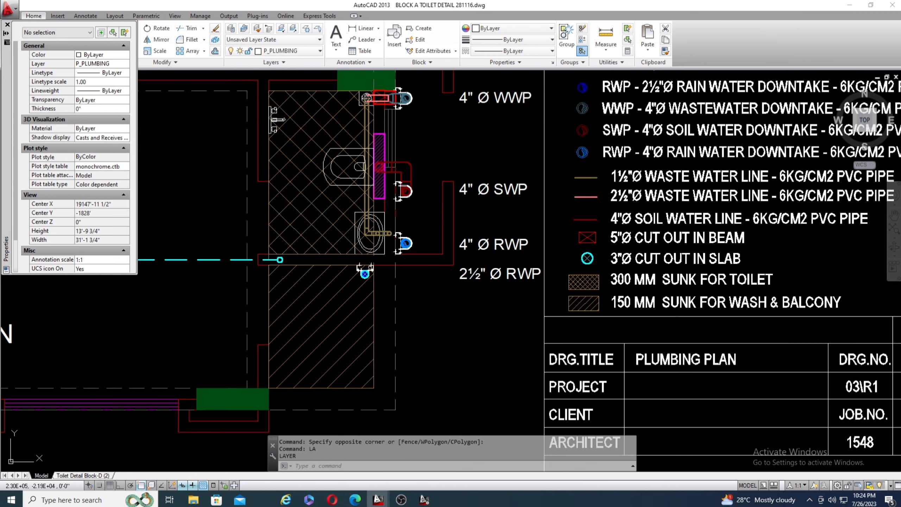
# Inspect the 2½"Ø RWP's clamp and the crossed cyan slab cut-out around the pipe.
pyautogui.scroll(2, 364, 272)
pyautogui.scroll(-1, 386, 259)
pyautogui.scroll(3, 359, 300)
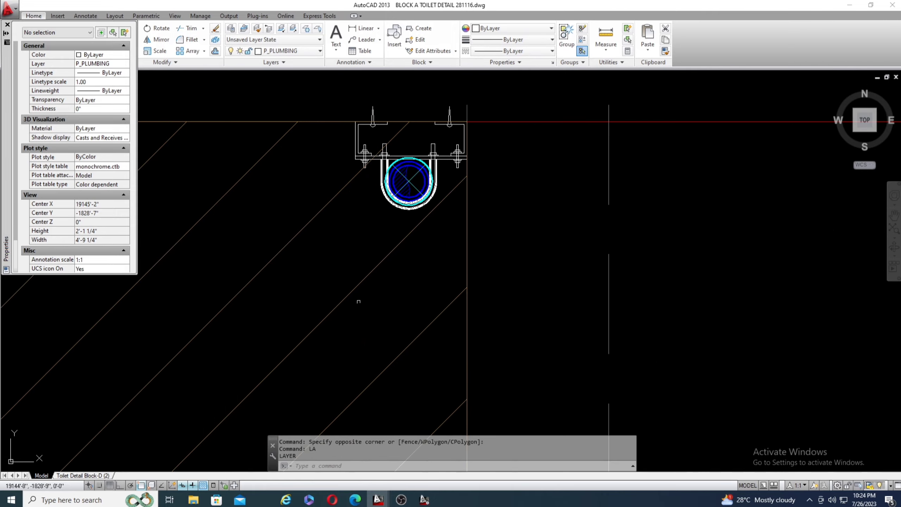
pyautogui.scroll(-2, 449, 203)
pyautogui.scroll(5, 441, 199)
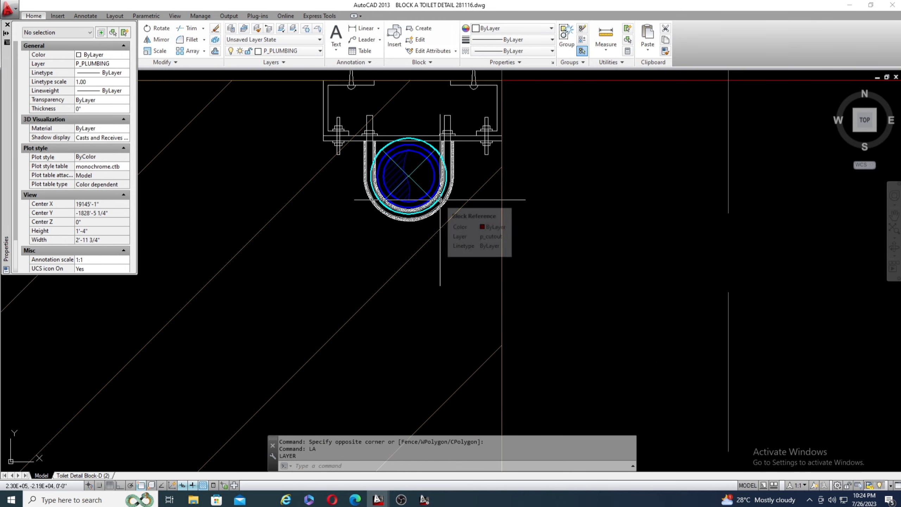
pyautogui.scroll(-4, 400, 175)
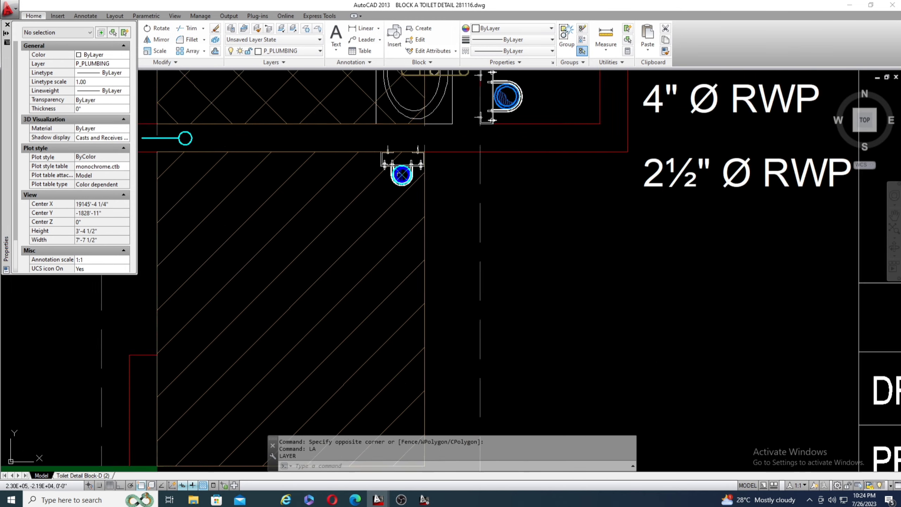
# Check the 2½"Ø RWP's position on the wash and balcony hatch against the 4"Ø RWP and their labels.
pyautogui.scroll(1, 492, 117)
pyautogui.scroll(2, 493, 119)
pyautogui.scroll(-4, 367, 191)
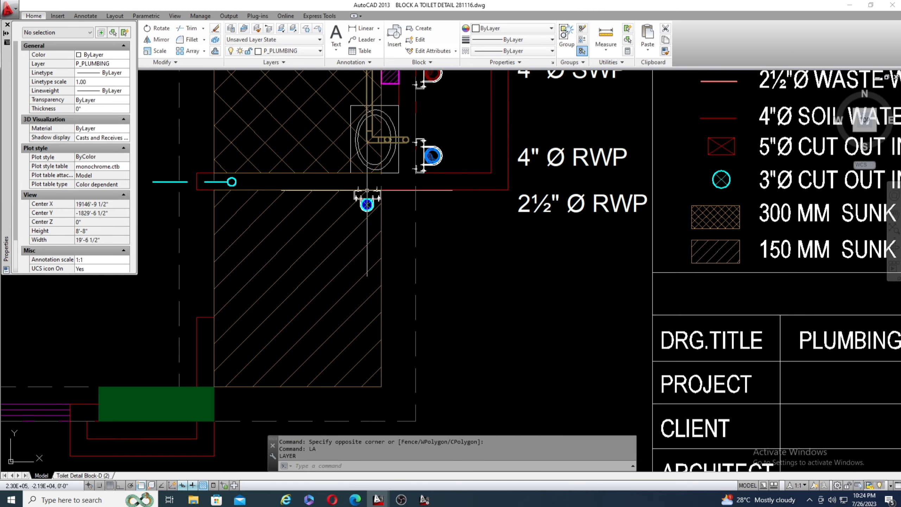
pyautogui.scroll(4, 368, 199)
pyautogui.scroll(-3, 349, 214)
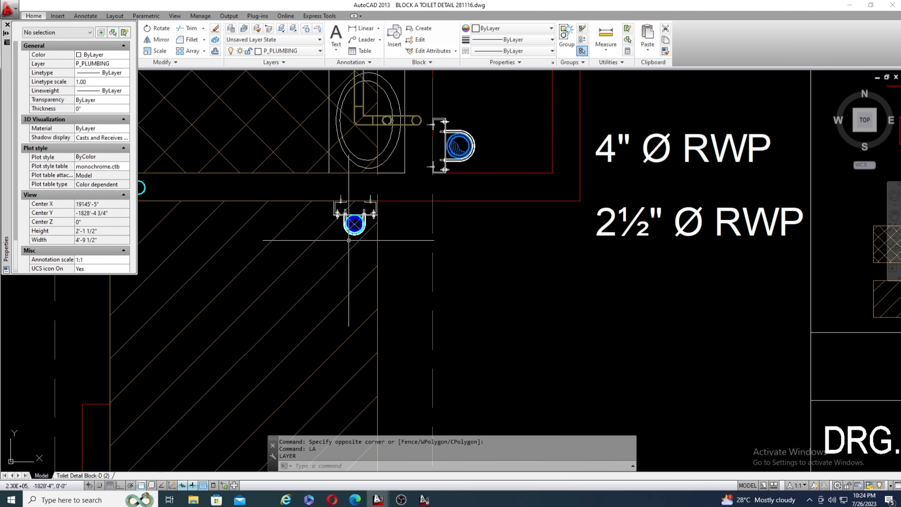
pyautogui.scroll(2, 502, 157)
pyautogui.scroll(-4, 676, 151)
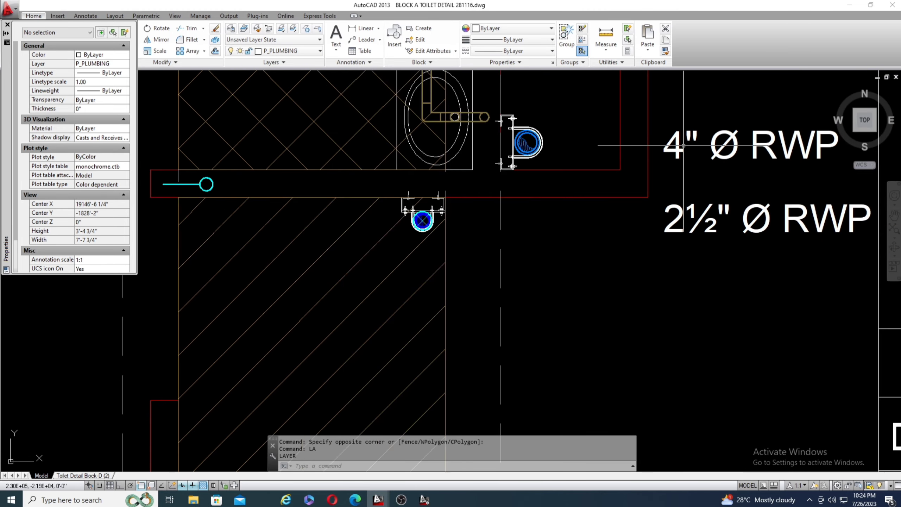
# Follow the cyan dashed water line from its end circle at the toilet wall to the DN point.
pyautogui.scroll(-2, 566, 201)
pyautogui.scroll(2, 567, 202)
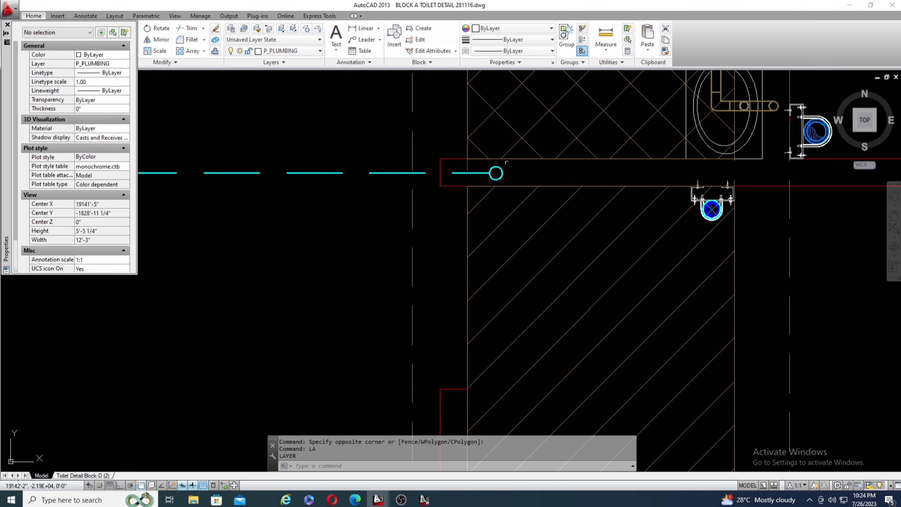
pyautogui.scroll(-2, 567, 201)
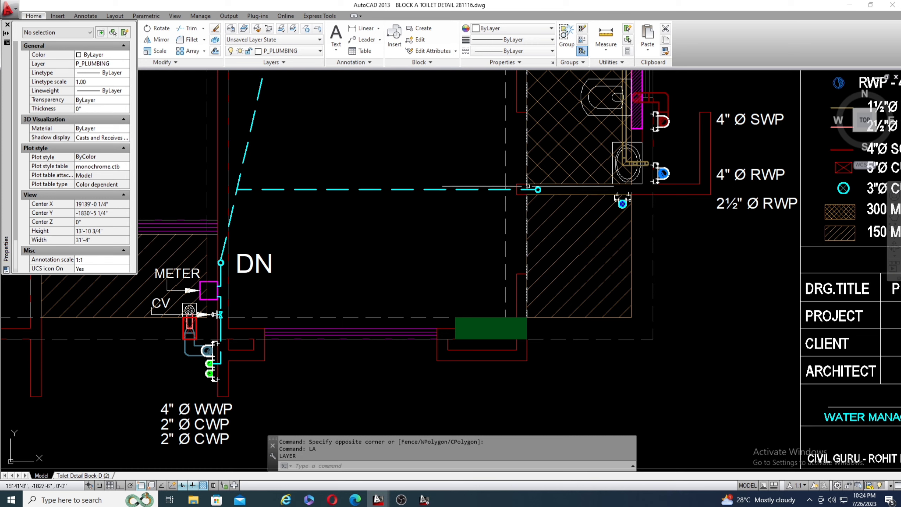
pyautogui.scroll(-1, 543, 197)
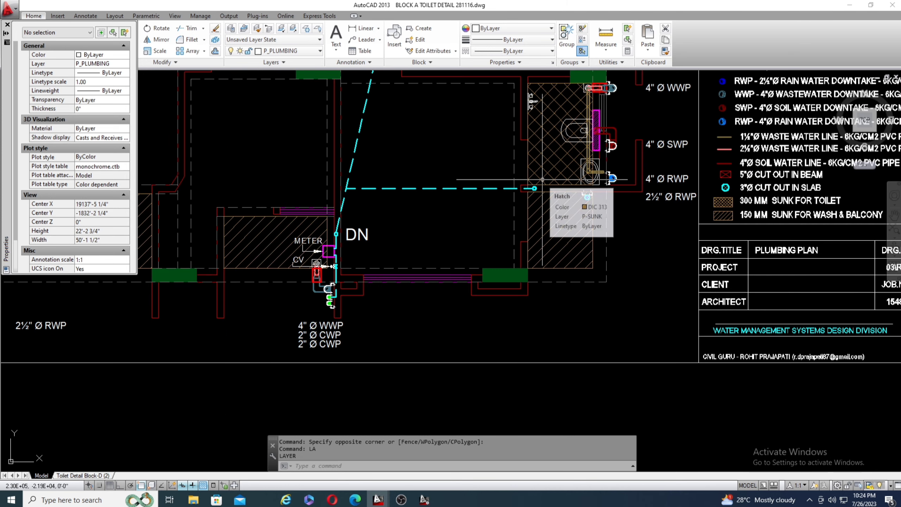
pyautogui.scroll(1, 542, 180)
pyautogui.scroll(-2, 536, 184)
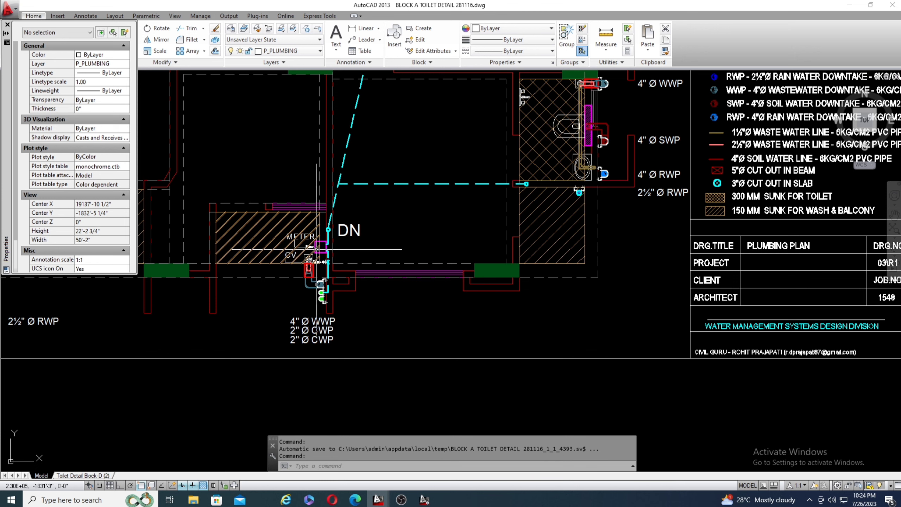
# Examine the METER box and CV valve on the cyan line below DN, selecting the METER label and clearing the selection.
pyautogui.scroll(4, 323, 249)
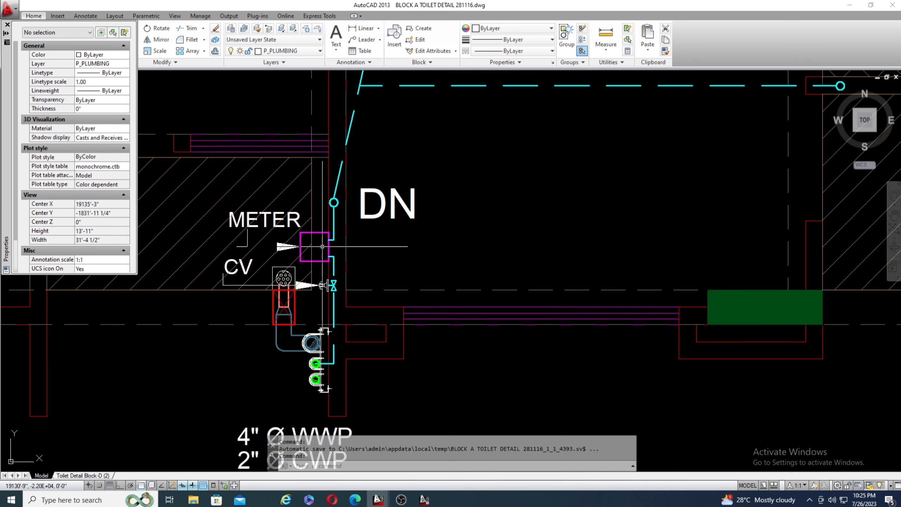
pyautogui.scroll(2, 309, 218)
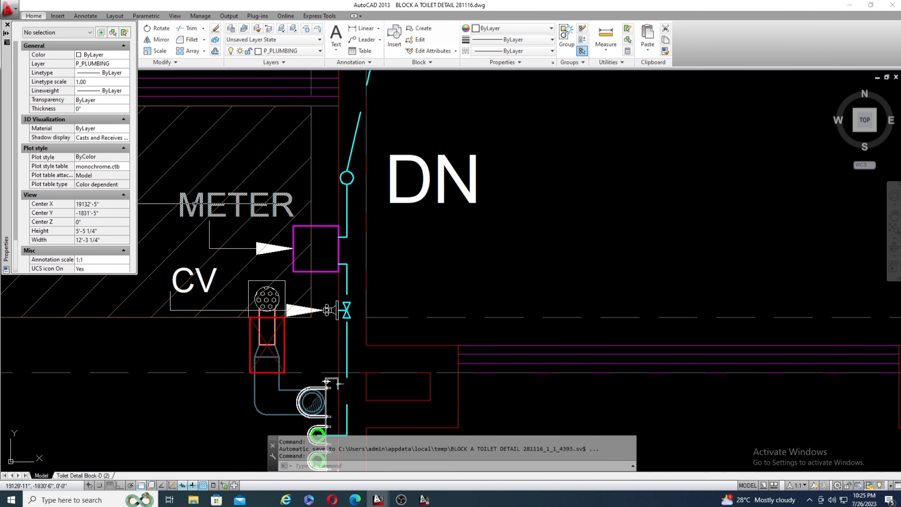
pyautogui.click(165, 180)
pyautogui.click(317, 236)
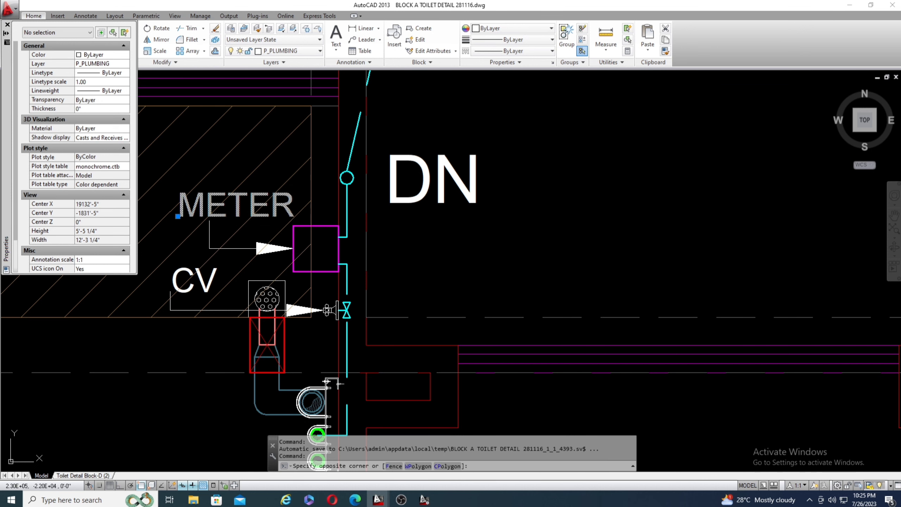
pyautogui.scroll(-4, 430, 239)
pyautogui.scroll(4, 389, 233)
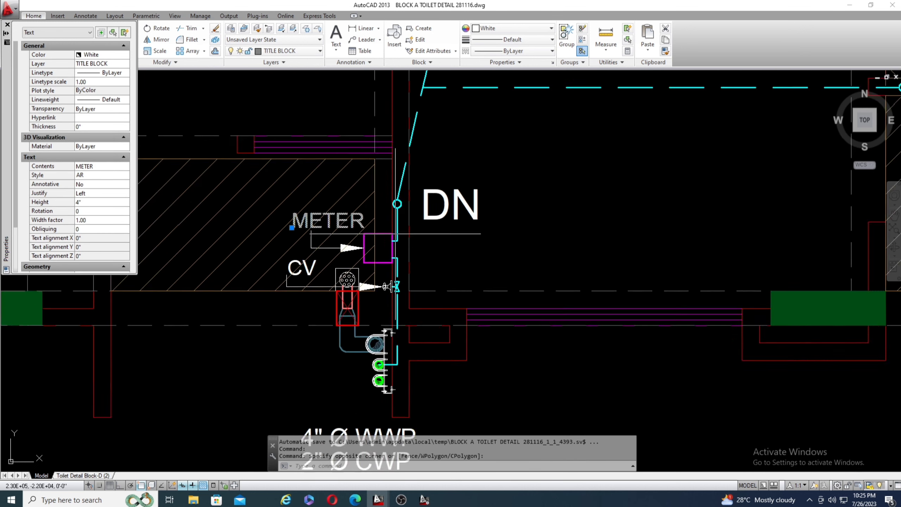
pyautogui.press('Escape')
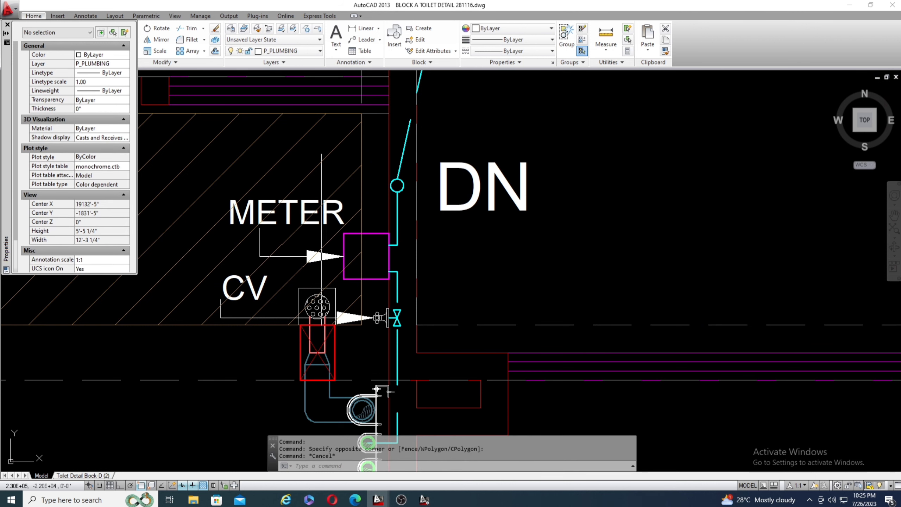
pyautogui.scroll(-4, 338, 271)
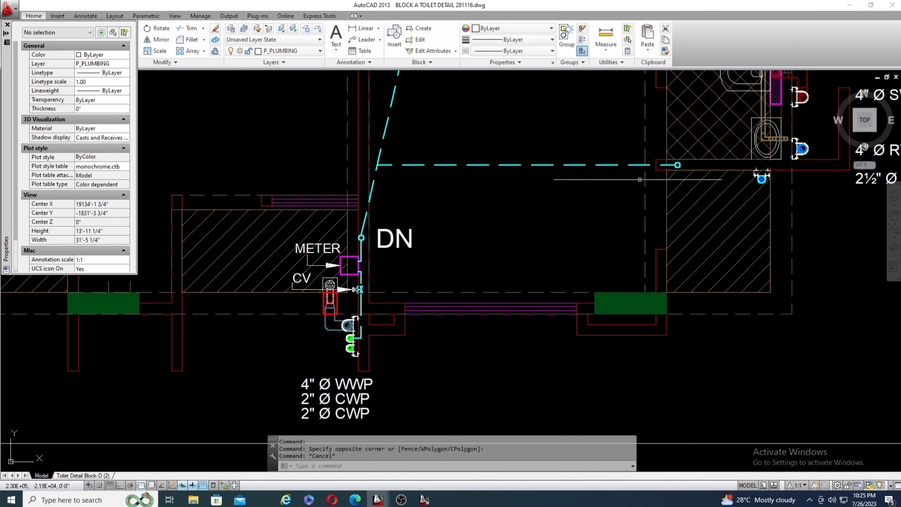
# Examine the CV valve below the METER box, selecting the sunk-area hatch around the CV label and clearing the selection.
pyautogui.scroll(4, 308, 330)
pyautogui.scroll(2, 466, 248)
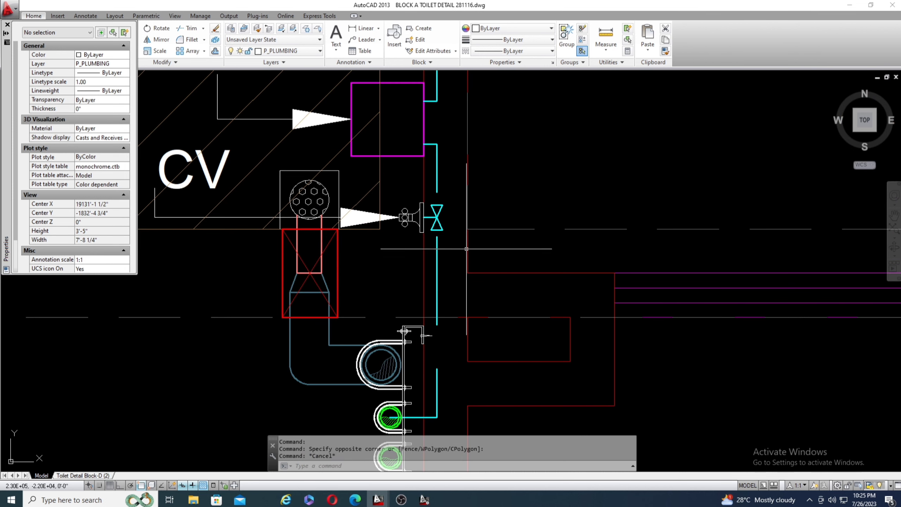
pyautogui.scroll(-2, 465, 245)
pyautogui.scroll(2, 319, 213)
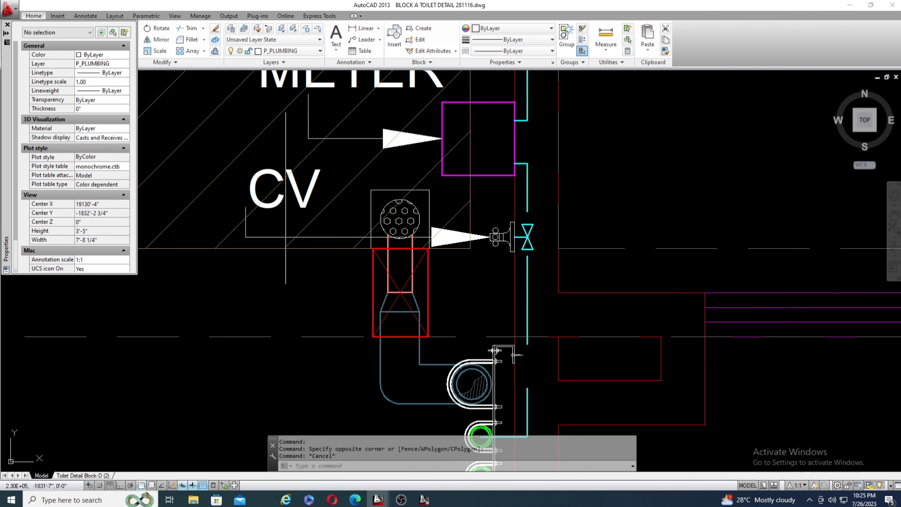
pyautogui.click(237, 159)
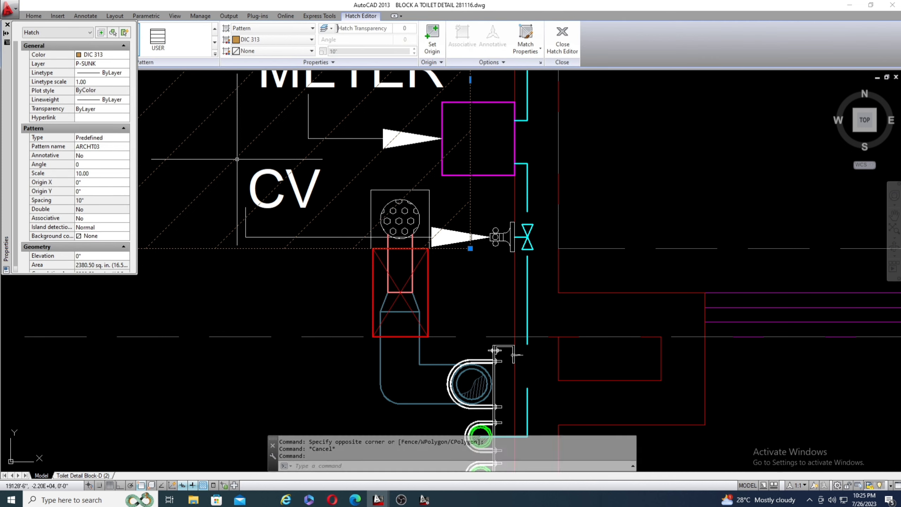
pyautogui.press('Escape')
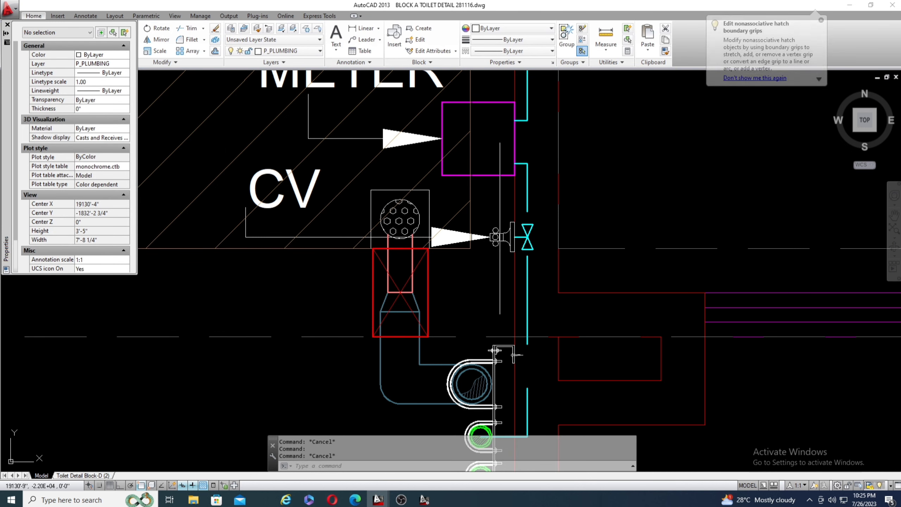
# Trace the cyan supply line from the green 2"Ø CWP through the CV valve and METER box to DN.
pyautogui.scroll(-2, 486, 242)
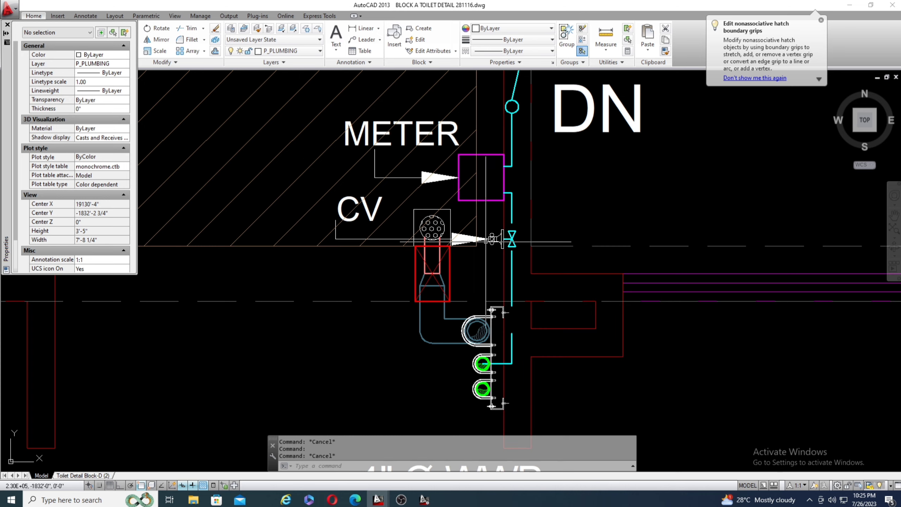
pyautogui.scroll(3, 486, 242)
pyautogui.scroll(-1, 505, 231)
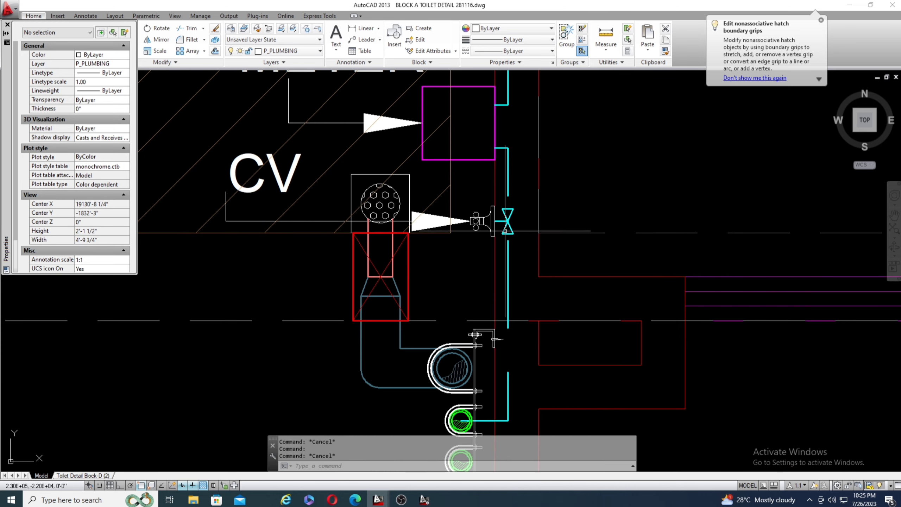
pyautogui.scroll(-2, 505, 231)
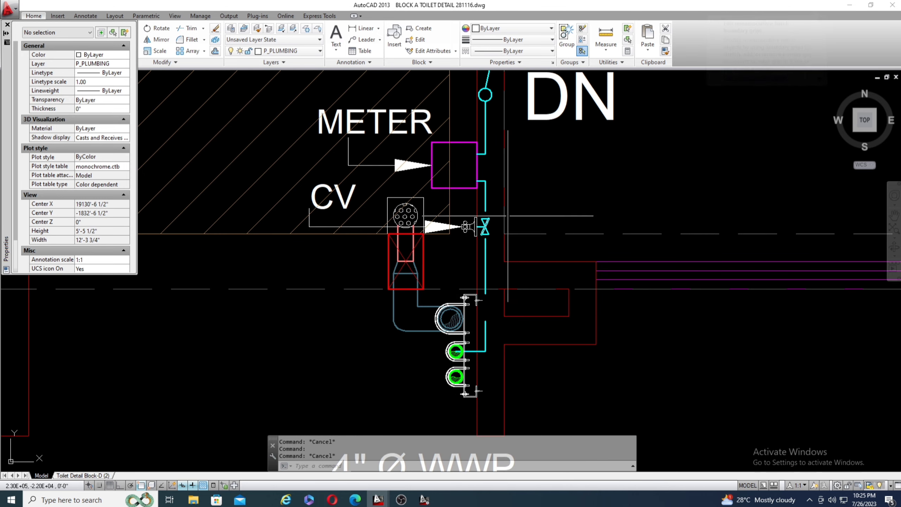
pyautogui.scroll(-2, 507, 216)
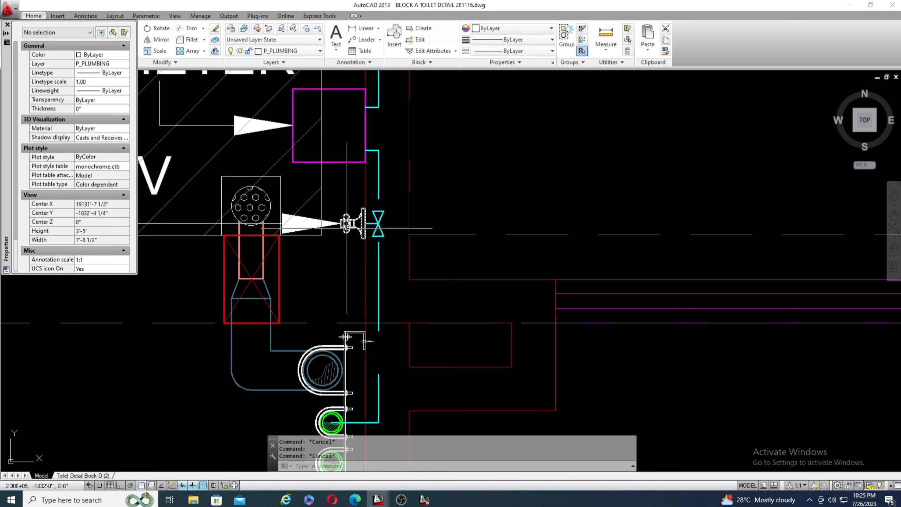
pyautogui.scroll(-6, 360, 240)
pyautogui.scroll(4, 337, 209)
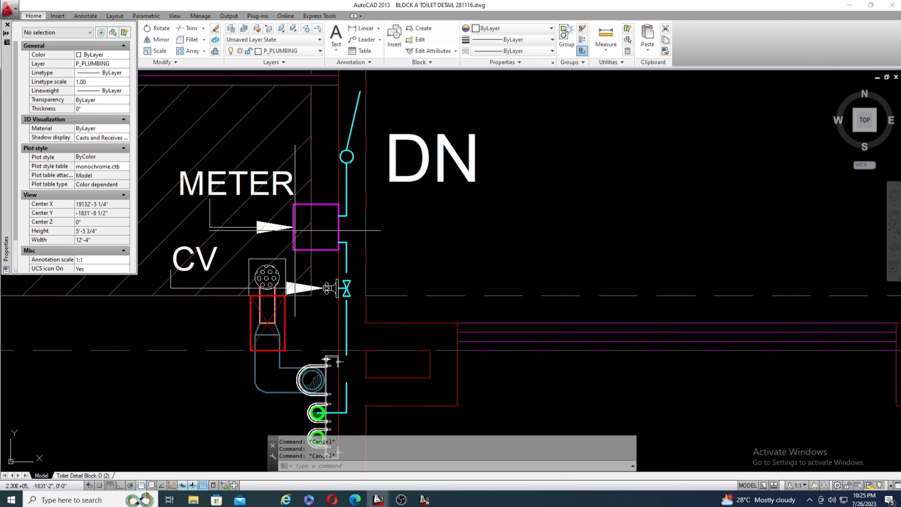
# Follow the cyan dashed water line from DN past its horizontal branch to the two toilets it serves.
pyautogui.scroll(-4, 289, 249)
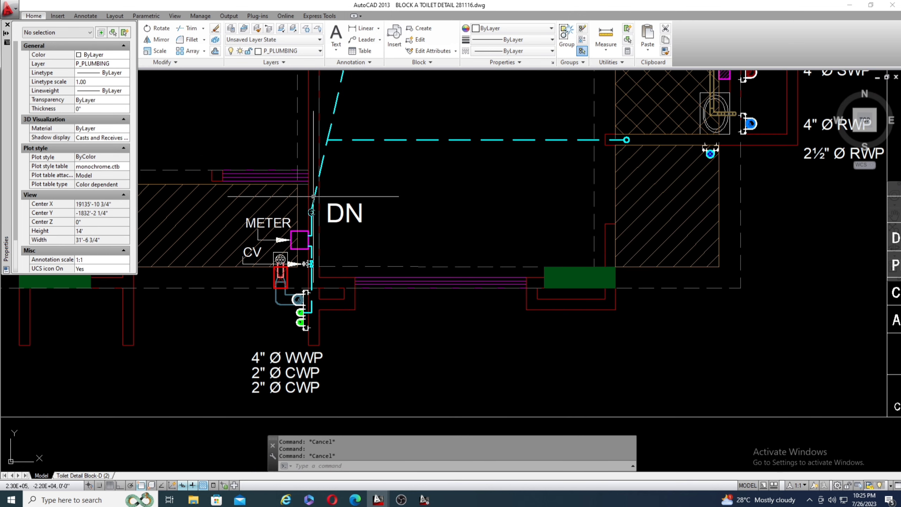
pyautogui.scroll(-4, 295, 261)
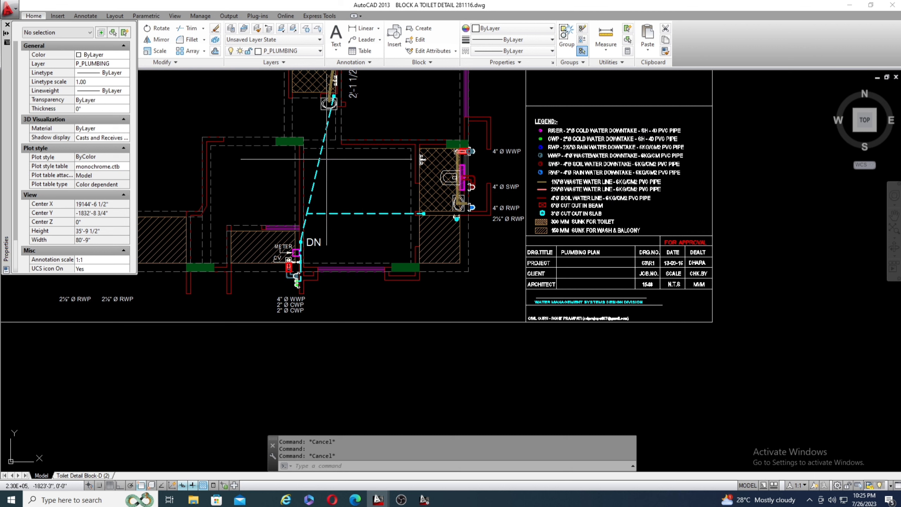
pyautogui.scroll(5, 319, 224)
pyautogui.scroll(-5, 280, 291)
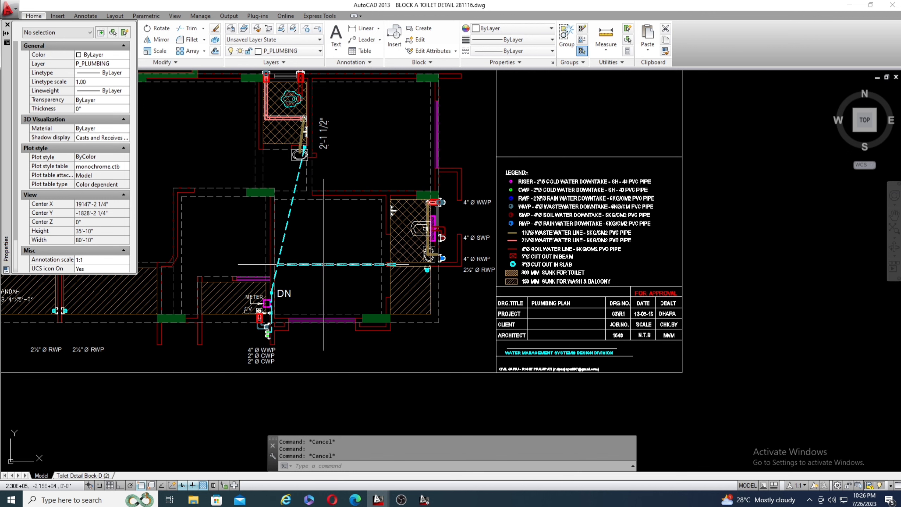
# Inspect the end circle of the horizontal cyan branch at the wall between the toilet and the wash and balcony hatch.
pyautogui.scroll(8, 396, 264)
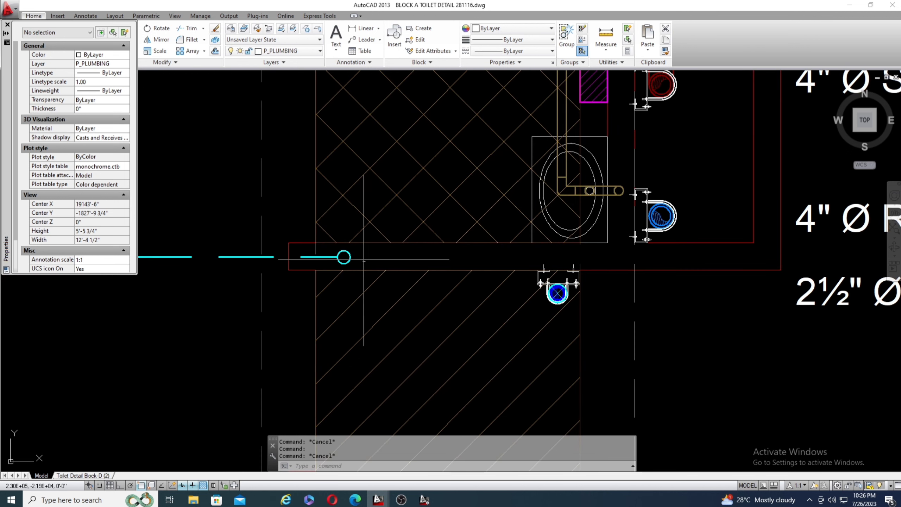
pyautogui.scroll(-3, 390, 255)
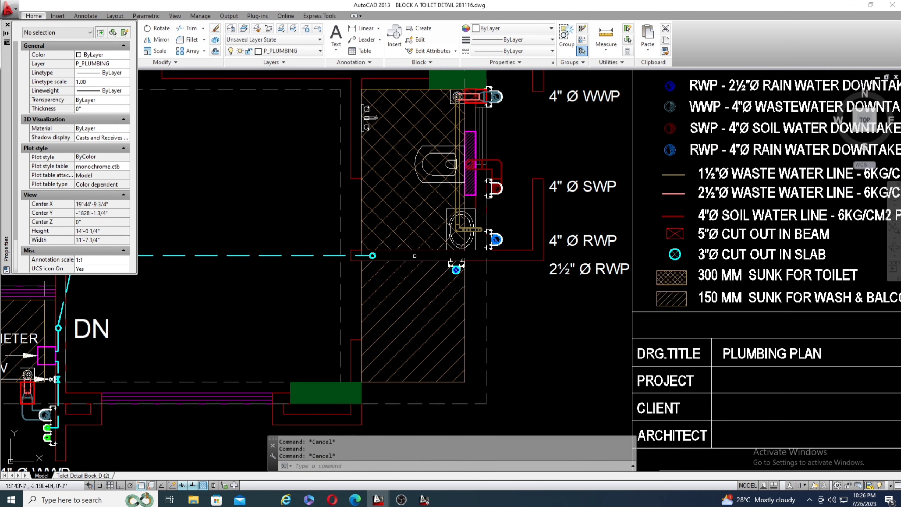
pyautogui.scroll(2, 373, 255)
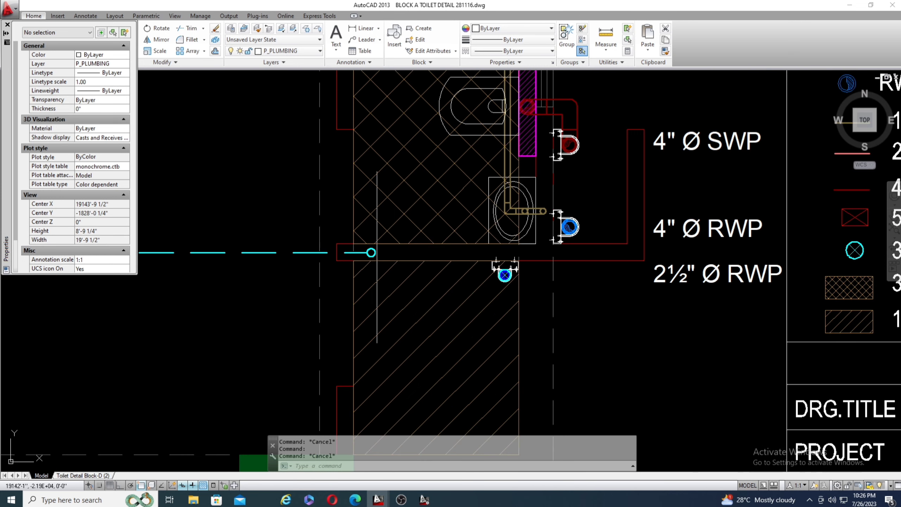
pyautogui.scroll(-2, 373, 253)
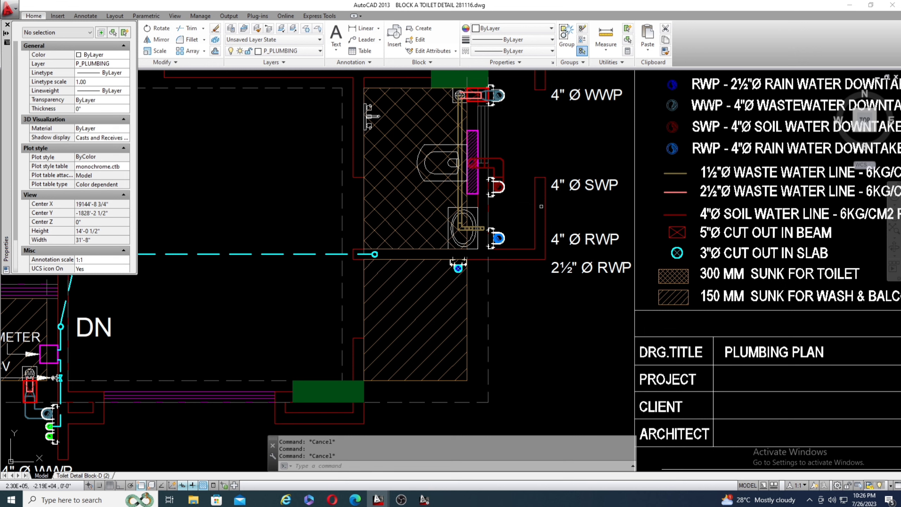
pyautogui.scroll(-1, 541, 206)
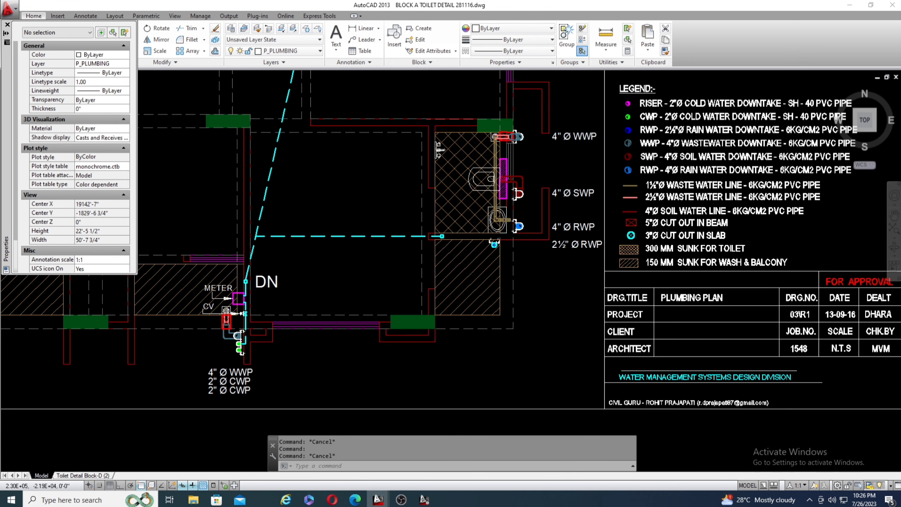
# Find the T-1 toilet detail sheet beside the plumbing plan and examine its common toilet plan.
pyautogui.scroll(-8, 667, 209)
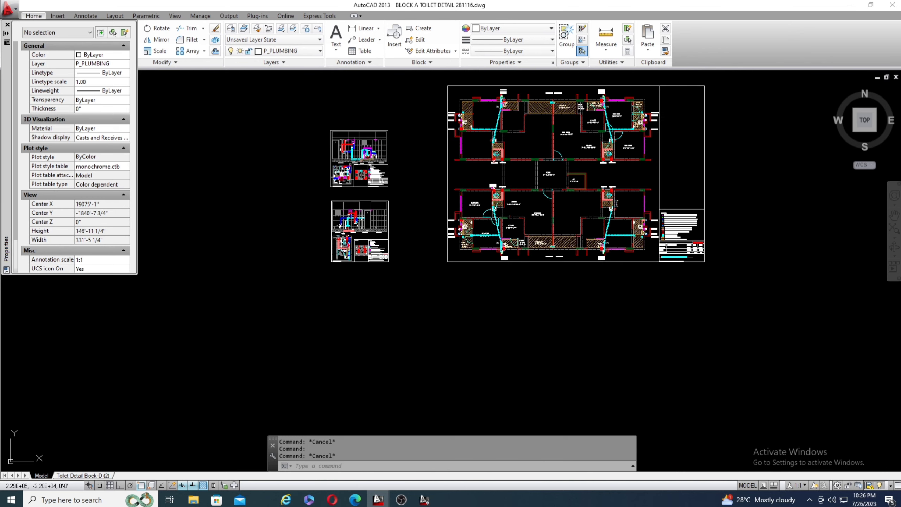
pyautogui.scroll(3, 360, 248)
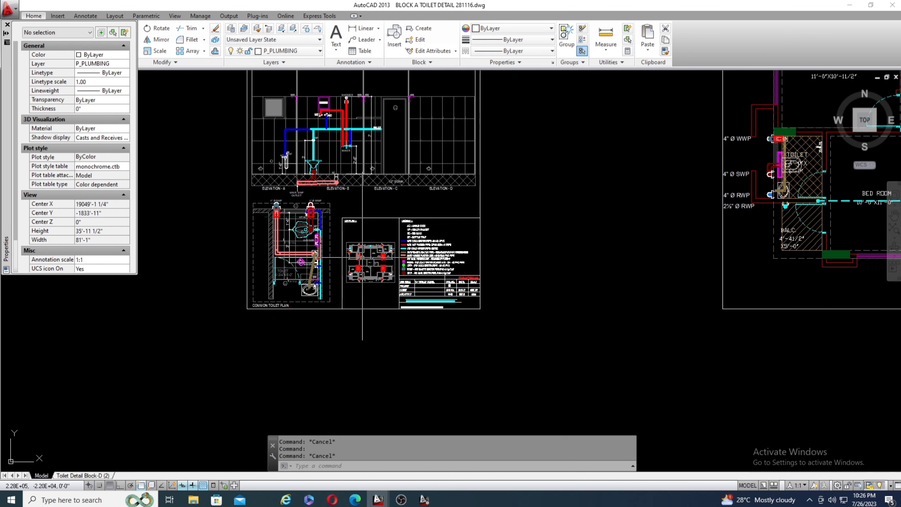
pyautogui.scroll(4, 289, 257)
pyautogui.scroll(-3, 326, 305)
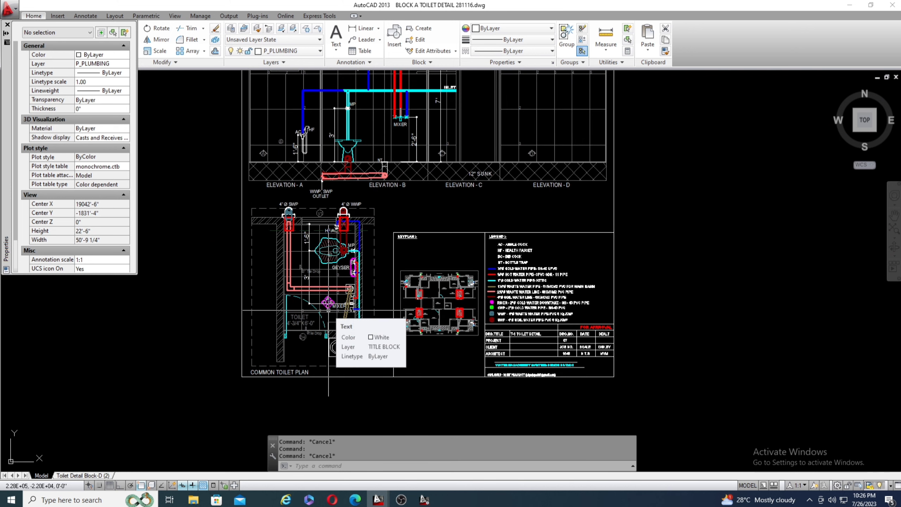
pyautogui.scroll(4, 309, 300)
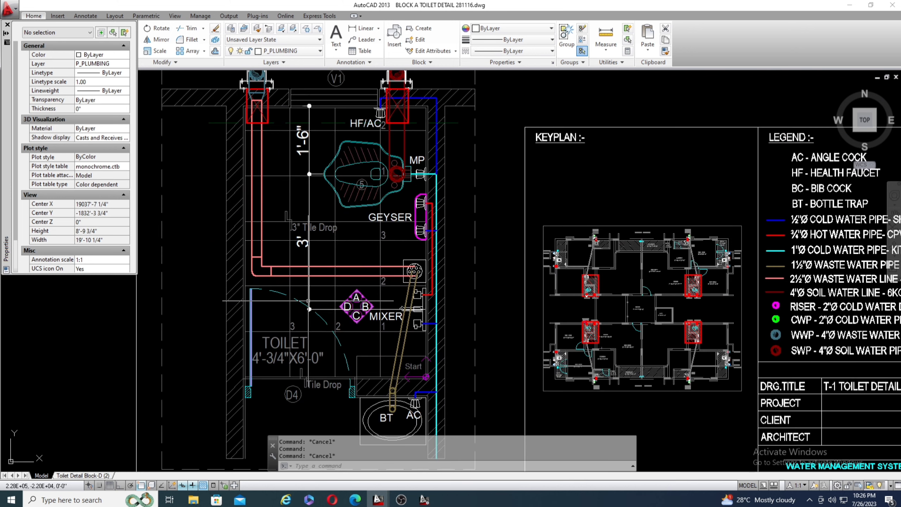
pyautogui.scroll(-6, 372, 319)
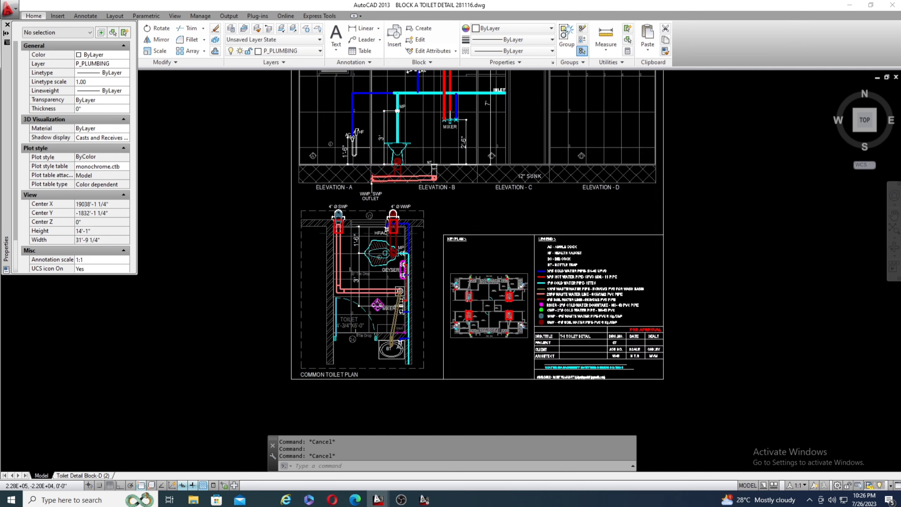
# Examine the cyan INLET line and its branches to the geyser, mixer and health faucet in the toilet elevations.
pyautogui.scroll(6, 392, 156)
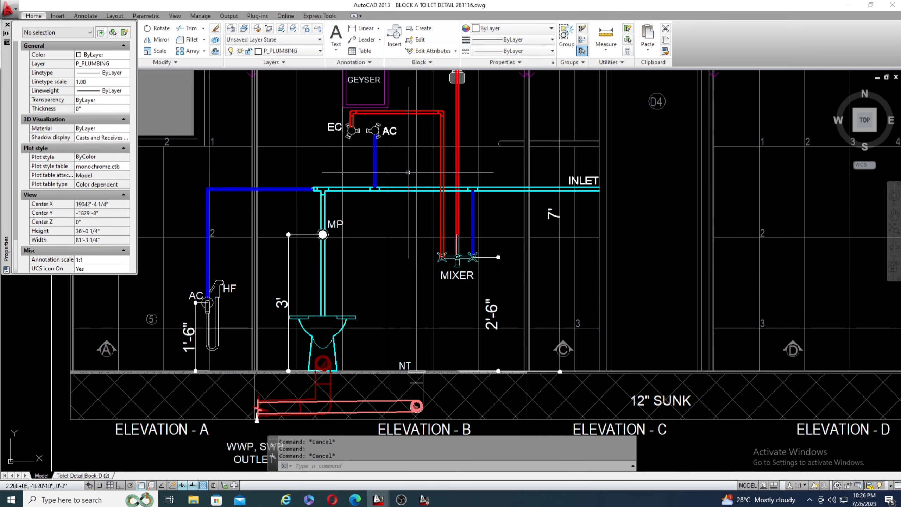
pyautogui.scroll(-2, 392, 157)
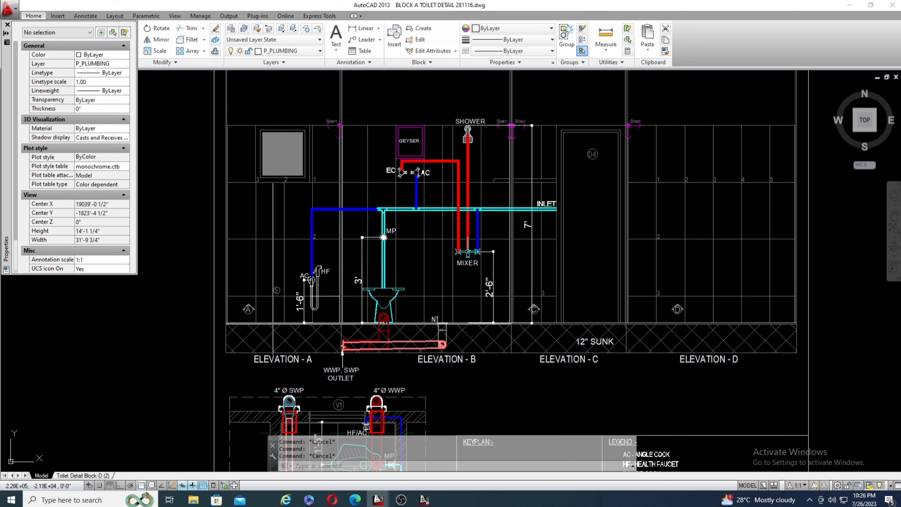
pyautogui.scroll(-10, 270, 282)
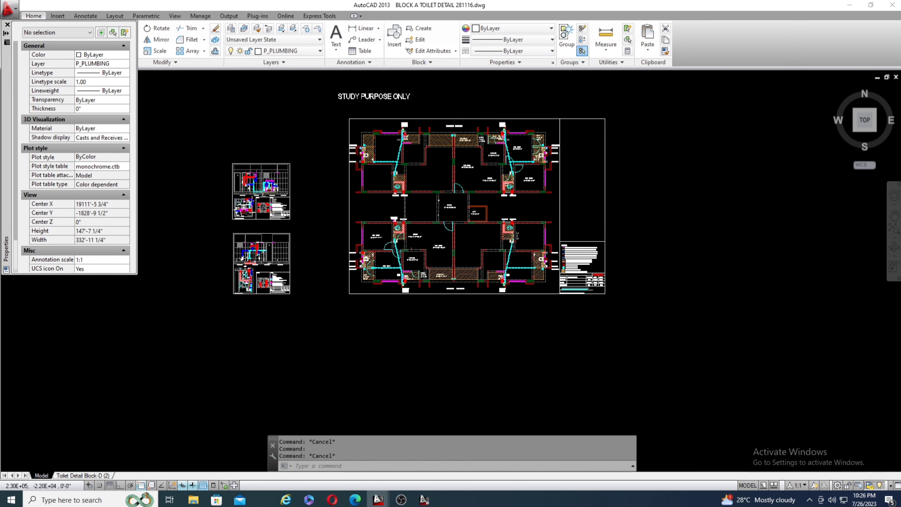
# Return to the DN area of the plumbing plan and select the horizontal cyan dashed water supply line.
pyautogui.scroll(10, 416, 287)
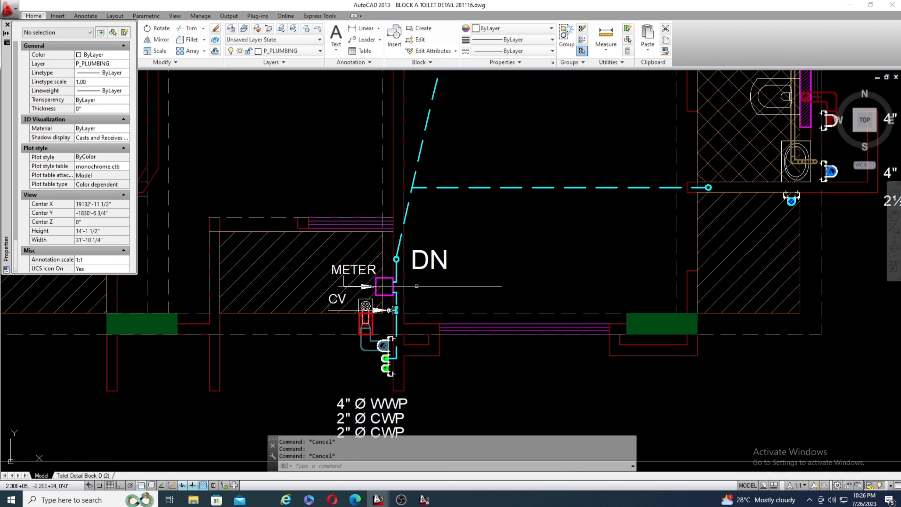
pyautogui.scroll(-2, 444, 192)
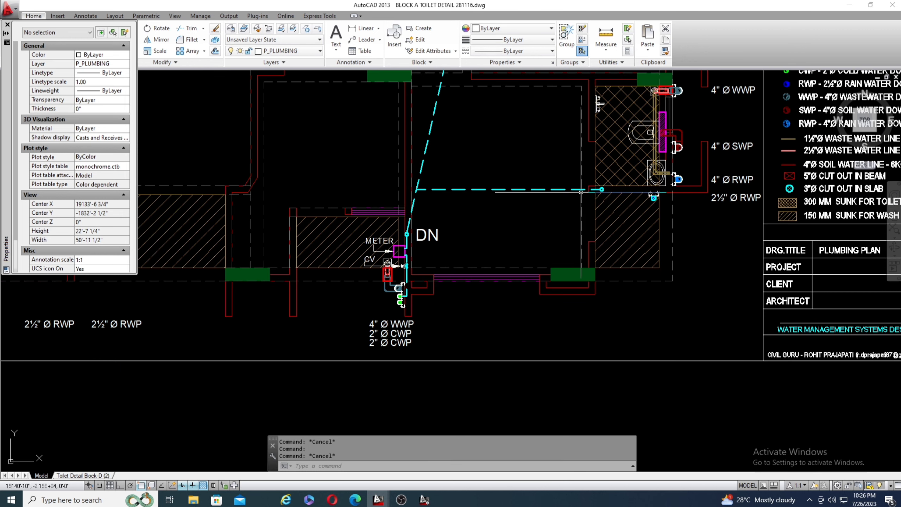
pyautogui.scroll(5, 515, 171)
pyautogui.click(513, 171)
pyautogui.click(432, 273)
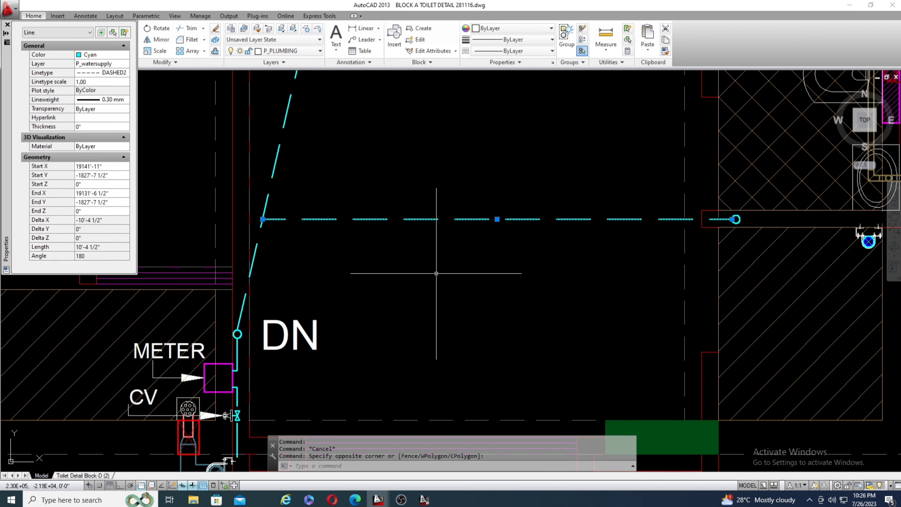
pyautogui.scroll(-3, 408, 187)
pyautogui.scroll(-2, 408, 186)
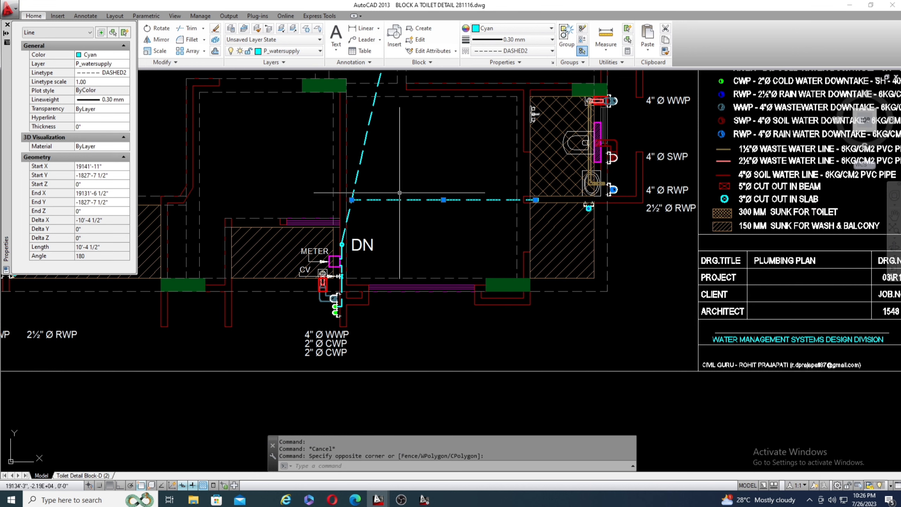
# Trace the cyan 1"Ø Kitec cold water pipe through the common toilet plan, checking it against the detail's keyplan and legend.
pyautogui.scroll(-2, 400, 191)
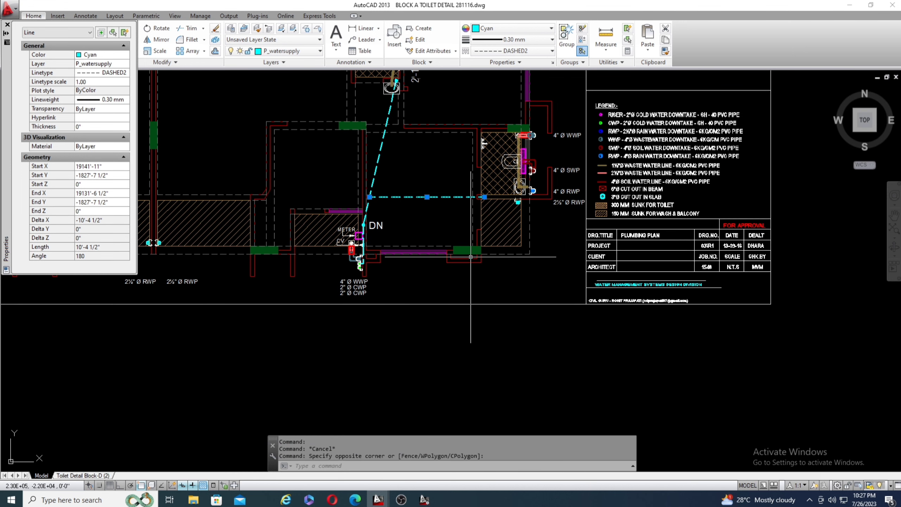
pyautogui.scroll(-4, 579, 258)
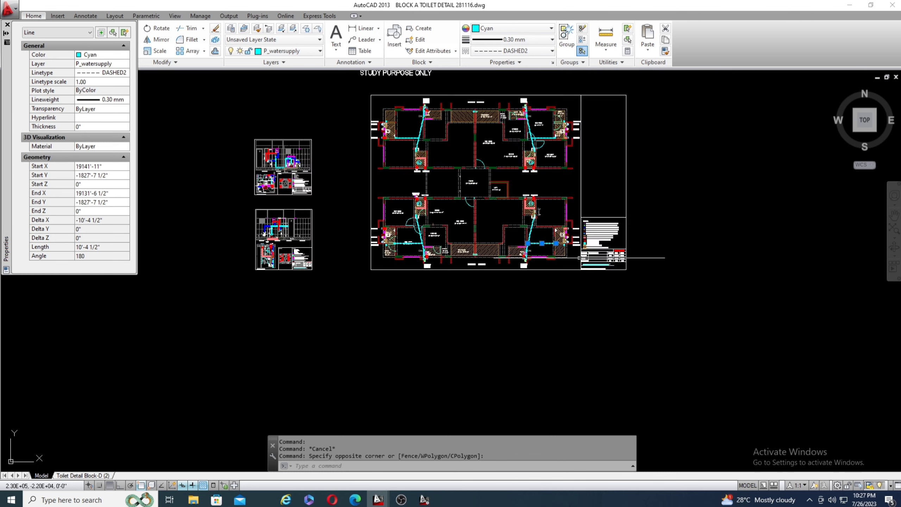
pyautogui.scroll(6, 393, 246)
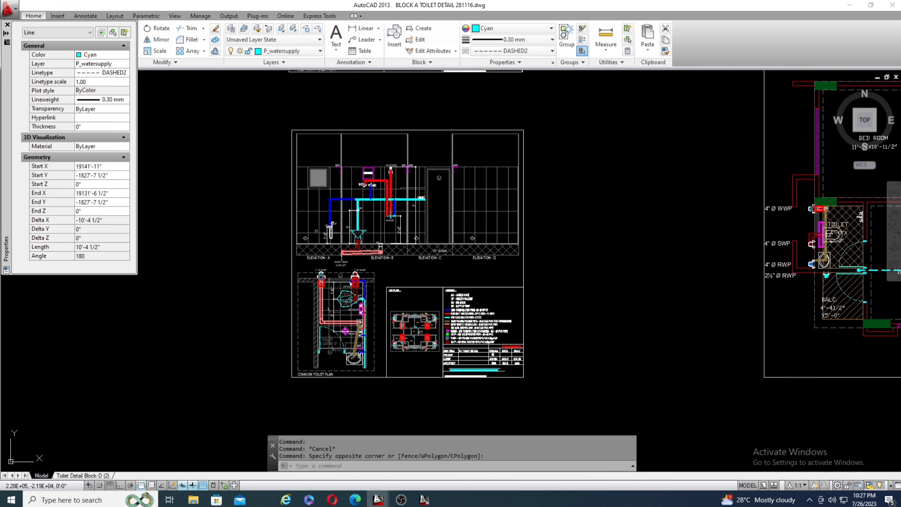
pyautogui.scroll(5, 351, 278)
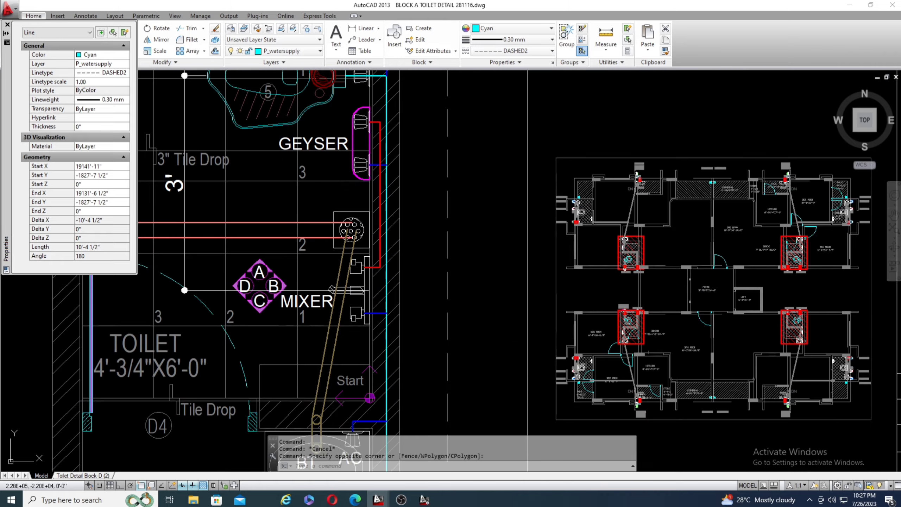
pyautogui.scroll(-2, 363, 277)
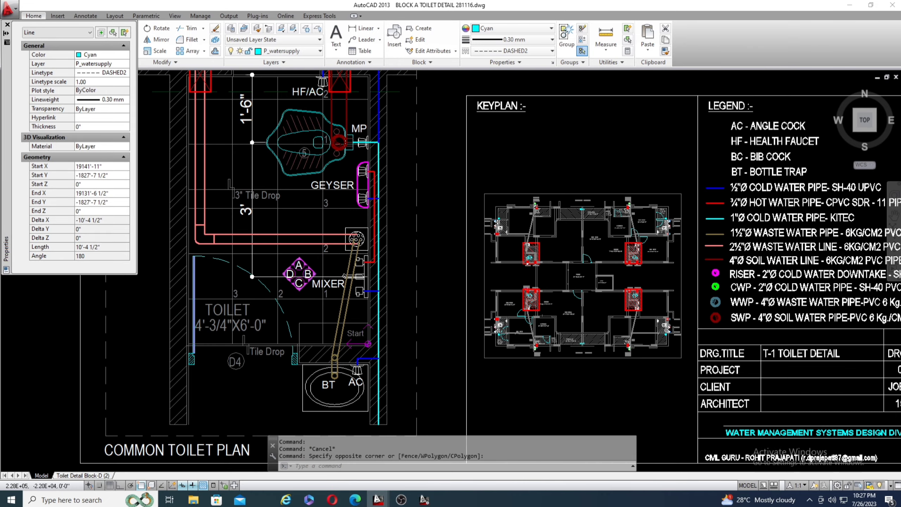
pyautogui.scroll(-2, 384, 193)
pyautogui.scroll(4, 401, 324)
pyautogui.scroll(-2, 350, 302)
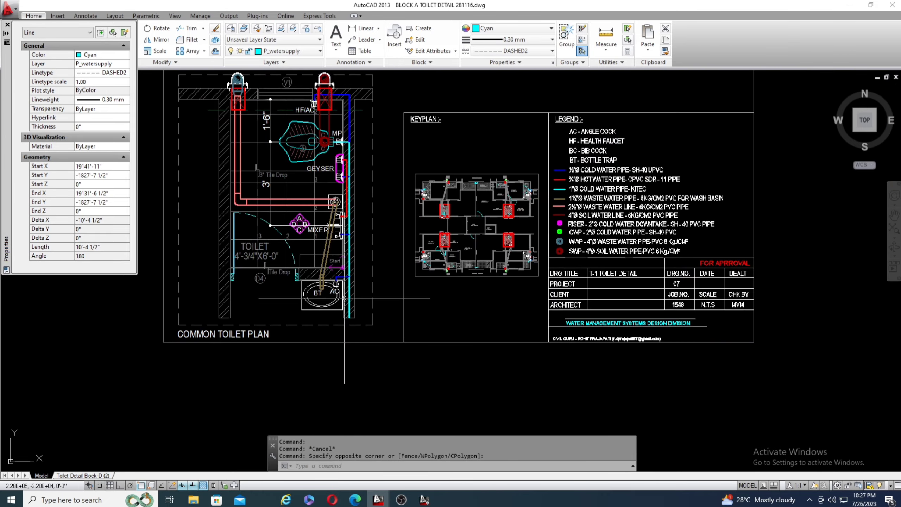
# Check the 1"Ø Kitec cold water pipe in the T-1 detail's legend and examine the cyan line beside the wash basin.
pyautogui.scroll(6, 597, 179)
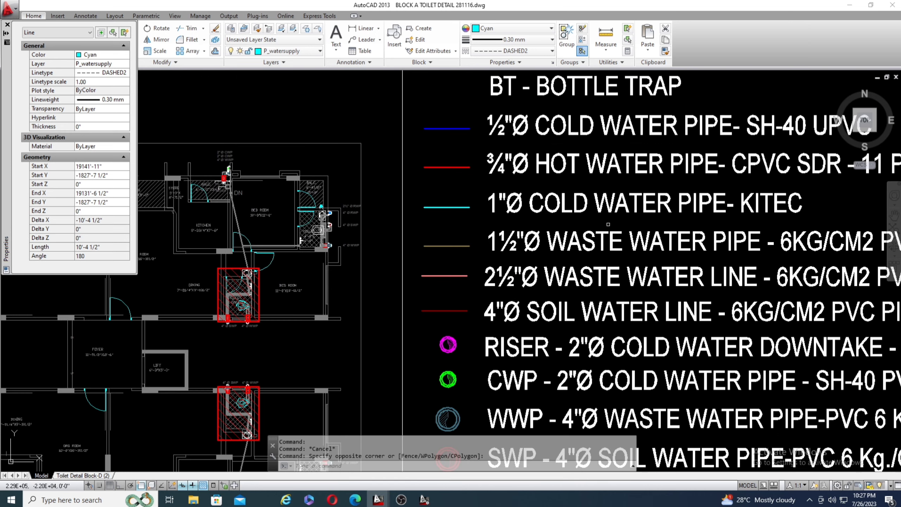
pyautogui.scroll(-4, 630, 182)
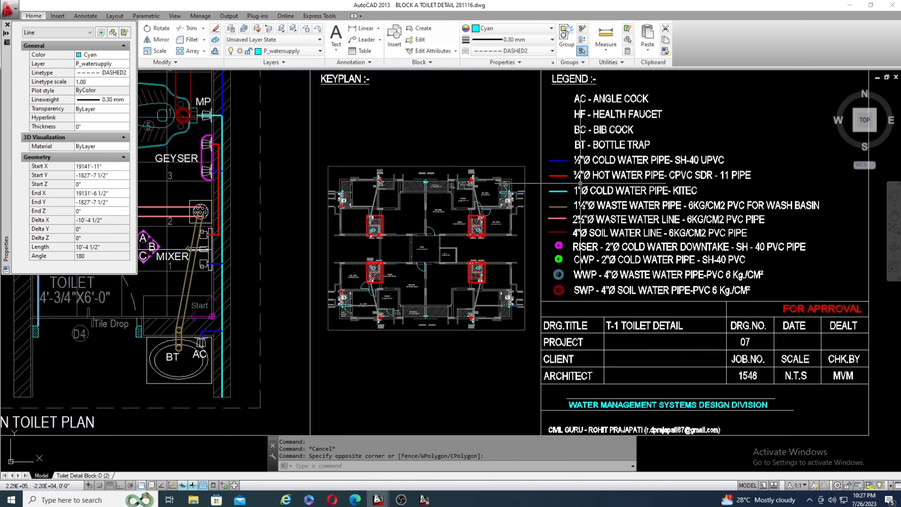
pyautogui.scroll(-3, 580, 184)
pyautogui.scroll(5, 324, 301)
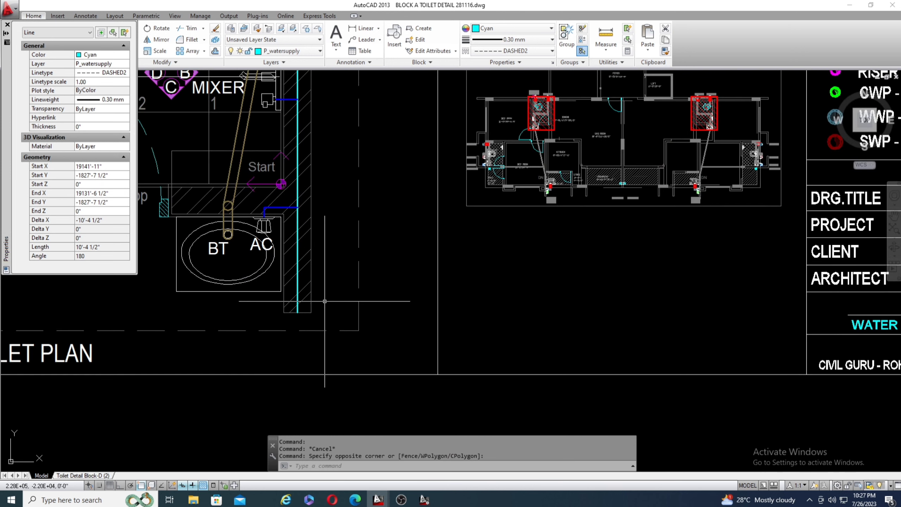
pyautogui.scroll(-8, 298, 249)
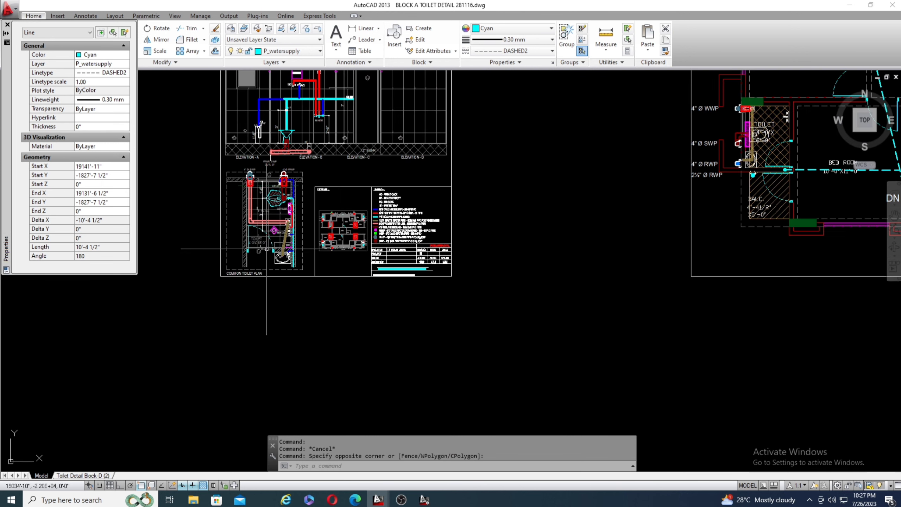
pyautogui.scroll(-4, 266, 249)
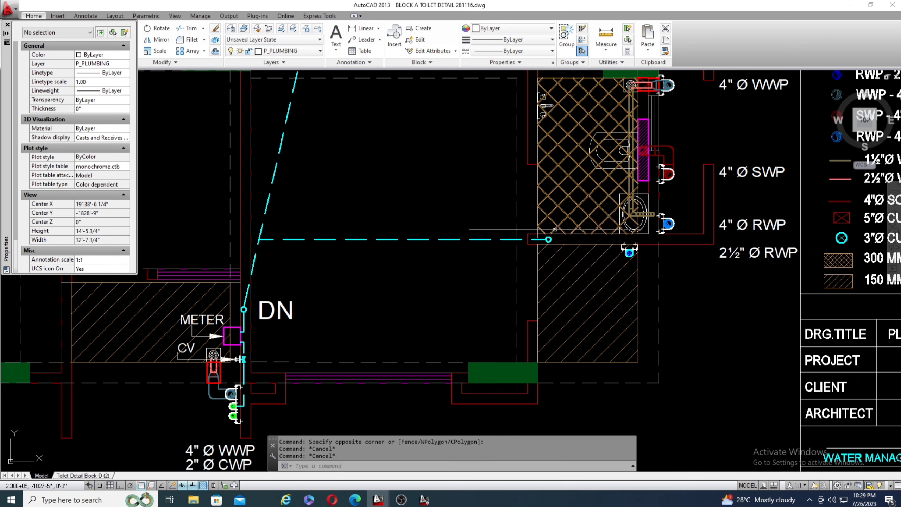
# Examine the wash basin waste line and the 4"Ø and 2½"Ø RWP pipes at the bedroom toilet in the plumbing plan.
pyautogui.scroll(-2, 497, 247)
pyautogui.scroll(4, 603, 233)
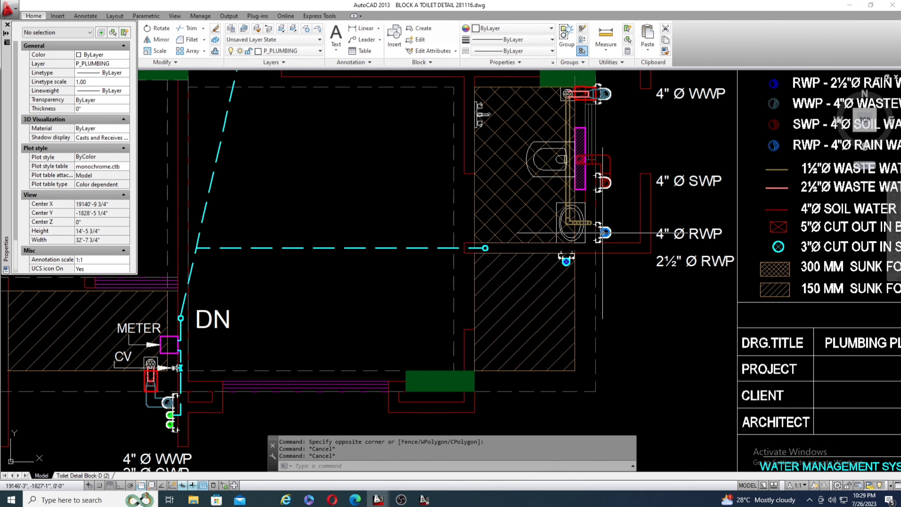
pyautogui.scroll(4, 607, 216)
pyautogui.scroll(-2, 401, 244)
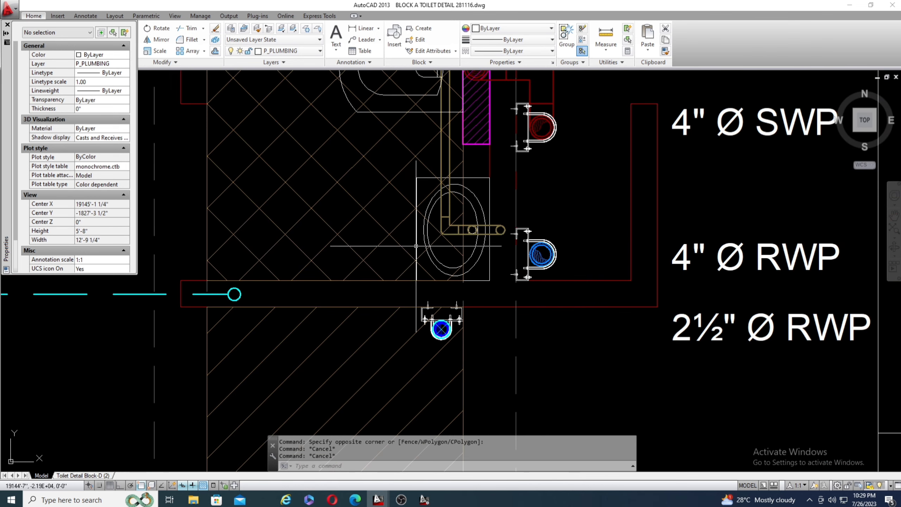
pyautogui.scroll(4, 496, 196)
pyautogui.scroll(-2, 261, 271)
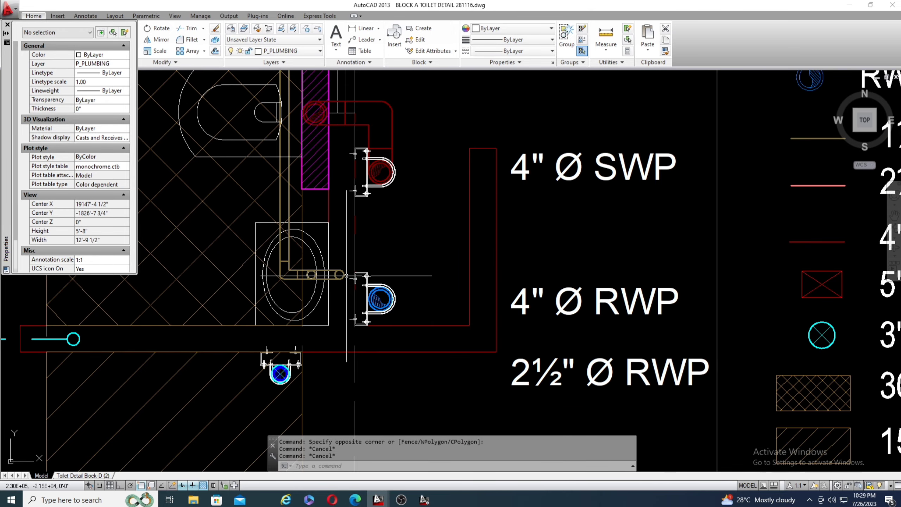
pyautogui.scroll(-2, 289, 283)
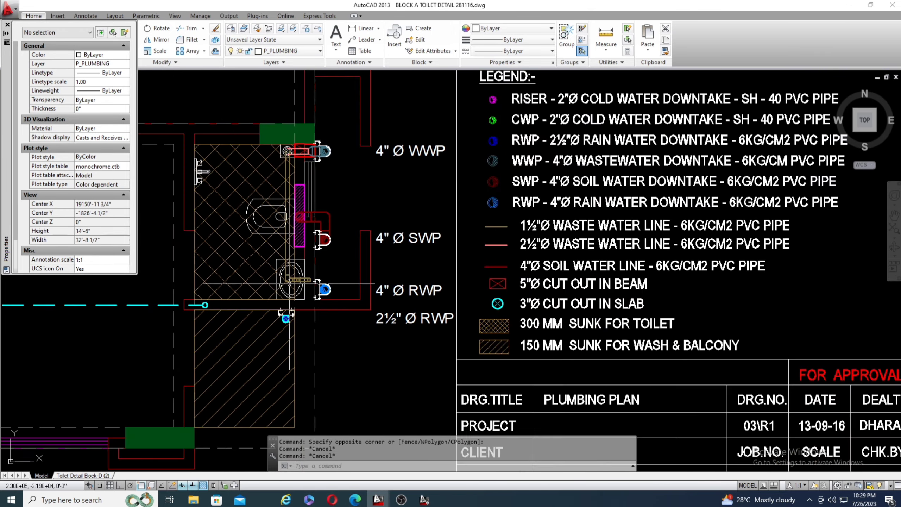
# Examine the bedroom toilet's floor trap connection to the 4"Ø WWP and the nearby 4"Ø SWP.
pyautogui.scroll(-1, 289, 283)
pyautogui.scroll(2, 290, 215)
pyautogui.scroll(2, 290, 165)
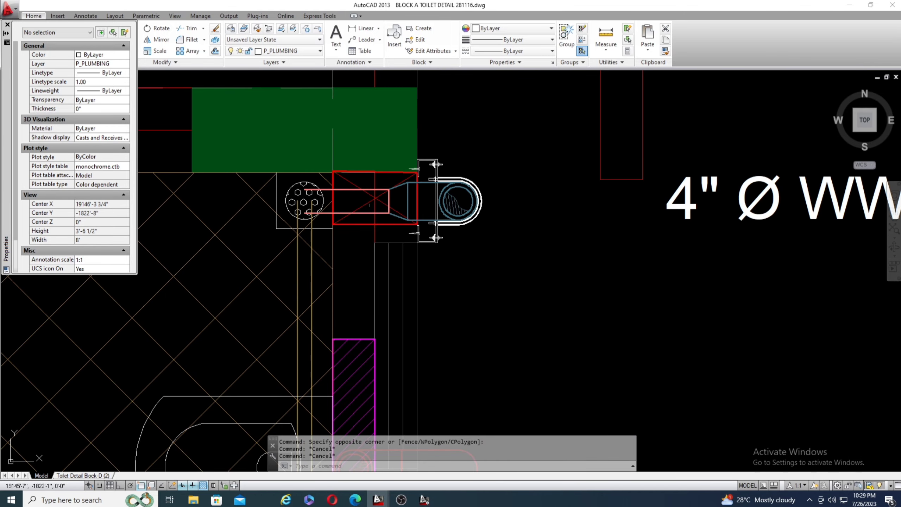
pyautogui.scroll(-3, 445, 175)
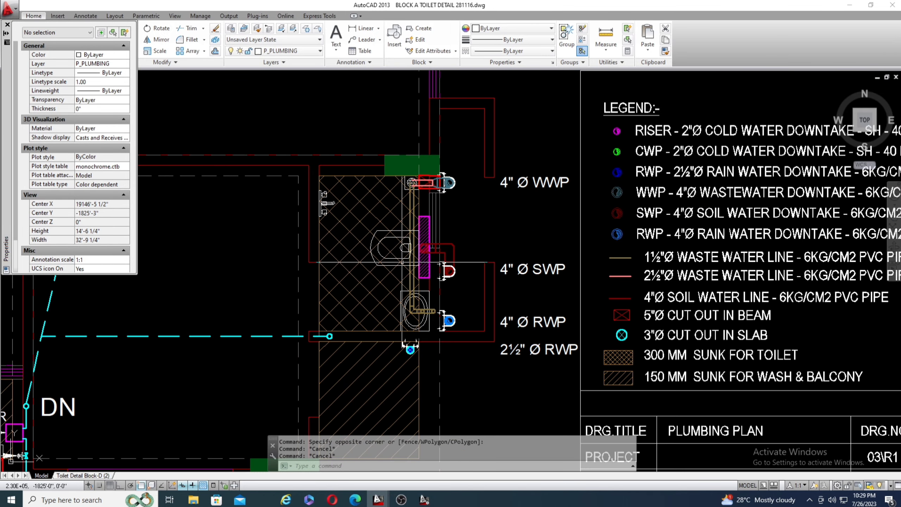
pyautogui.scroll(1, 409, 271)
pyautogui.scroll(-1, 472, 273)
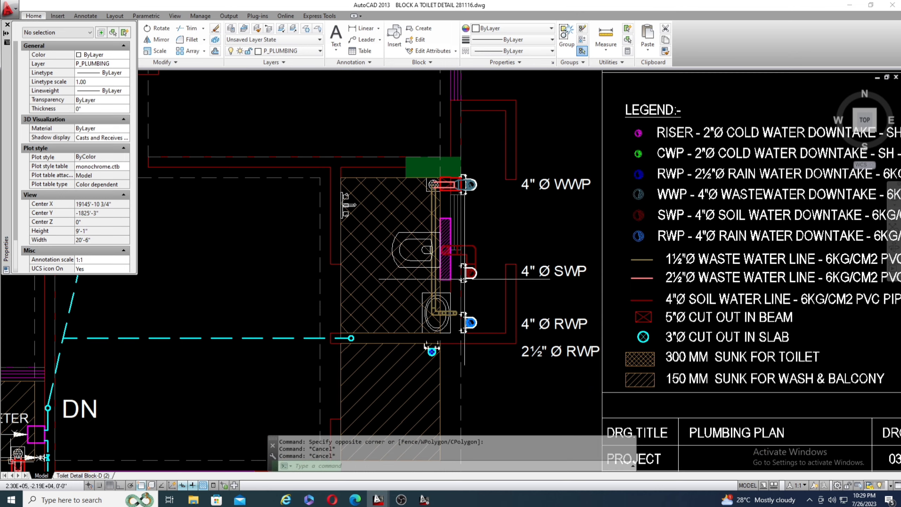
pyautogui.scroll(1, 451, 345)
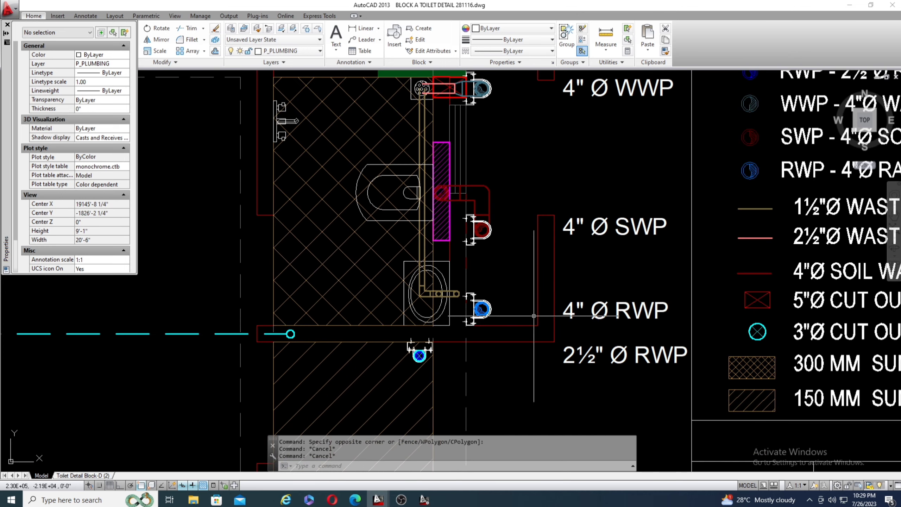
pyautogui.scroll(-1, 534, 314)
pyautogui.scroll(-2, 462, 247)
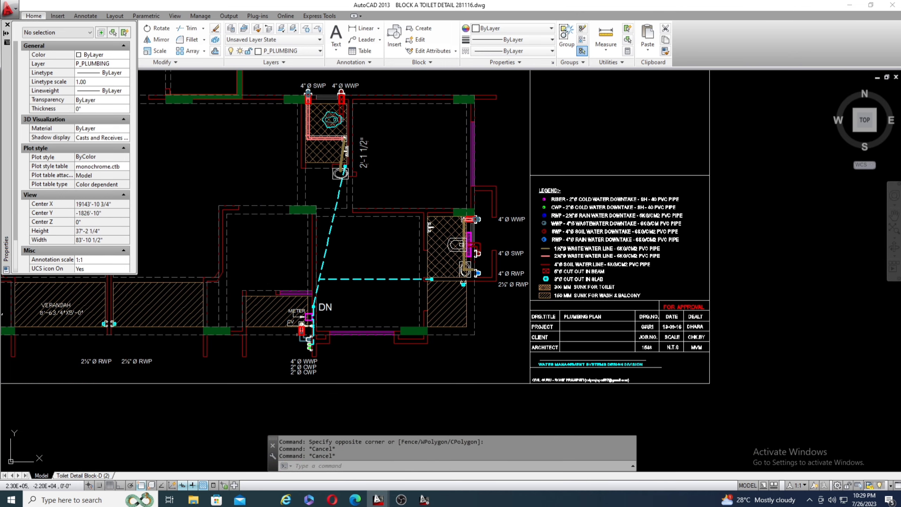
# Examine the 4"Ø WWP and the two 2"Ø CWP pipes beside the meter and CV at the DN area.
pyautogui.scroll(2, 307, 337)
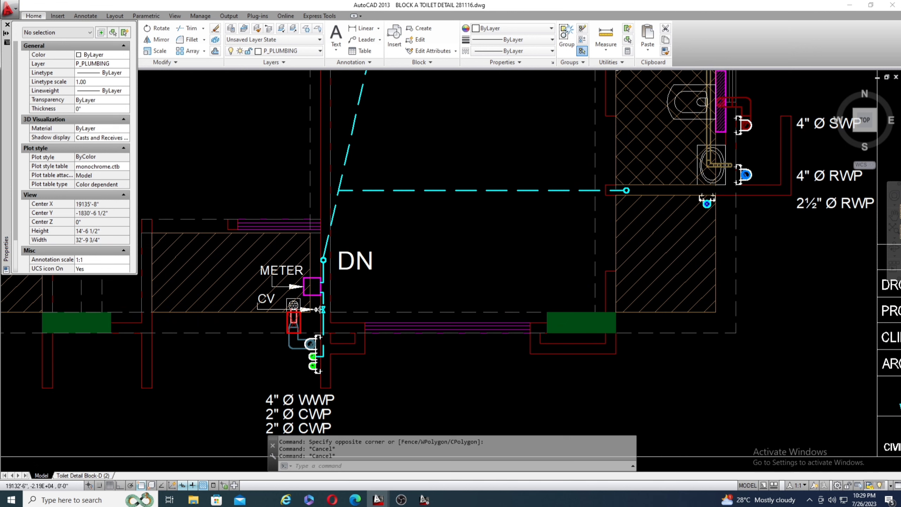
pyautogui.scroll(-1, 324, 337)
pyautogui.scroll(3, 327, 270)
pyautogui.scroll(-2, 357, 202)
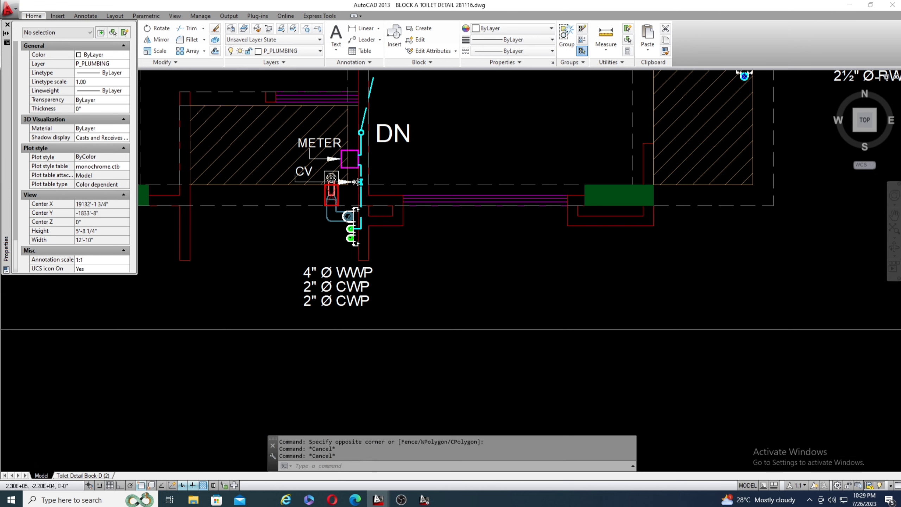
pyautogui.scroll(6, 356, 210)
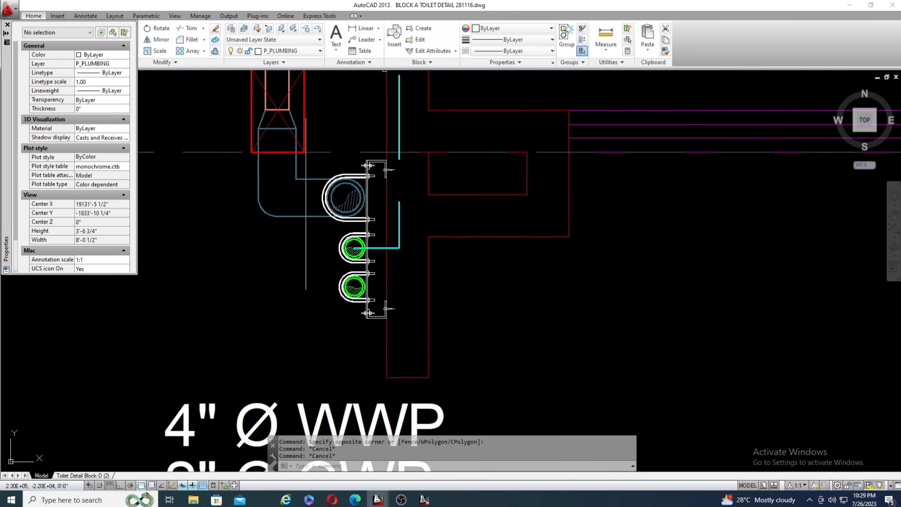
pyautogui.scroll(-3, 314, 221)
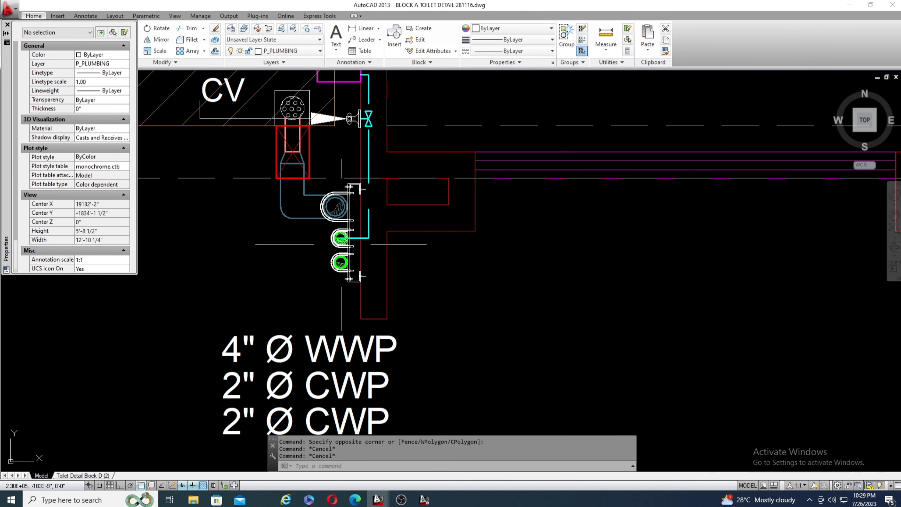
pyautogui.scroll(2, 342, 244)
pyautogui.scroll(-3, 319, 242)
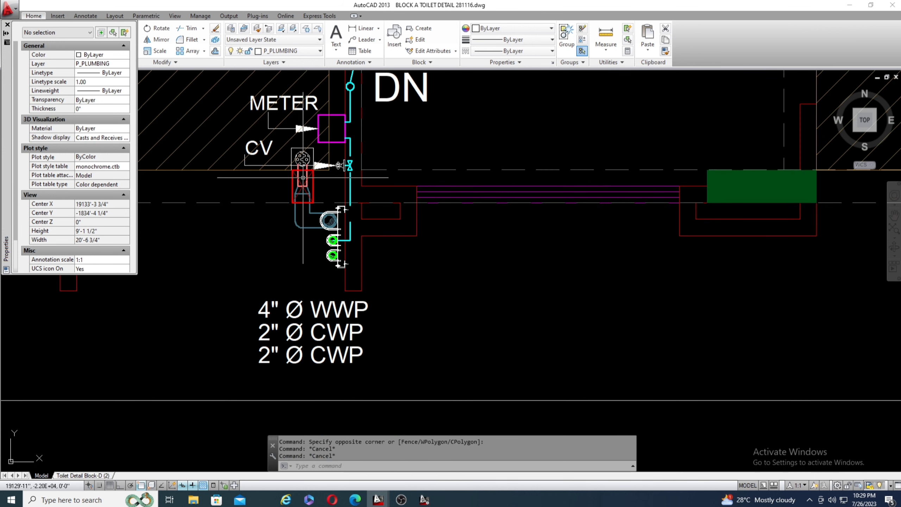
# Inspect up close where the cyan supply line joins one of the two green 2"Ø CWP pipes.
pyautogui.scroll(-2, 321, 220)
pyautogui.scroll(2, 321, 217)
pyautogui.scroll(10, 328, 227)
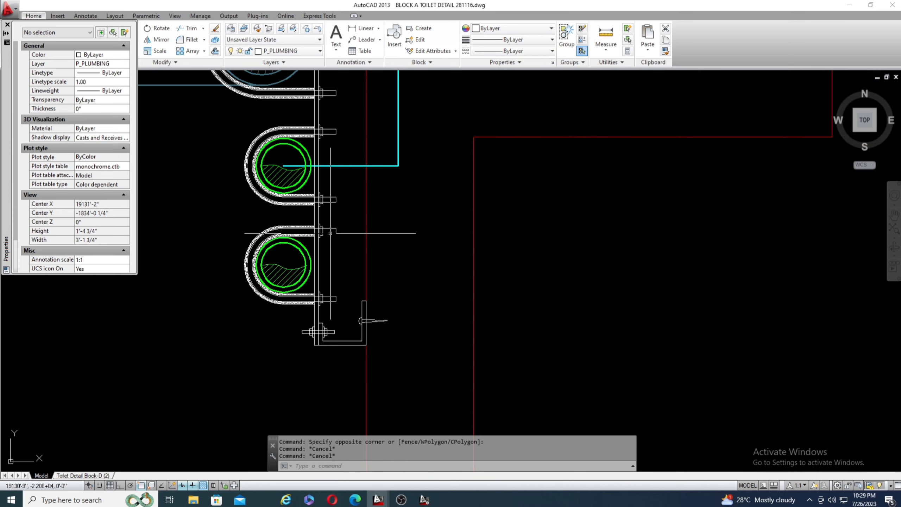
pyautogui.scroll(-4, 316, 213)
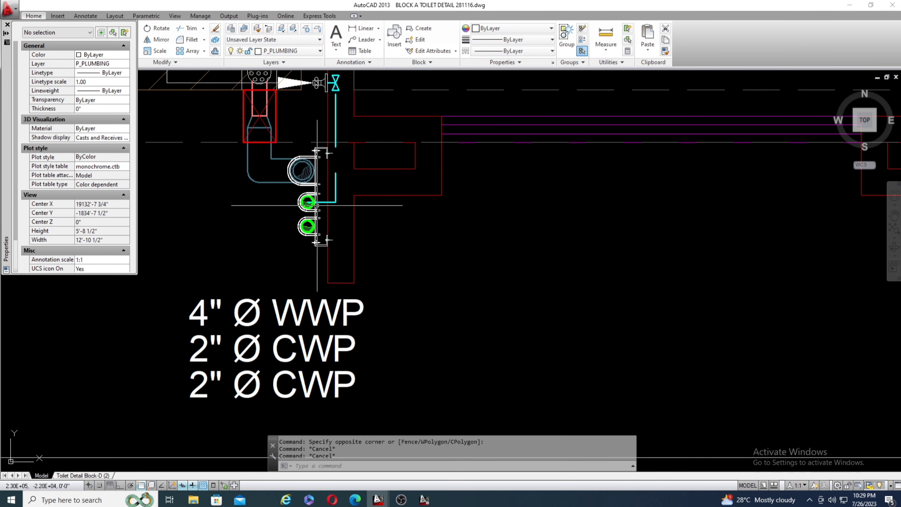
pyautogui.scroll(4, 308, 213)
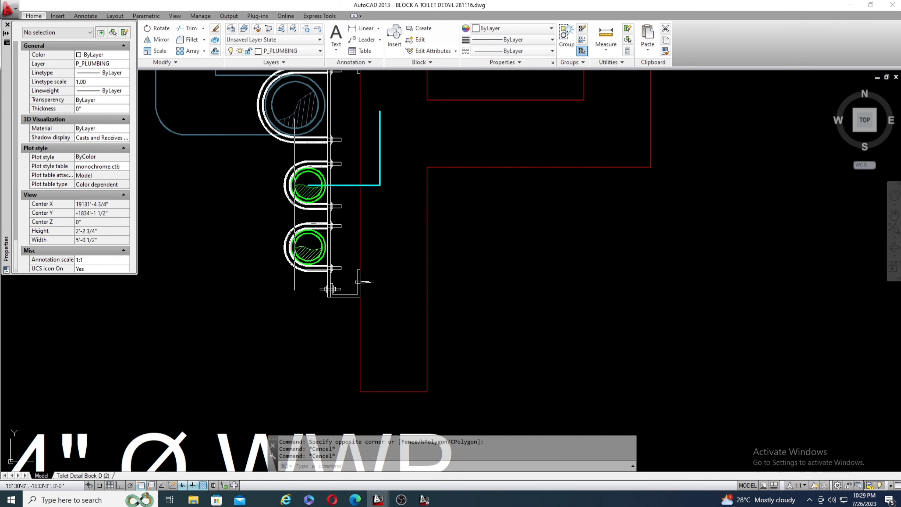
pyautogui.scroll(-6, 295, 204)
pyautogui.scroll(-4, 279, 205)
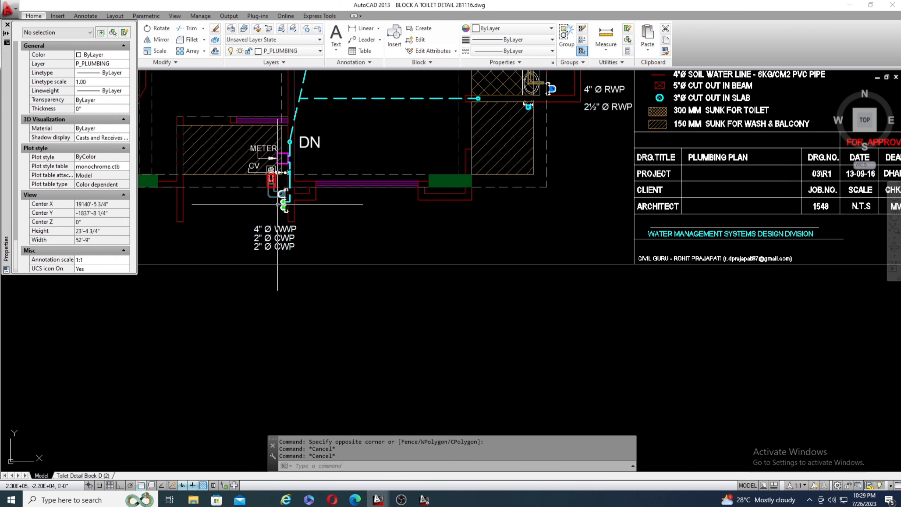
# Look up the CWP 2"Ø cold water downtake entry in the plumbing plan's legend.
pyautogui.scroll(-2, 254, 218)
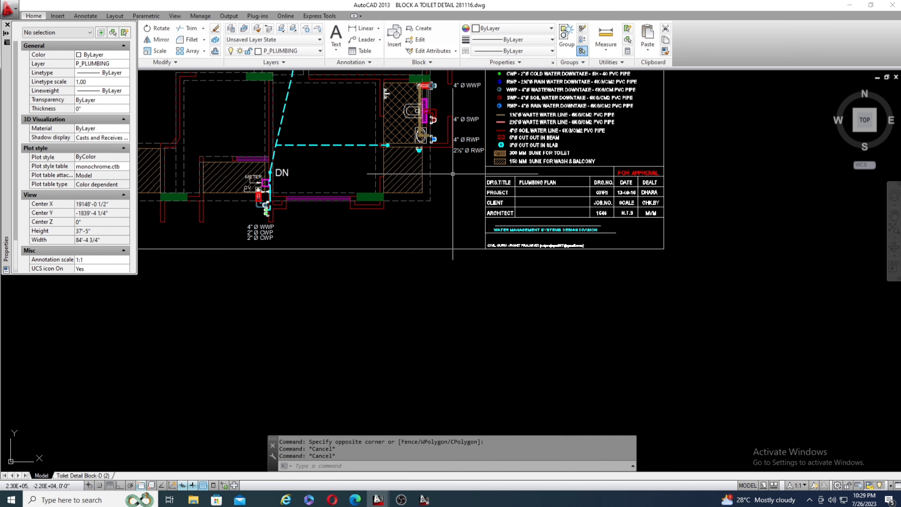
pyautogui.scroll(6, 452, 173)
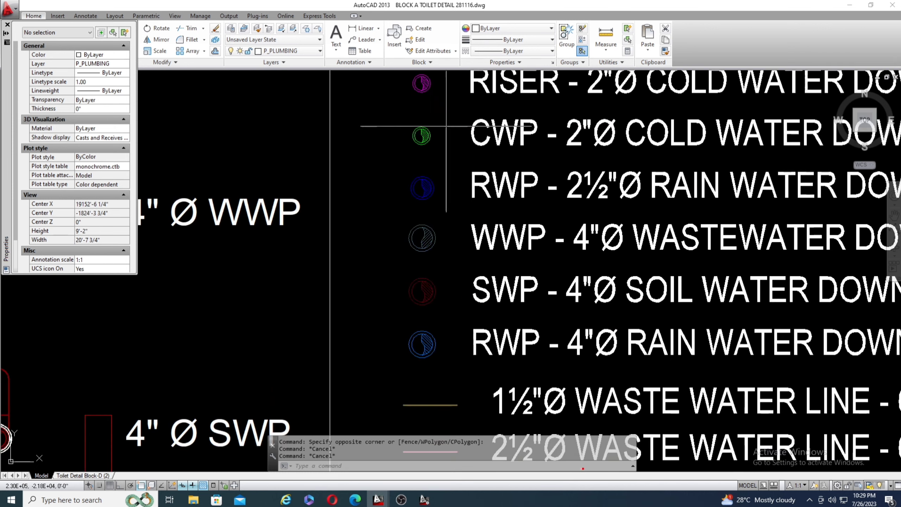
pyautogui.scroll(-2, 446, 126)
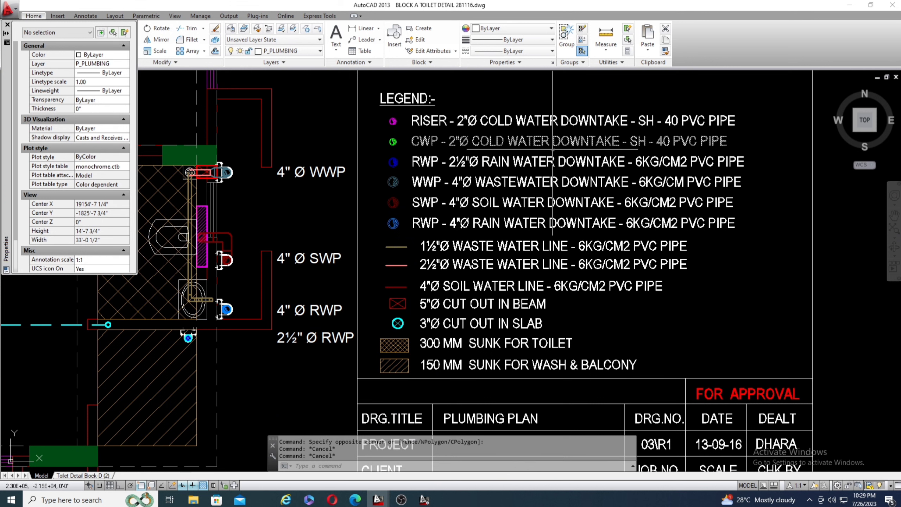
pyautogui.moveTo(620, 153)
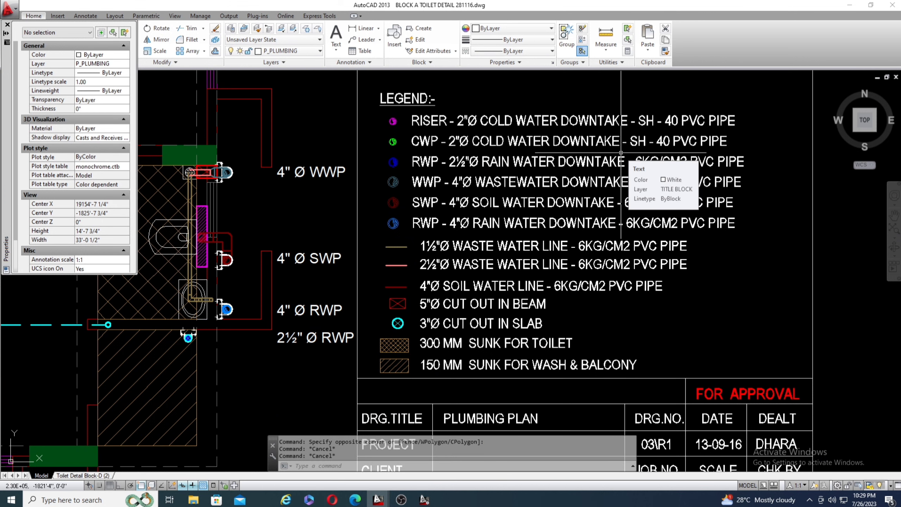
pyautogui.scroll(-4, 548, 125)
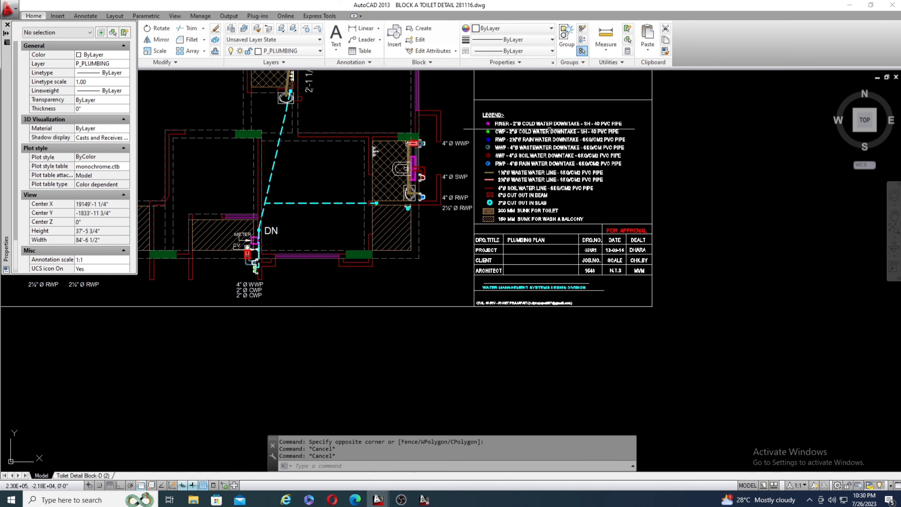
# Return to the clamped CWP pipes and trace the cyan supply line from them to the CV, meter and DN point.
pyautogui.scroll(5, 328, 227)
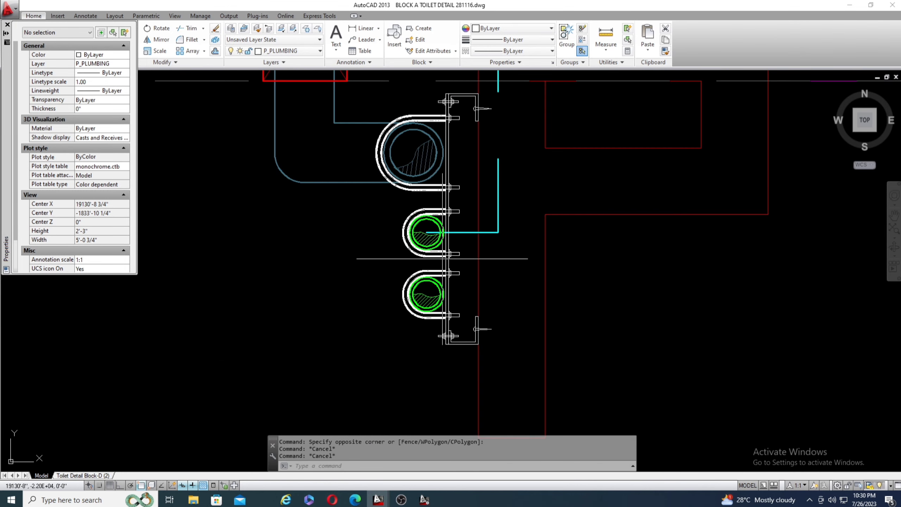
pyautogui.scroll(1, 436, 248)
pyautogui.scroll(-1, 320, 287)
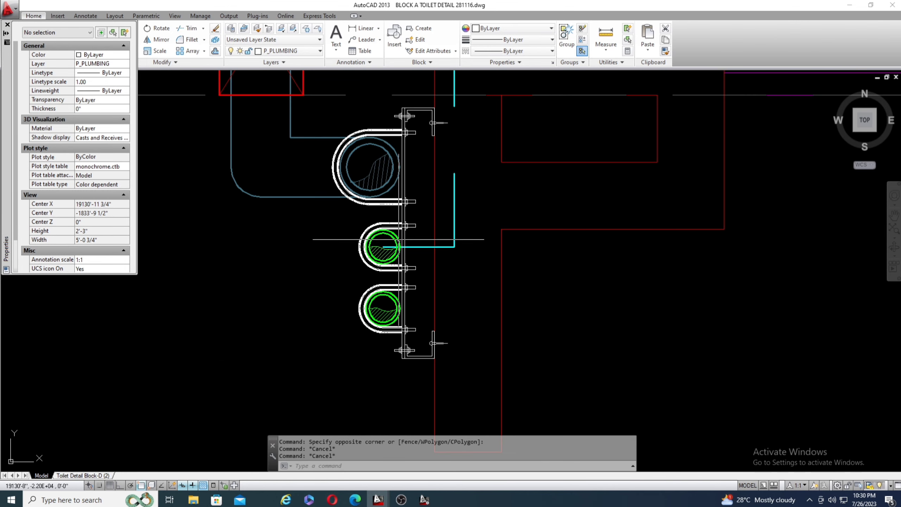
pyautogui.scroll(-1, 393, 244)
pyautogui.scroll(1, 410, 248)
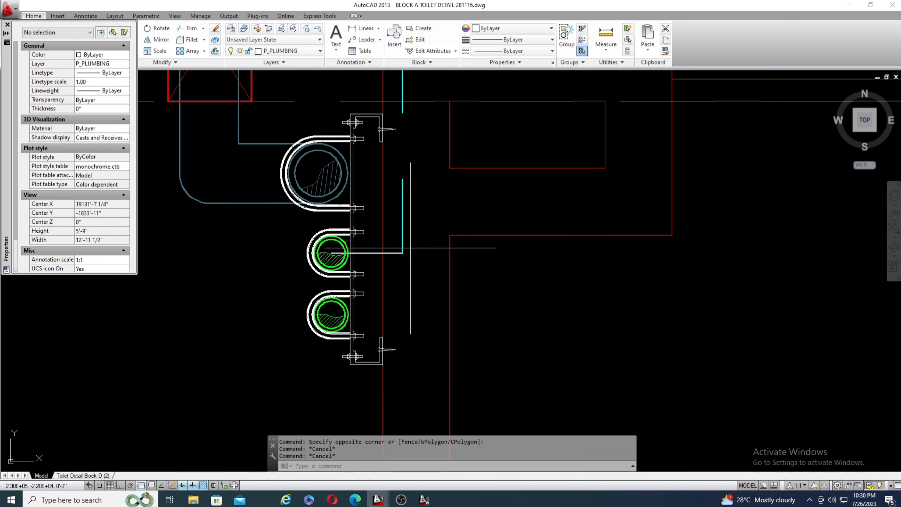
pyautogui.scroll(-2, 408, 239)
pyautogui.scroll(-1, 414, 231)
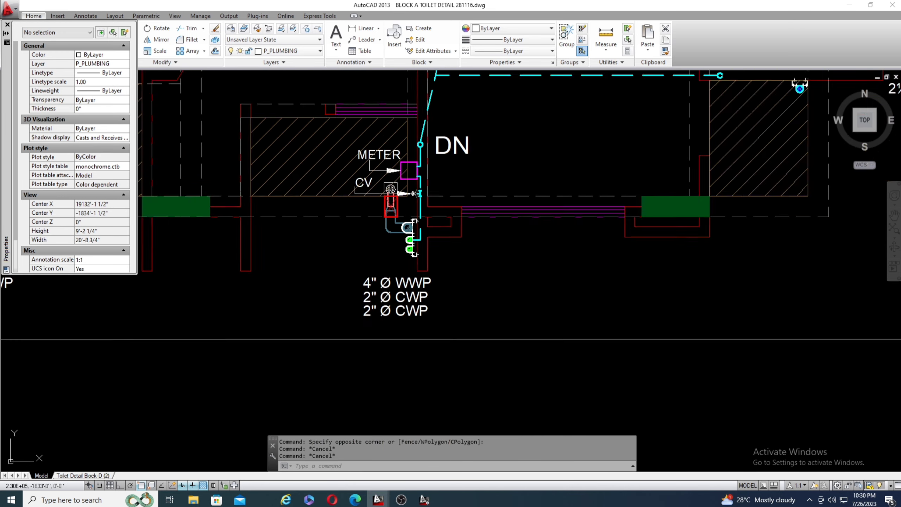
# Review the whole Block A plumbing plan, including the supply lines of the flats on the opposite side.
pyautogui.scroll(-6, 415, 231)
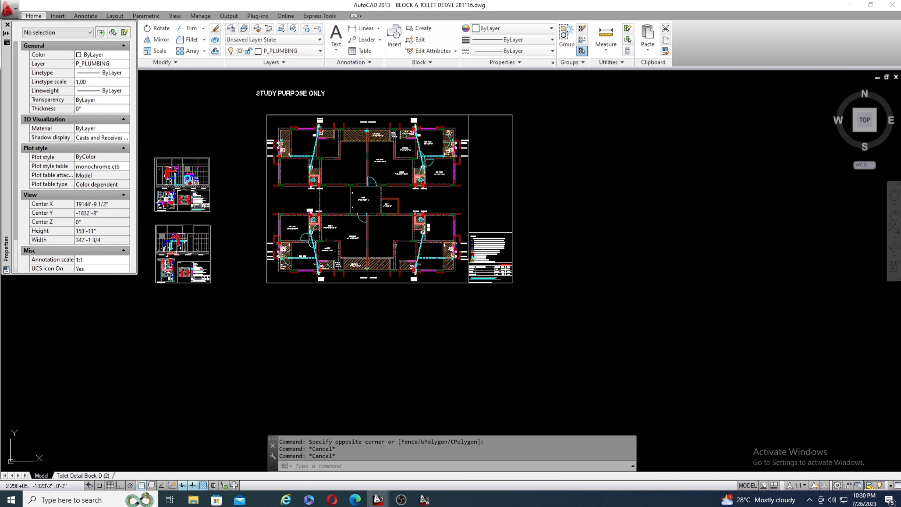
pyautogui.scroll(6, 418, 108)
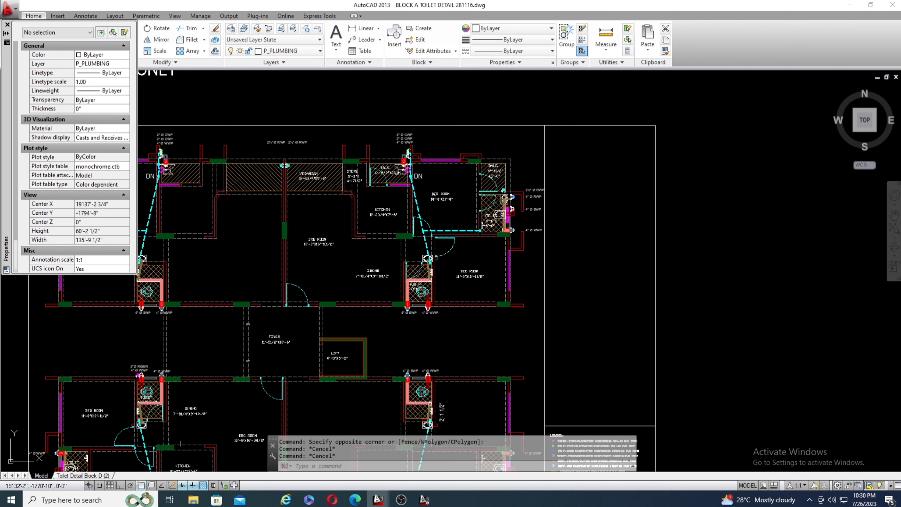
pyautogui.scroll(-6, 382, 241)
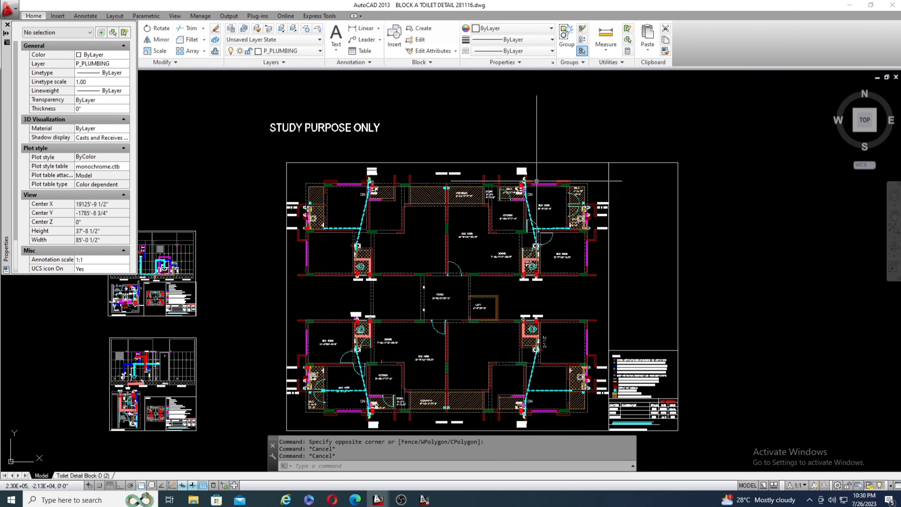
# Trace the dashed cyan supply lines from the DN points to the toilets in the flats on both sides of the foyer.
pyautogui.scroll(5, 356, 189)
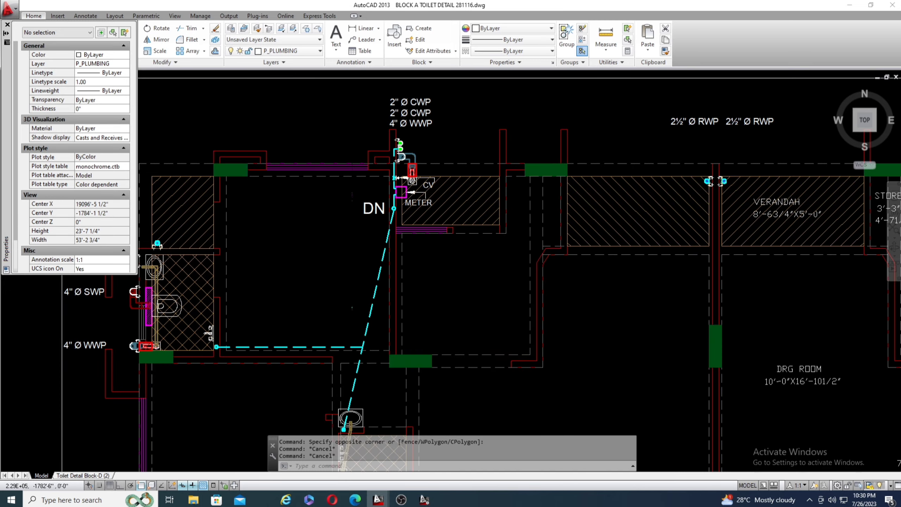
pyautogui.scroll(-5, 352, 251)
pyautogui.scroll(4, 369, 248)
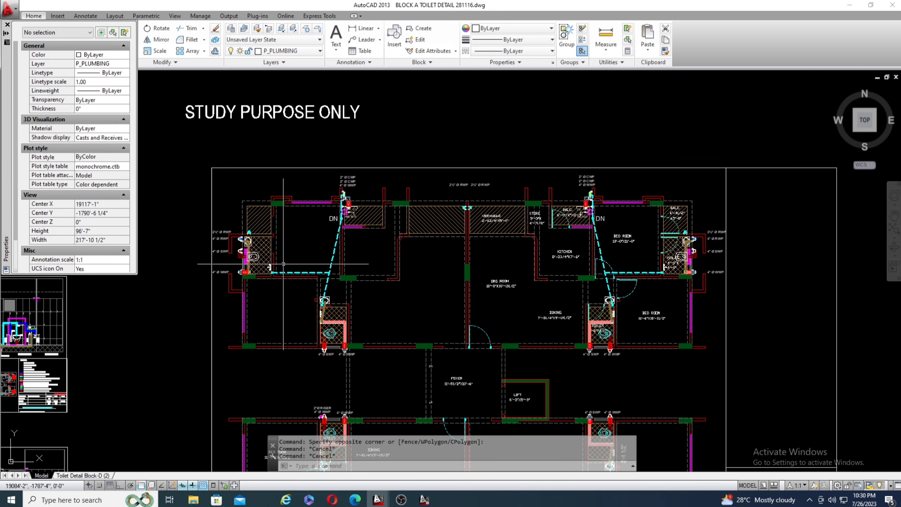
pyautogui.scroll(-4, 353, 197)
pyautogui.scroll(4, 346, 399)
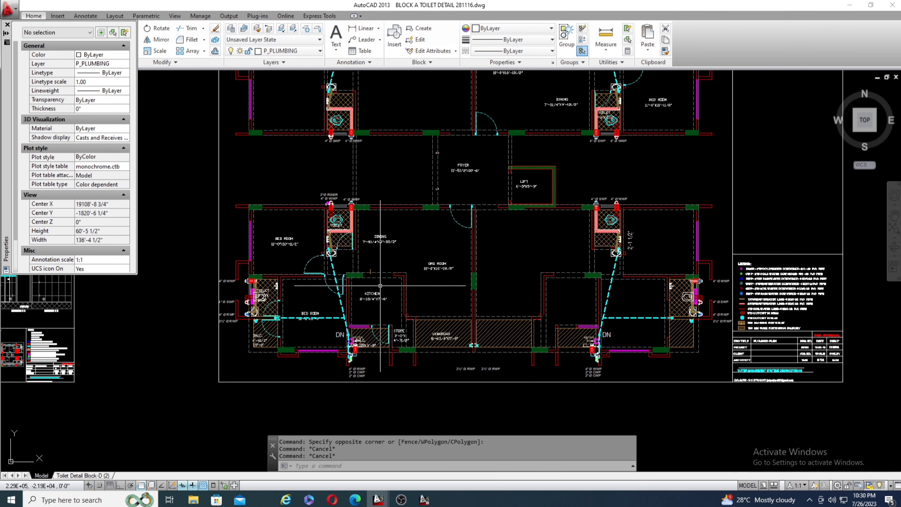
pyautogui.scroll(-2, 498, 283)
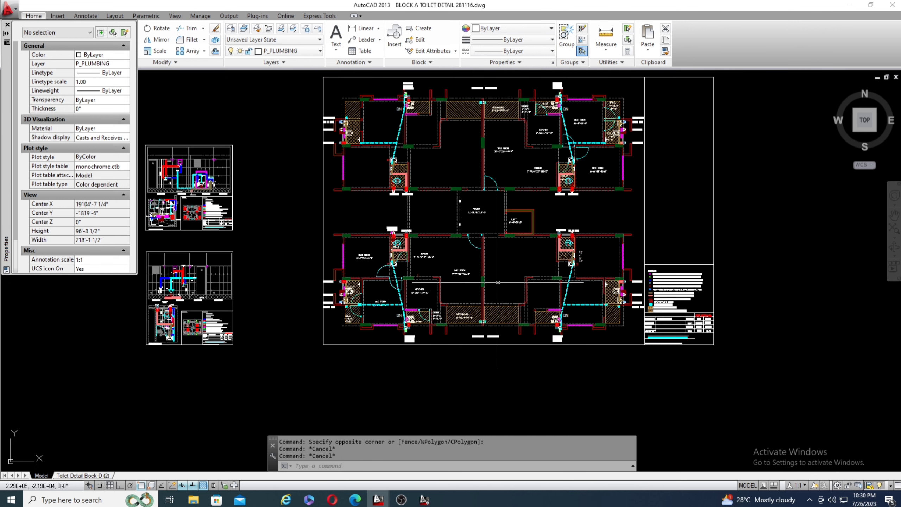
pyautogui.scroll(-2, 617, 255)
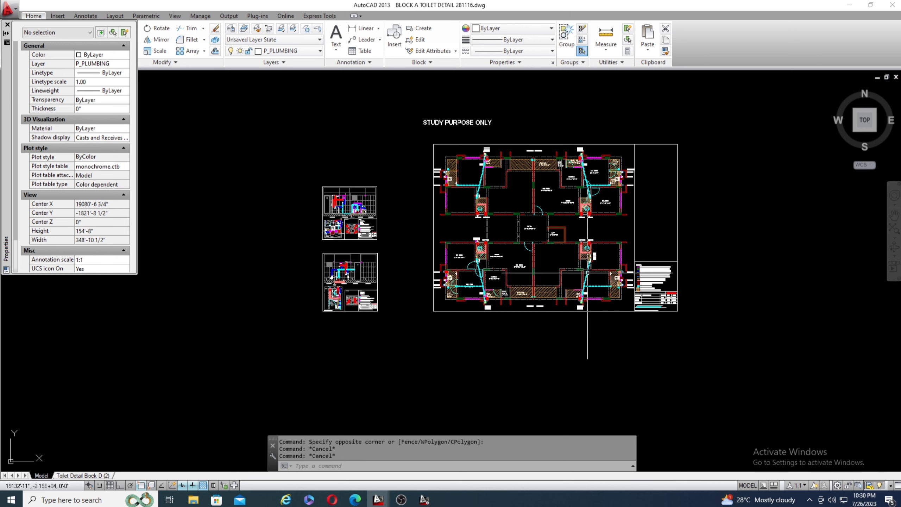
# Examine the common toilet plan on the T-1 toilet detail sheet together with its key plan.
pyautogui.scroll(6, 361, 227)
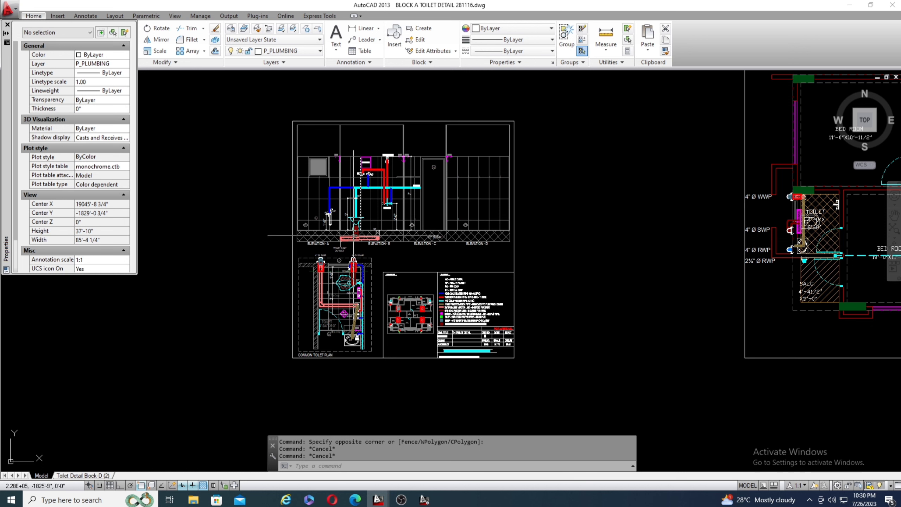
pyautogui.scroll(6, 323, 324)
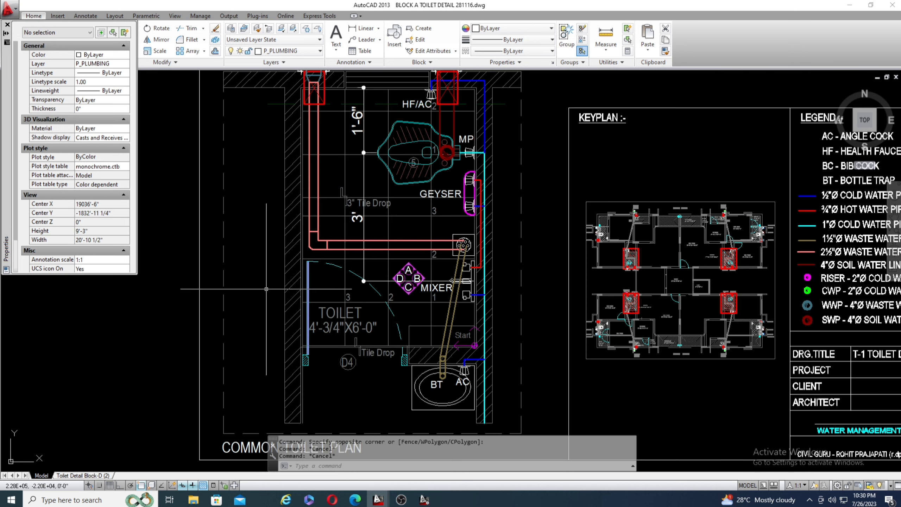
pyautogui.scroll(-2, 265, 302)
pyautogui.scroll(2, 261, 324)
pyautogui.scroll(-4, 261, 327)
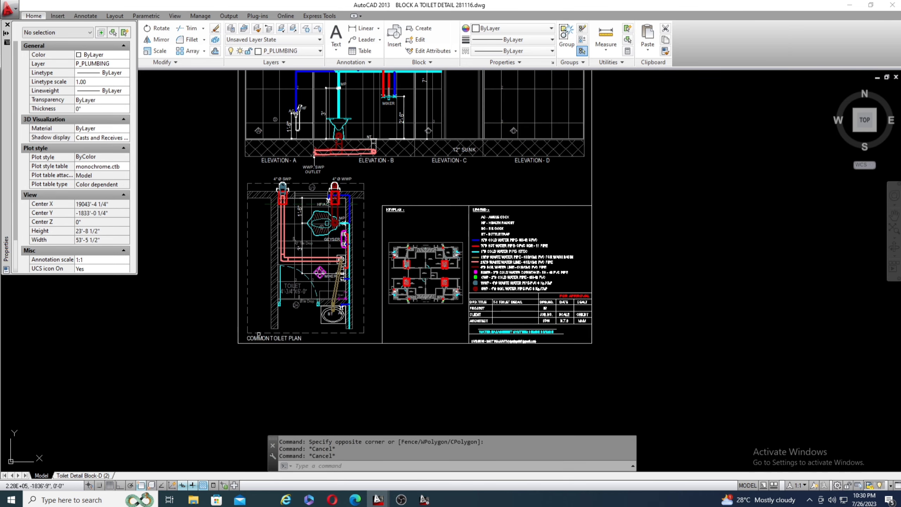
# Locate the matching common toilet between the bed room and dining in the plumbing plan and follow its supply line.
pyautogui.scroll(-2, 256, 341)
pyautogui.scroll(8, 552, 203)
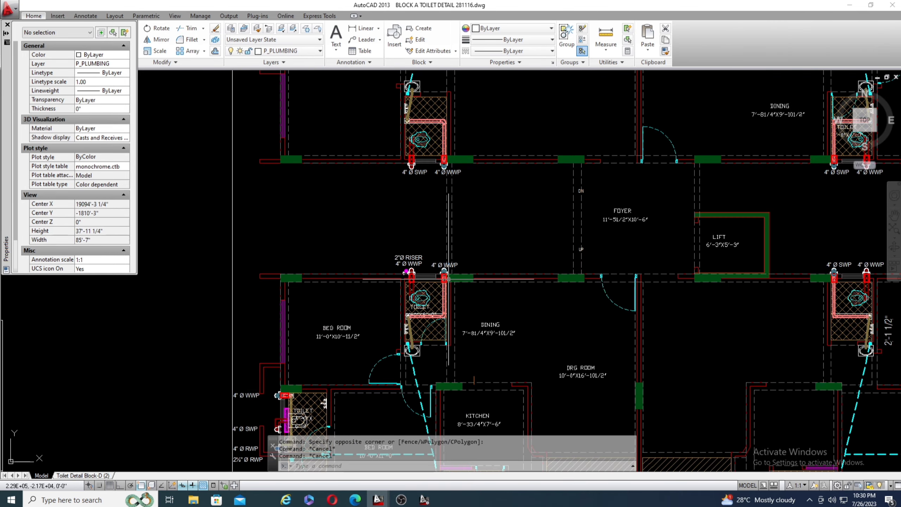
pyautogui.scroll(-2, 404, 264)
pyautogui.scroll(3, 447, 328)
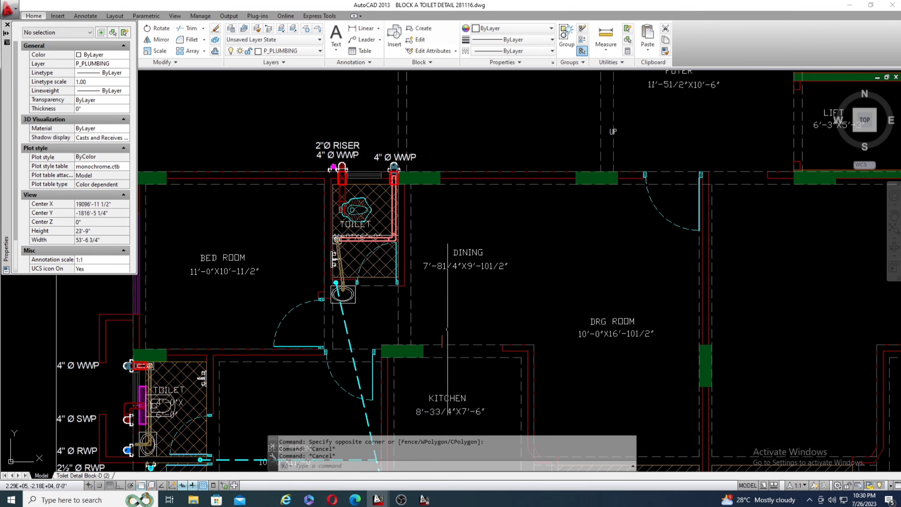
pyautogui.scroll(-2, 447, 328)
pyautogui.scroll(4, 509, 242)
pyautogui.scroll(-4, 509, 241)
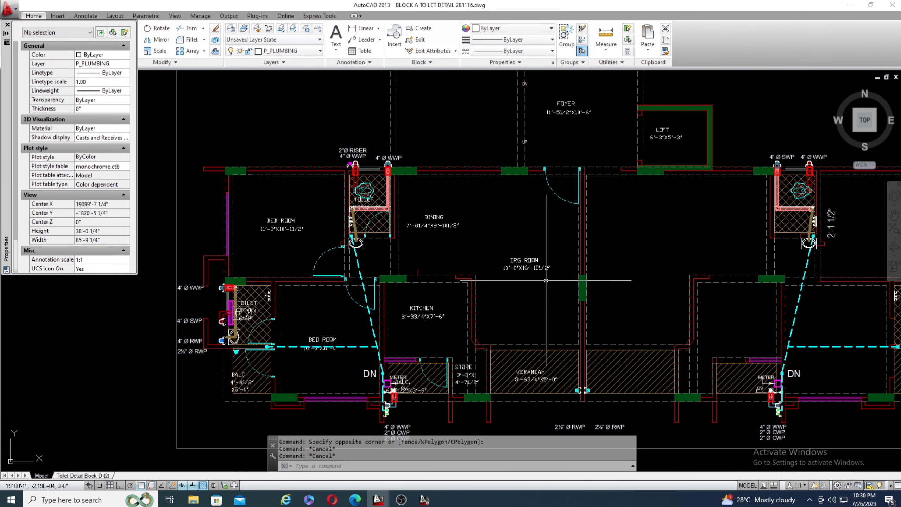
# Inspect the plumbing plan's common toilet beside the 2"Ø riser up close, including its WC, floor trap and wash basin.
pyautogui.scroll(4, 525, 252)
pyautogui.scroll(-1, 540, 265)
pyautogui.scroll(4, 353, 190)
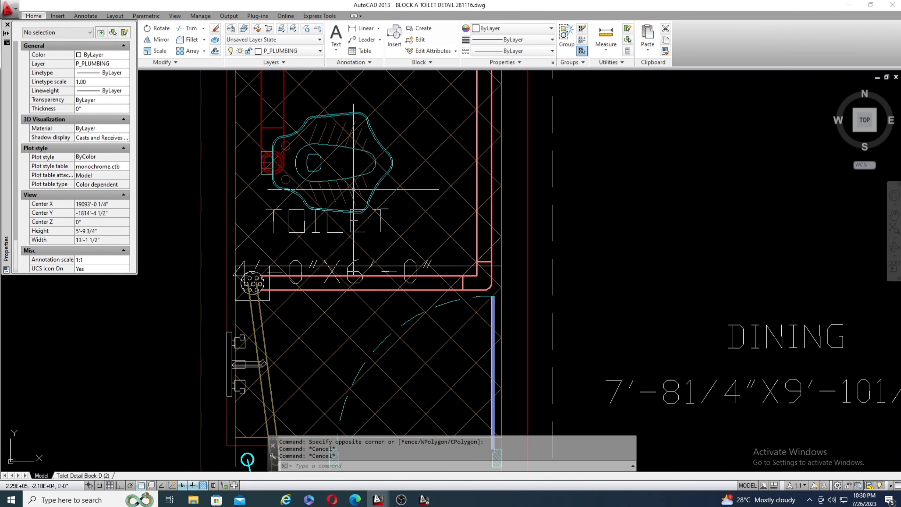
pyautogui.scroll(-3, 375, 242)
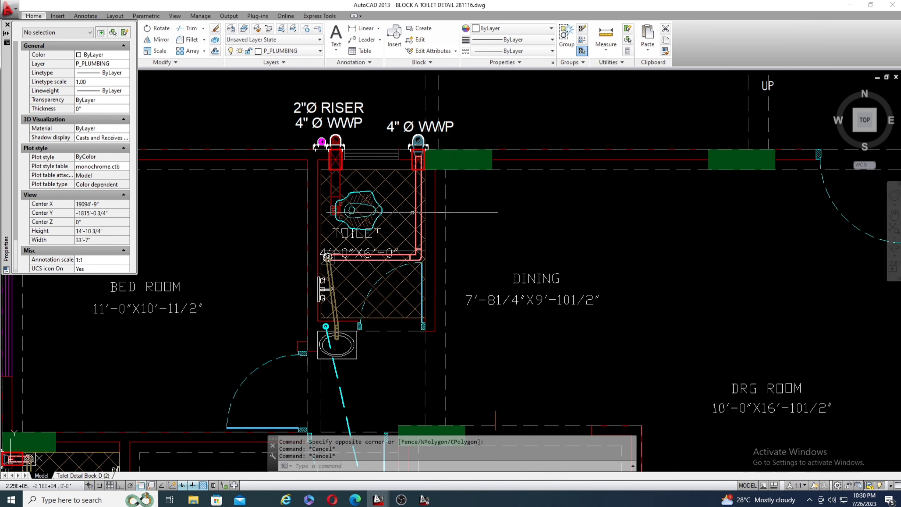
pyautogui.scroll(-4, 558, 210)
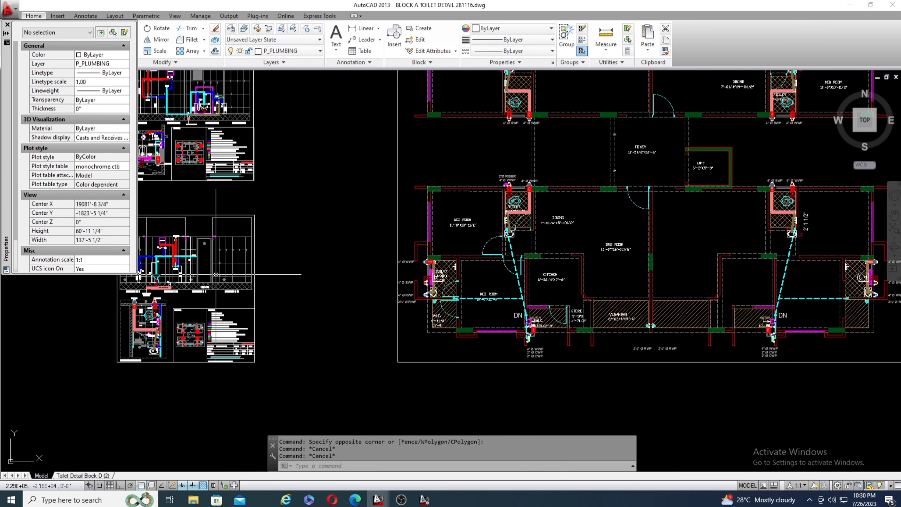
# Return to the common toilet plan and follow the cyan cold water pipe along the wall from the wash basin to the WC.
pyautogui.scroll(3, 105, 340)
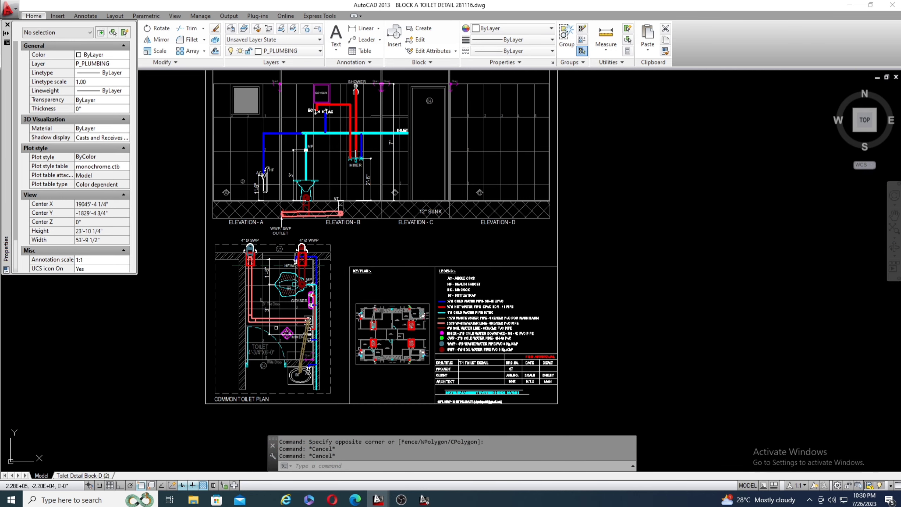
pyautogui.scroll(2, 269, 328)
pyautogui.scroll(-1, 264, 233)
pyautogui.scroll(1, 339, 412)
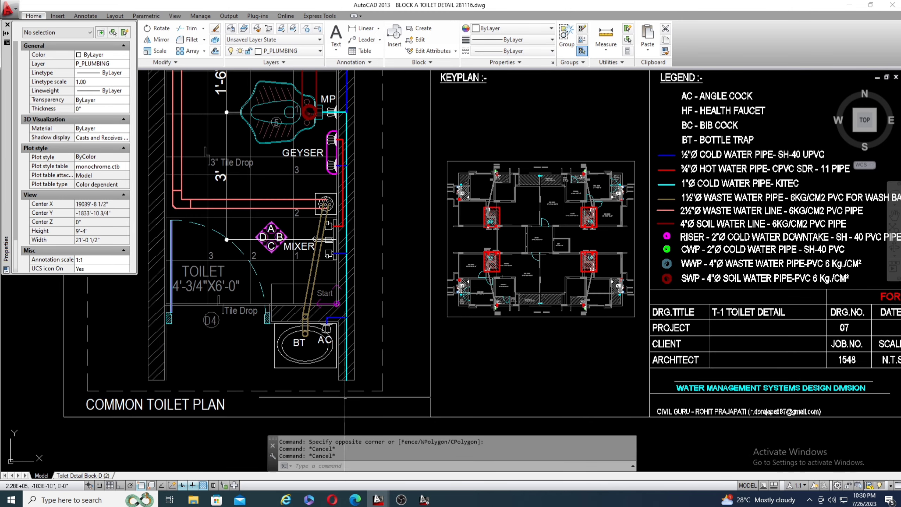
pyautogui.scroll(-1, 346, 333)
pyautogui.scroll(2, 349, 181)
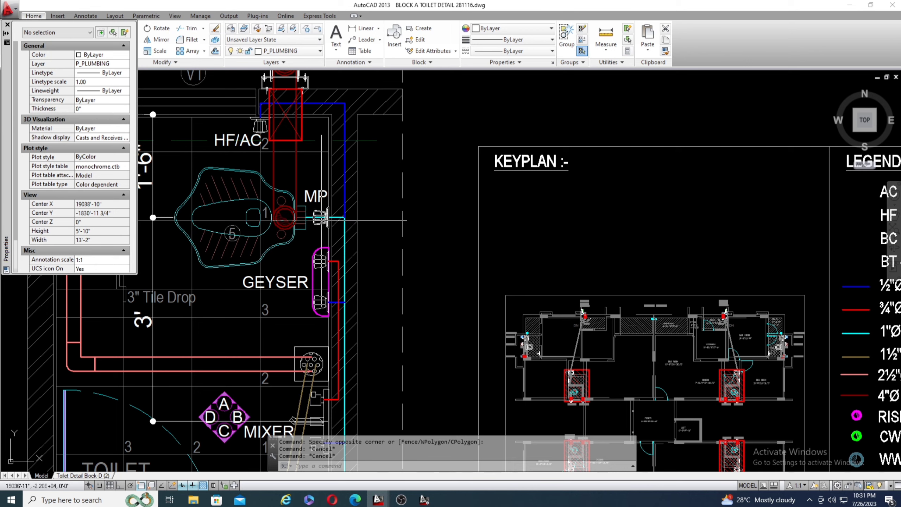
# Inspect where the cyan cold water pipe meets the WC's MP connection and the blue branch.
pyautogui.scroll(1, 321, 218)
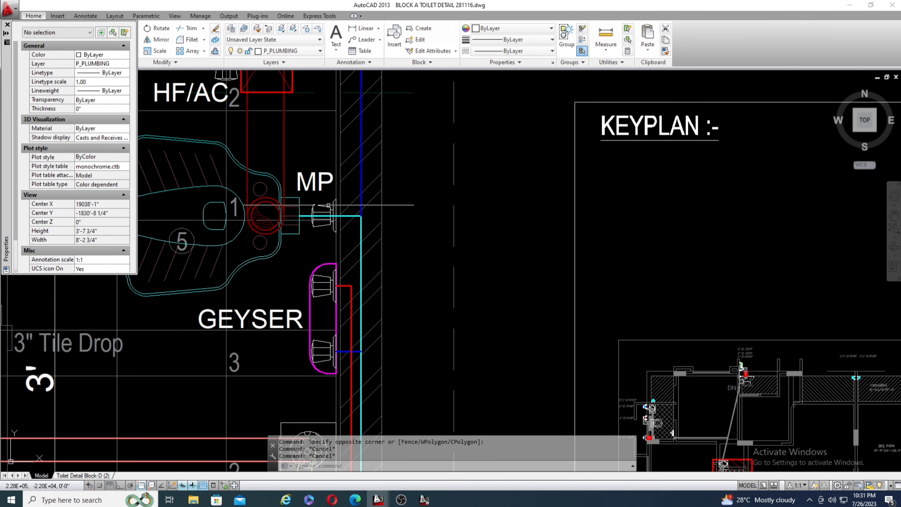
pyautogui.scroll(-1, 354, 204)
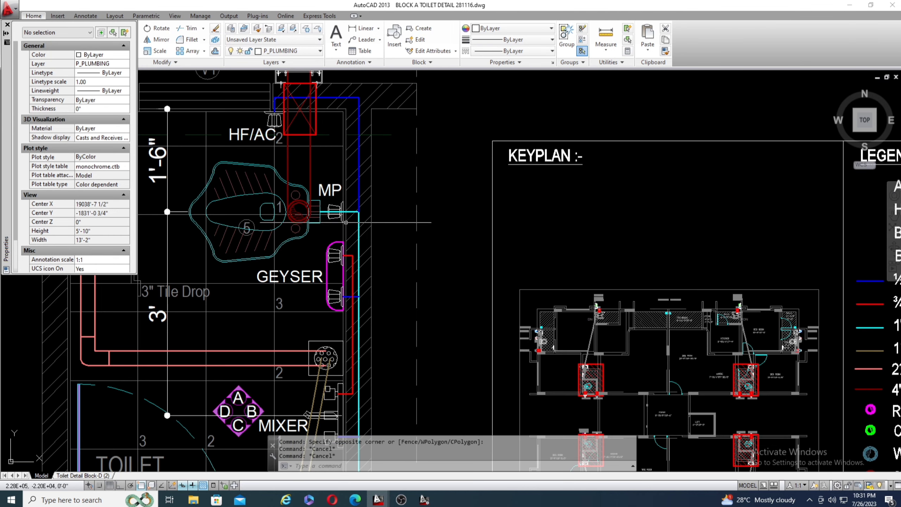
pyautogui.scroll(1, 344, 223)
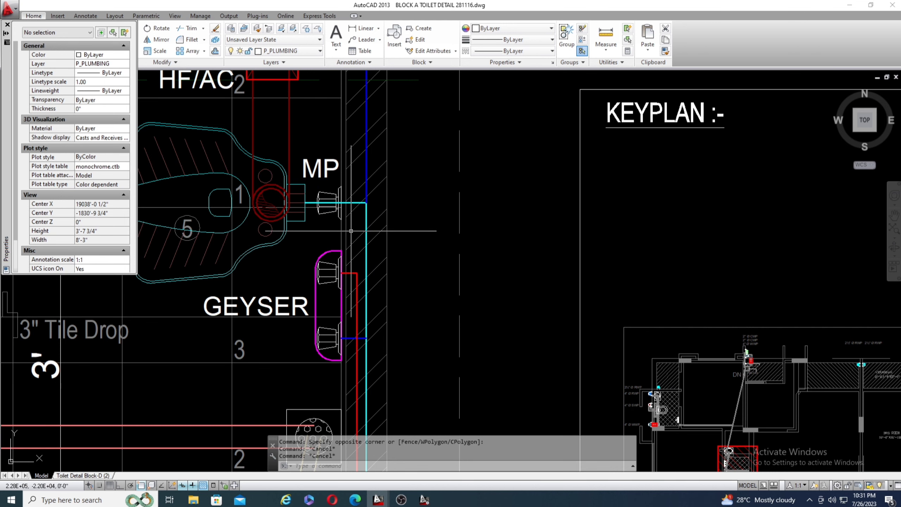
pyautogui.scroll(-8, 335, 154)
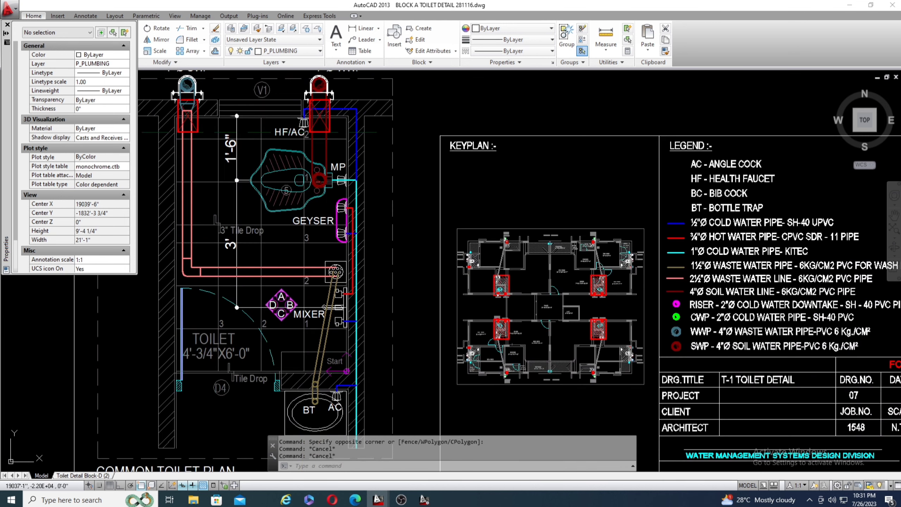
# Retrace the cyan pipe from its end beside the wash basin, comparing the common toilet plan's pipe colours with the legend.
pyautogui.scroll(-1, 346, 341)
pyautogui.scroll(1, 348, 341)
pyautogui.scroll(4, 349, 340)
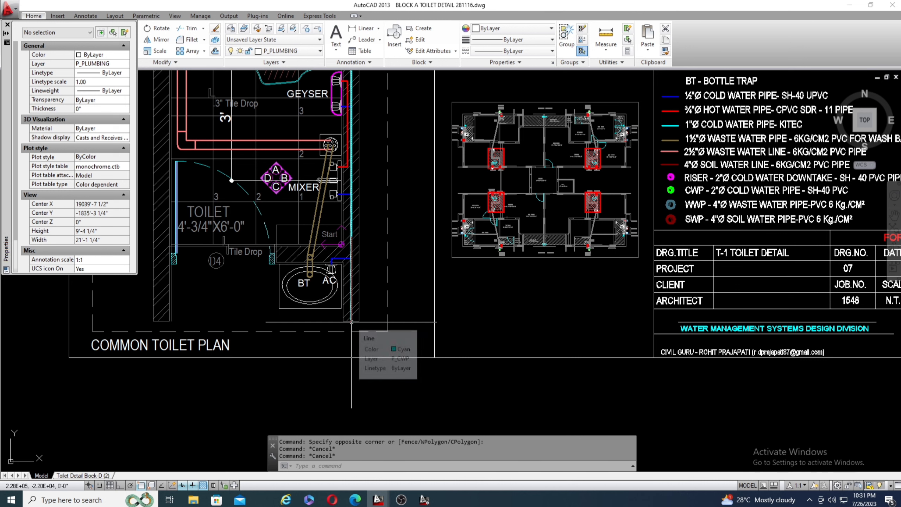
pyautogui.scroll(4, 352, 322)
pyautogui.scroll(-6, 339, 314)
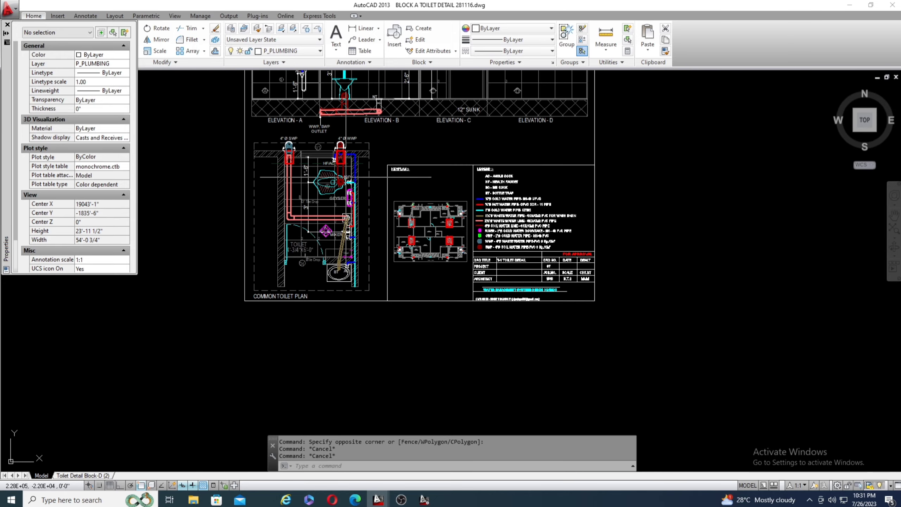
pyautogui.scroll(15, 346, 132)
pyautogui.scroll(-6, 351, 185)
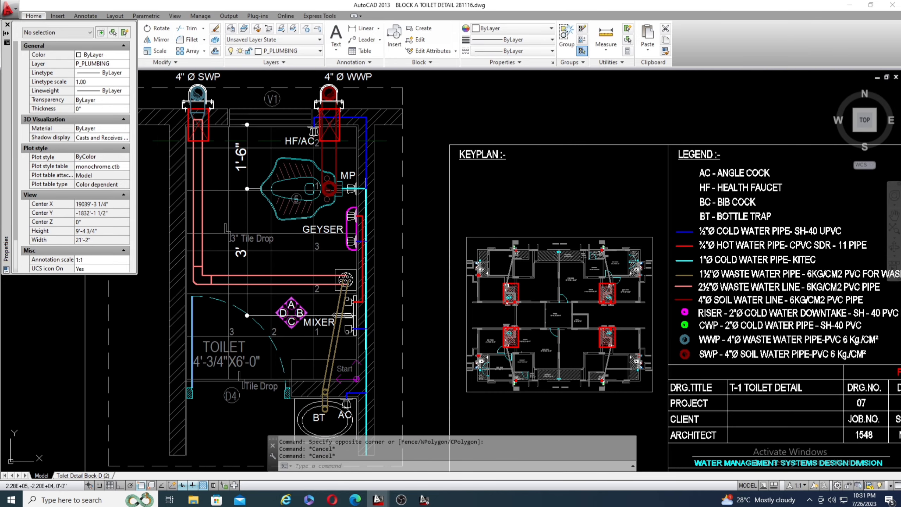
# Check the properties of the blue branch line connecting the mixer to the cyan cold water pipe.
pyautogui.scroll(4, 359, 359)
pyautogui.scroll(4, 358, 308)
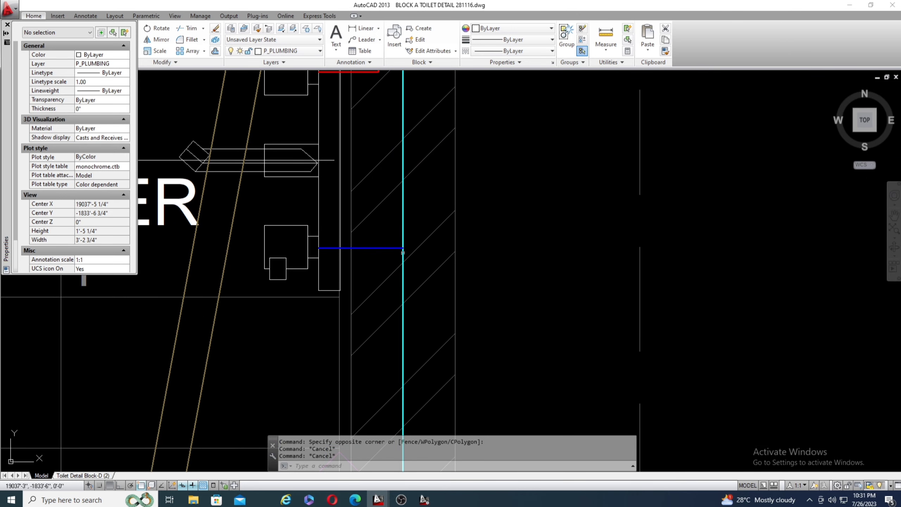
pyautogui.scroll(4, 382, 256)
pyautogui.click(369, 235)
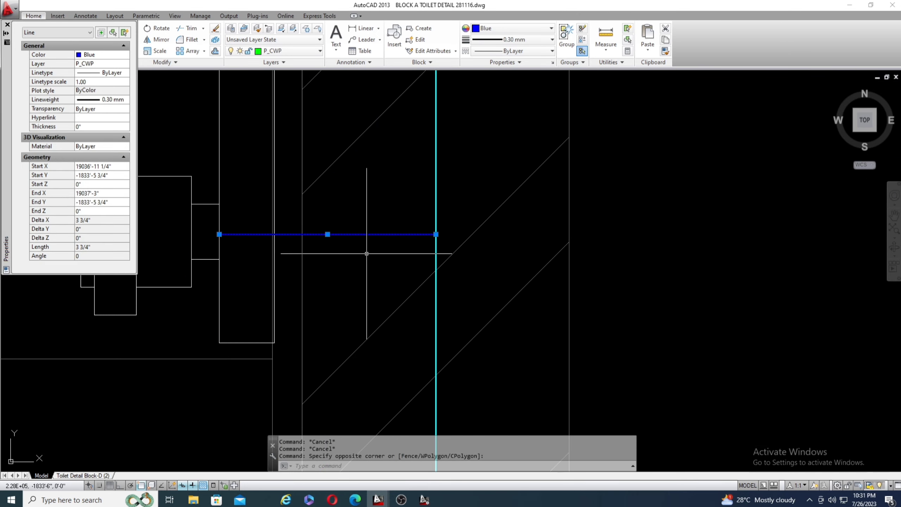
pyautogui.press('Escape')
pyautogui.scroll(-4, 373, 239)
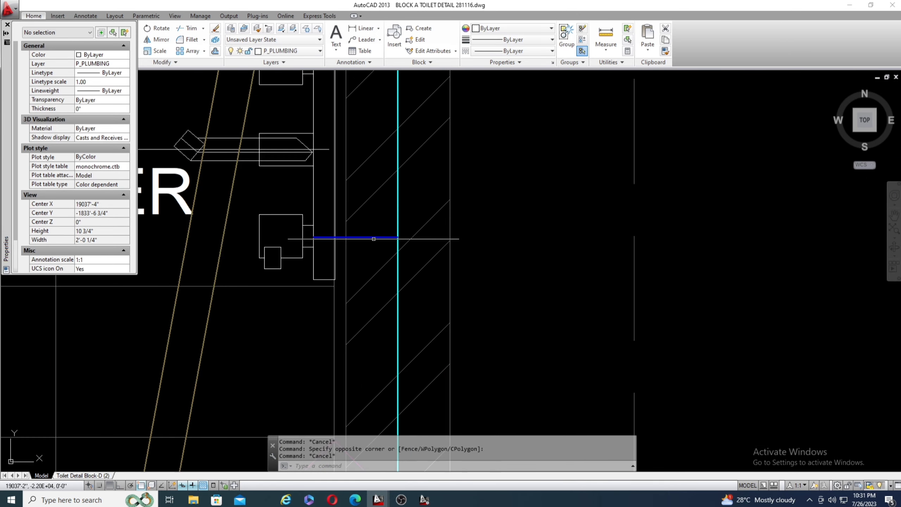
pyautogui.scroll(-4, 374, 245)
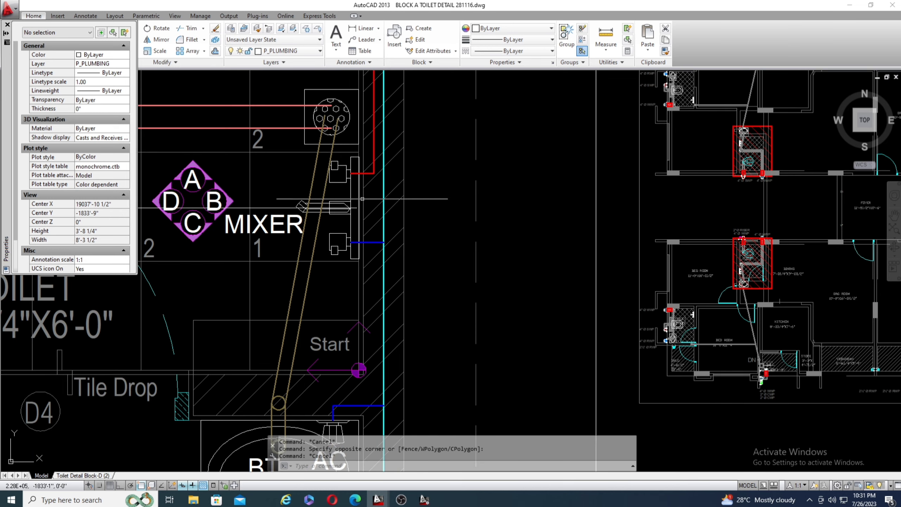
# Examine the mixer's red hot water and blue cold water connections in the common toilet plan.
pyautogui.scroll(4, 350, 159)
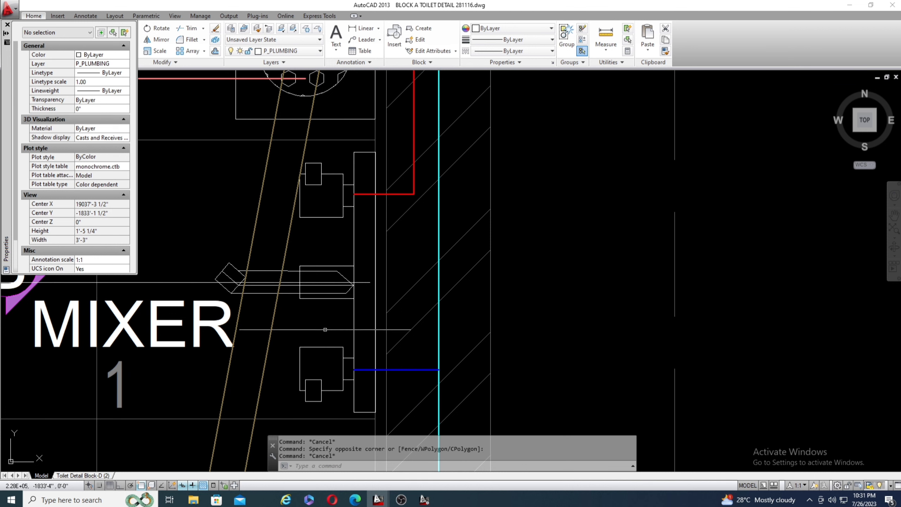
pyautogui.scroll(-2, 327, 368)
pyautogui.scroll(4, 373, 408)
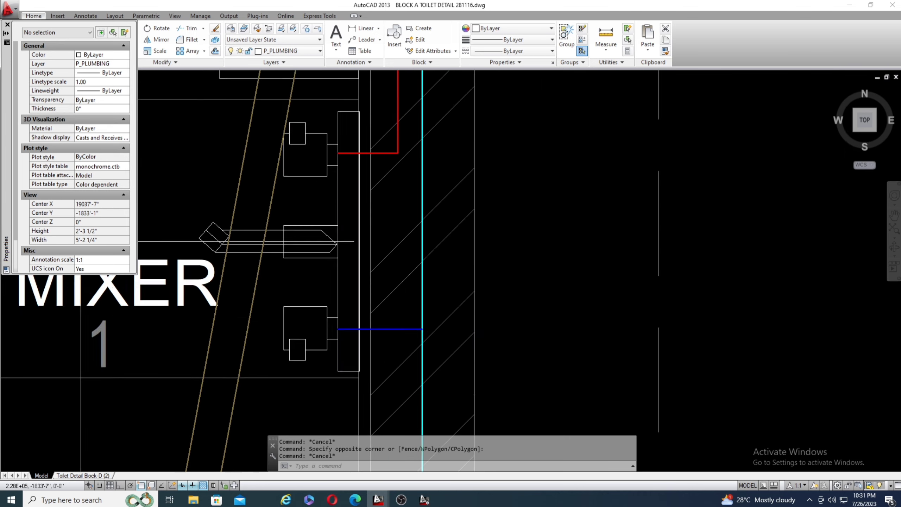
pyautogui.scroll(-4, 360, 318)
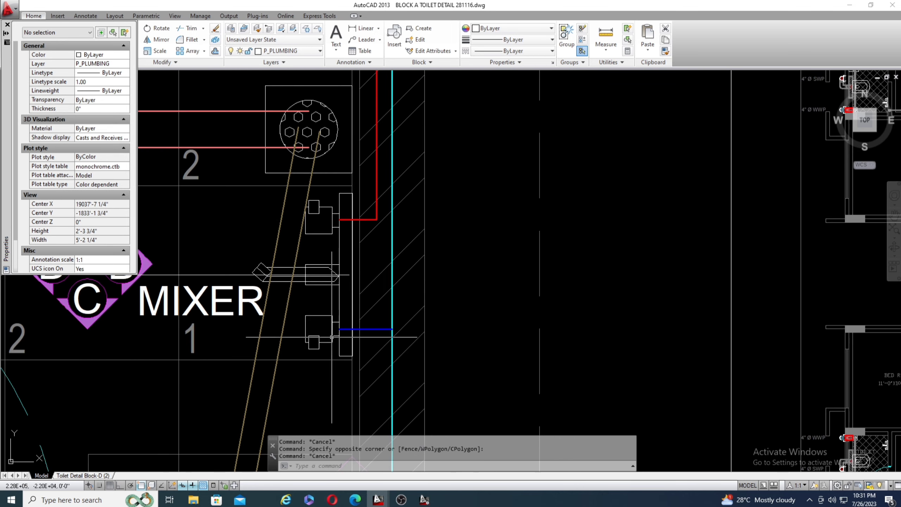
pyautogui.scroll(-3, 340, 279)
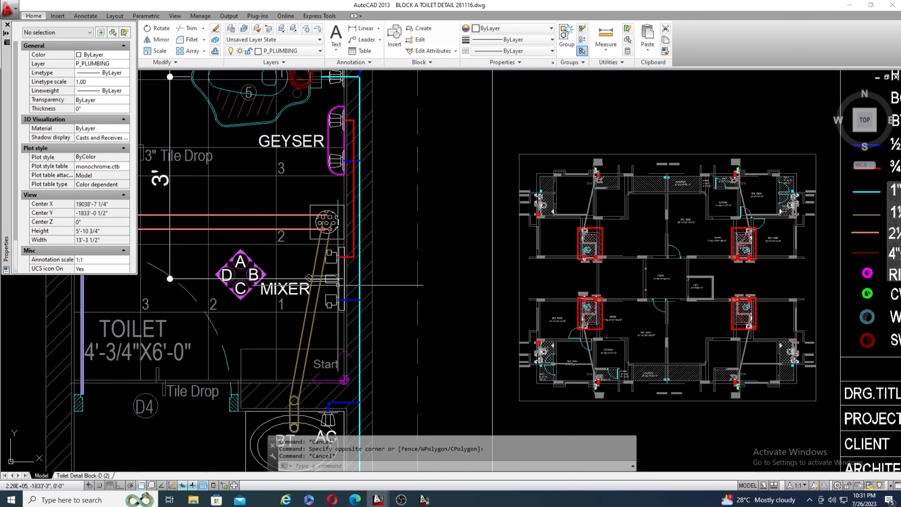
# Examine the geyser's blue cold water inlet from the cyan pipe and its red hot water line to the mixer.
pyautogui.scroll(6, 337, 269)
pyautogui.scroll(-3, 276, 346)
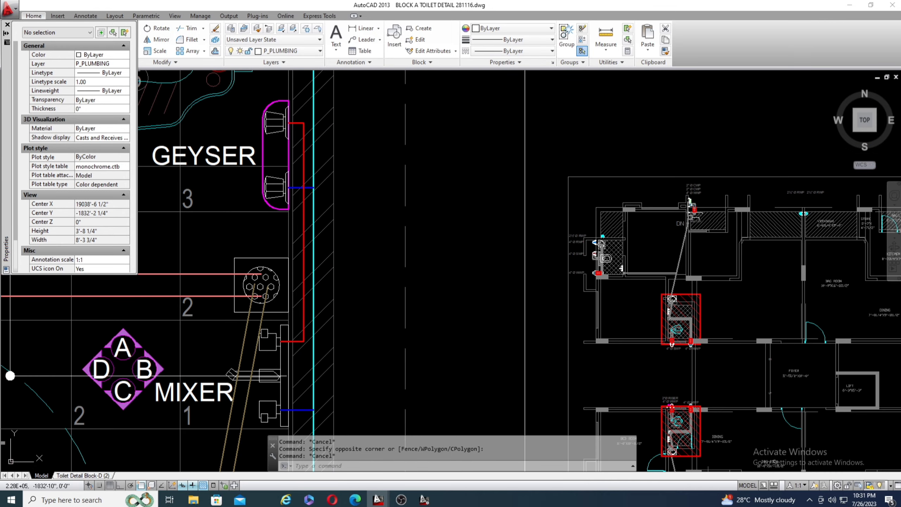
pyautogui.scroll(5, 343, 210)
pyautogui.scroll(-2, 398, 234)
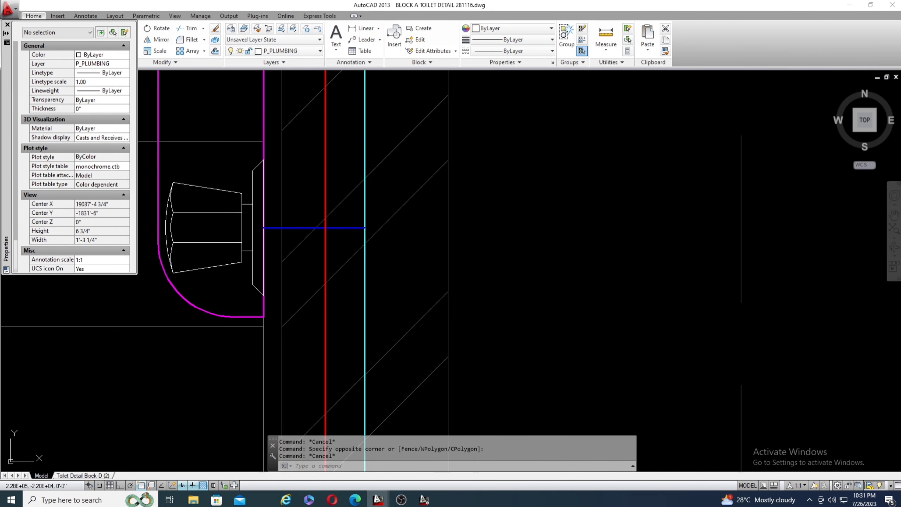
pyautogui.scroll(-6, 357, 259)
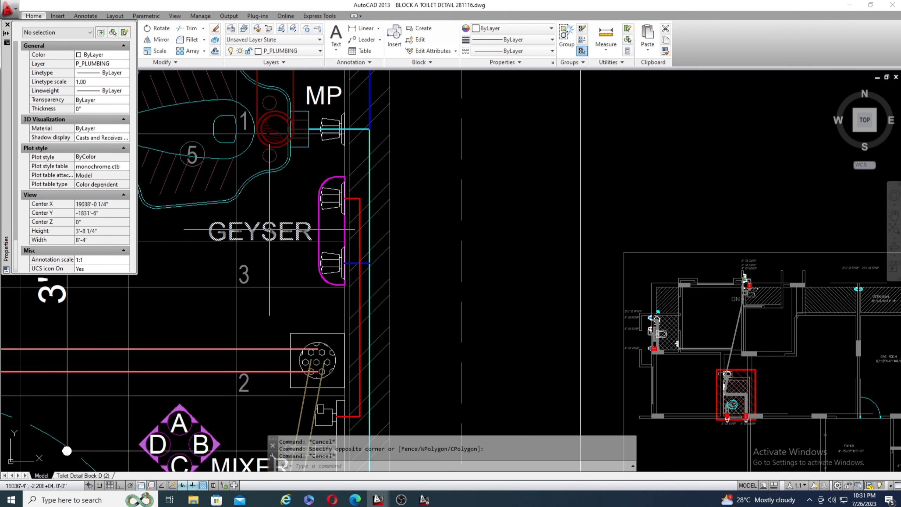
# Inspect the geyser's lower blue cold water branch to the cyan pipe and its upper red hot water outlet.
pyautogui.scroll(2, 338, 268)
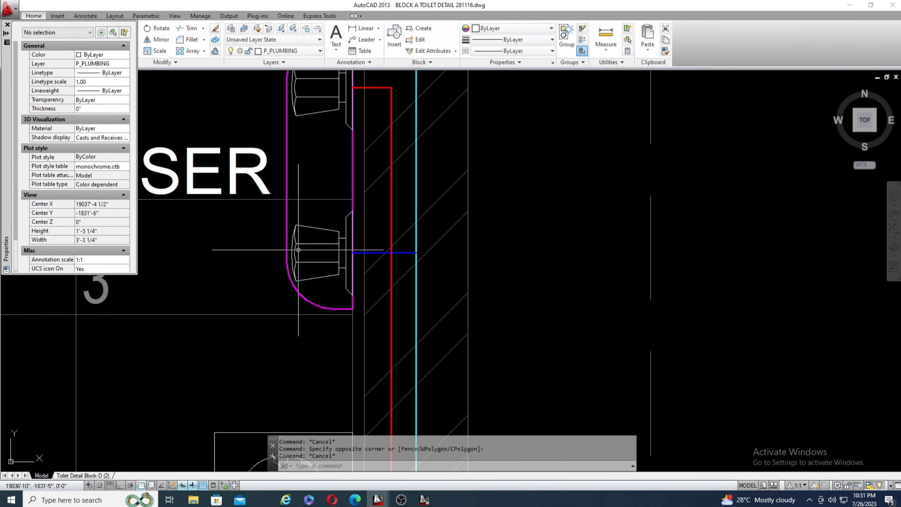
pyautogui.scroll(4, 378, 248)
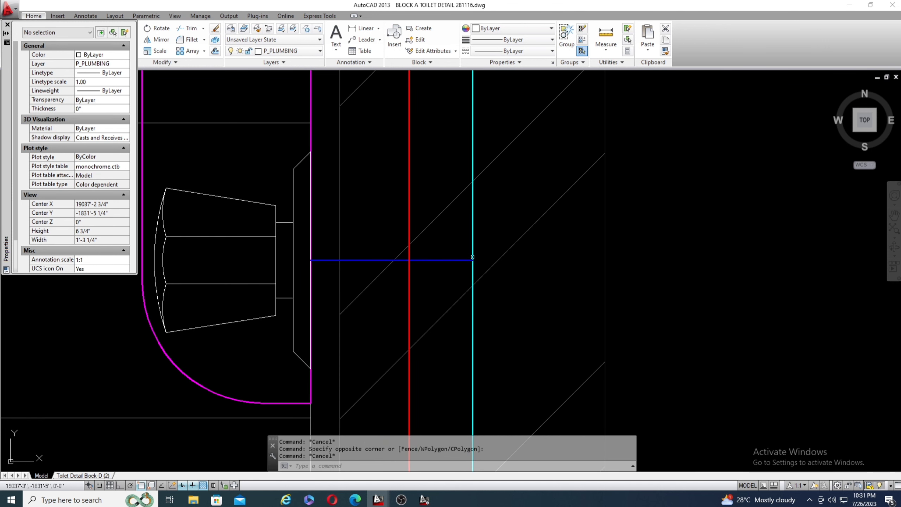
pyautogui.scroll(-4, 339, 295)
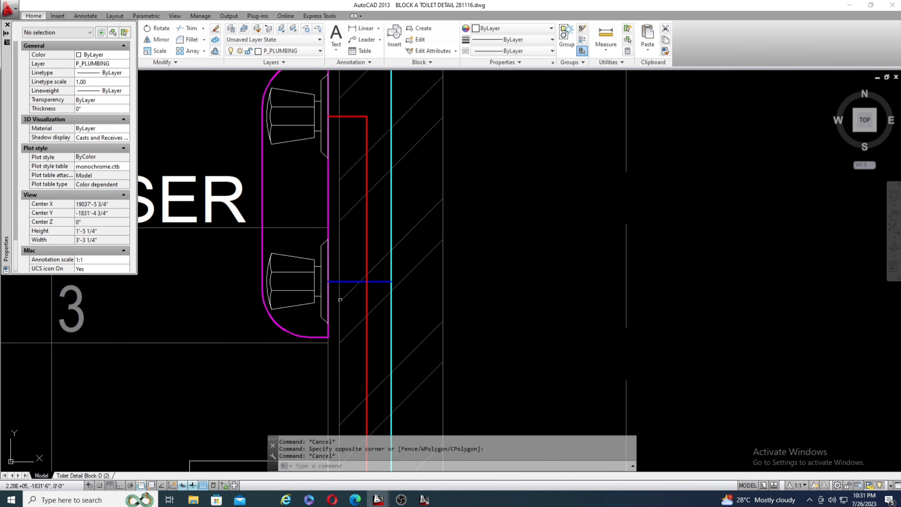
pyautogui.scroll(-4, 340, 300)
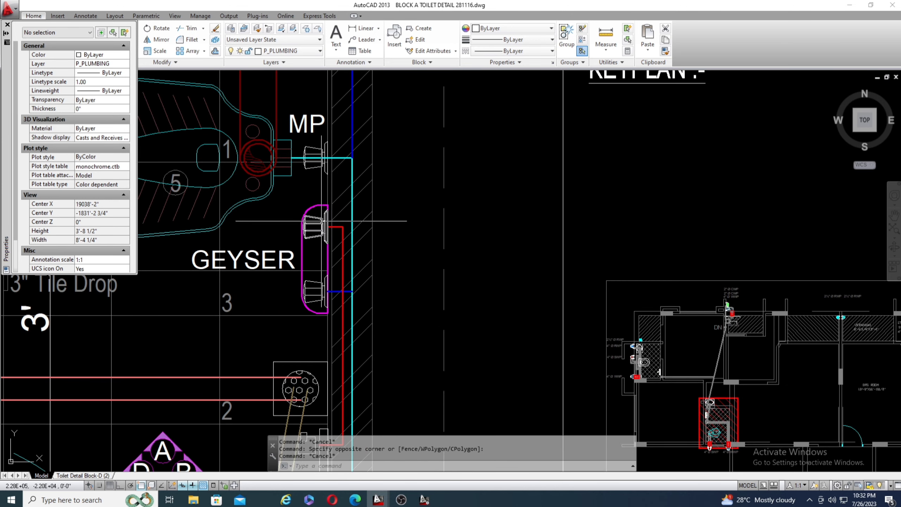
pyautogui.scroll(6, 324, 220)
pyautogui.scroll(-10, 372, 283)
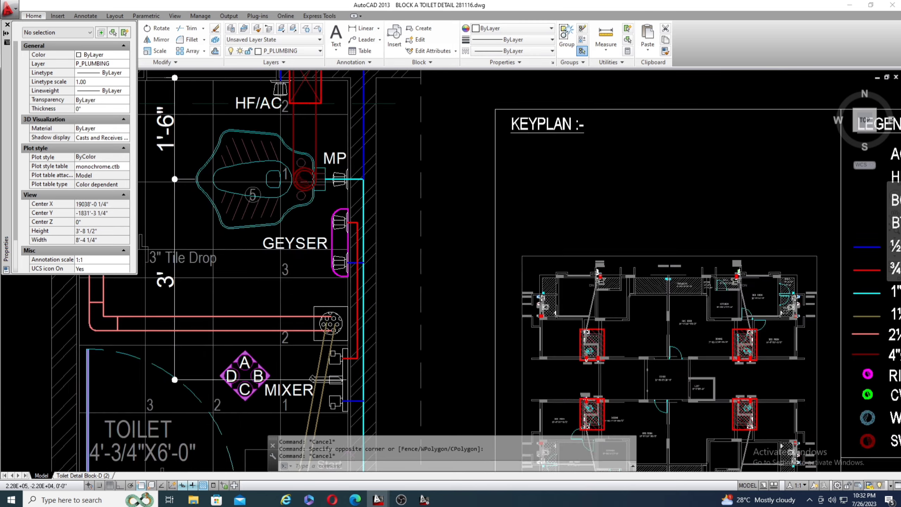
# Inspect the mixer's red hot water inlet, central spout and blue cold water inlet up close.
pyautogui.scroll(4, 372, 283)
pyautogui.scroll(6, 340, 268)
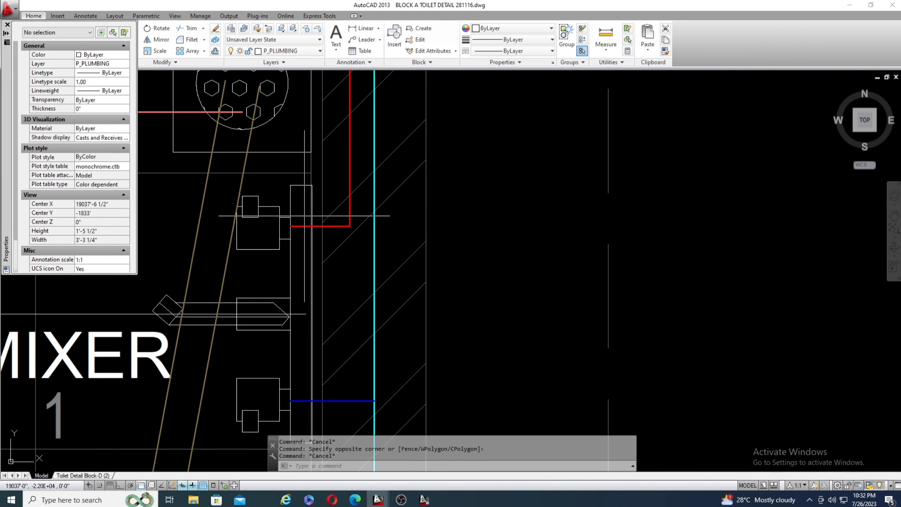
pyautogui.scroll(-3, 305, 215)
pyautogui.scroll(7, 334, 266)
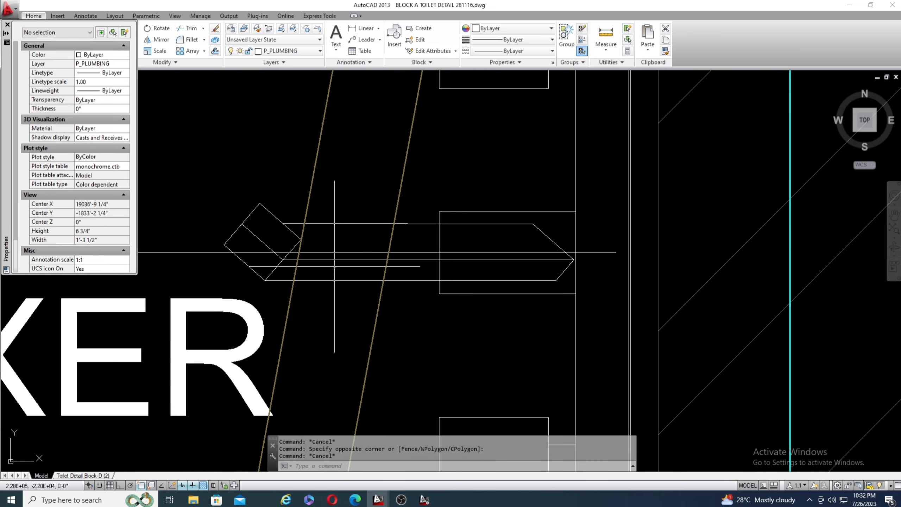
pyautogui.scroll(-4, 331, 245)
pyautogui.scroll(-4, 358, 249)
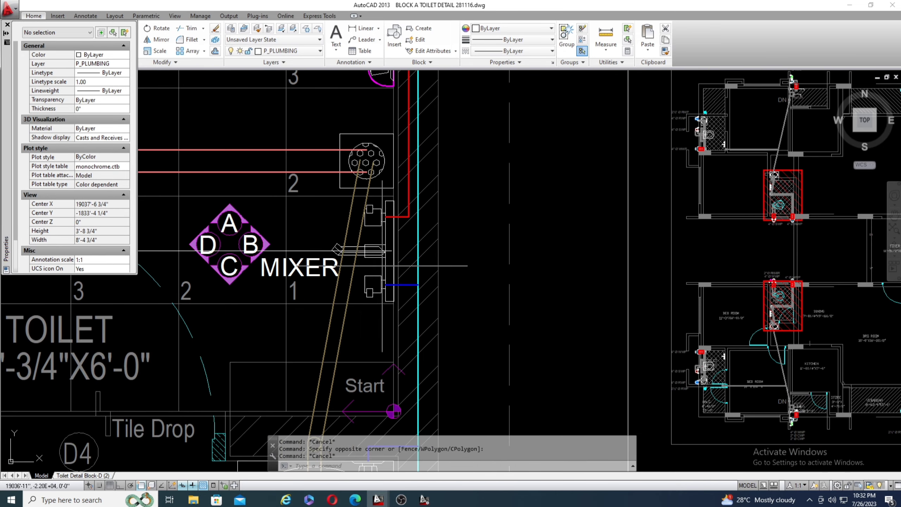
pyautogui.scroll(4, 358, 262)
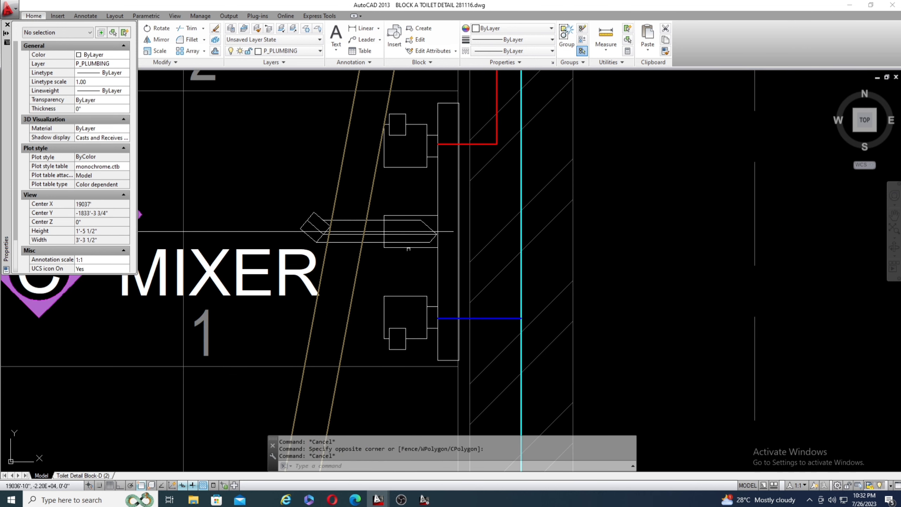
pyautogui.scroll(-2, 373, 234)
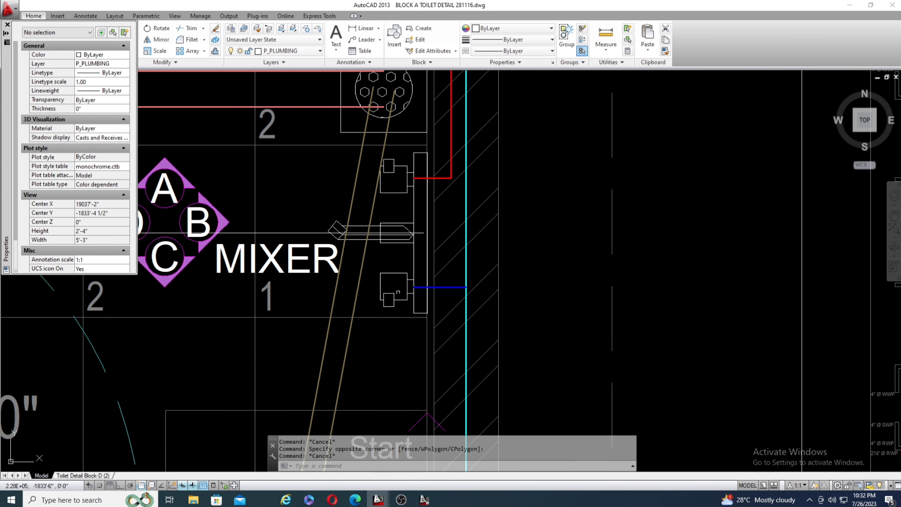
pyautogui.scroll(-4, 413, 286)
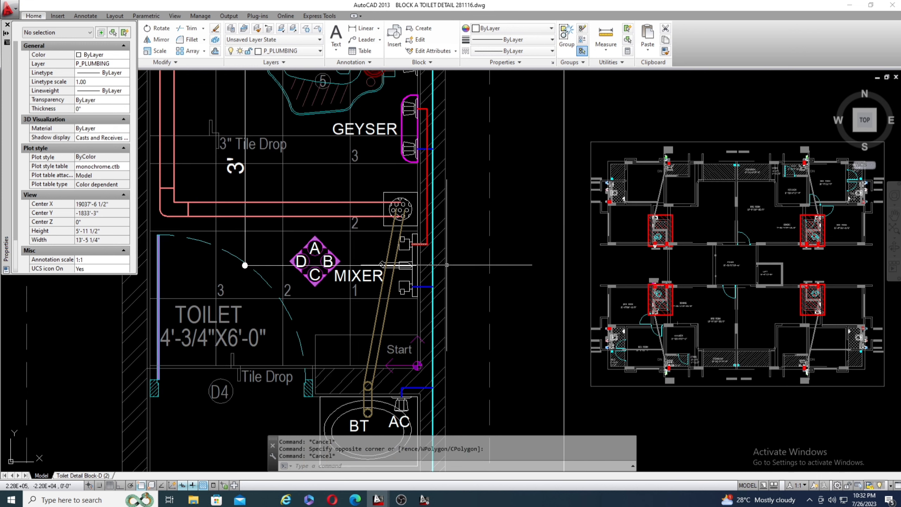
# Follow the cyan cold water pipe to the wash basin's blue angle cock (AC) branch and compare the pipe colours with the legend.
pyautogui.scroll(-2, 419, 250)
pyautogui.scroll(6, 414, 335)
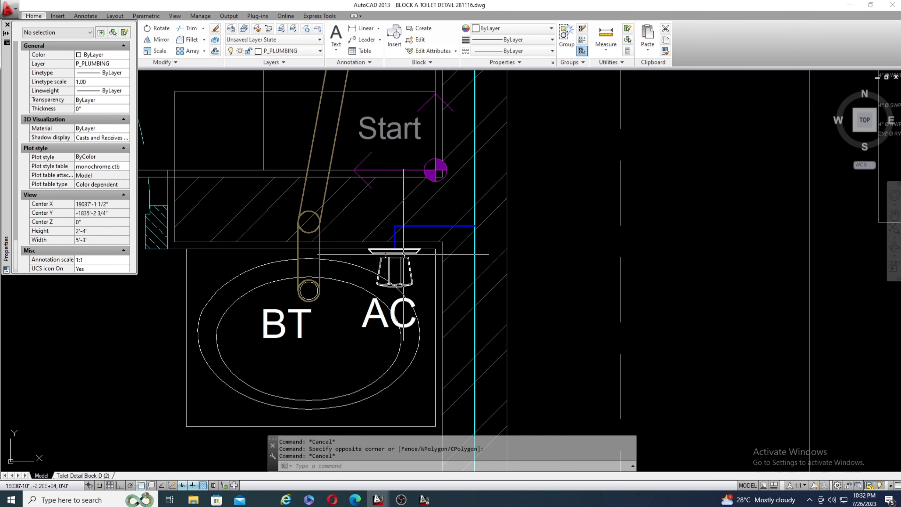
pyautogui.scroll(-4, 387, 314)
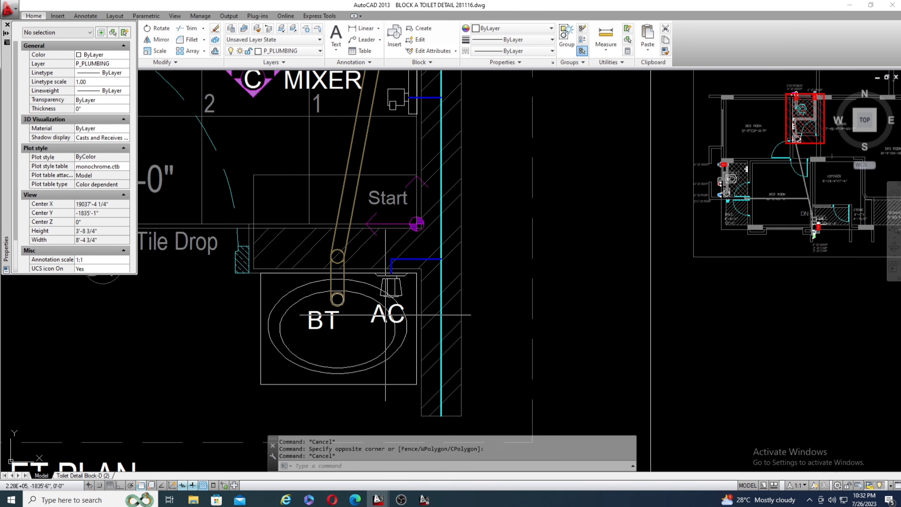
pyautogui.scroll(-2, 392, 325)
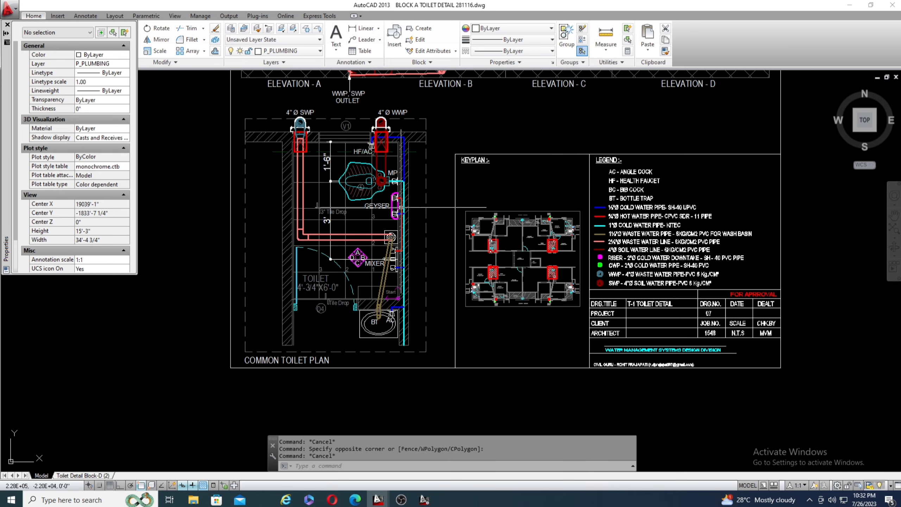
pyautogui.scroll(2, 405, 166)
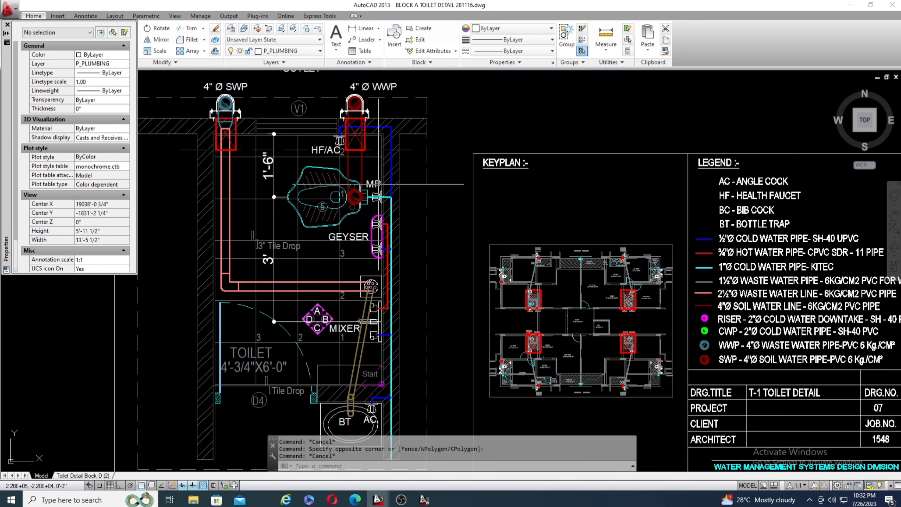
pyautogui.scroll(-2, 375, 193)
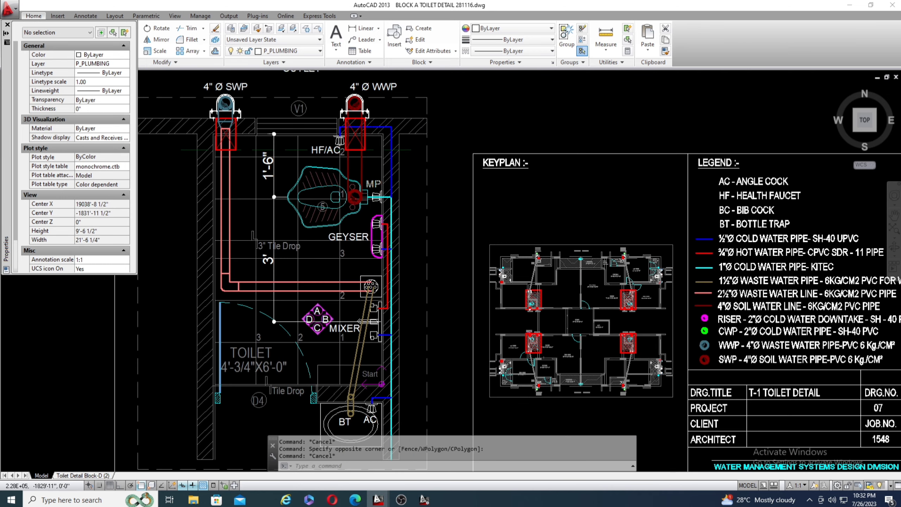
pyautogui.scroll(-4, 372, 188)
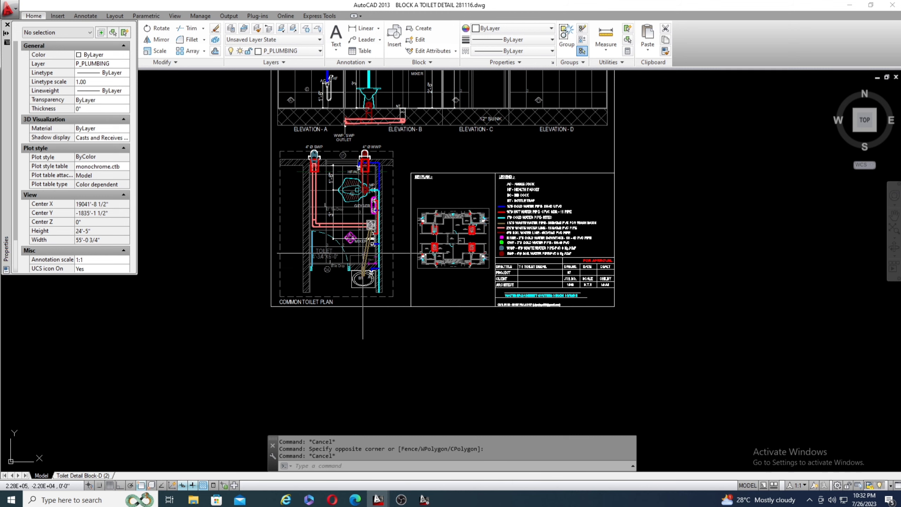
# Trace the brown waste pipe from the wash basin's bottle trap (BT) to the floor trap beside the mixer.
pyautogui.scroll(8, 363, 254)
pyautogui.scroll(-2, 337, 252)
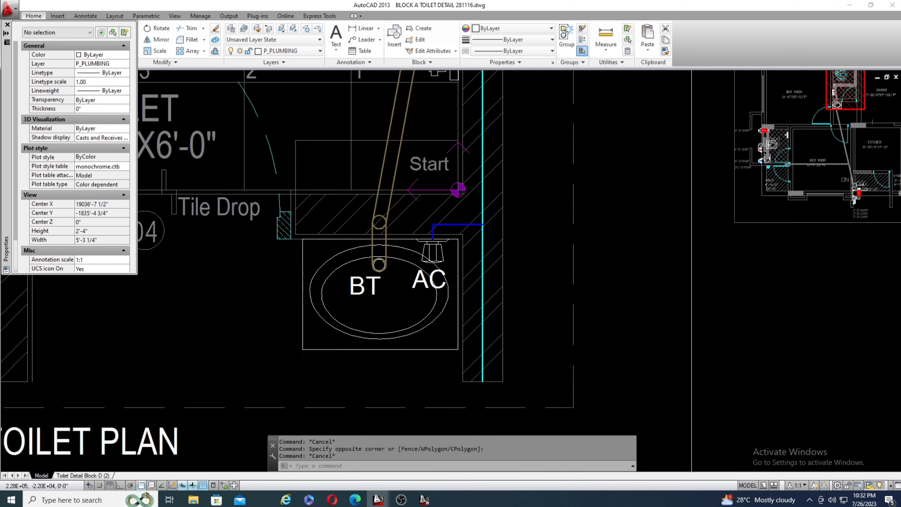
pyautogui.scroll(-2, 361, 290)
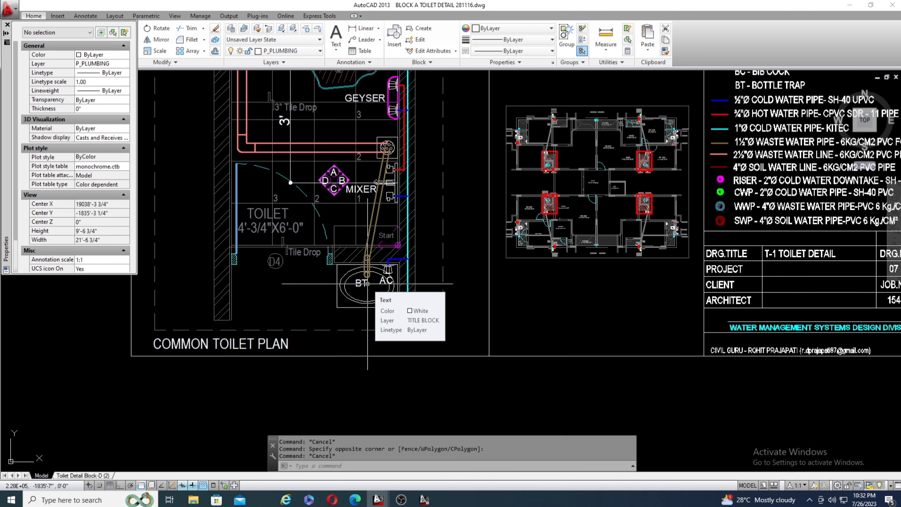
pyautogui.scroll(4, 372, 147)
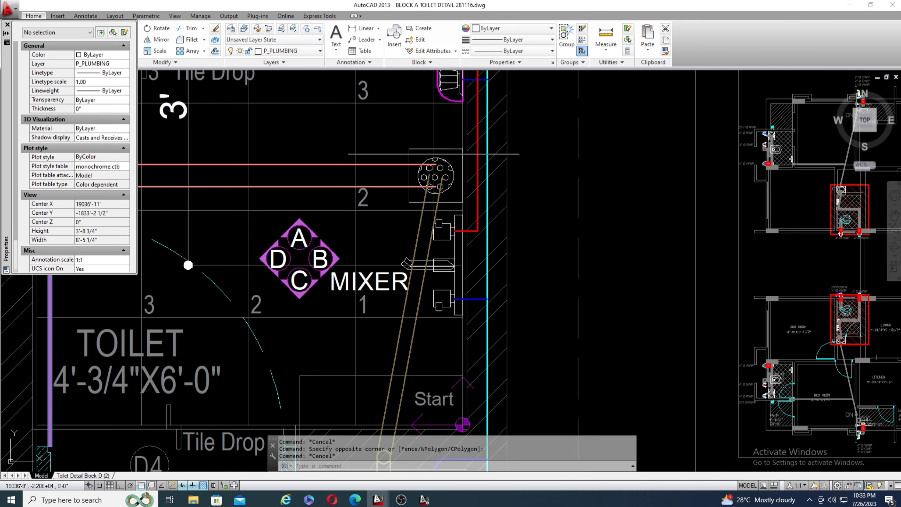
pyautogui.scroll(-2, 441, 174)
pyautogui.scroll(-2, 425, 186)
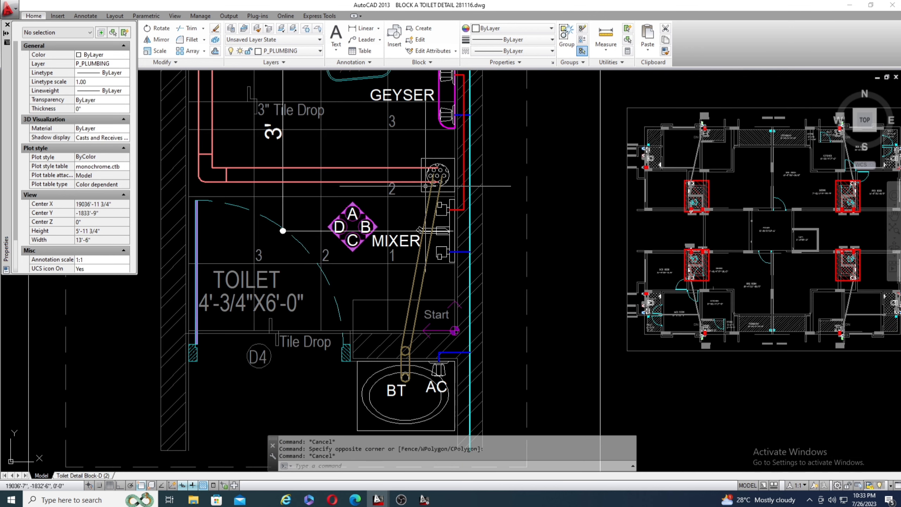
pyautogui.scroll(-6, 378, 167)
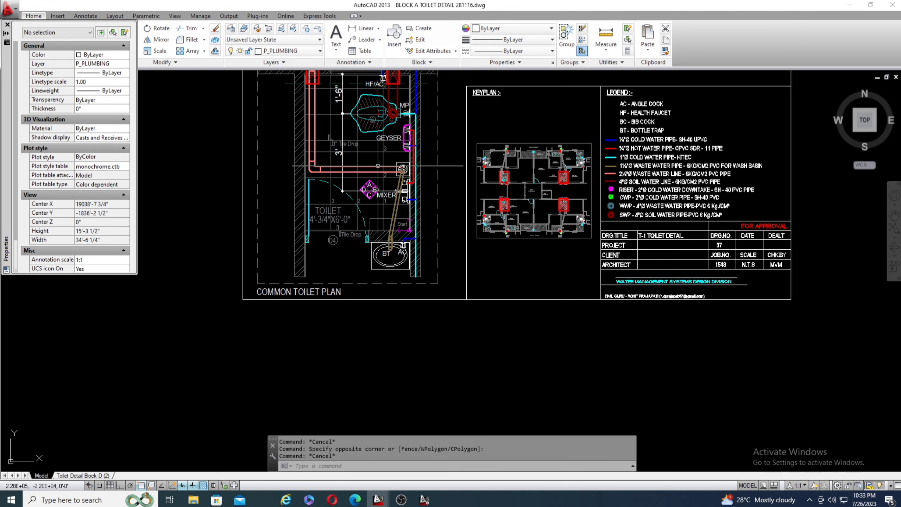
# Examine the dark red pipe from the toilet pan through the wall to the stack labelled 4" Ø WWP.
pyautogui.scroll(8, 378, 167)
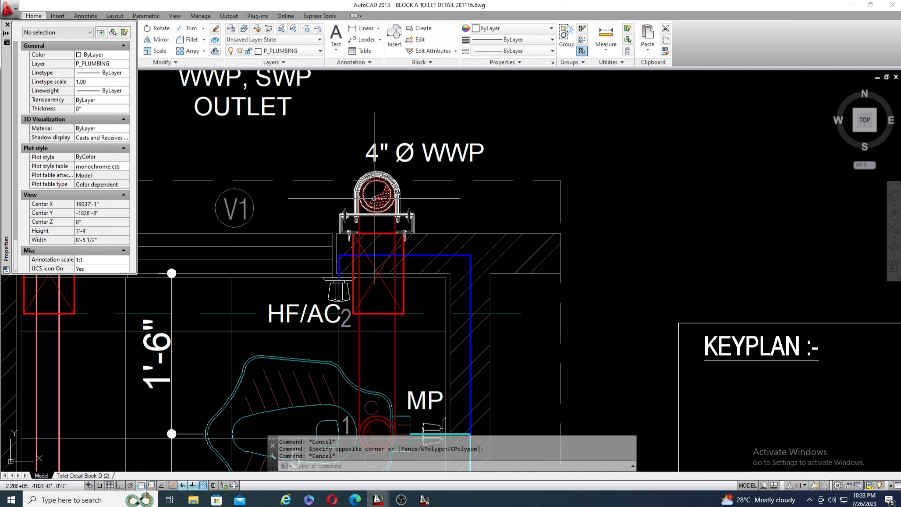
pyautogui.scroll(6, 358, 160)
pyautogui.scroll(-6, 355, 162)
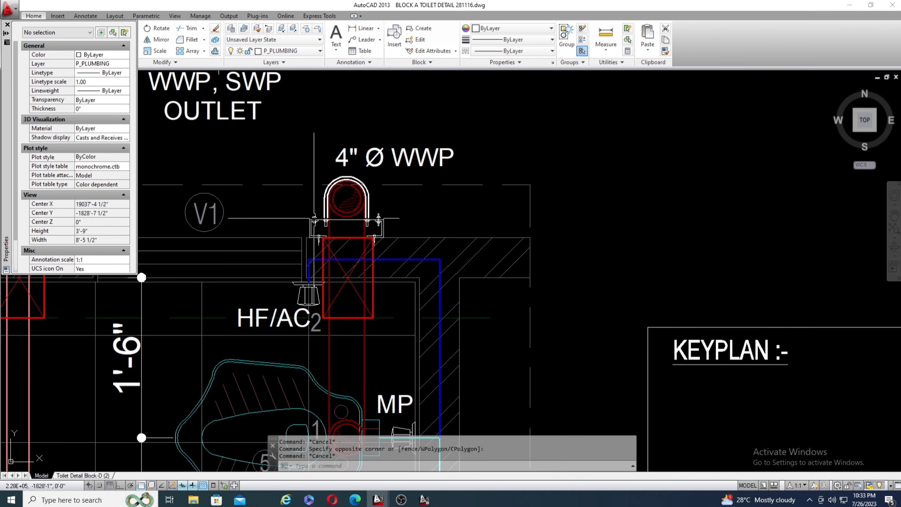
pyautogui.scroll(-3, 443, 159)
pyautogui.scroll(3, 445, 160)
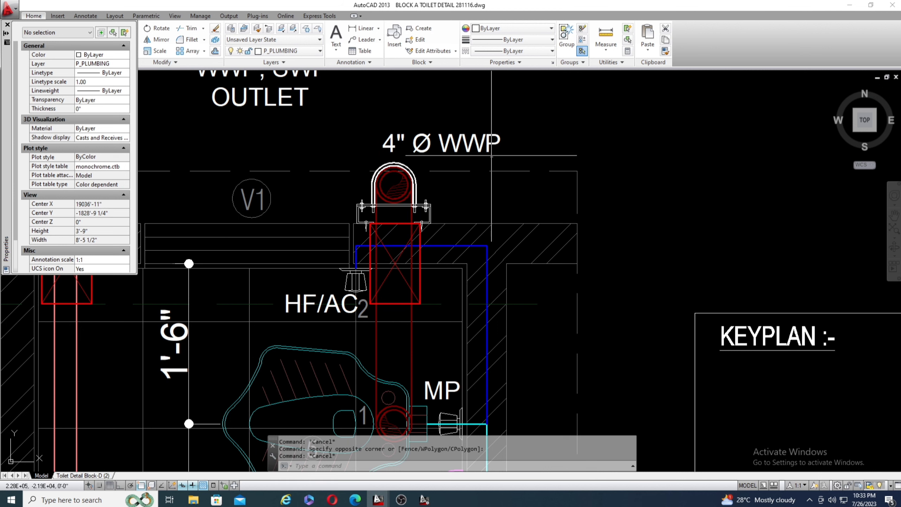
pyautogui.scroll(-4, 459, 254)
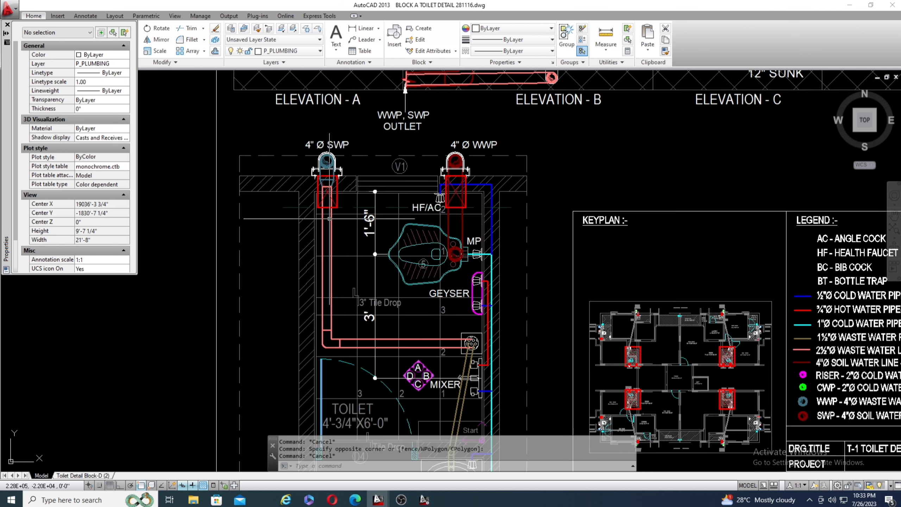
# Trace the salmon waste line from the floor trap to its reducer at the stack labelled 4" Ø SWP.
pyautogui.scroll(4, 458, 253)
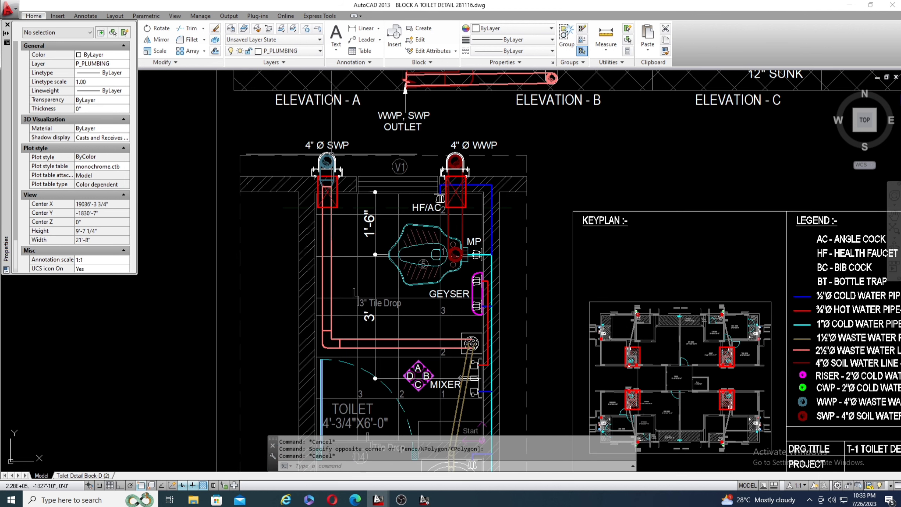
pyautogui.scroll(5, 480, 359)
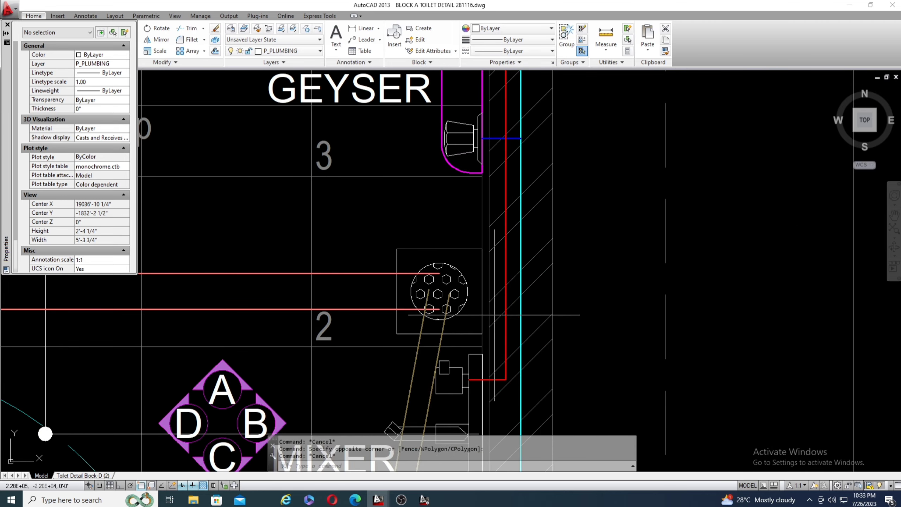
pyautogui.scroll(-5, 506, 282)
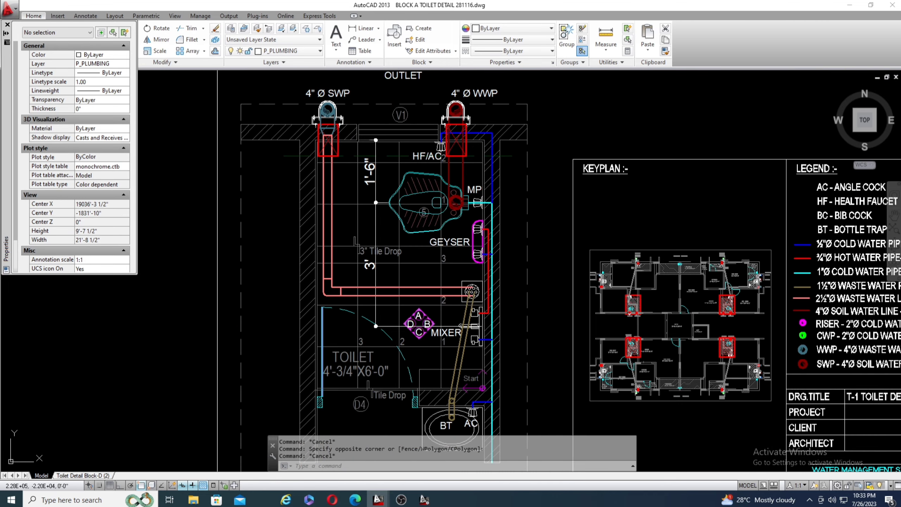
pyautogui.scroll(5, 327, 94)
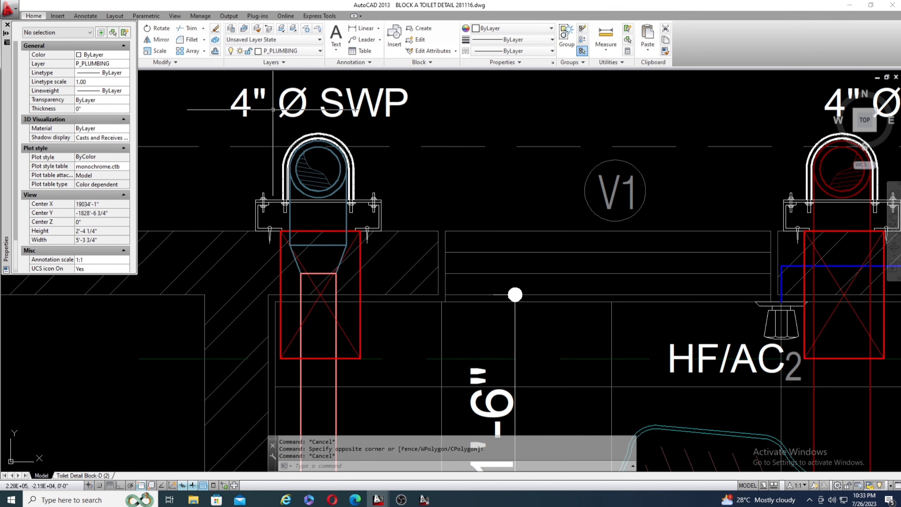
pyautogui.scroll(-2, 273, 110)
pyautogui.scroll(2, 287, 134)
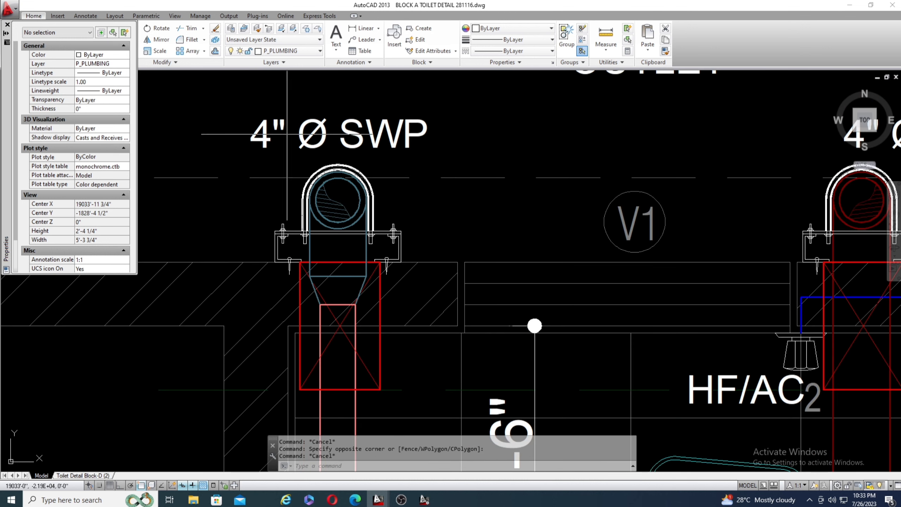
pyautogui.scroll(-2, 333, 183)
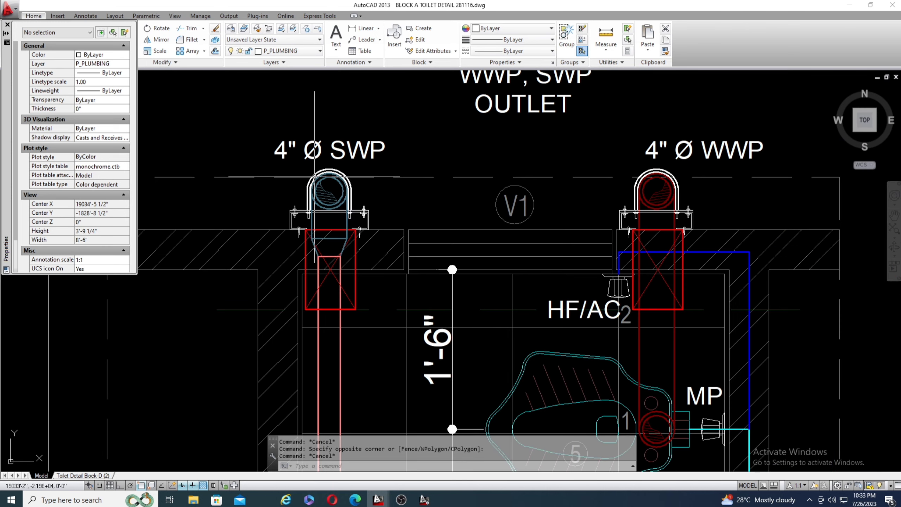
# Compare the 4" Ø SWP and 4" Ø WWP labels with the pipes entering the two outlet stacks.
pyautogui.scroll(-6, 436, 159)
pyautogui.scroll(4, 435, 158)
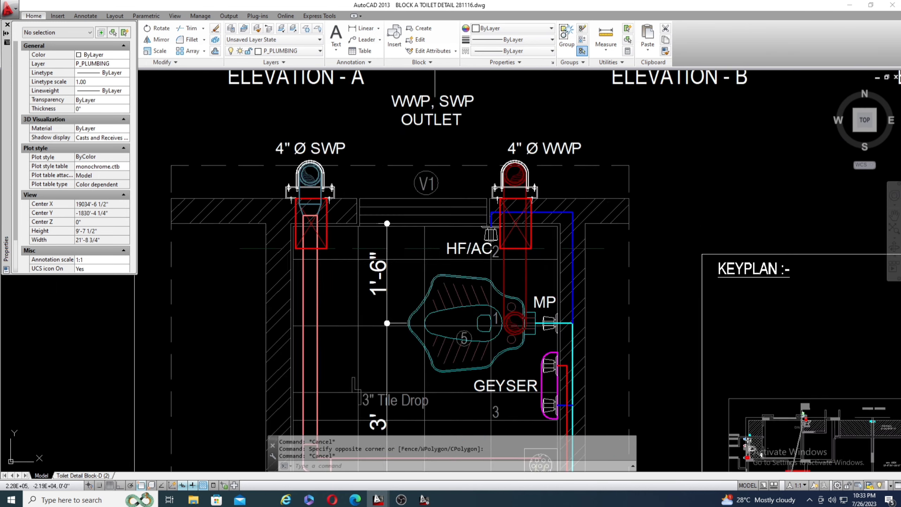
pyautogui.scroll(2, 528, 136)
pyautogui.scroll(-3, 363, 162)
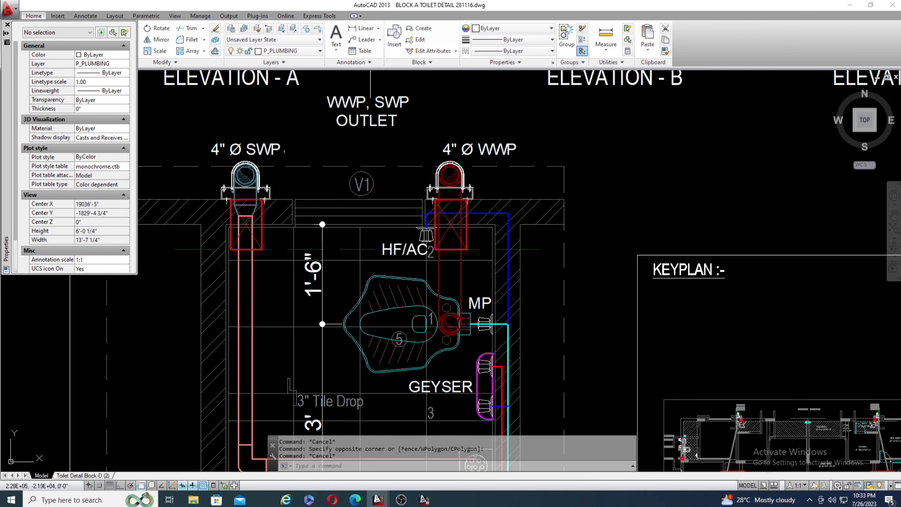
pyautogui.scroll(5, 362, 162)
pyautogui.scroll(-4, 667, 168)
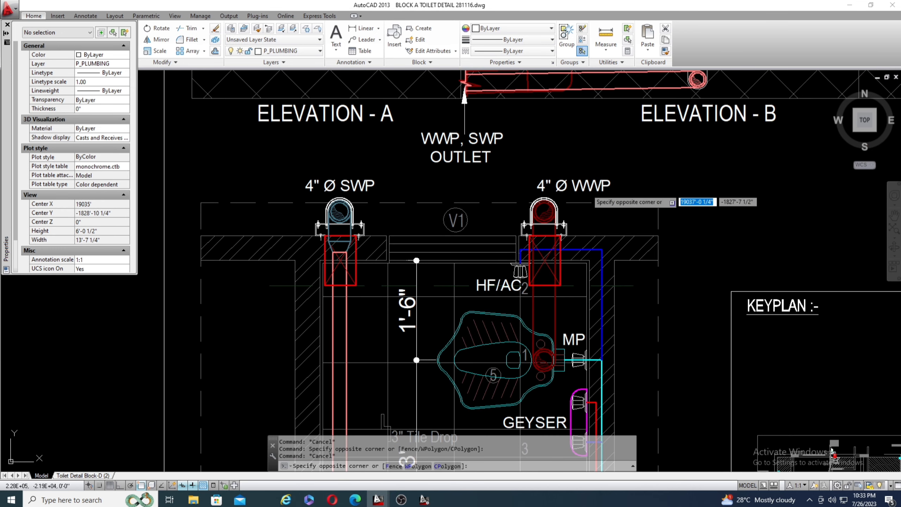
# Swap the outlet stack labels, placing 4" Ø WWP above the blue stack with the reducer and 4" Ø SWP above the dark red stack.
pyautogui.click(586, 191)
pyautogui.click(580, 171)
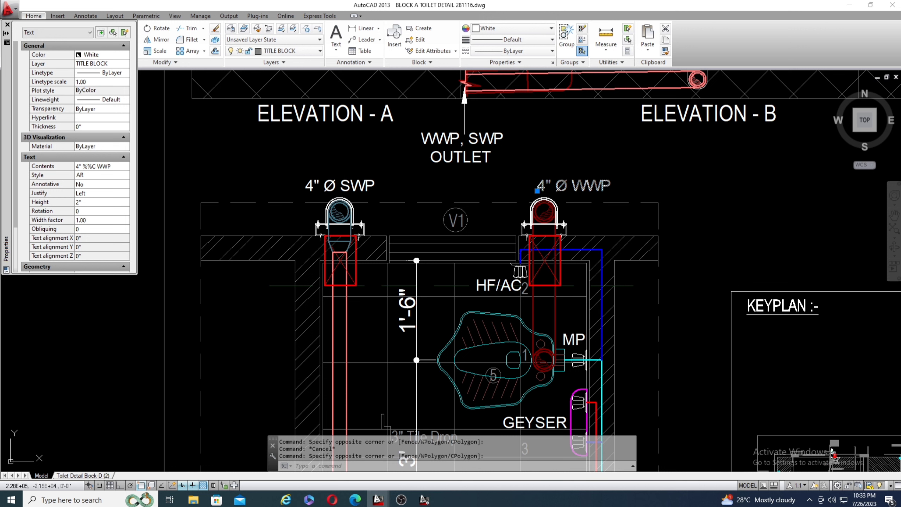
pyautogui.click(538, 191)
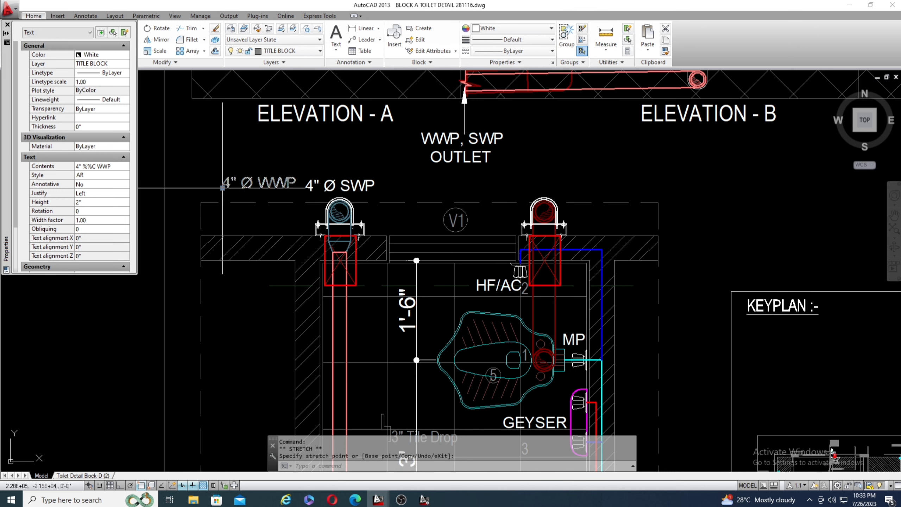
pyautogui.click(337, 181)
pyautogui.click(312, 189)
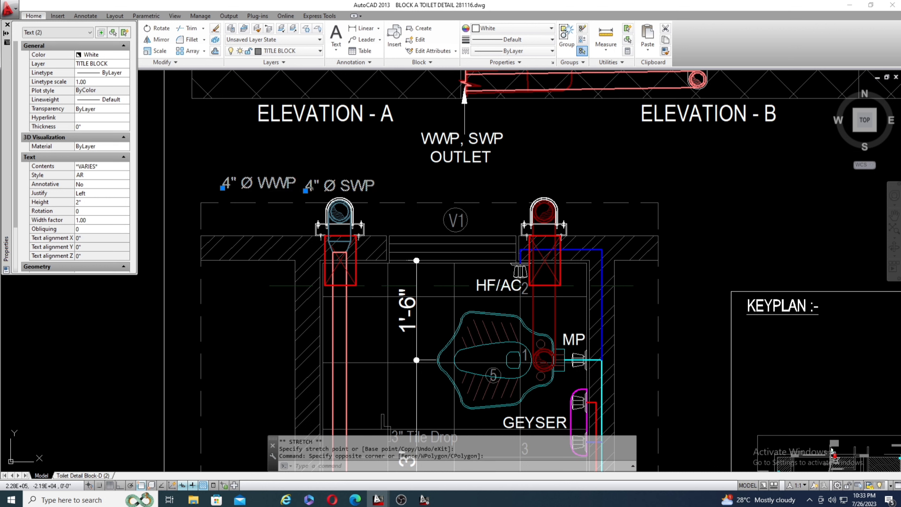
pyautogui.click(306, 191)
pyautogui.click(530, 189)
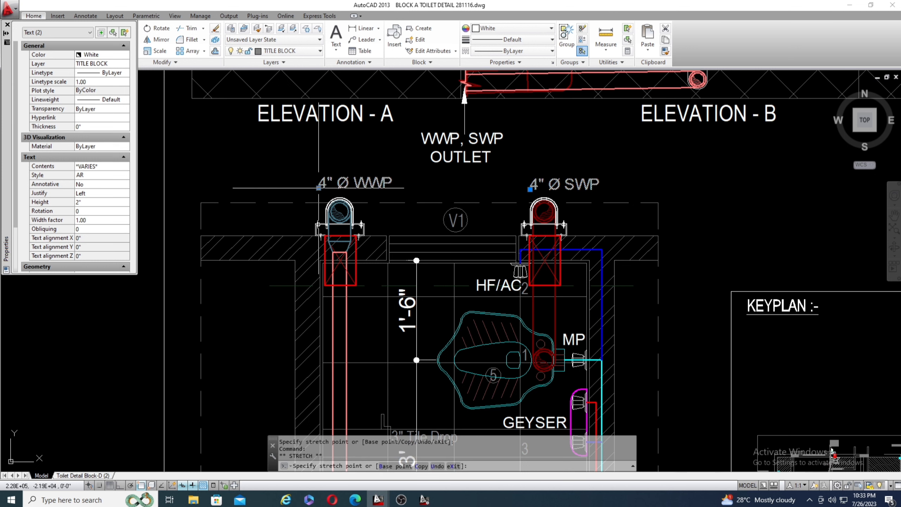
pyautogui.click(318, 187)
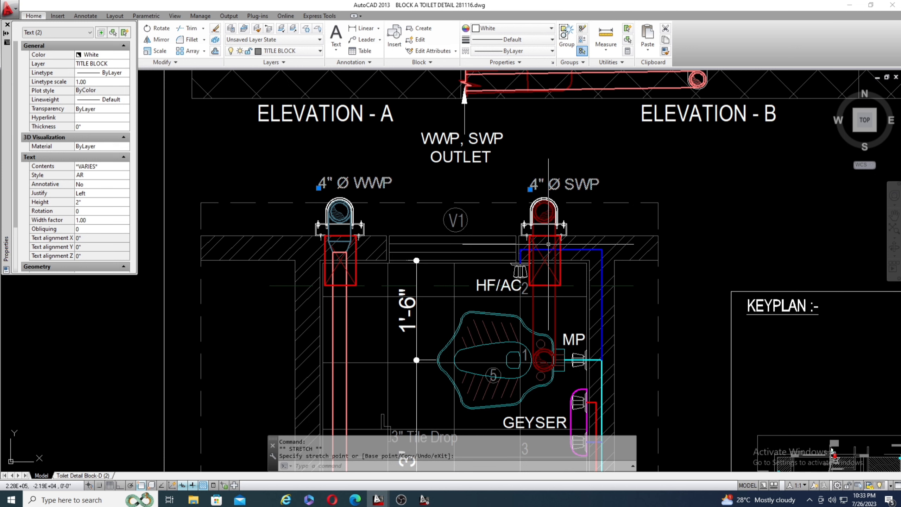
pyautogui.press('Escape')
# Examine the salmon waste pipe's reducer connection through the wall into the stack labelled 4" Ø WWP.
pyautogui.scroll(2, 361, 266)
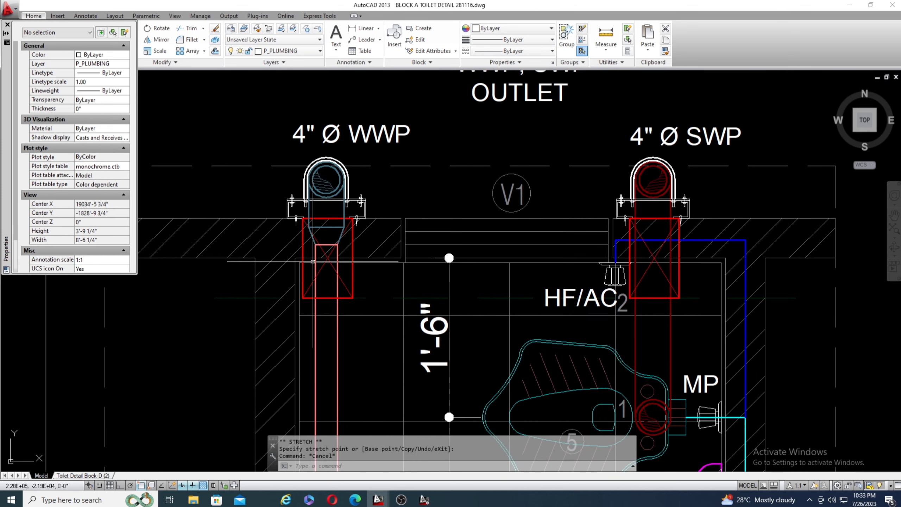
pyautogui.scroll(4, 331, 260)
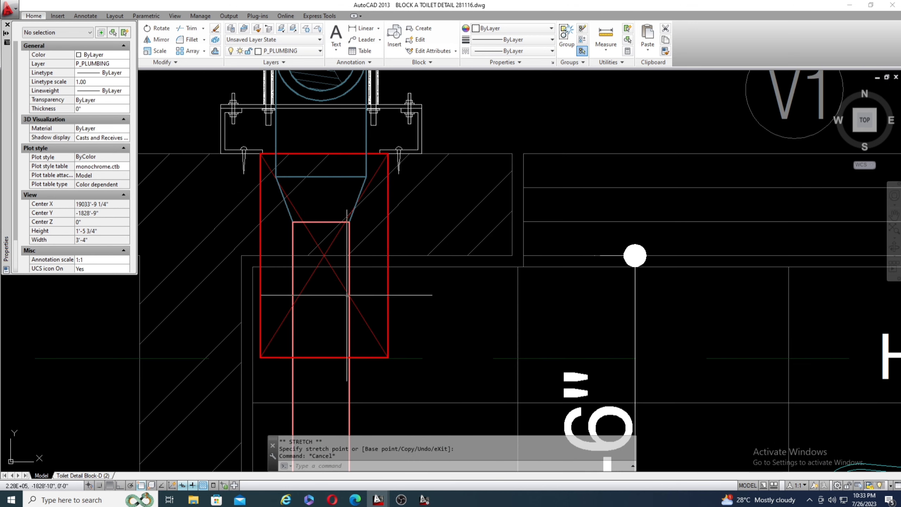
pyautogui.scroll(-5, 295, 162)
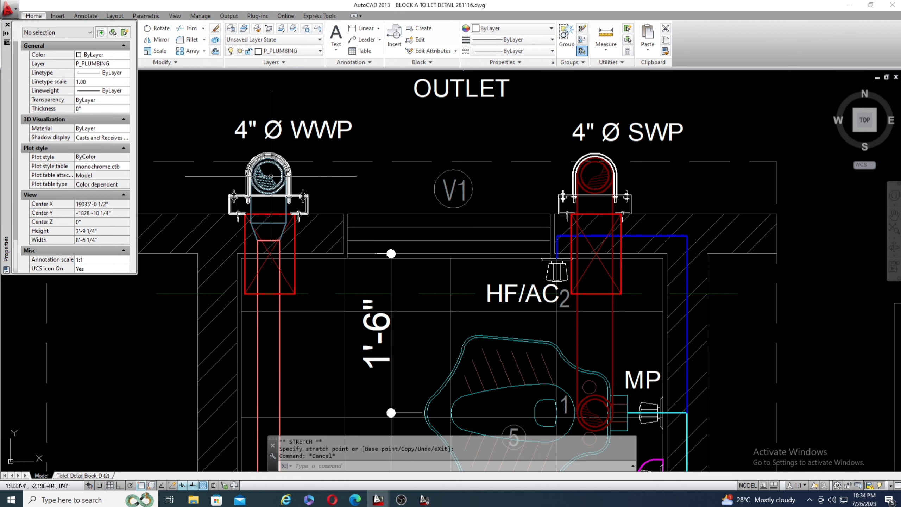
pyautogui.scroll(-3, 269, 154)
pyautogui.scroll(2, 268, 155)
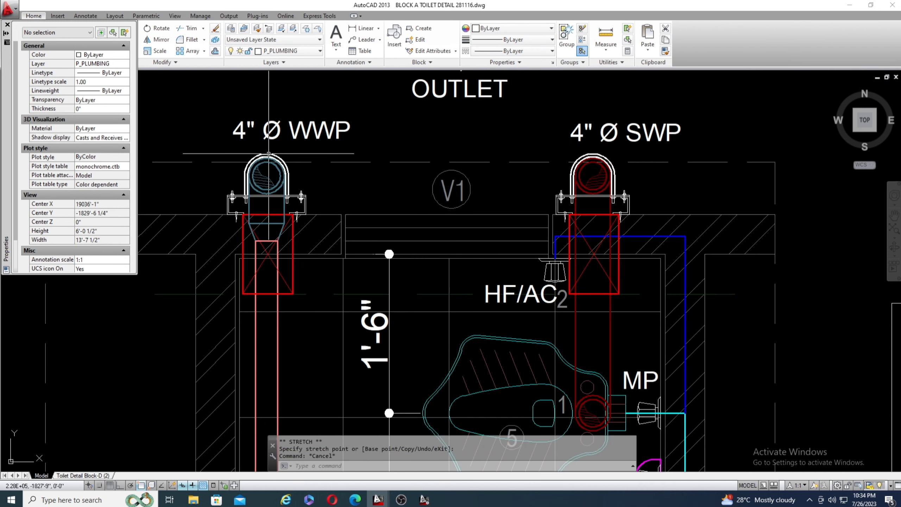
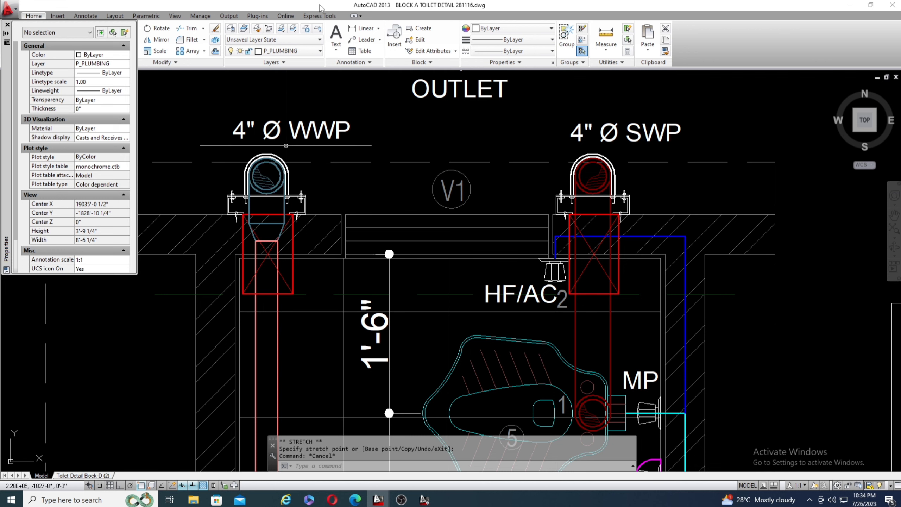
# Examine the blue stack labelled 4" Ø WWP and its clamp in relation to the rest of the common toilet plan.
pyautogui.scroll(-4, 305, 107)
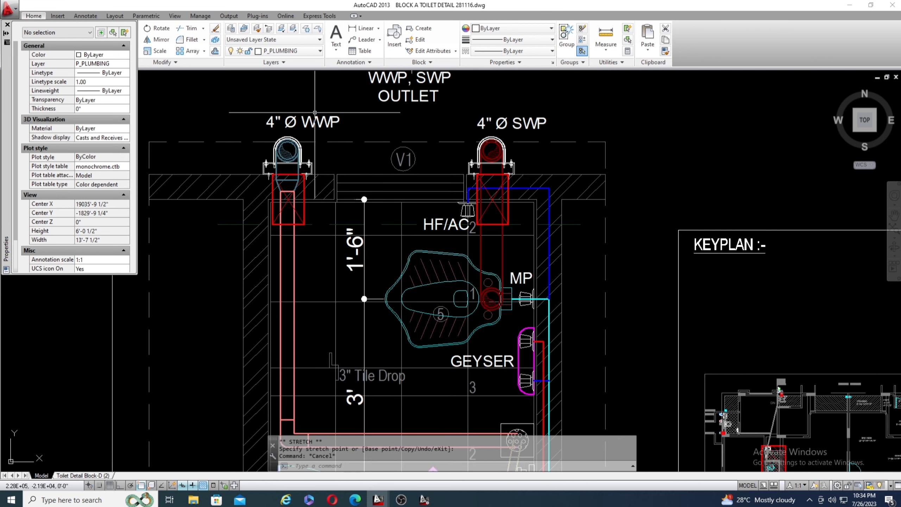
pyautogui.scroll(-2, 315, 113)
pyautogui.scroll(2, 319, 199)
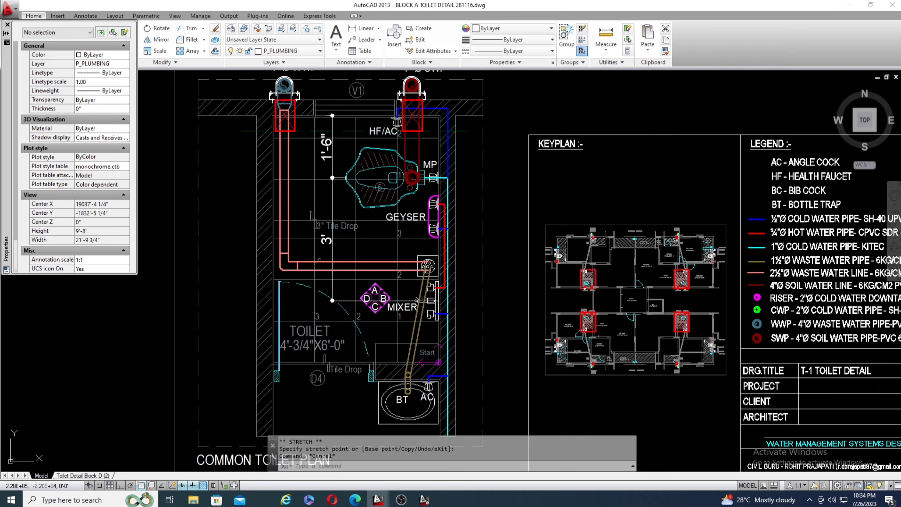
pyautogui.scroll(3, 402, 280)
pyautogui.scroll(-3, 494, 304)
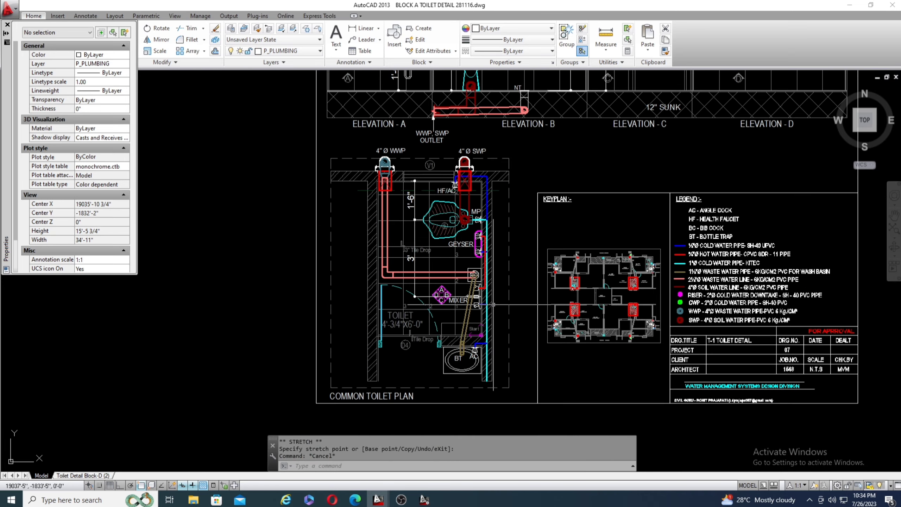
pyautogui.scroll(6, 389, 151)
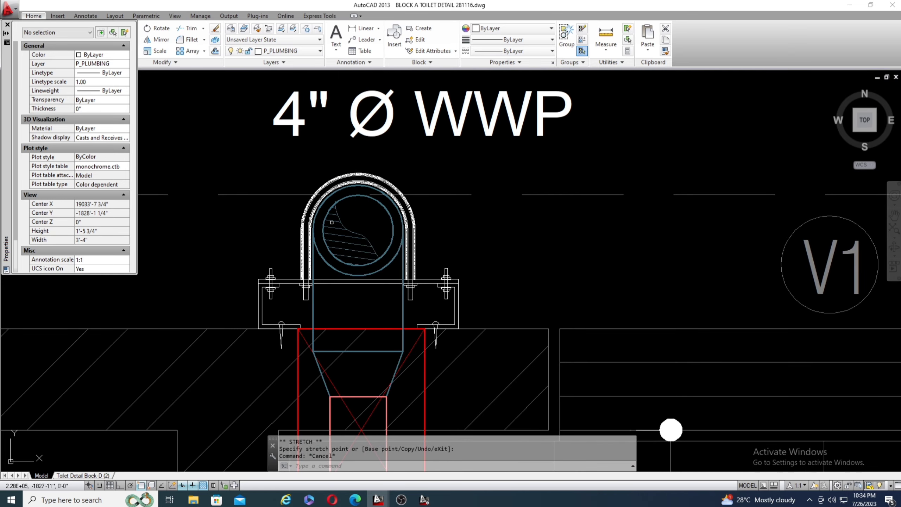
pyautogui.scroll(-4, 538, 342)
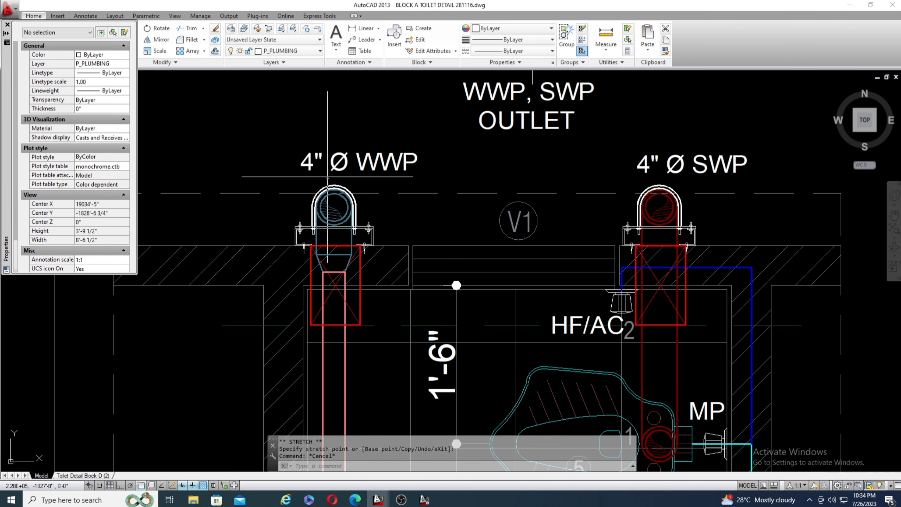
pyautogui.scroll(-8, 298, 197)
pyautogui.scroll(4, 294, 199)
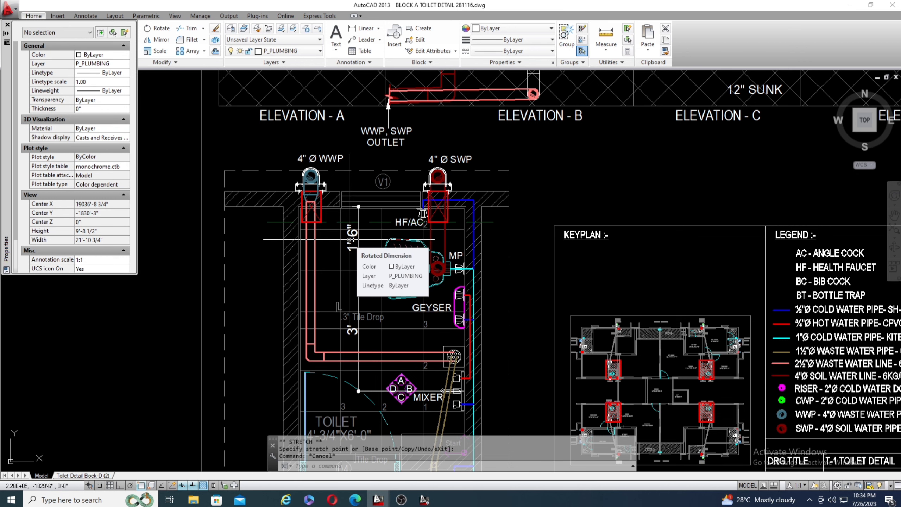
pyautogui.scroll(6, 298, 171)
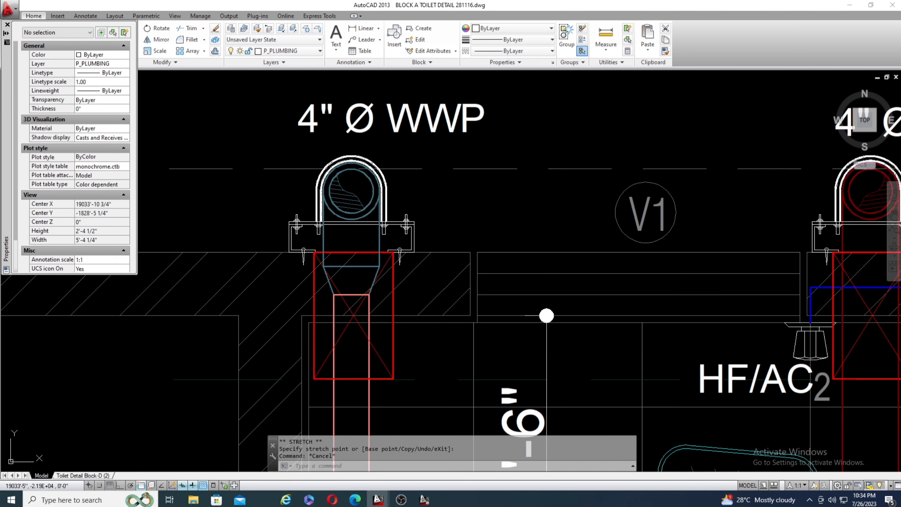
pyautogui.scroll(-6, 366, 181)
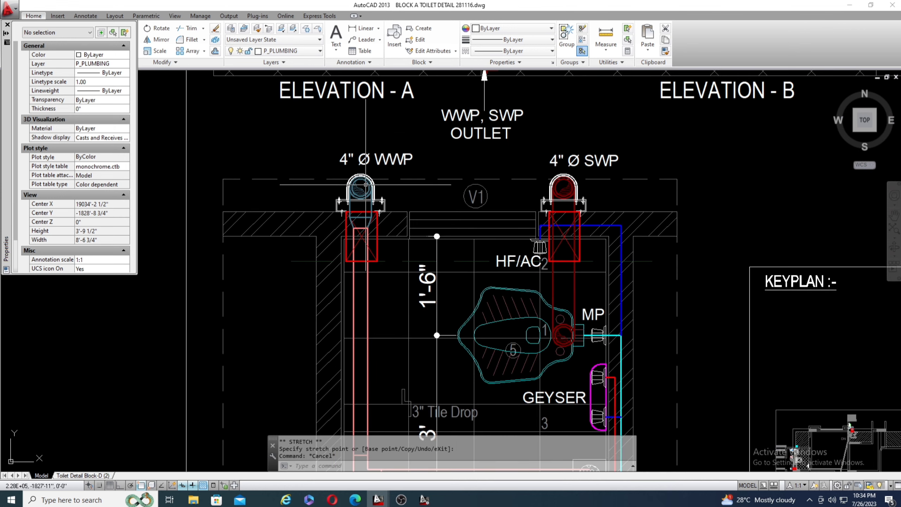
# Follow the salmon waste line back from the WWP stack to the floor trap beside the mixer.
pyautogui.scroll(4, 442, 317)
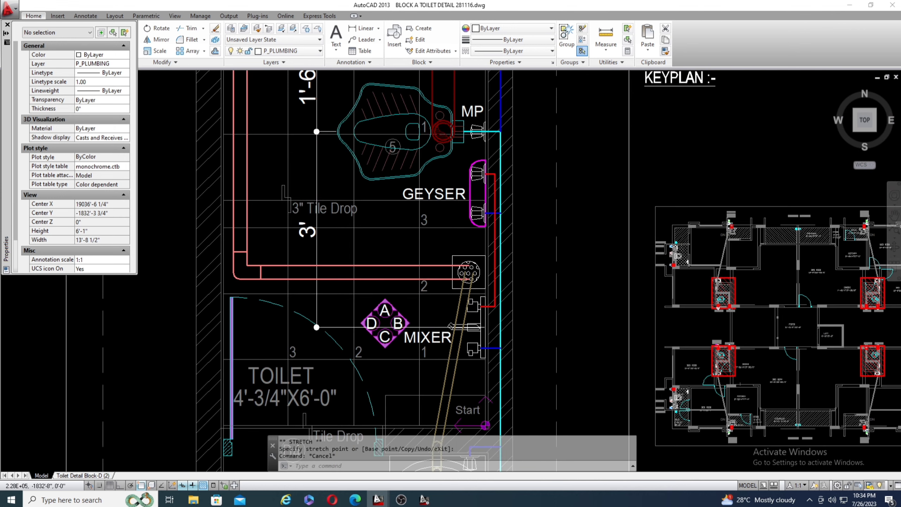
pyautogui.scroll(2, 464, 293)
pyautogui.scroll(-3, 326, 322)
pyautogui.scroll(3, 425, 337)
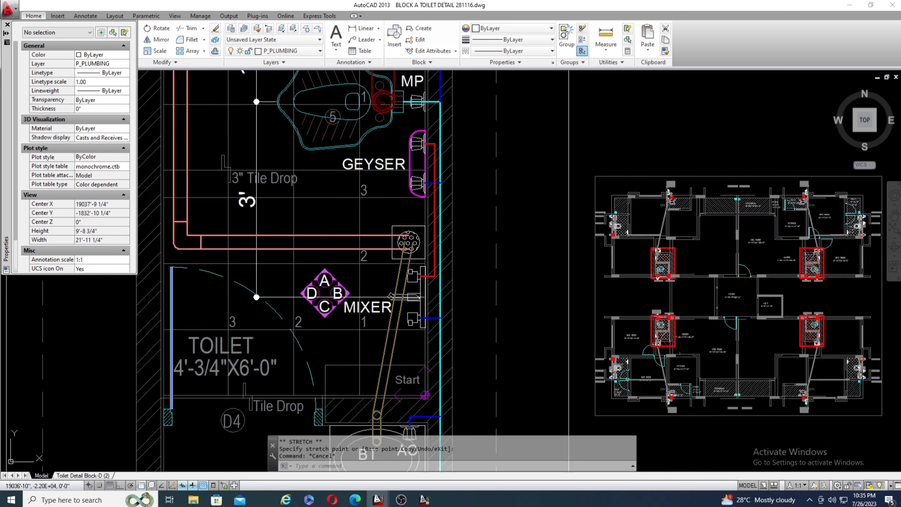
pyautogui.scroll(-5, 405, 232)
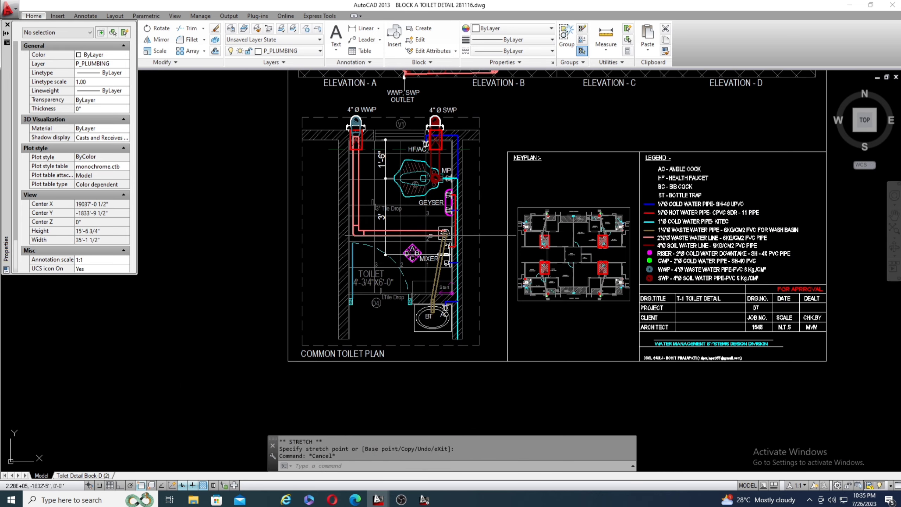
# Inspect the reducer block joining the salmon waste pipe to the blue WWP stack, then clear the selection.
pyautogui.scroll(5, 351, 135)
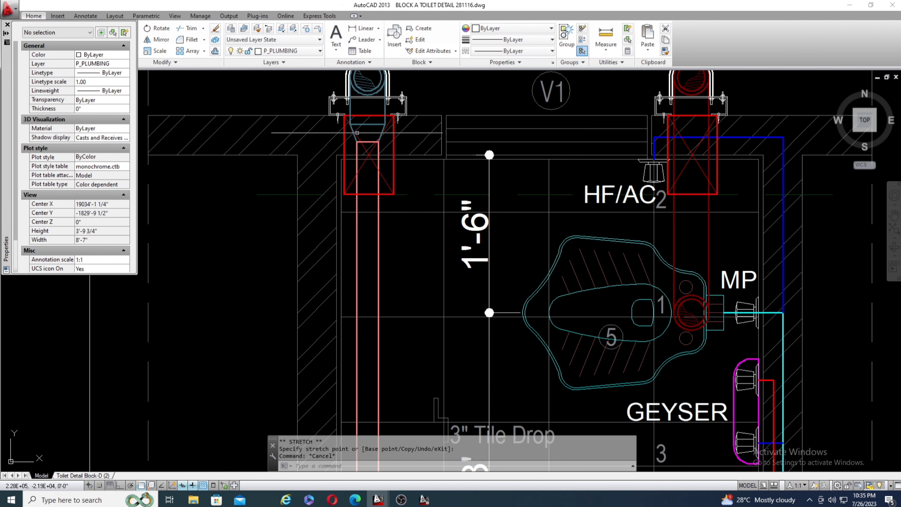
pyautogui.scroll(5, 367, 124)
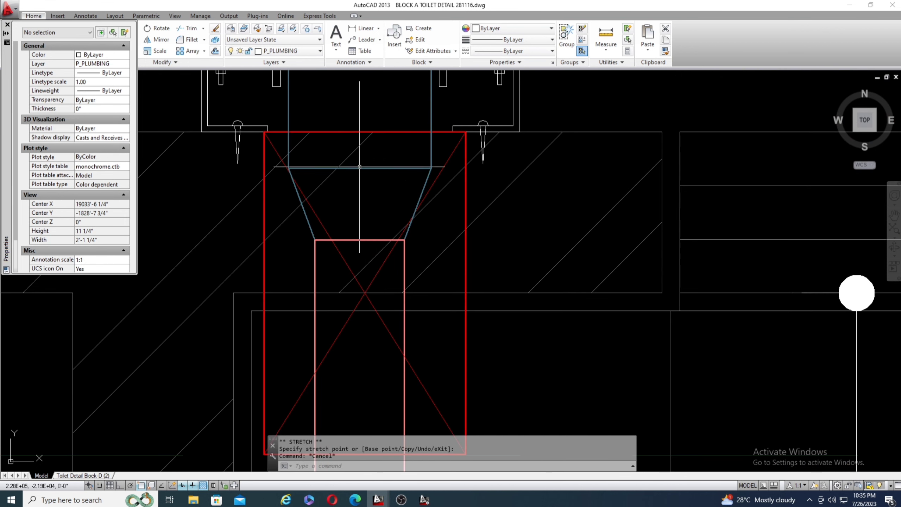
pyautogui.click(379, 168)
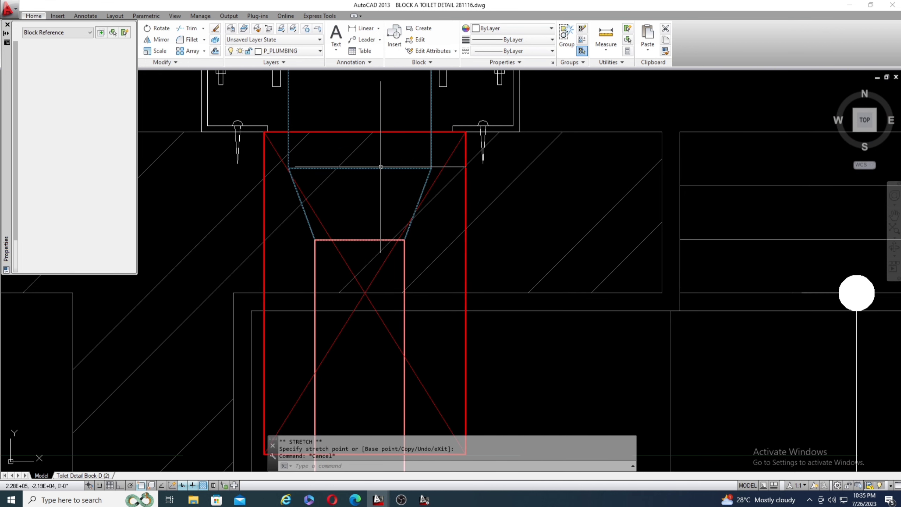
pyautogui.scroll(-2, 378, 197)
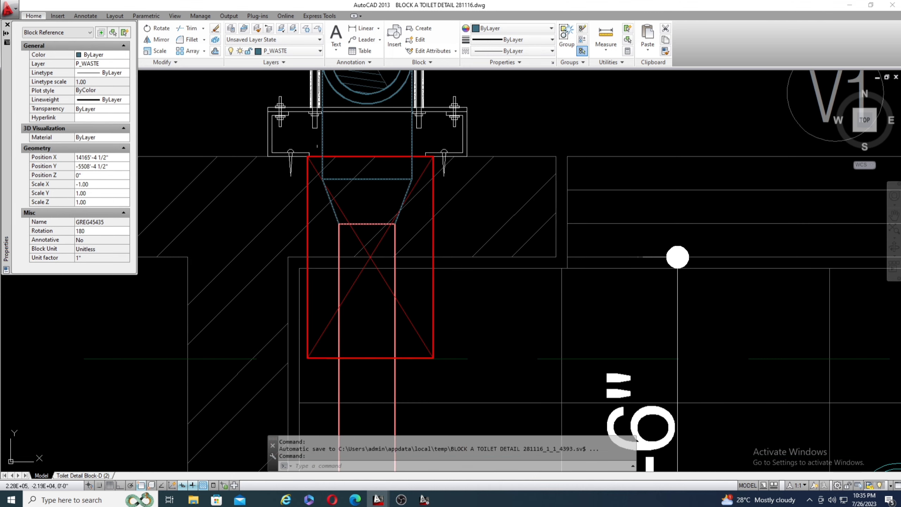
pyautogui.press('Escape')
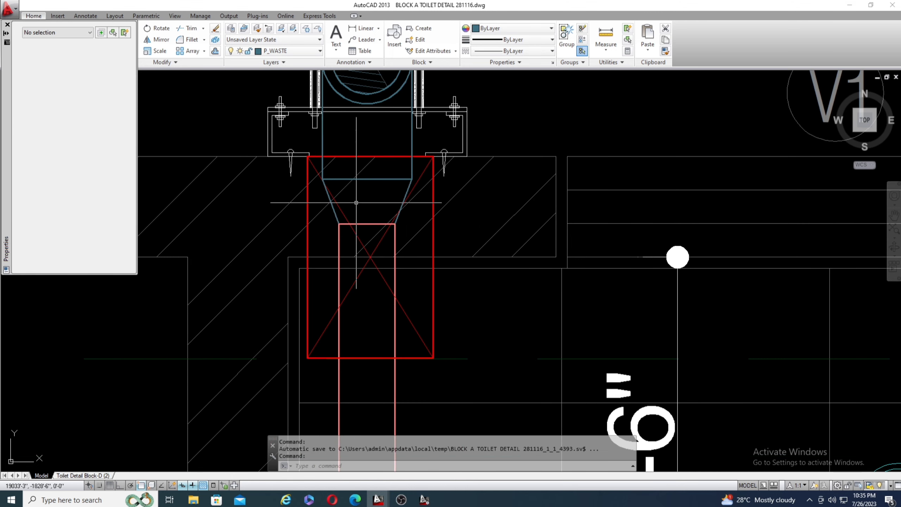
# Trace the tan waste pipe from the wash basin's bottle trap to the floor trap beside the mixer.
pyautogui.scroll(-2, 349, 208)
pyautogui.scroll(-5, 349, 167)
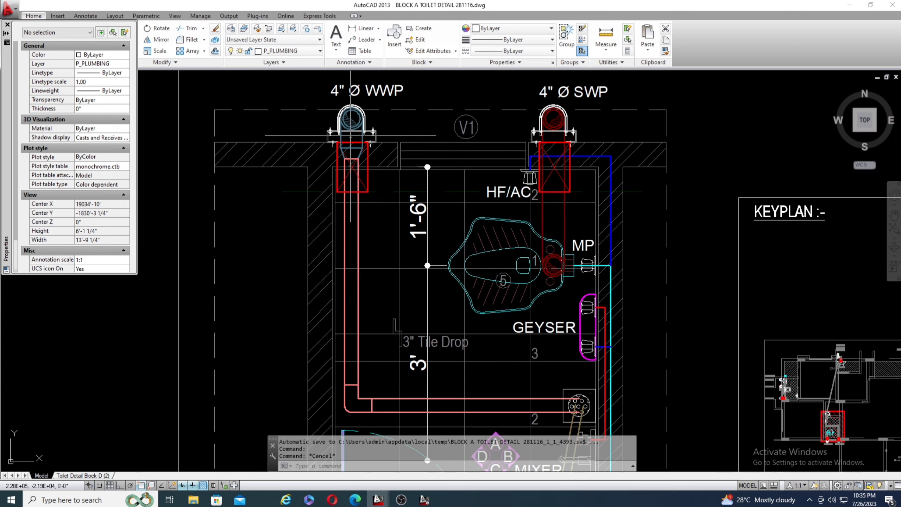
pyautogui.scroll(3, 438, 287)
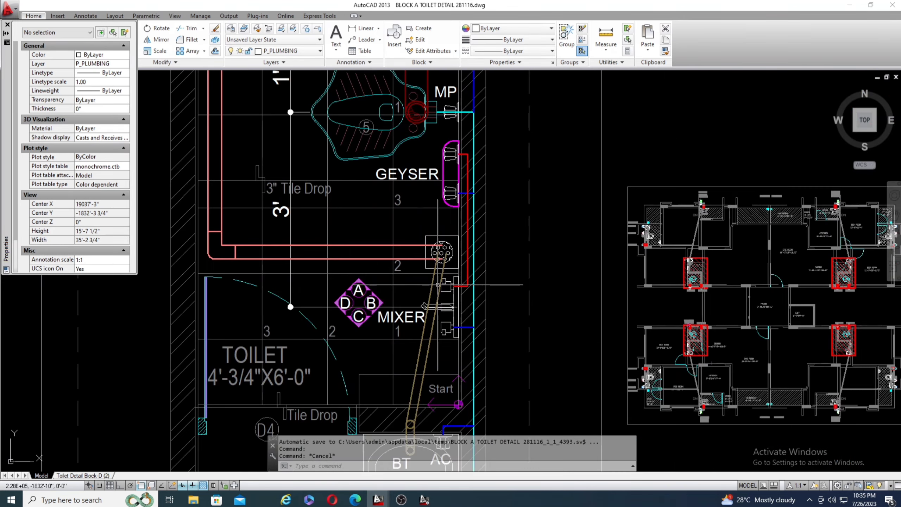
pyautogui.scroll(-2, 426, 308)
pyautogui.scroll(2, 408, 331)
pyautogui.scroll(4, 397, 304)
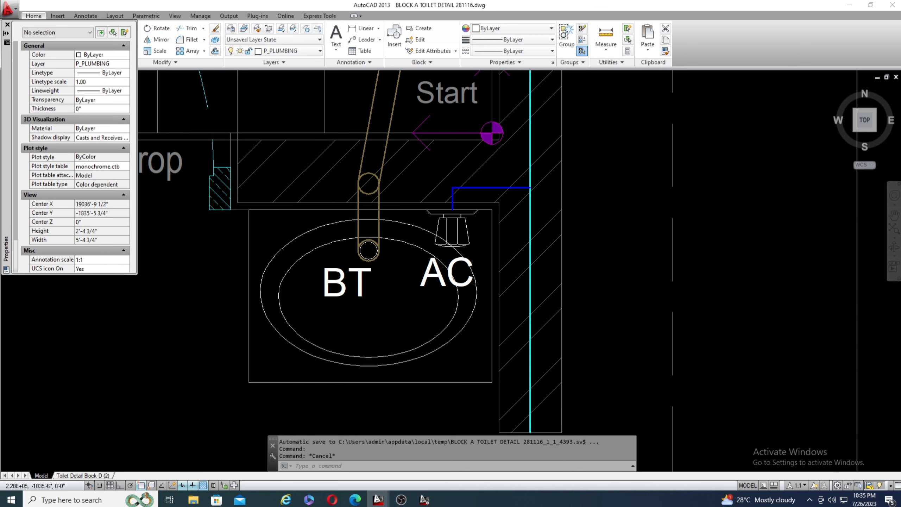
pyautogui.scroll(-3, 374, 274)
pyautogui.scroll(1, 373, 273)
pyautogui.scroll(3, 351, 151)
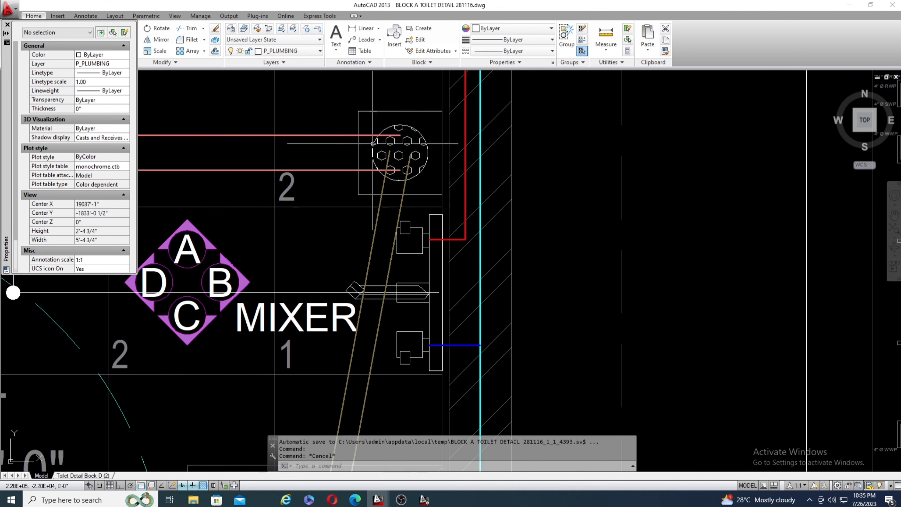
pyautogui.scroll(-2, 351, 151)
pyautogui.scroll(-2, 348, 152)
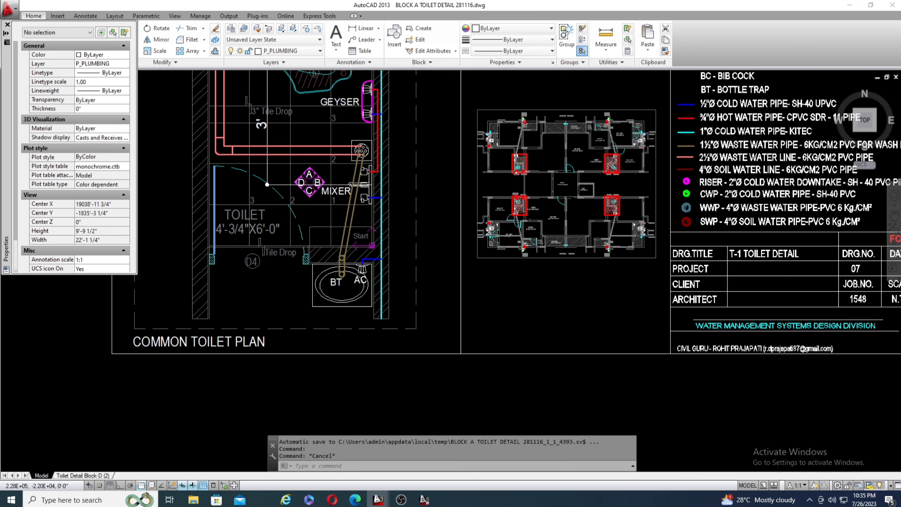
# Compare the wash basin's waste pipe in the plan with the pipe sizes and materials listed in the legend.
pyautogui.scroll(-3, 348, 152)
pyautogui.scroll(4, 340, 170)
pyautogui.scroll(-1, 334, 195)
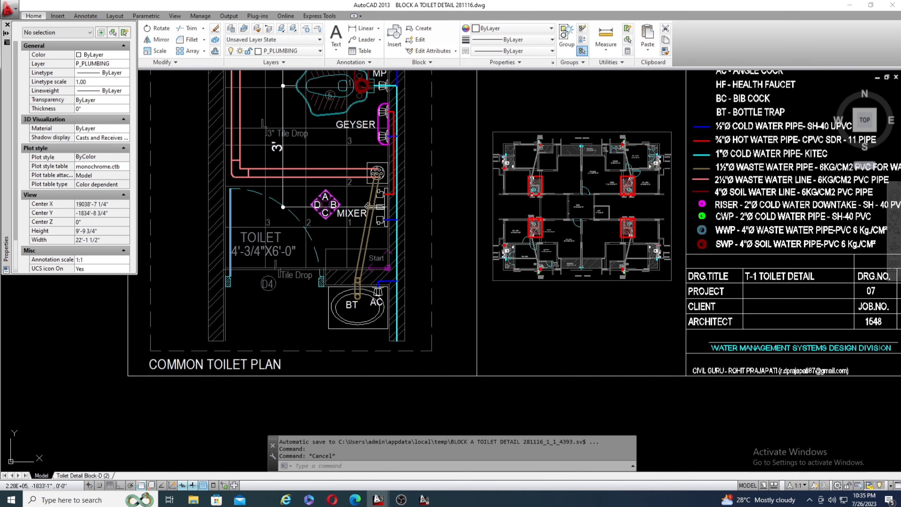
pyautogui.scroll(2, 368, 206)
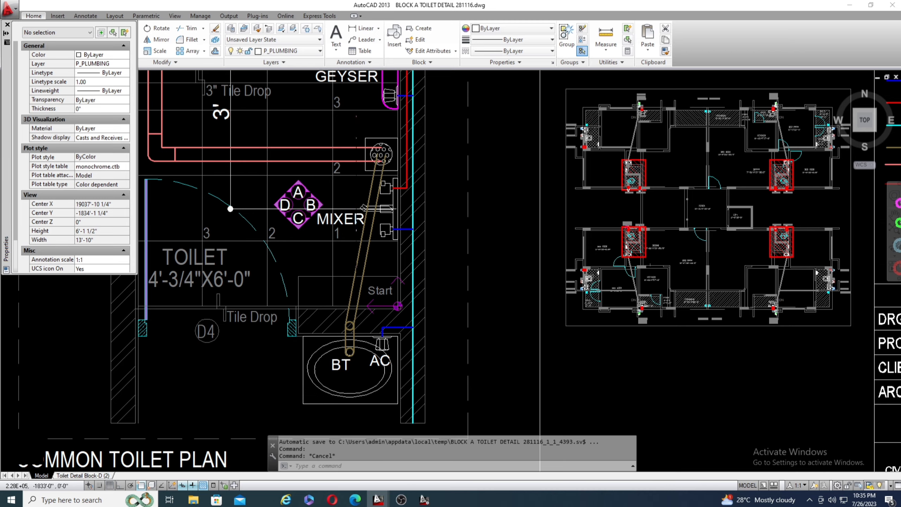
pyautogui.scroll(-2, 320, 195)
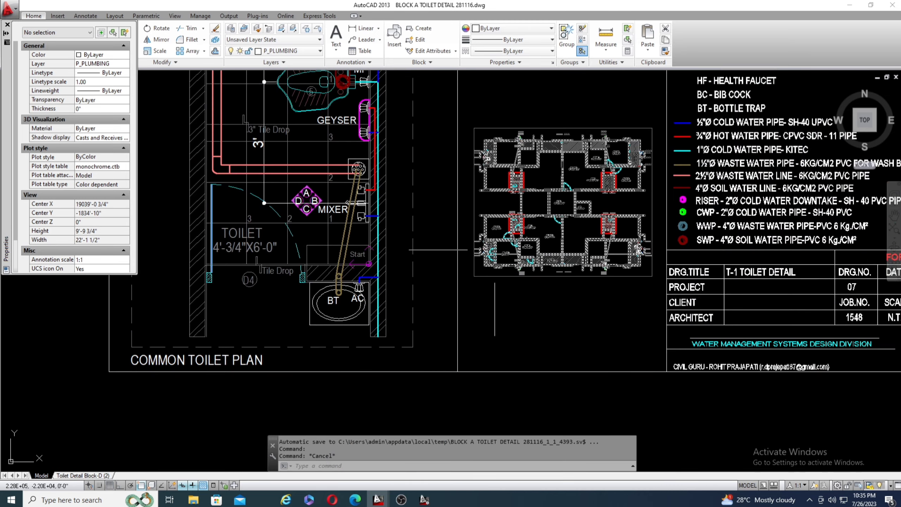
pyautogui.scroll(2, 736, 165)
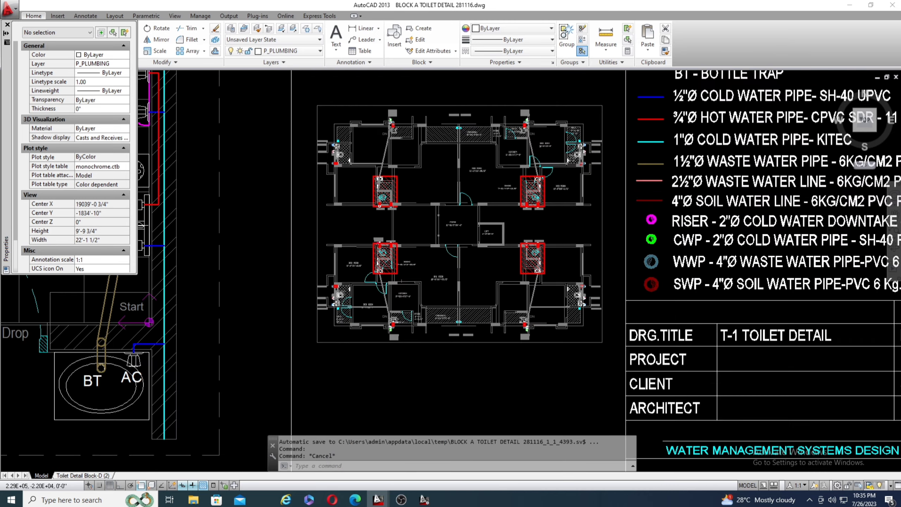
pyautogui.scroll(2, 736, 166)
pyautogui.scroll(-1, 511, 175)
pyautogui.scroll(-1, 402, 194)
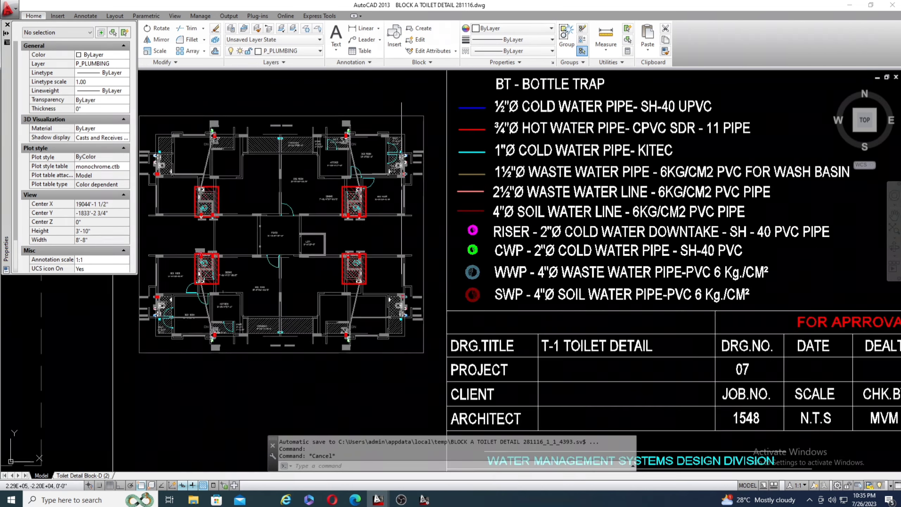
pyautogui.scroll(-2, 402, 193)
pyautogui.scroll(4, 644, 180)
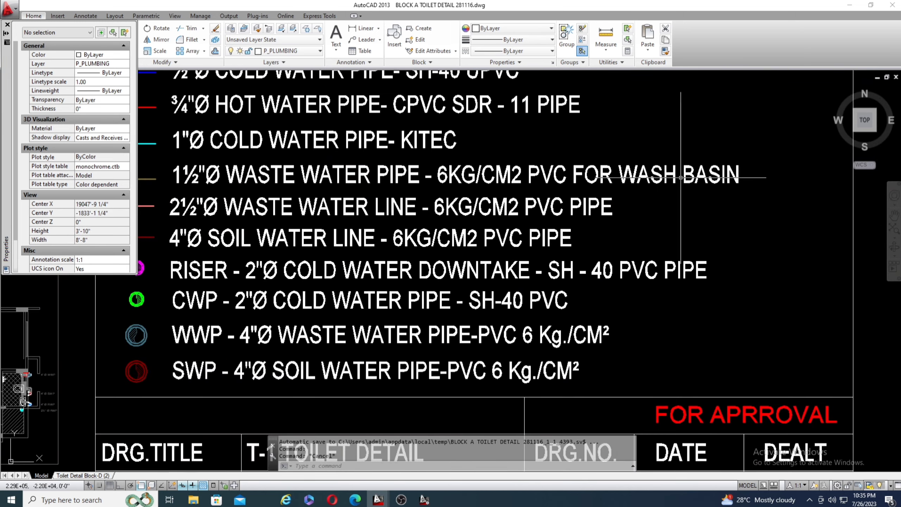
pyautogui.scroll(-2, 484, 166)
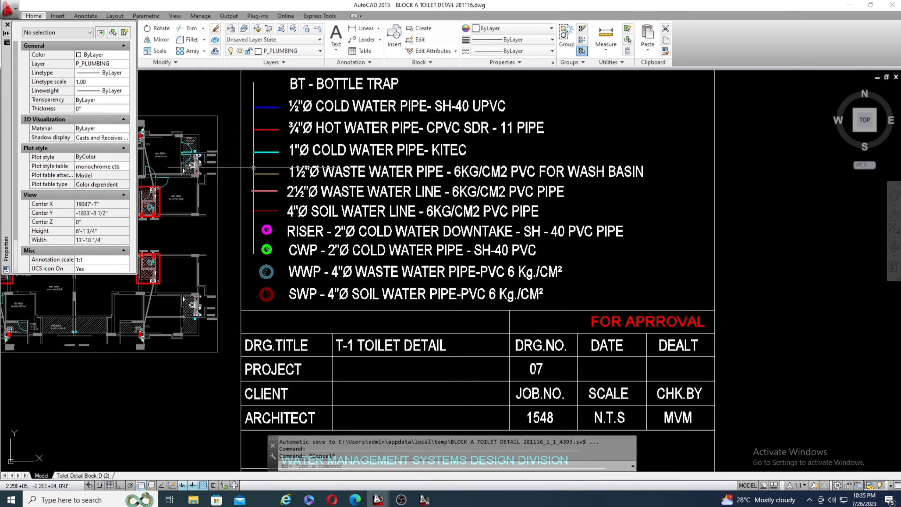
# Highlight the legend entry 1½"Ø WASTE WATER PIPE - 6KG/CM2 PVC FOR WASH BASIN with its line sample, then clear the selection.
pyautogui.scroll(2, 253, 168)
pyautogui.click(241, 157)
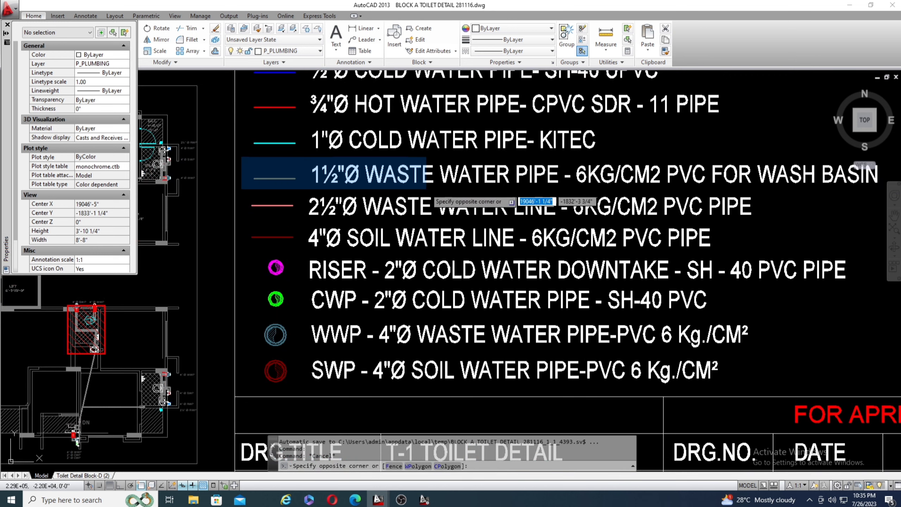
pyautogui.click(878, 191)
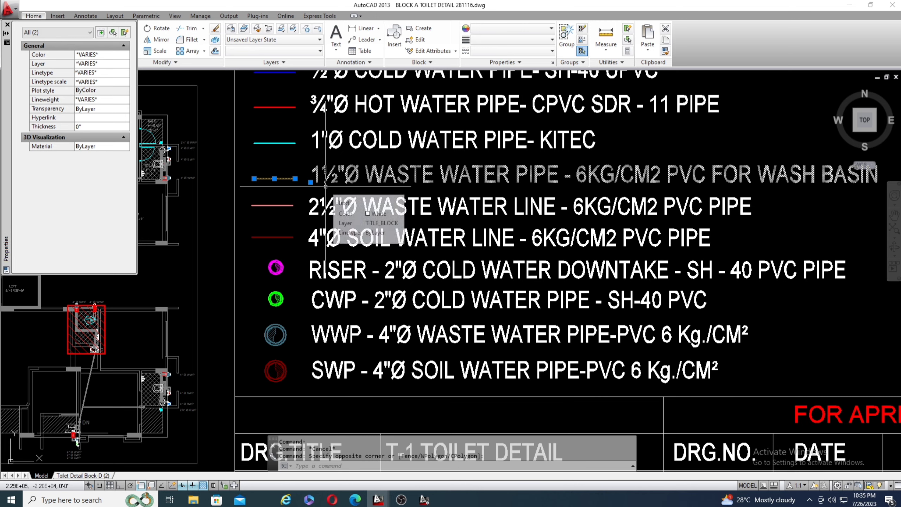
pyautogui.press('Escape')
pyautogui.press('Escape')
pyautogui.scroll(-4, 493, 166)
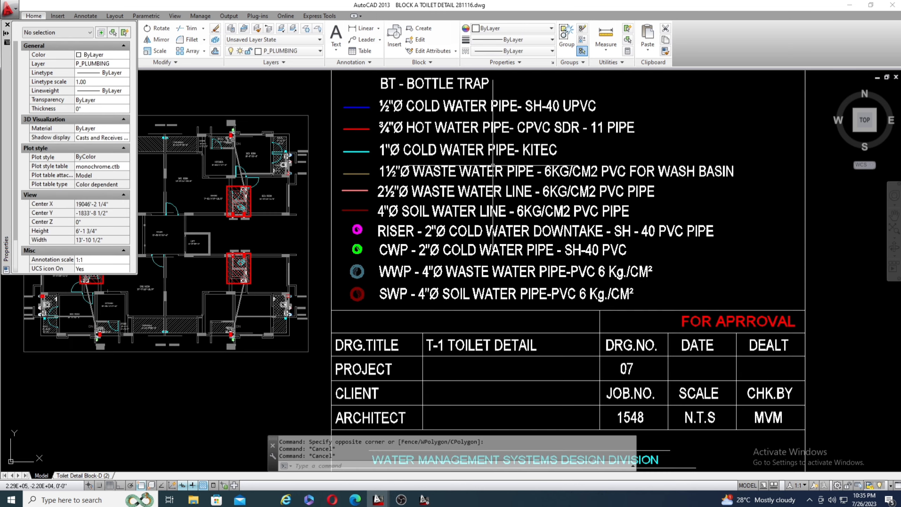
# Return from the legend to the wash basin and review its tan waste pipe running to the floor trap.
pyautogui.scroll(4, 222, 271)
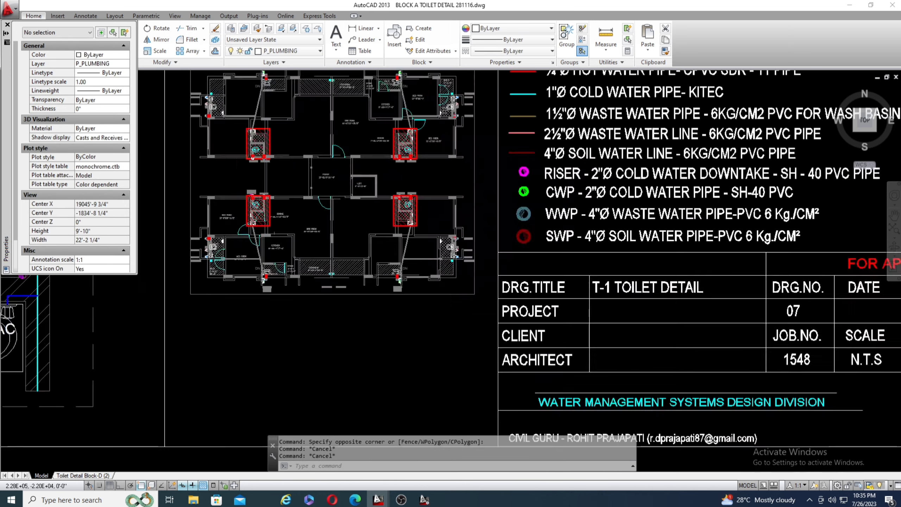
pyautogui.scroll(-4, 287, 273)
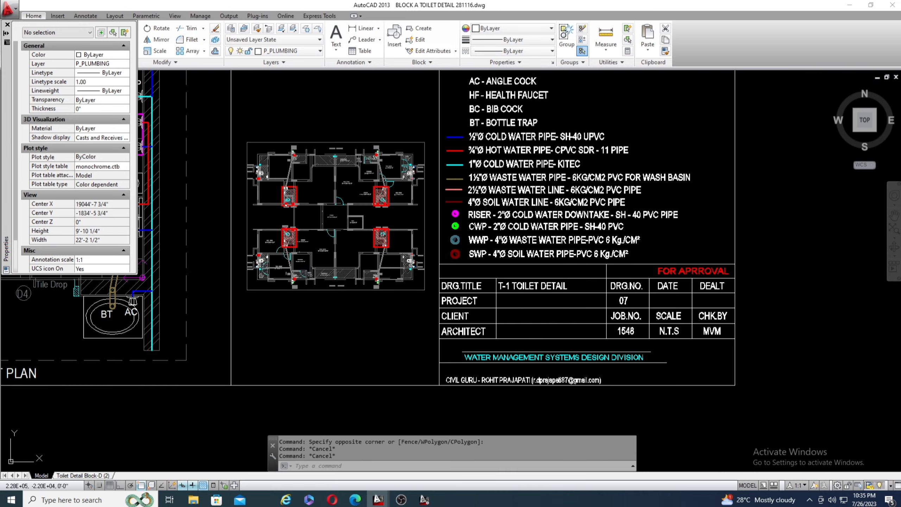
pyautogui.scroll(-4, 431, 237)
pyautogui.scroll(4, 315, 252)
pyautogui.scroll(4, 291, 268)
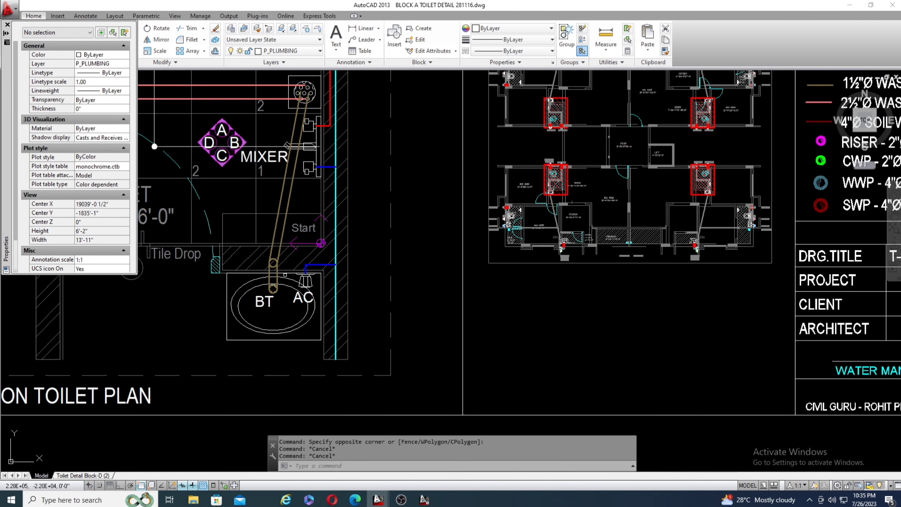
pyautogui.scroll(-3, 291, 268)
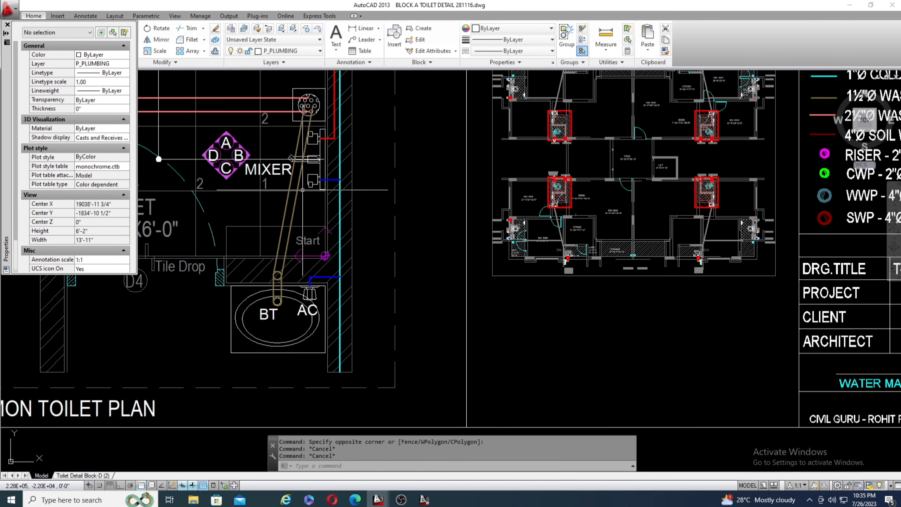
# Compare the pink waste line from the floor trap with the waste water line sizes and materials in the legend.
pyautogui.scroll(-2, 335, 149)
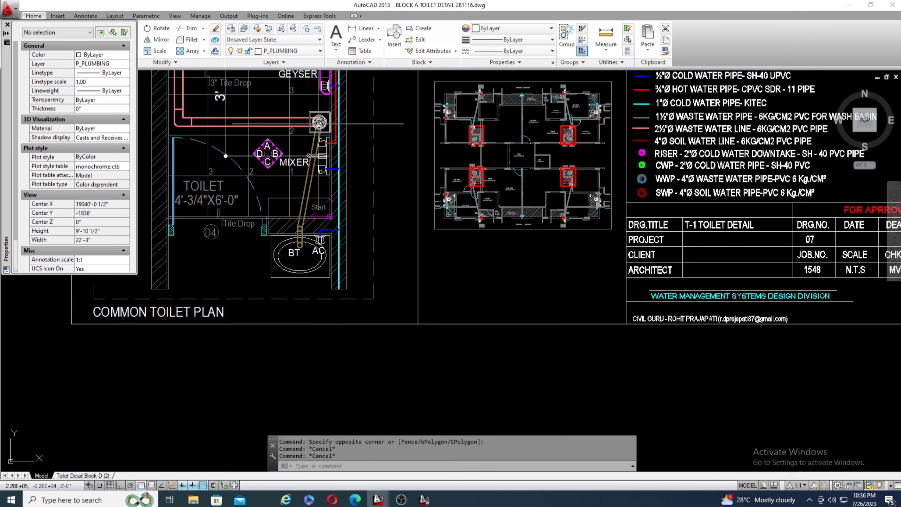
pyautogui.scroll(-2, 224, 189)
pyautogui.scroll(5, 224, 134)
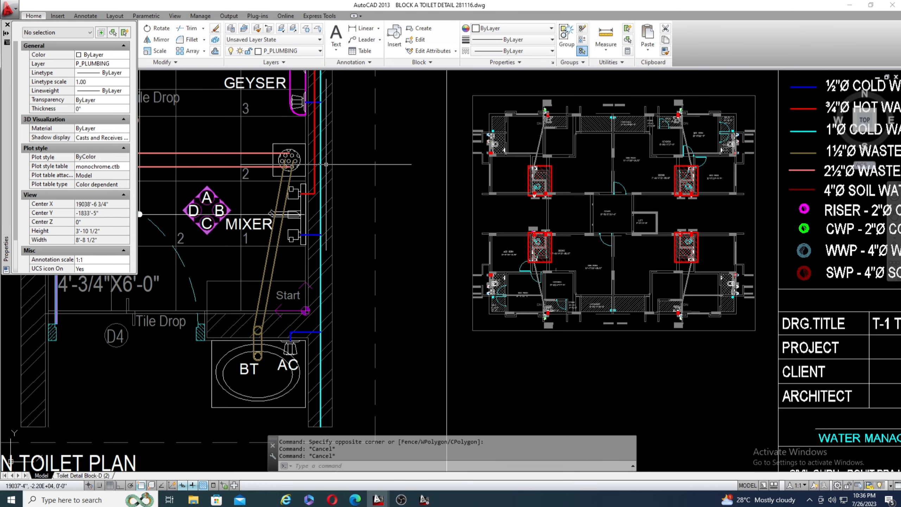
pyautogui.scroll(-2, 325, 165)
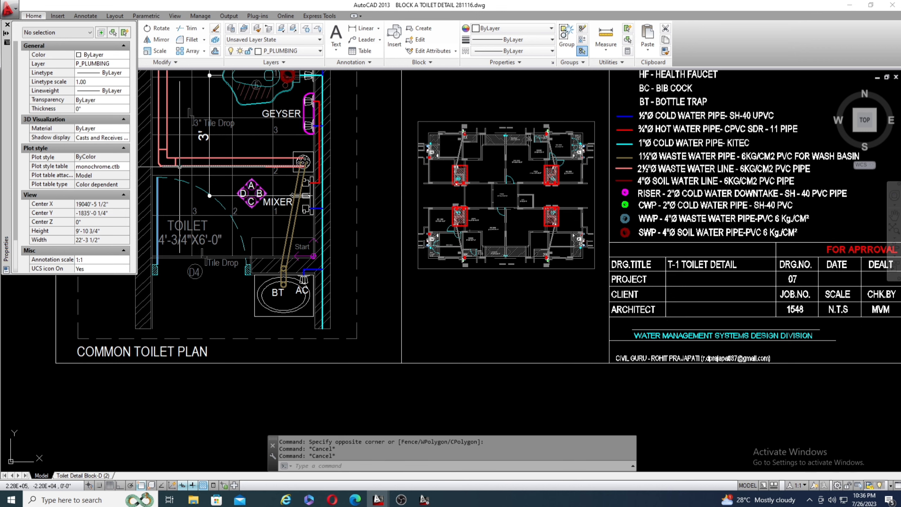
pyautogui.scroll(4, 679, 165)
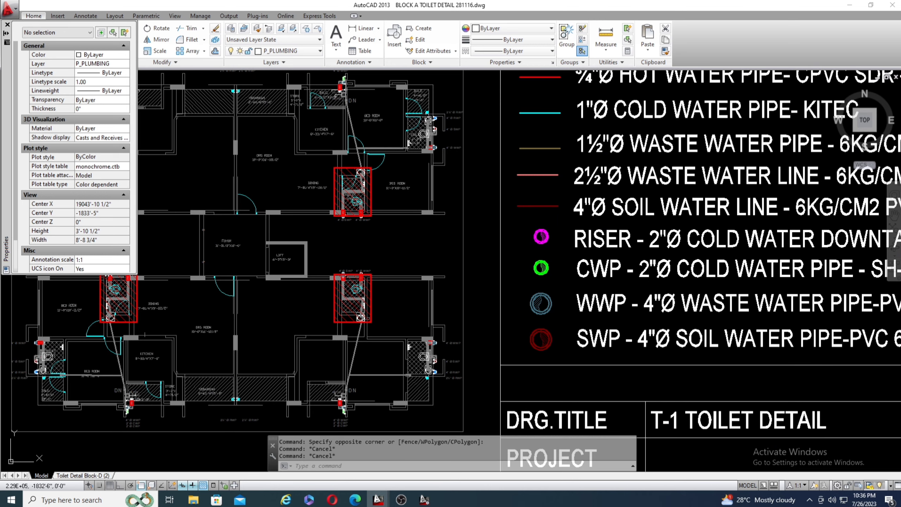
pyautogui.scroll(-4, 511, 191)
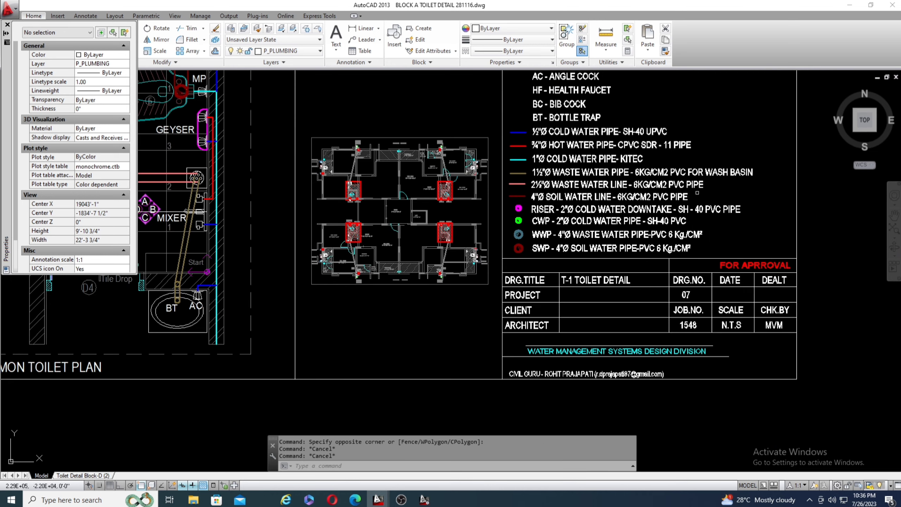
pyautogui.scroll(-2, 713, 197)
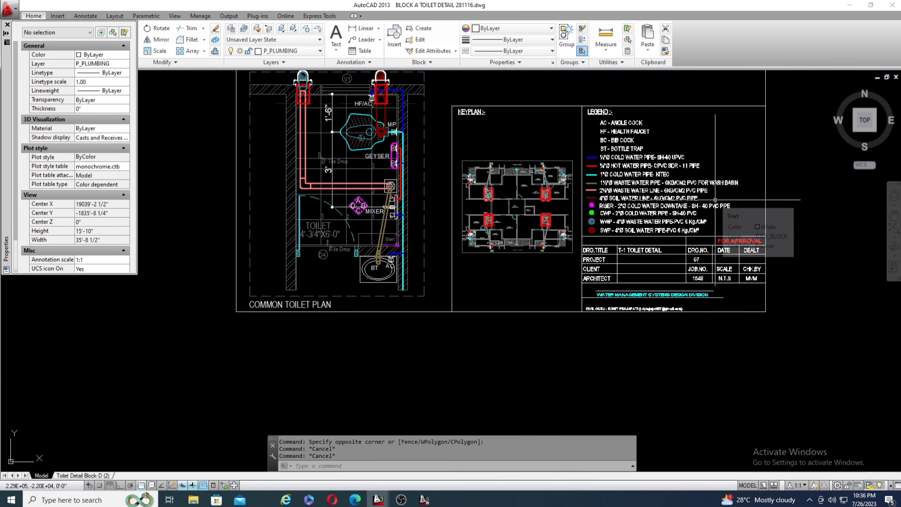
# Review the common toilet plan from the door and wash basin up to the geyser and WC connections.
pyautogui.scroll(-2, 450, 323)
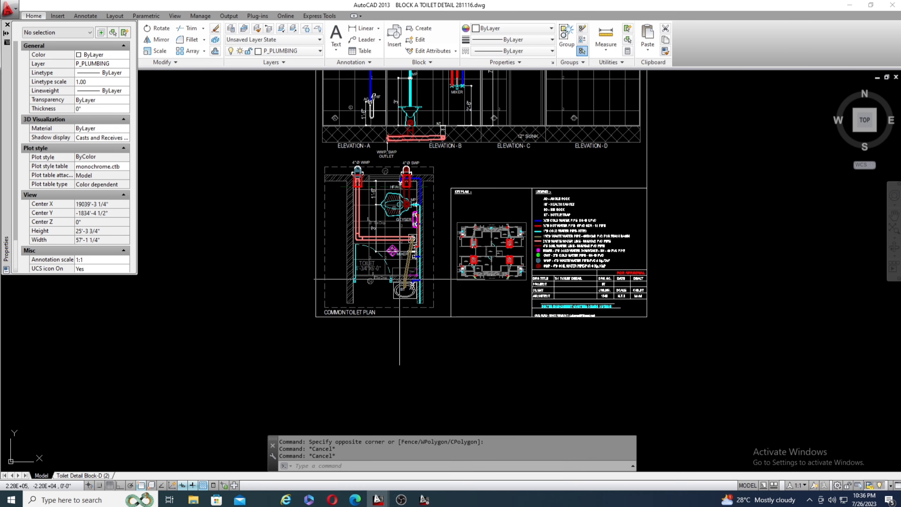
pyautogui.scroll(-2, 399, 279)
pyautogui.scroll(4, 368, 225)
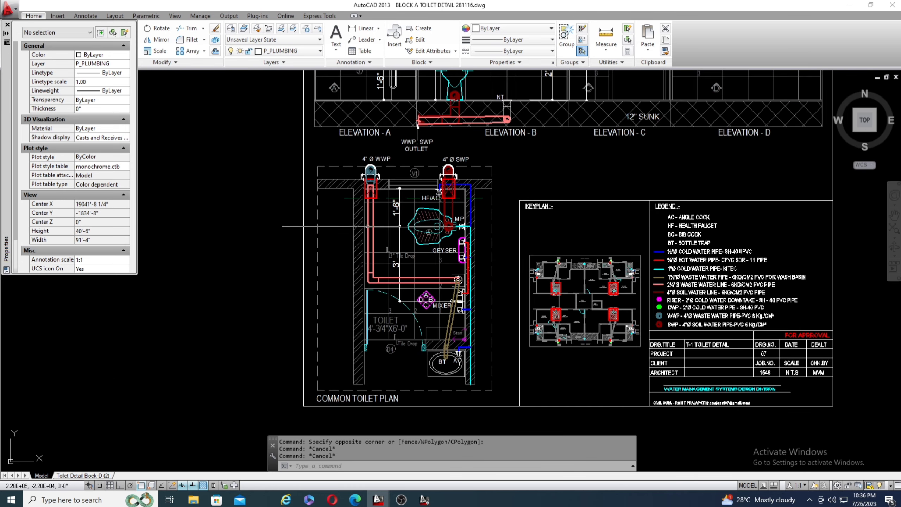
pyautogui.scroll(4, 441, 355)
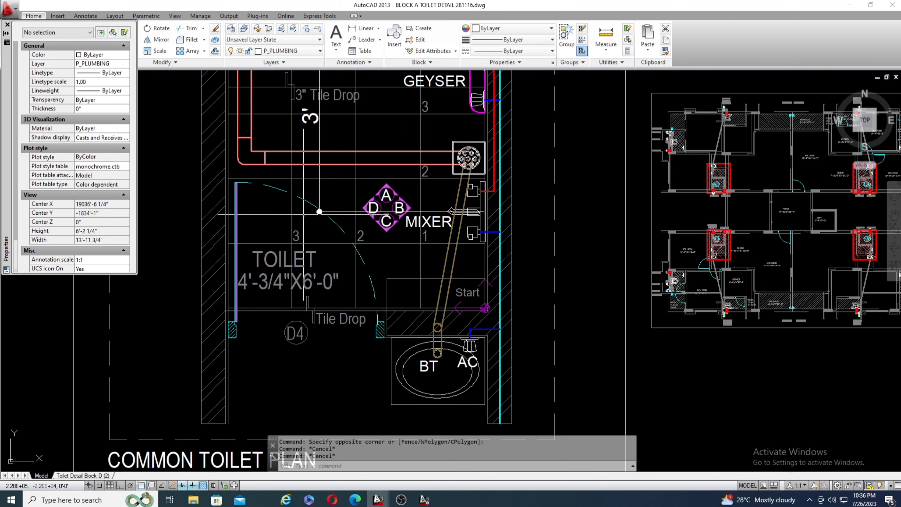
pyautogui.scroll(-2, 302, 242)
pyautogui.scroll(-3, 313, 223)
pyautogui.scroll(8, 428, 155)
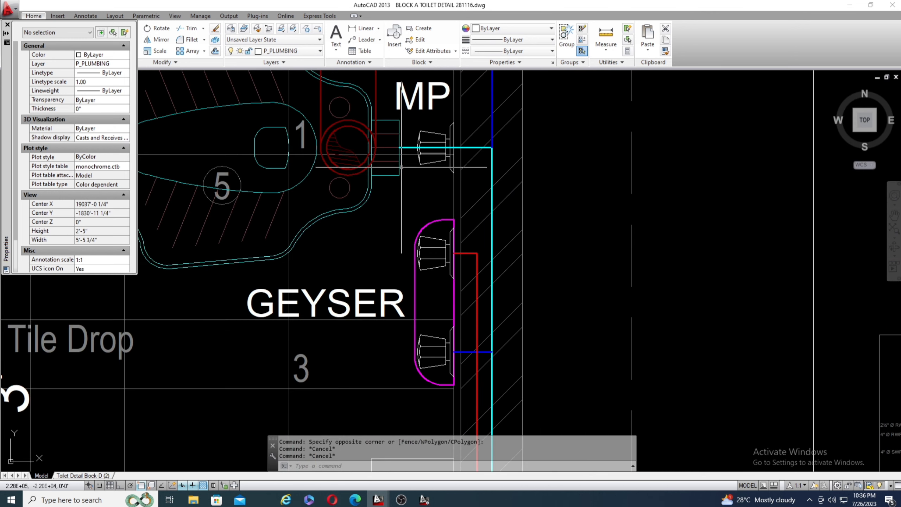
pyautogui.scroll(-6, 370, 270)
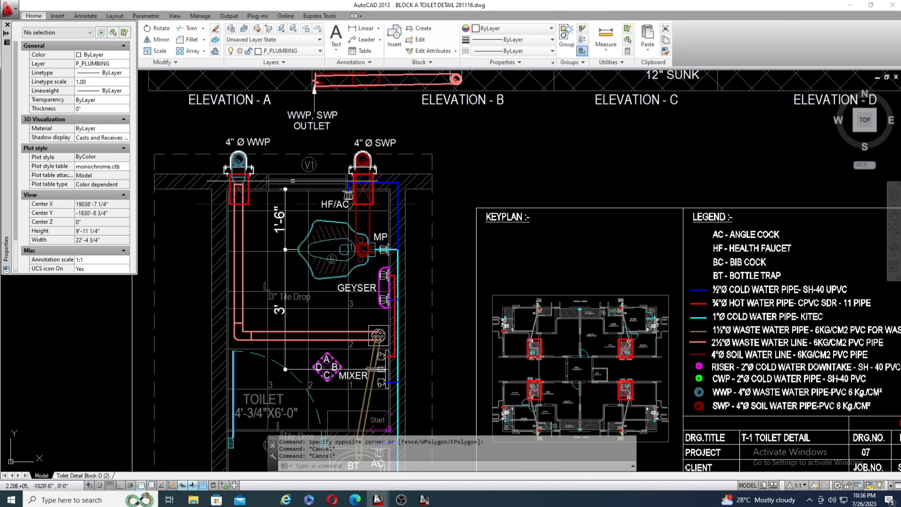
# Relate the wall elevations to the A, B, C and D direction marker beside the mixer in the toilet plan.
pyautogui.scroll(-7, 314, 107)
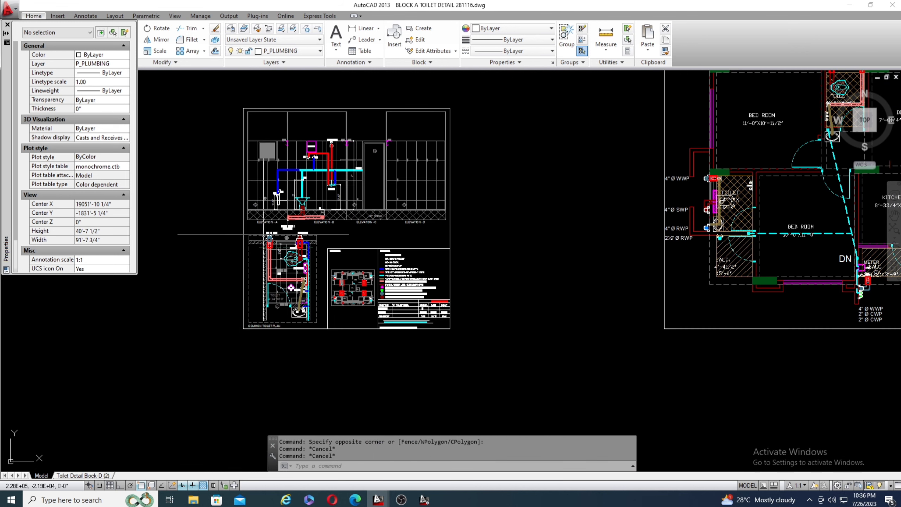
pyautogui.scroll(3, 319, 114)
pyautogui.scroll(2, 221, 170)
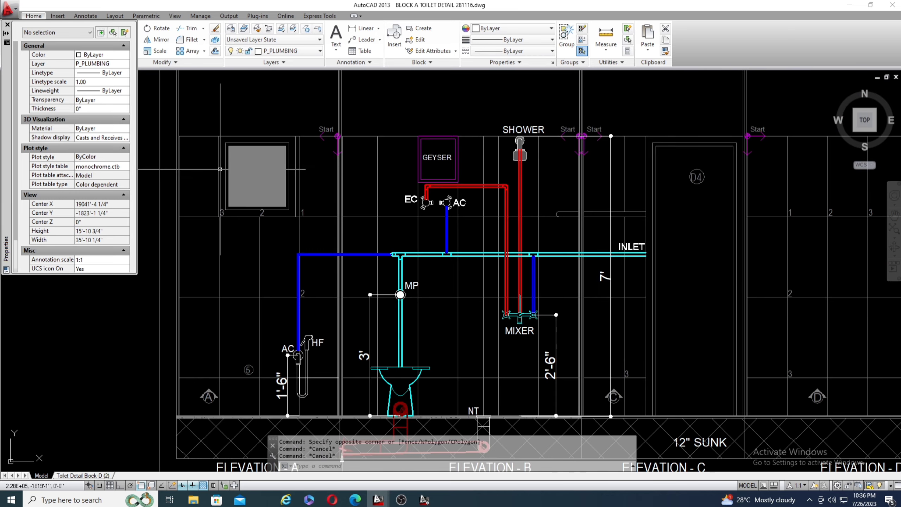
pyautogui.scroll(-2, 248, 121)
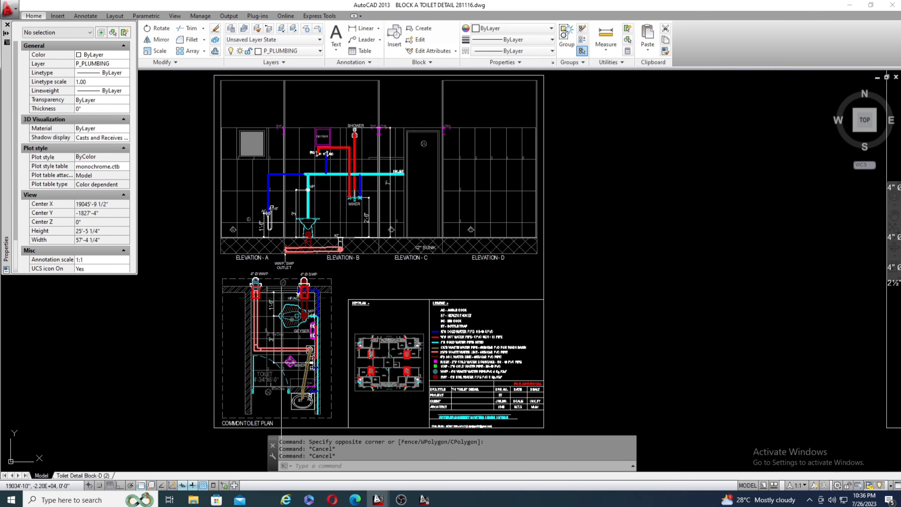
pyautogui.scroll(10, 285, 366)
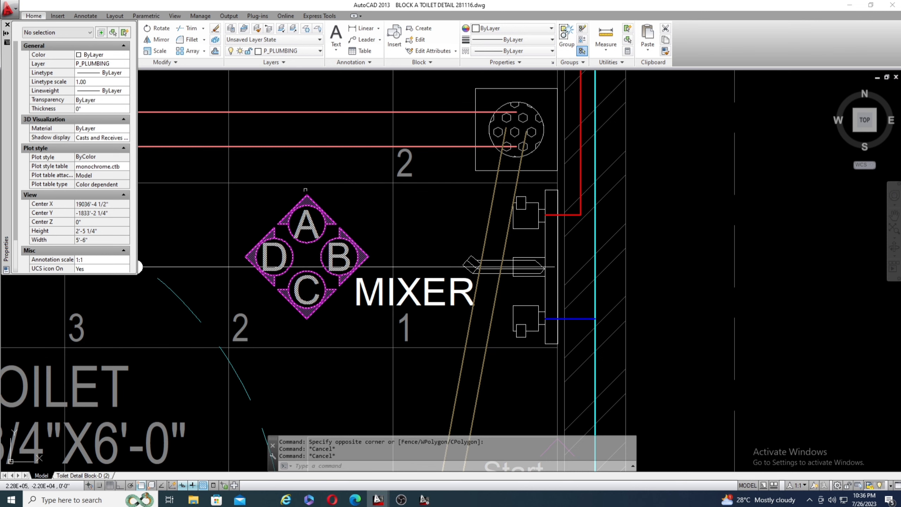
pyautogui.scroll(-8, 301, 196)
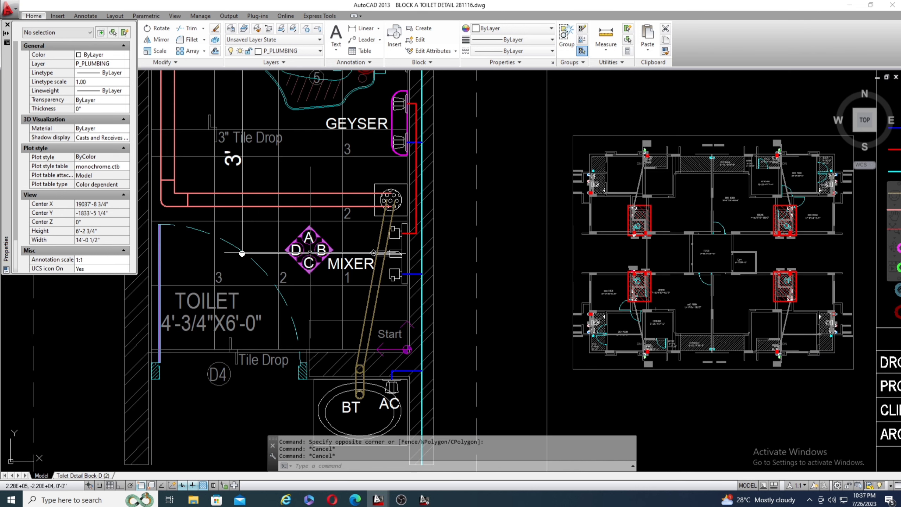
# Examine the plan's side wall from the WWP and SWP stacks down to the mixer and wash basin.
pyautogui.scroll(4, 318, 118)
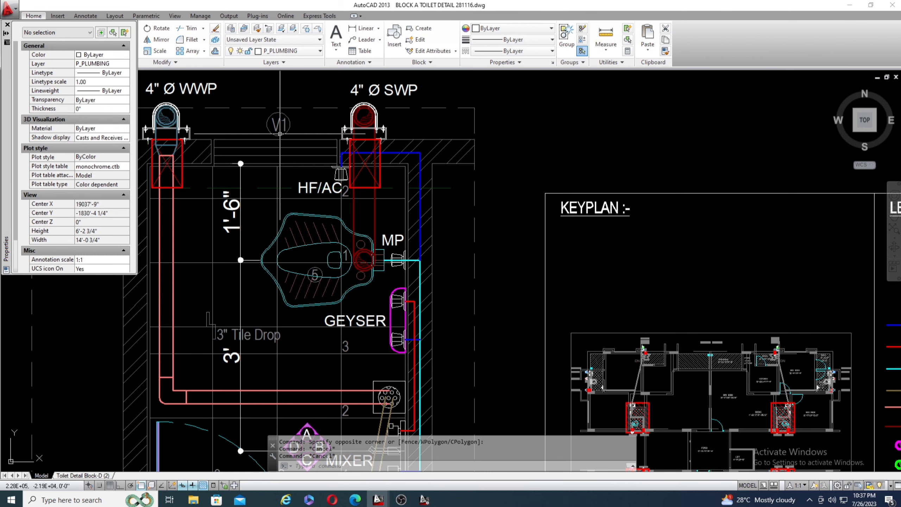
pyautogui.scroll(-4, 281, 134)
pyautogui.scroll(4, 294, 290)
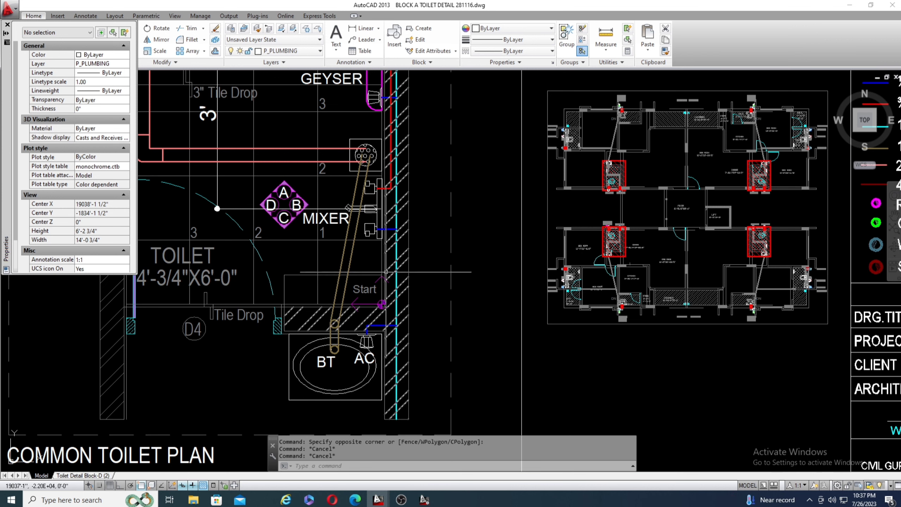
pyautogui.scroll(-4, 376, 304)
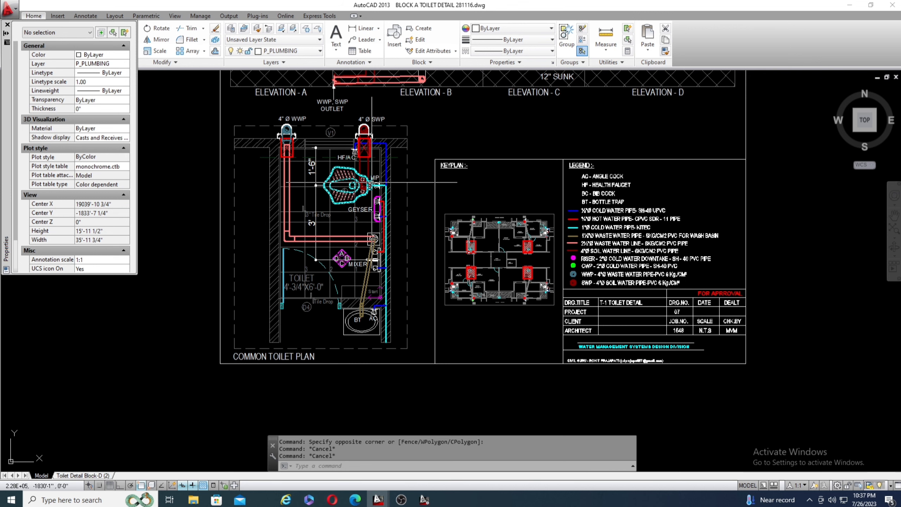
pyautogui.scroll(4, 360, 276)
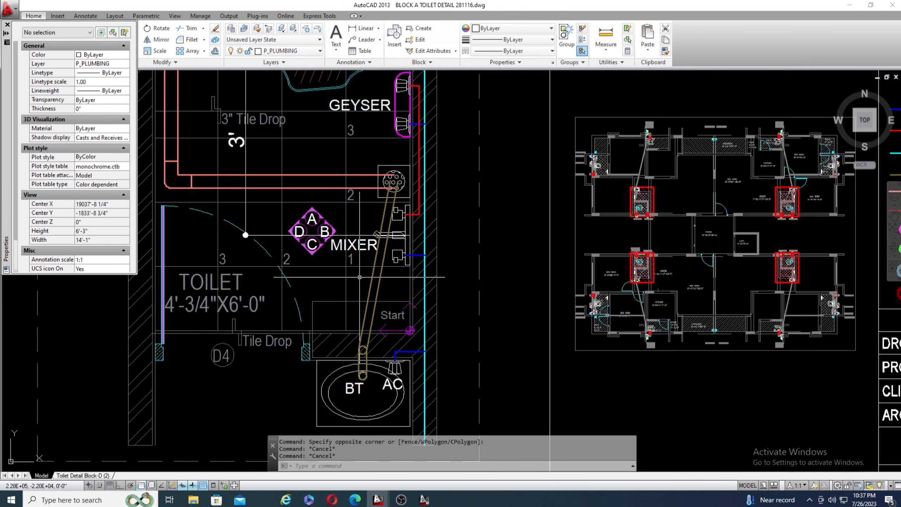
pyautogui.scroll(-2, 393, 225)
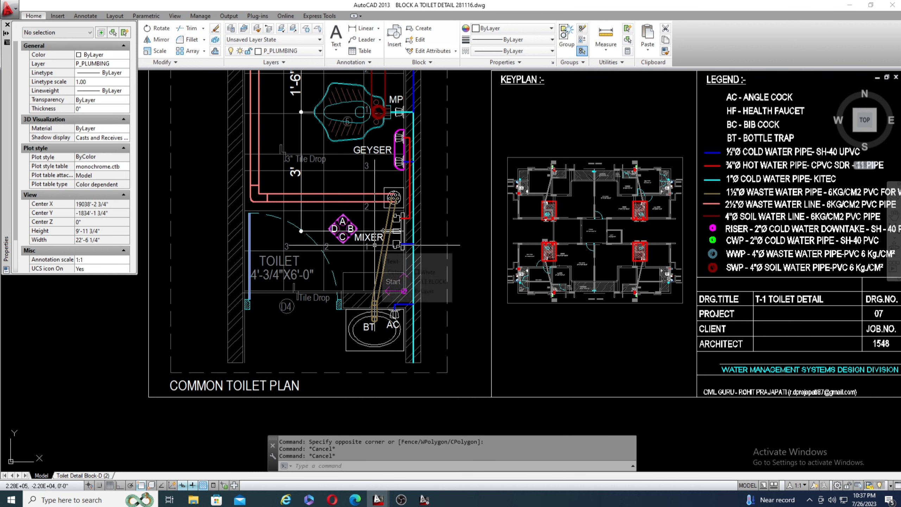
pyautogui.scroll(-2, 359, 274)
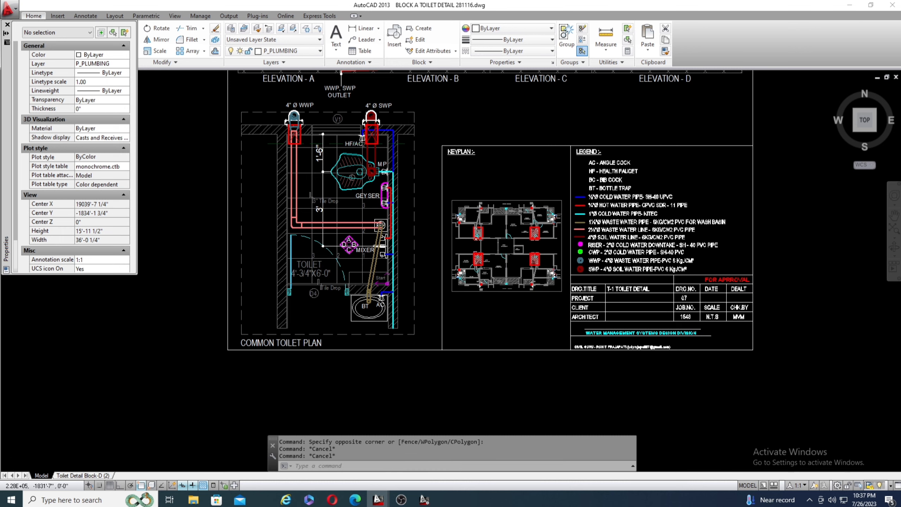
# Trace the cyan cold water pipe along the wall from the wash basin's angle cock past the mixer and geyser.
pyautogui.scroll(2, 409, 206)
pyautogui.scroll(1, 388, 332)
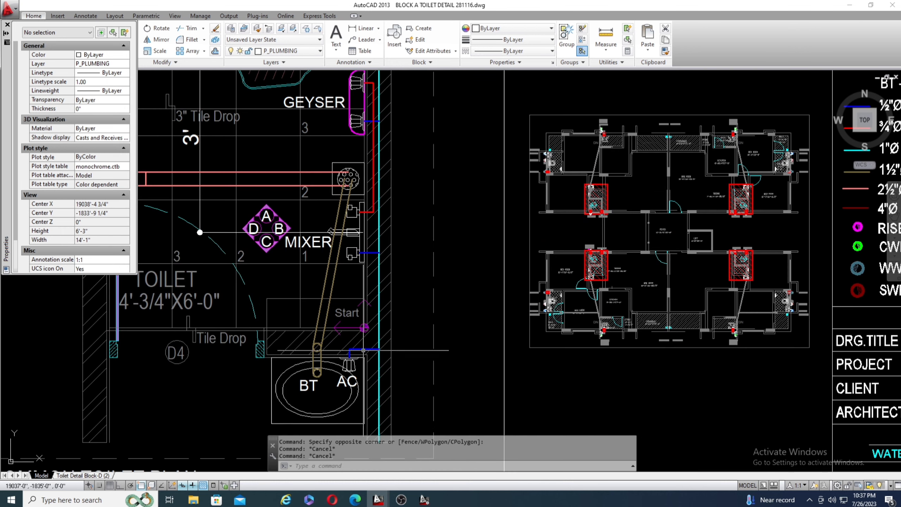
pyautogui.scroll(1, 383, 336)
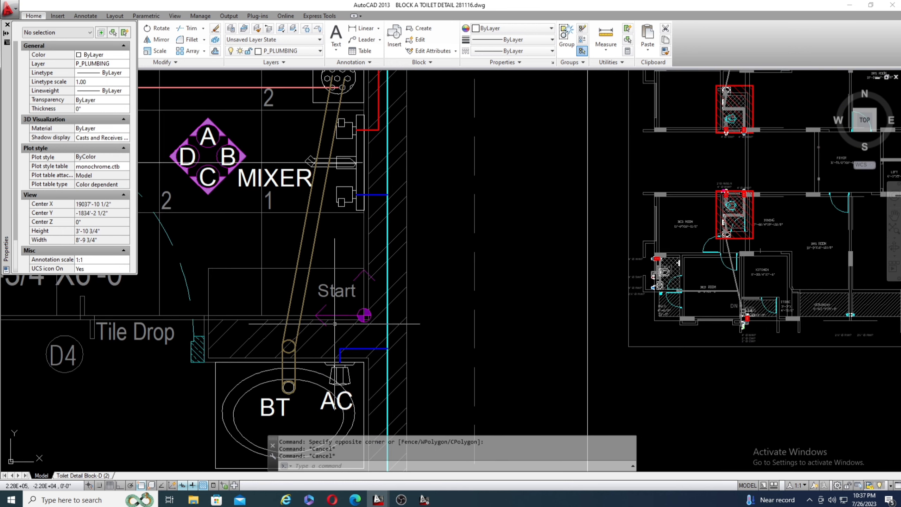
pyautogui.scroll(-2, 335, 323)
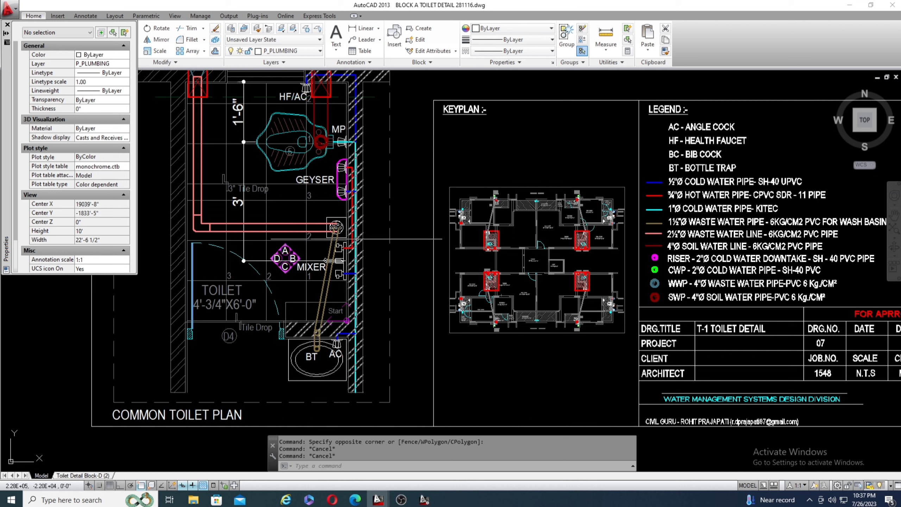
pyautogui.moveTo(358, 240)
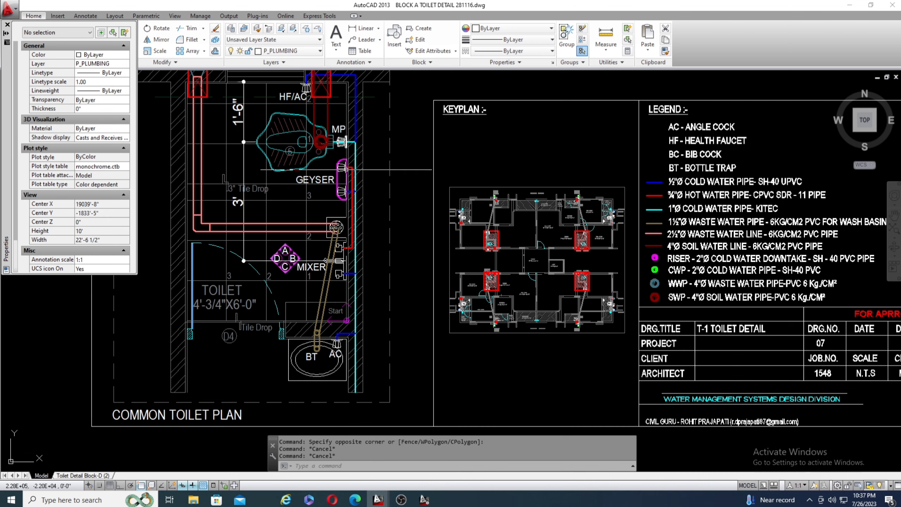
pyautogui.scroll(-2, 369, 250)
pyautogui.scroll(2, 351, 186)
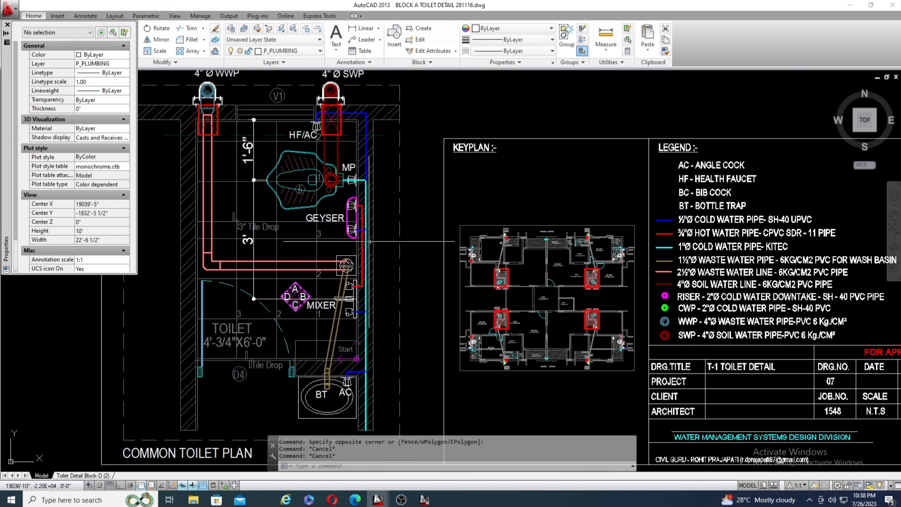
# Review the mixer, floor trap and wash basin connections around the elevation marker in the plan.
pyautogui.scroll(-2, 305, 270)
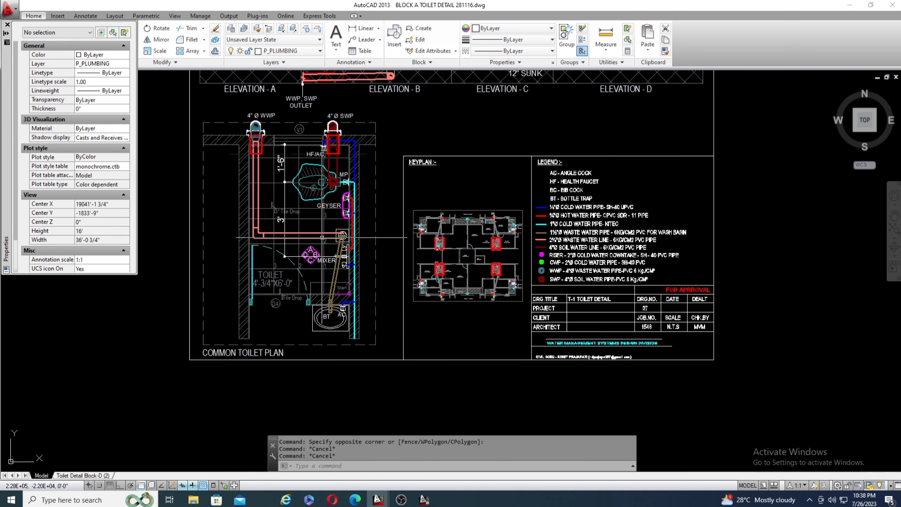
pyautogui.scroll(5, 304, 269)
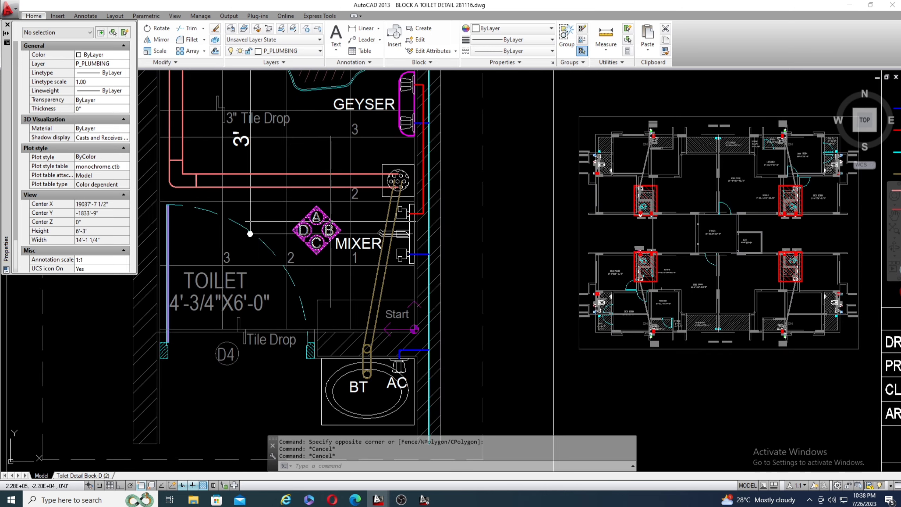
pyautogui.scroll(-2, 327, 225)
pyautogui.scroll(2, 339, 227)
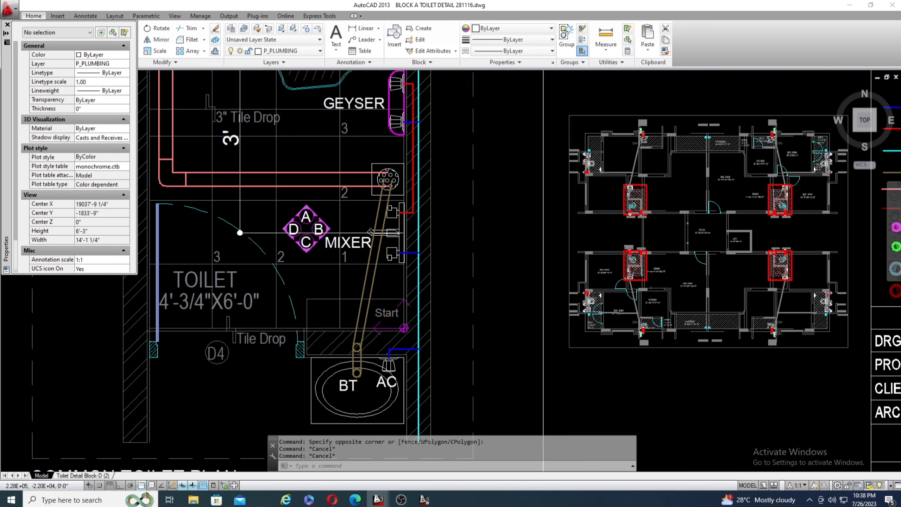
pyautogui.scroll(2, 338, 227)
pyautogui.scroll(-2, 300, 244)
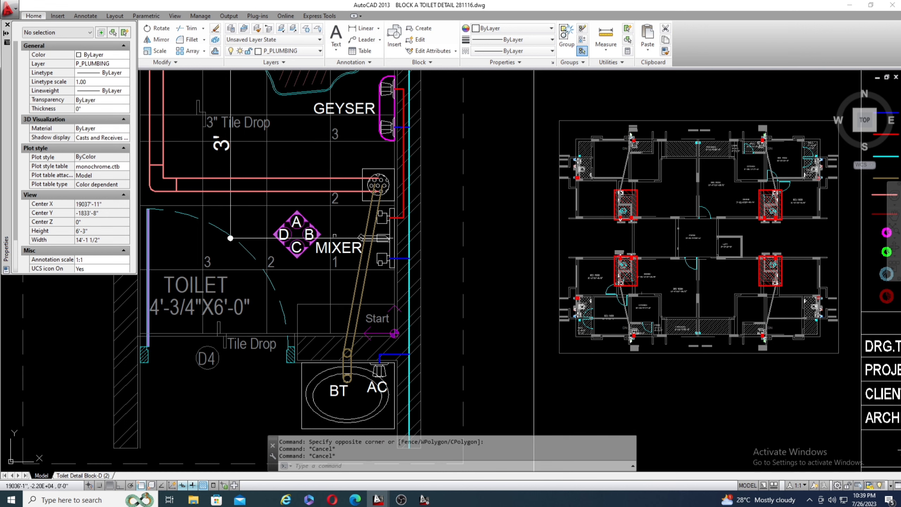
# Examine the cold water inlet pipe in the wall elevations, following it from the WC and mixer to the INLET label.
pyautogui.scroll(-4, 332, 298)
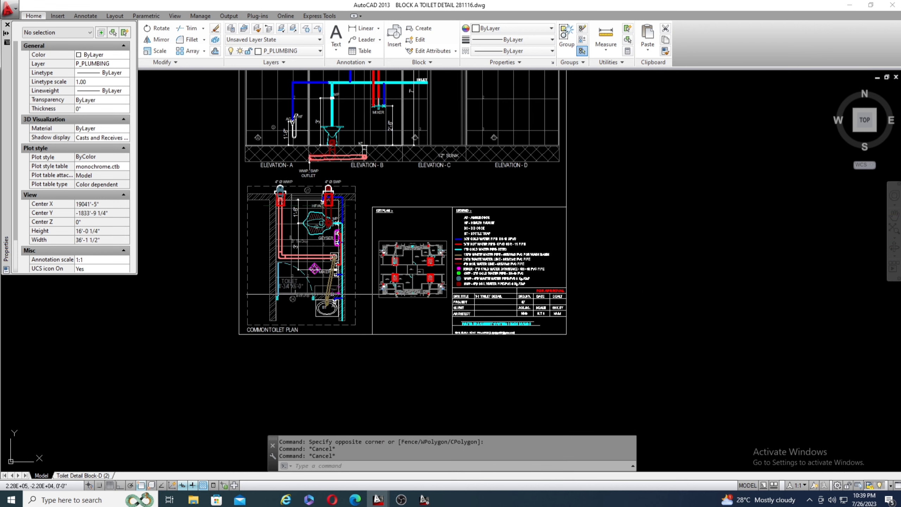
pyautogui.scroll(3, 332, 297)
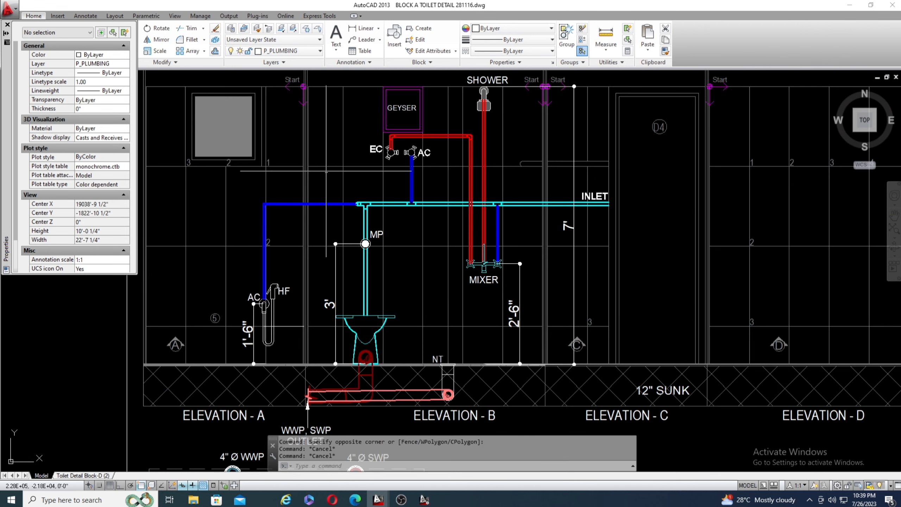
pyautogui.scroll(-1, 340, 206)
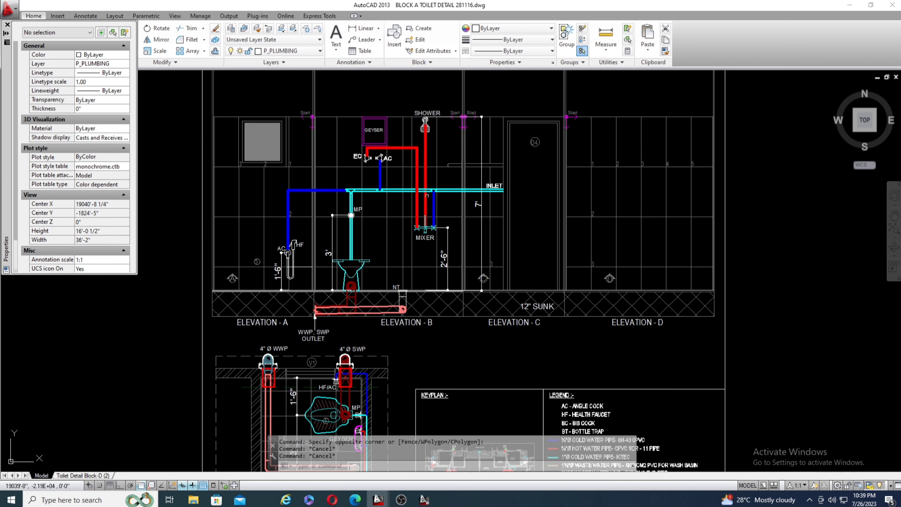
pyautogui.scroll(4, 477, 184)
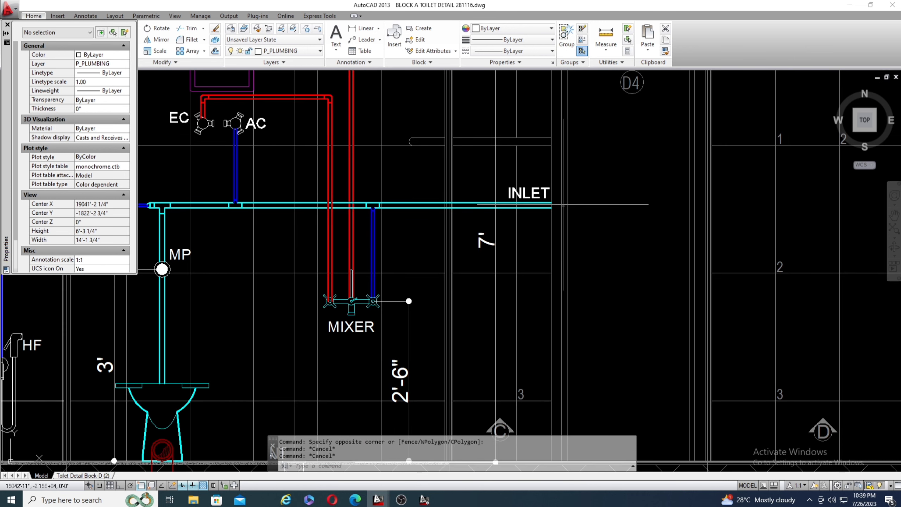
# Examine the cyan cold water pipe in Elevation B from the INLET label to the WC, including the blue branch to the mixer.
pyautogui.scroll(-4, 524, 162)
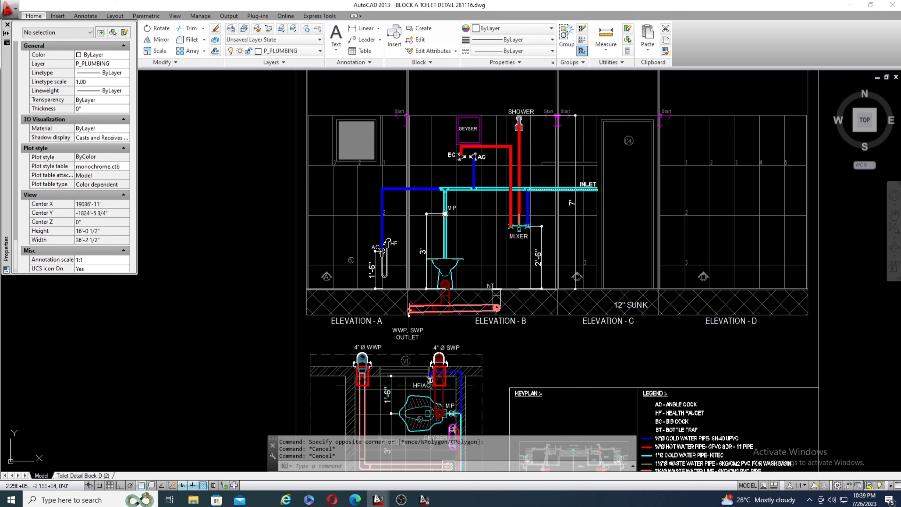
pyautogui.scroll(4, 464, 187)
pyautogui.scroll(-3, 465, 187)
pyautogui.scroll(1, 465, 187)
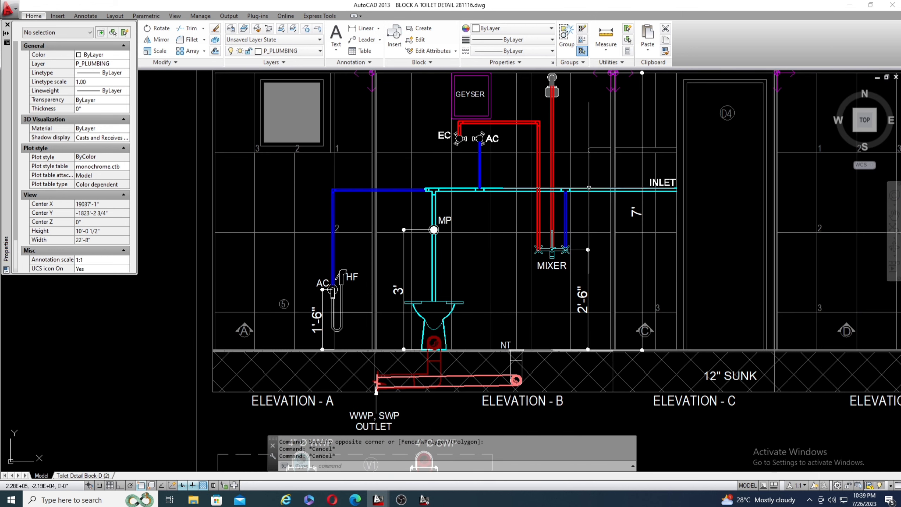
pyautogui.scroll(2, 573, 185)
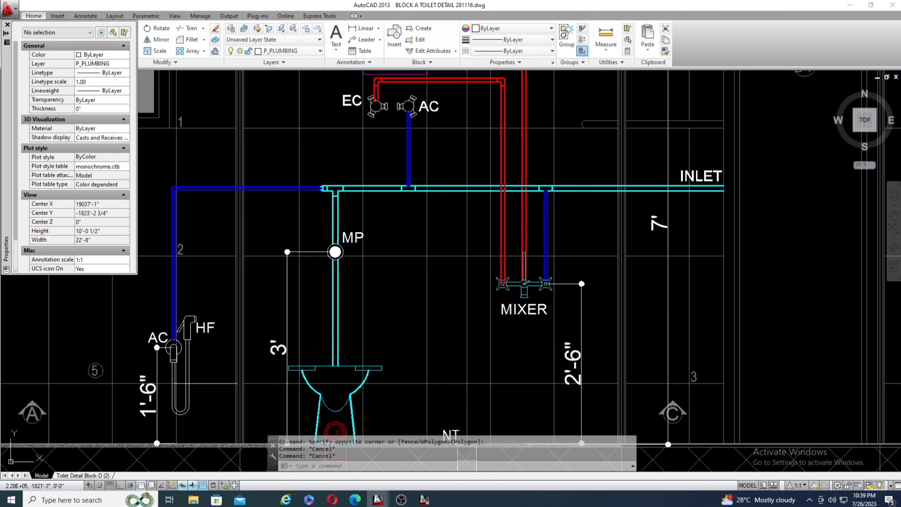
pyautogui.moveTo(594, 193)
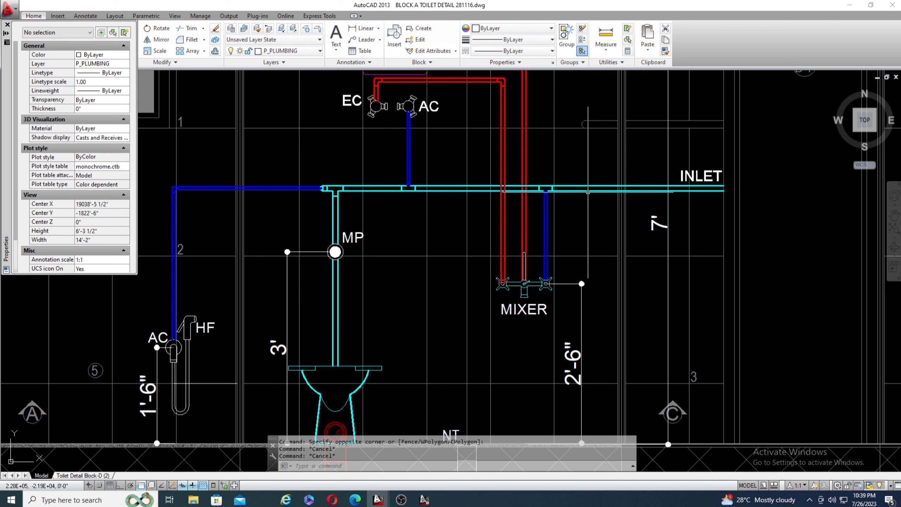
pyautogui.moveTo(504, 203)
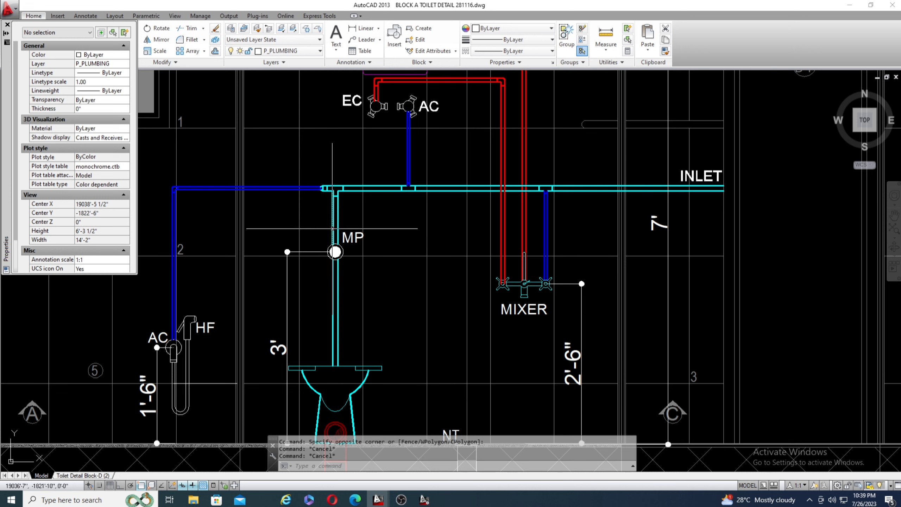
pyautogui.scroll(4, 588, 212)
pyautogui.scroll(-4, 403, 200)
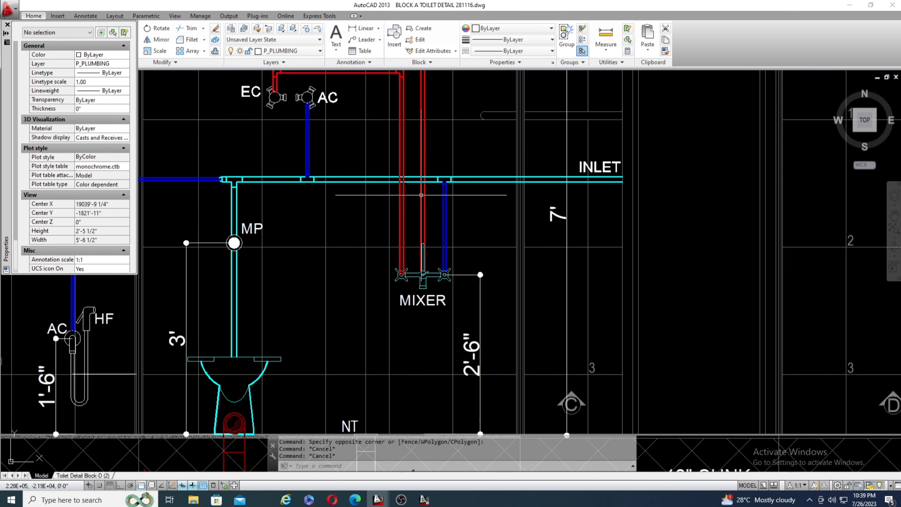
pyautogui.scroll(4, 469, 249)
pyautogui.scroll(2, 443, 270)
pyautogui.scroll(-4, 415, 181)
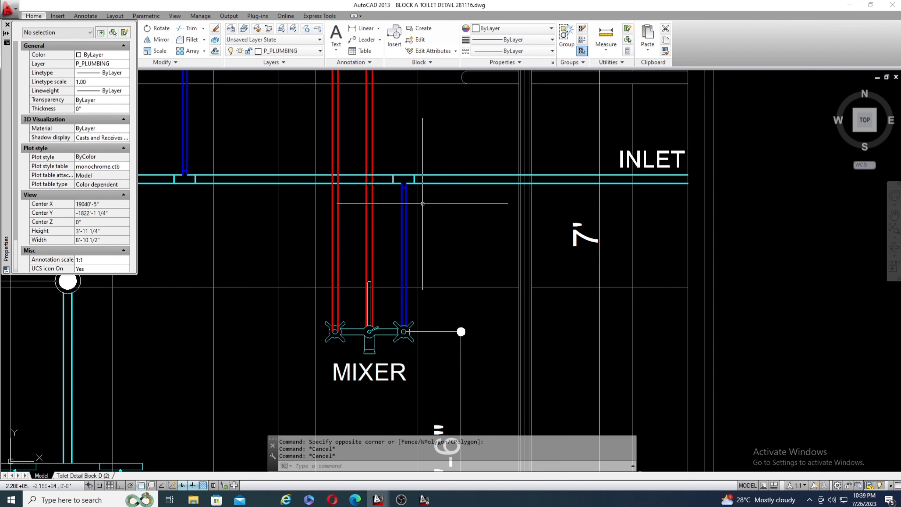
# Trace the blue cold water branch from the main pipe to the health faucet's angle cock in Elevation A.
pyautogui.scroll(-4, 593, 196)
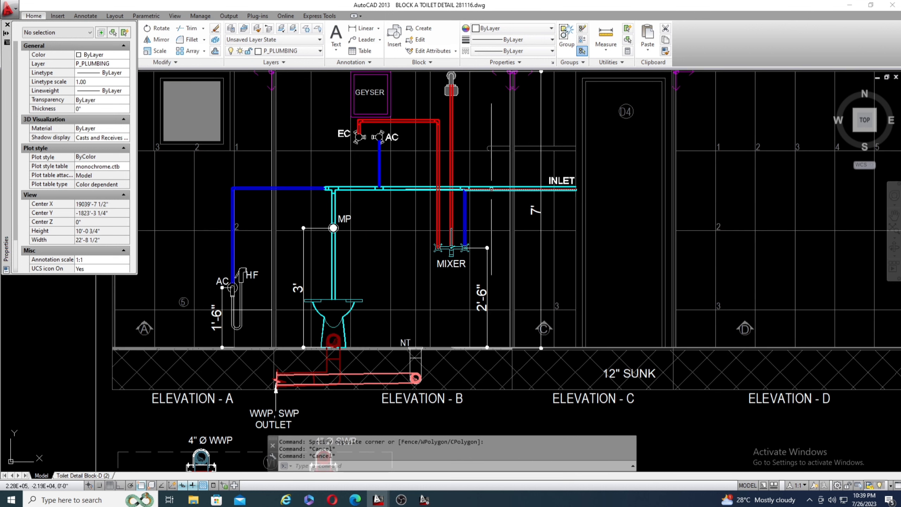
pyautogui.scroll(3, 333, 199)
pyautogui.scroll(-3, 621, 217)
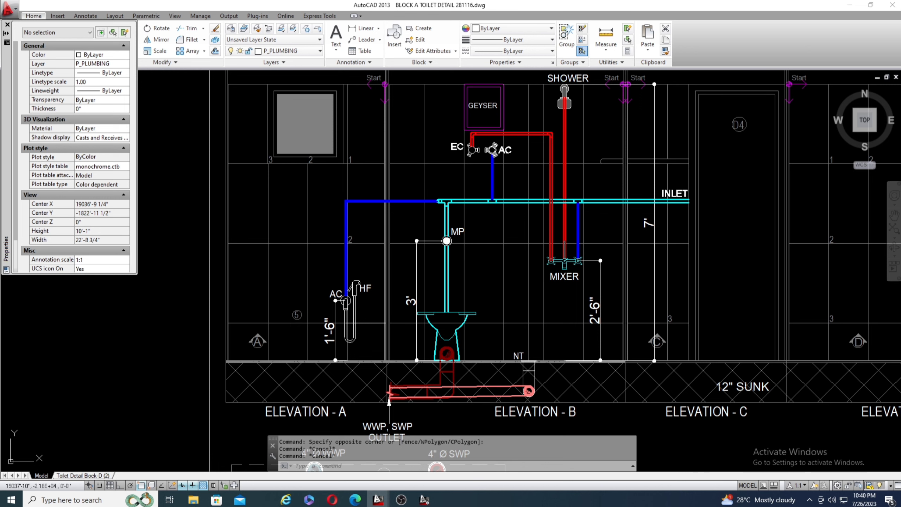
pyautogui.scroll(4, 500, 170)
pyautogui.scroll(-4, 505, 174)
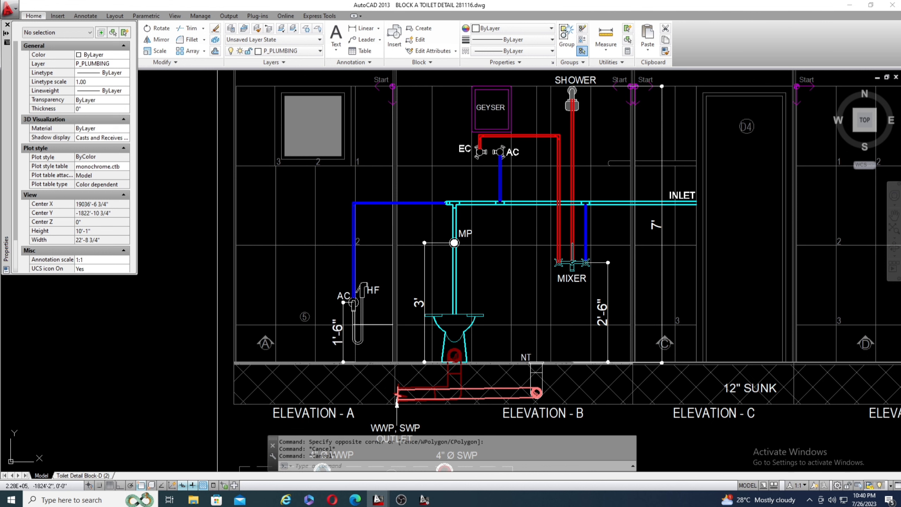
pyautogui.scroll(4, 343, 317)
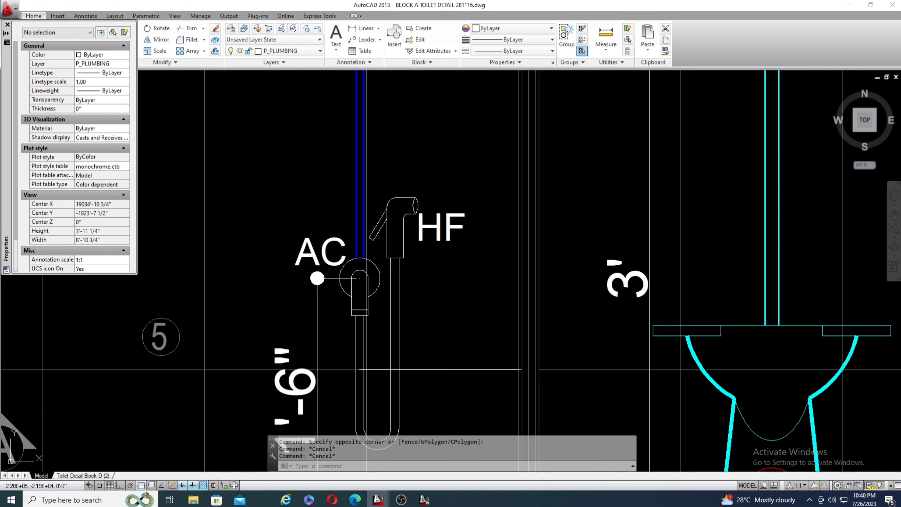
pyautogui.scroll(2, 376, 276)
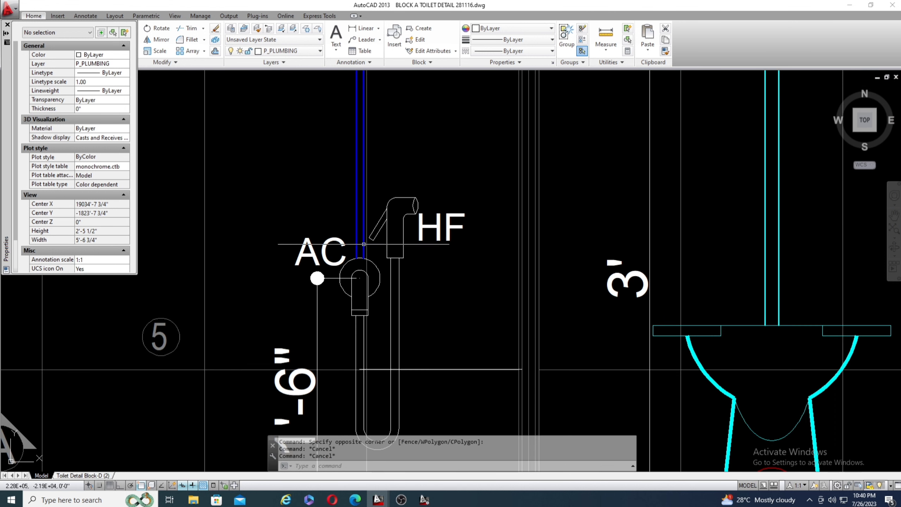
pyautogui.scroll(-4, 368, 252)
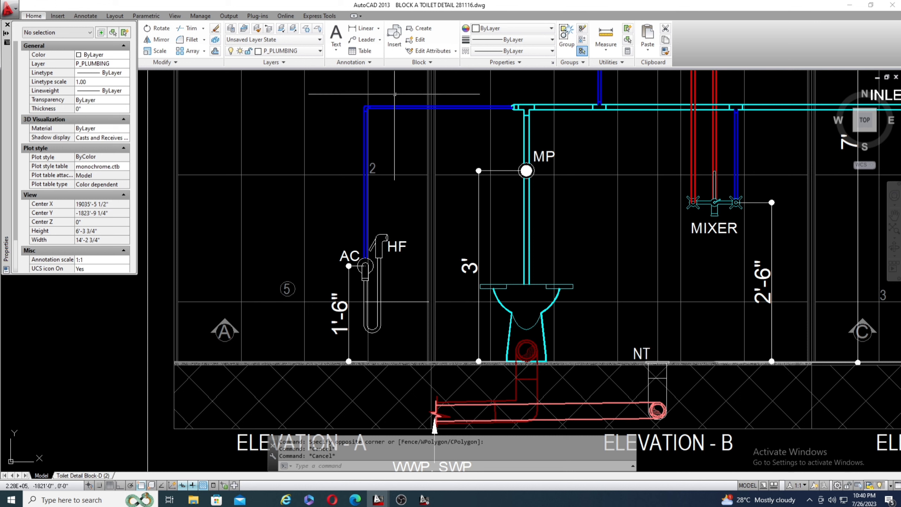
pyautogui.write('l')
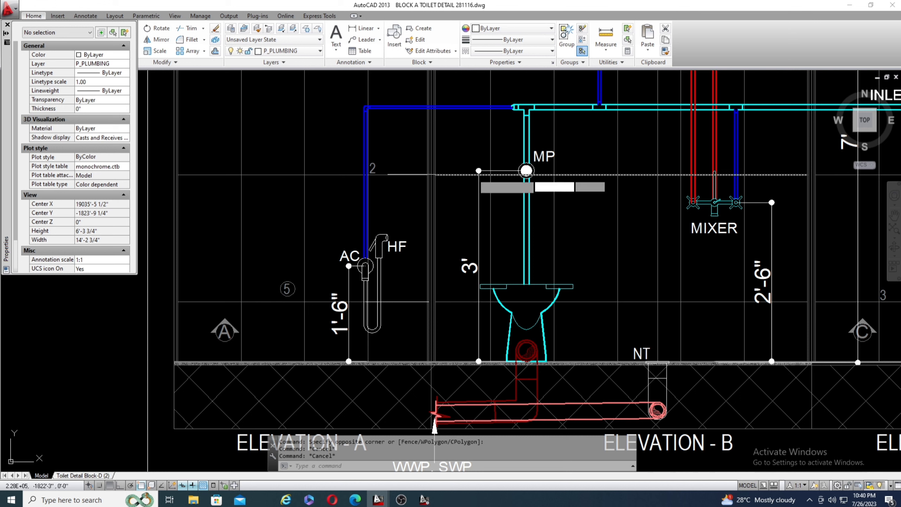
pyautogui.press('Return')
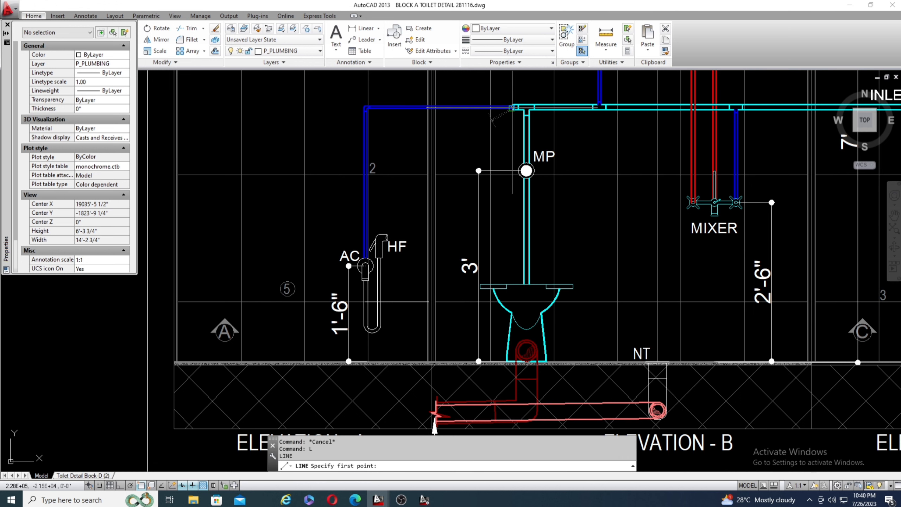
pyautogui.click(511, 107)
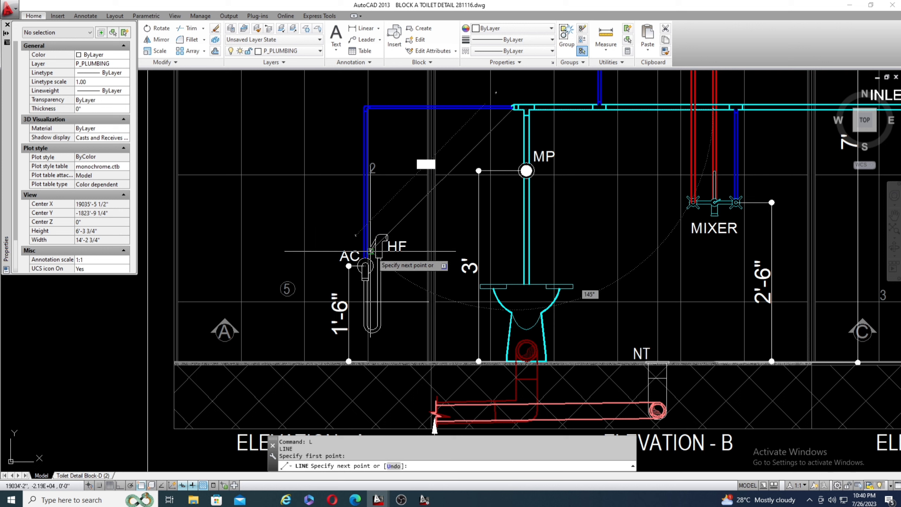
pyautogui.press('Escape')
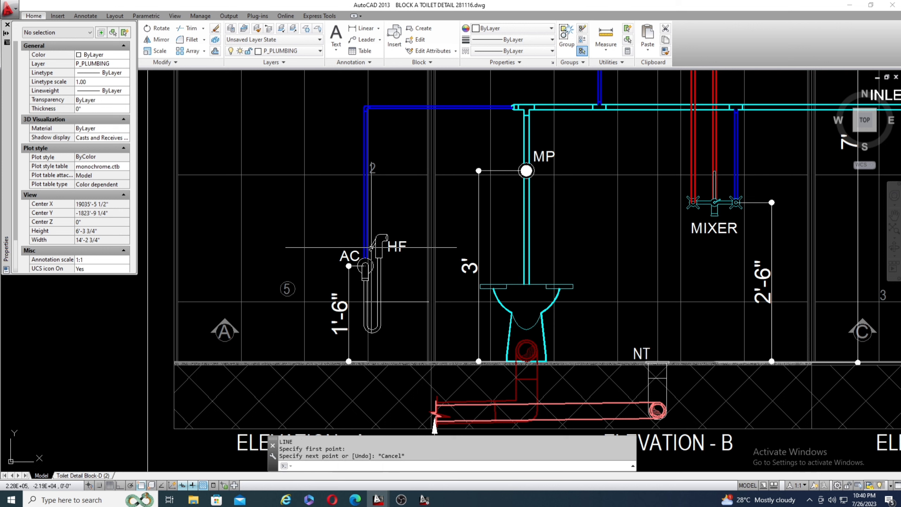
pyautogui.moveTo(471, 171)
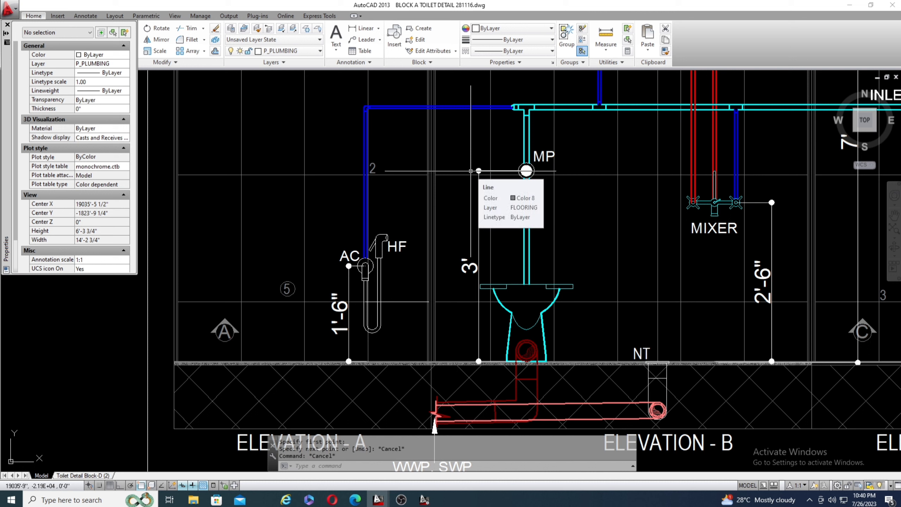
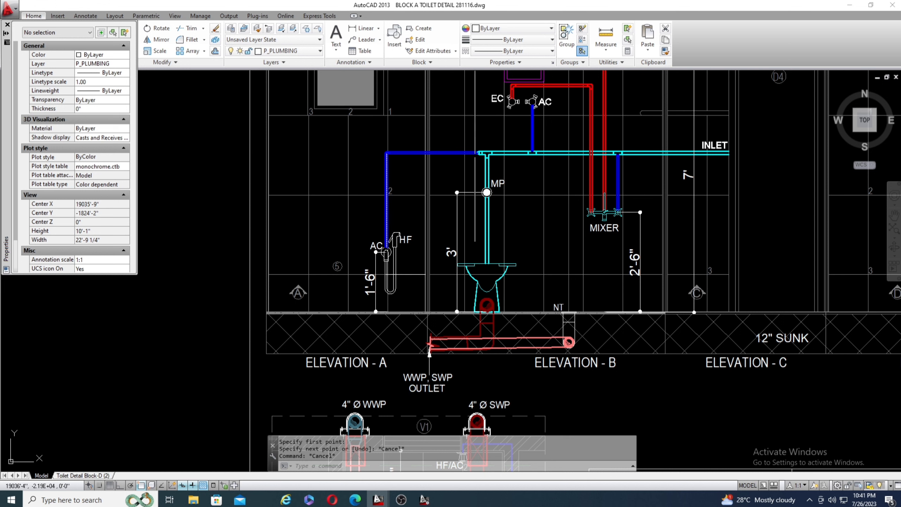
# Examine the blue cold water branches off the cyan inlet pipe in the elevations, including the one feeding the geyser's angle cock.
pyautogui.moveTo(480, 153)
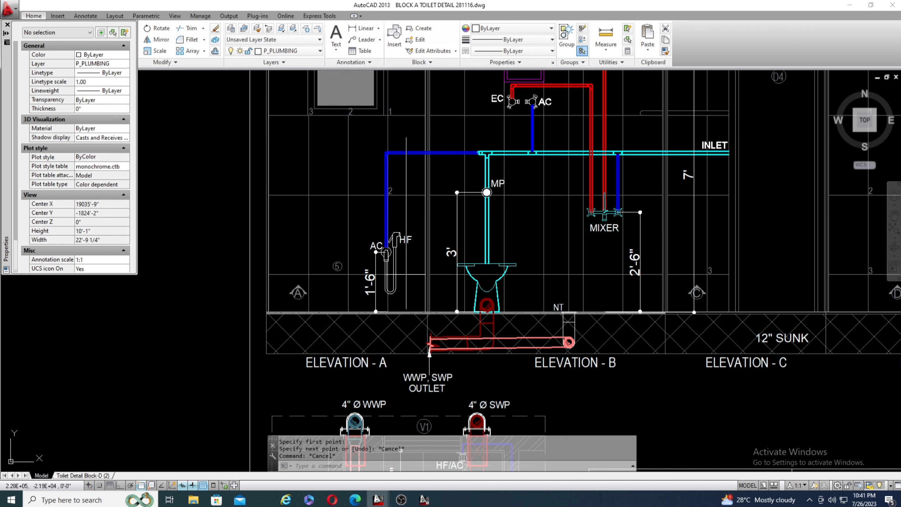
pyautogui.scroll(-2, 391, 219)
pyautogui.scroll(4, 468, 201)
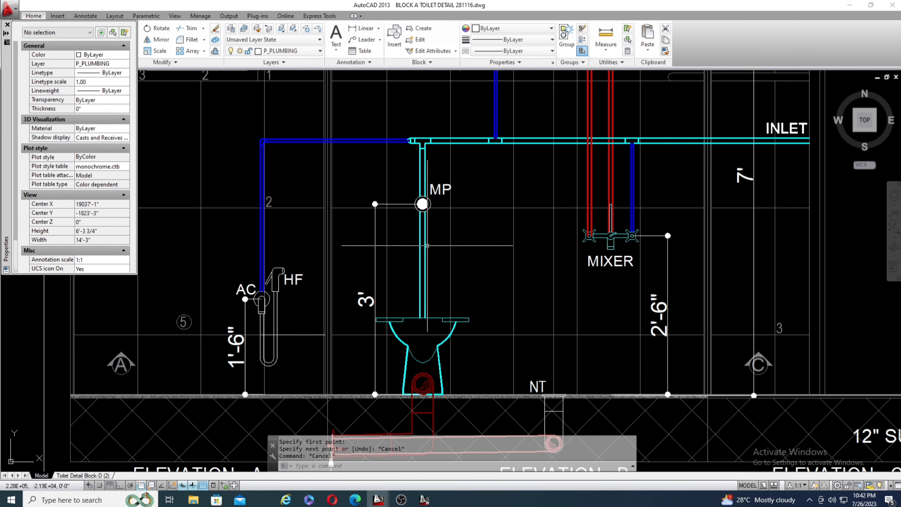
pyautogui.scroll(-2, 296, 218)
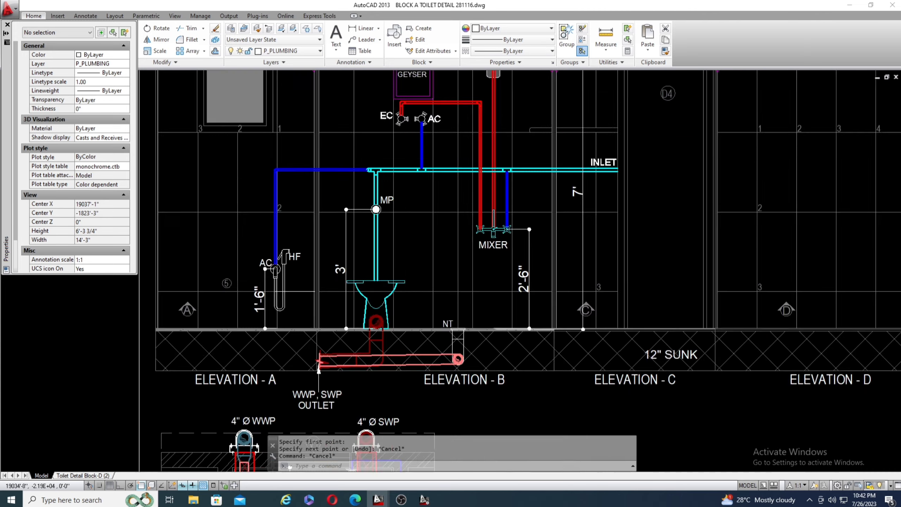
pyautogui.scroll(2, 374, 179)
pyautogui.scroll(2, 397, 139)
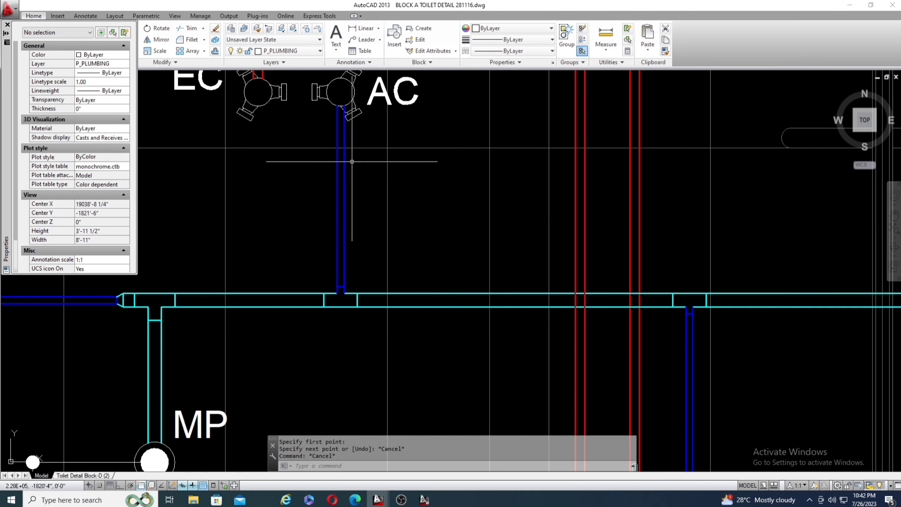
pyautogui.scroll(-2, 324, 233)
pyautogui.scroll(-2, 352, 187)
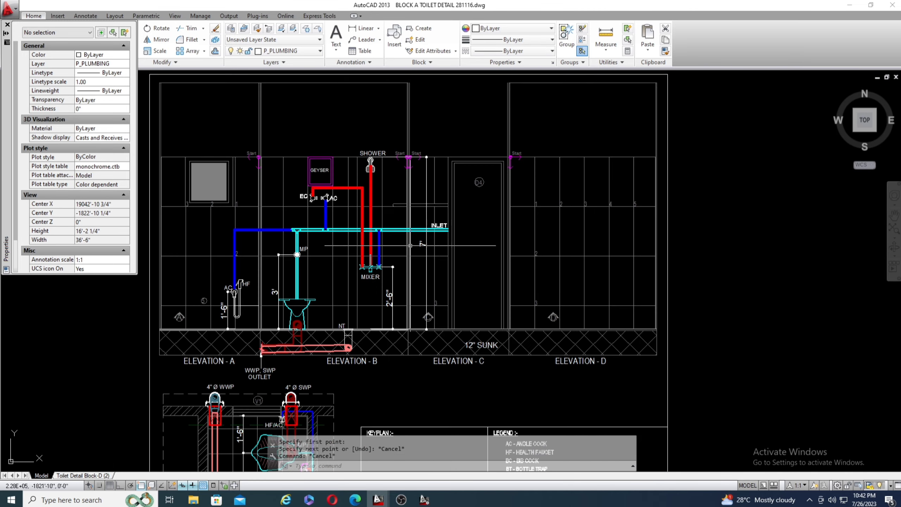
pyautogui.scroll(3, 410, 243)
pyautogui.scroll(-3, 376, 183)
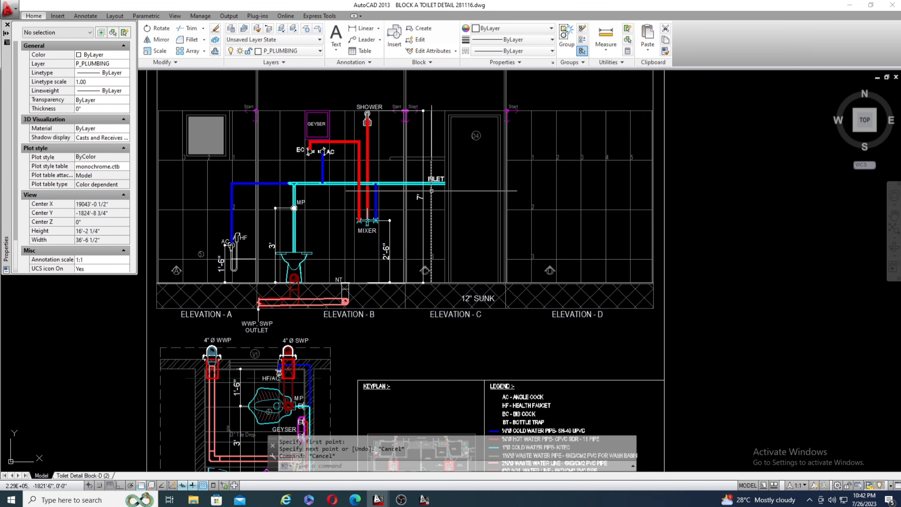
pyautogui.moveTo(432, 191)
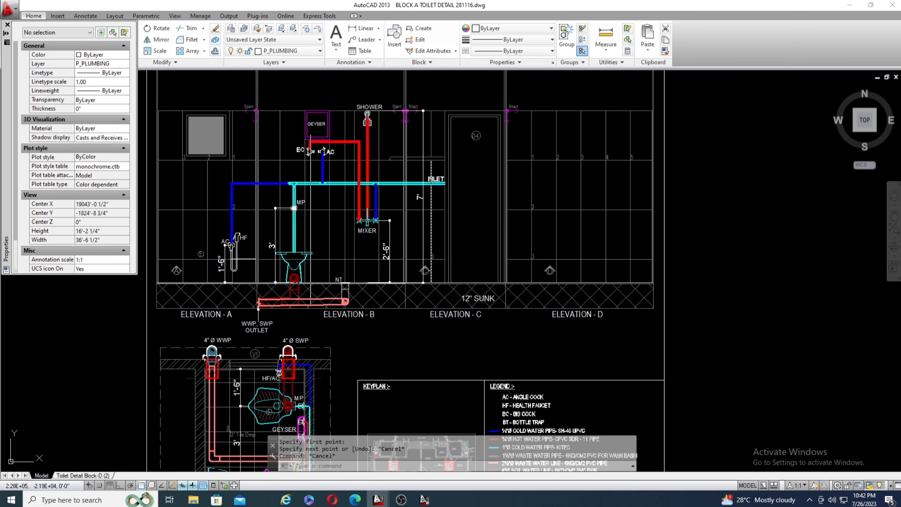
# Read the legend's cold and hot water pipe sizes and materials to identify the blue, red and cyan lines.
pyautogui.scroll(-2, 431, 190)
pyautogui.scroll(5, 465, 315)
pyautogui.scroll(-3, 465, 315)
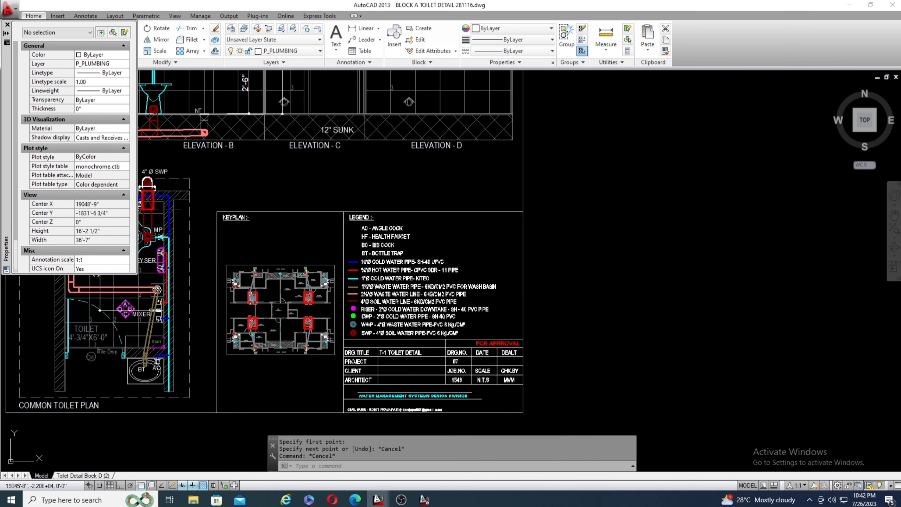
pyautogui.scroll(3, 389, 275)
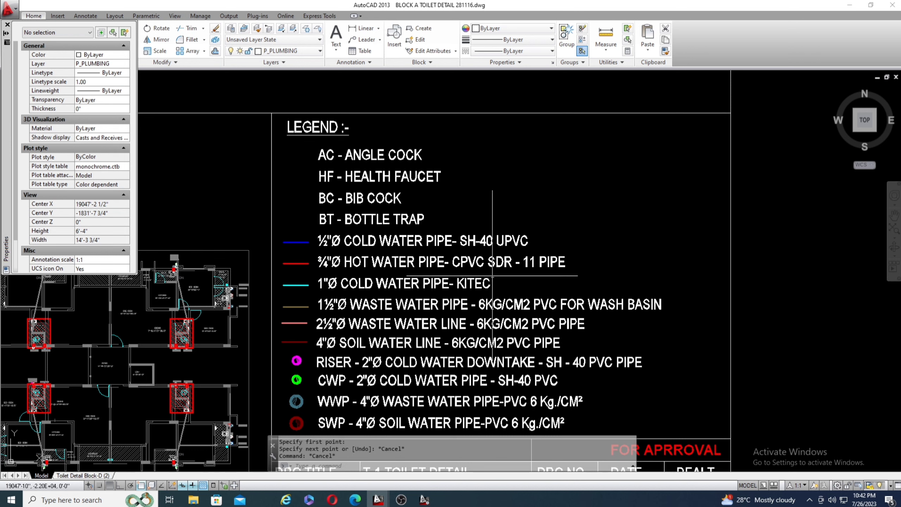
pyautogui.scroll(5, 273, 271)
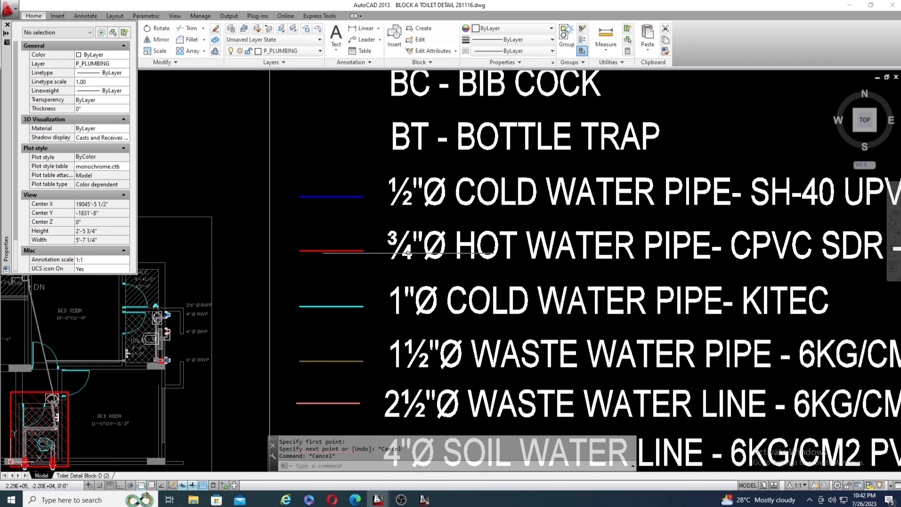
pyautogui.scroll(-4, 534, 261)
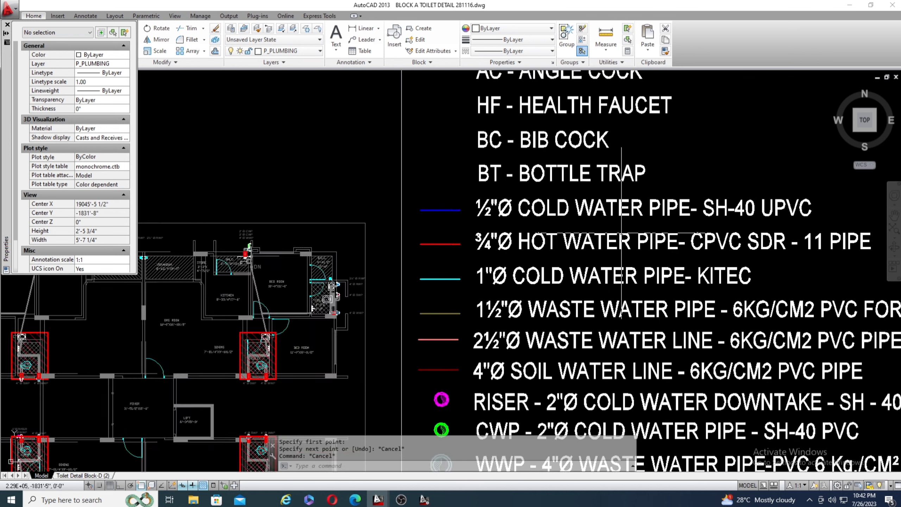
pyautogui.scroll(-4, 727, 268)
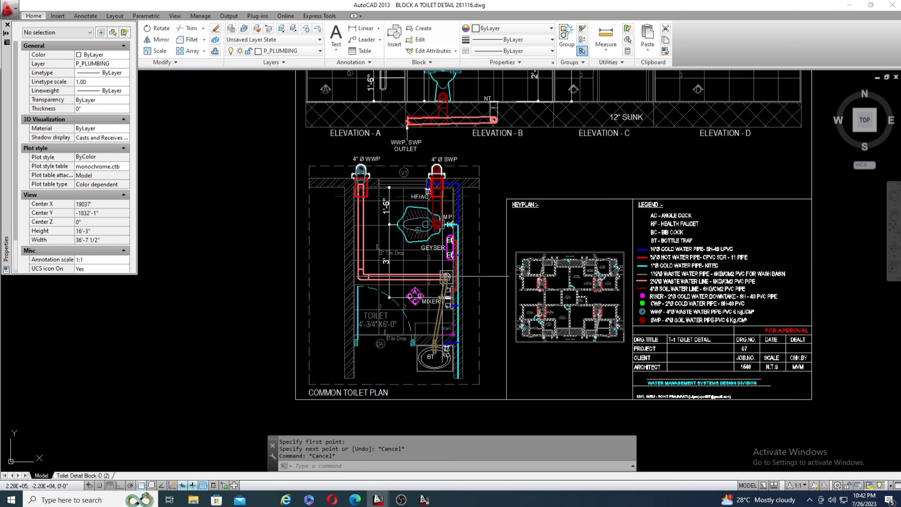
pyautogui.scroll(-2, 433, 283)
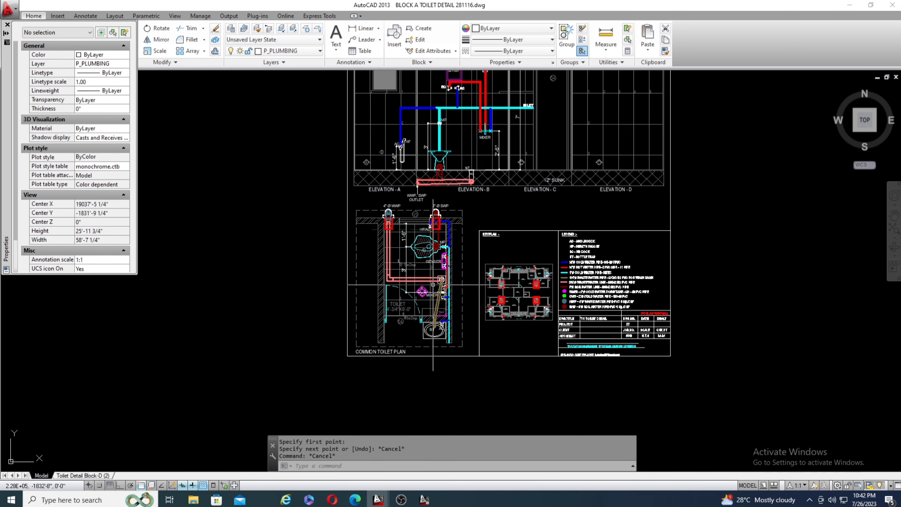
# Trace the geyser's cold water feed and the red hot water pipes linking the geyser, mixer and shower in Elevation B.
pyautogui.scroll(-1, 415, 213)
pyautogui.scroll(7, 382, 145)
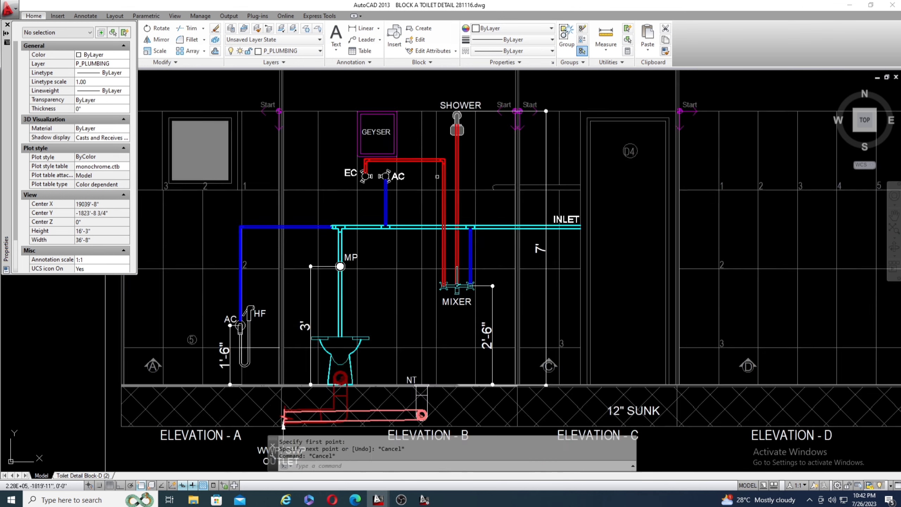
pyautogui.scroll(-2, 391, 142)
pyautogui.scroll(2, 387, 178)
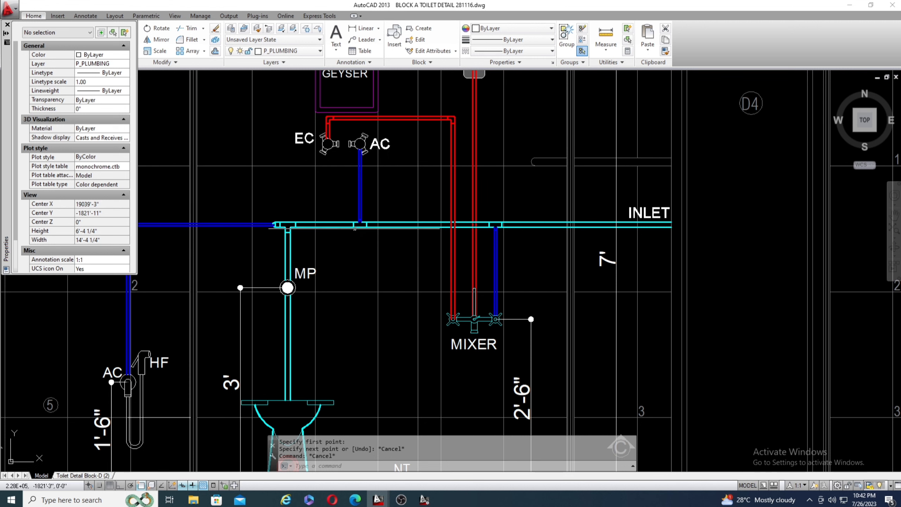
pyautogui.scroll(-2, 370, 218)
pyautogui.moveTo(377, 217)
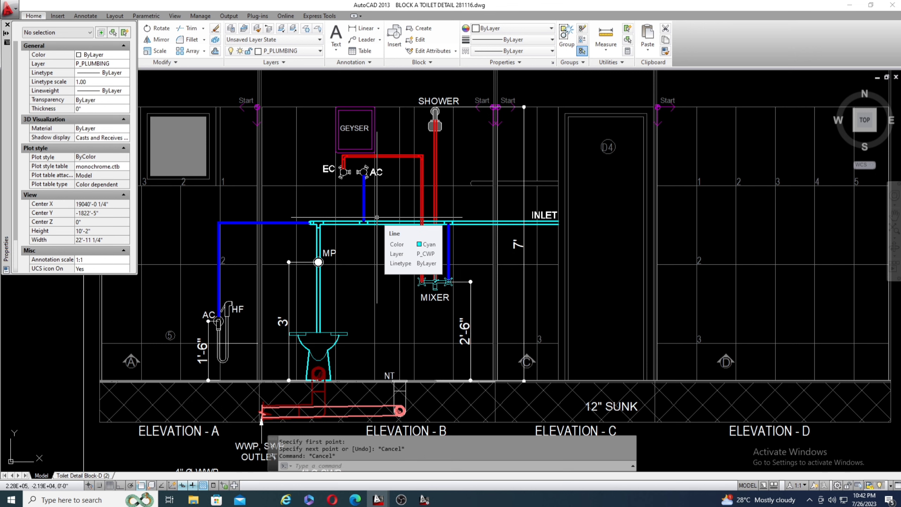
pyautogui.scroll(-4, 429, 165)
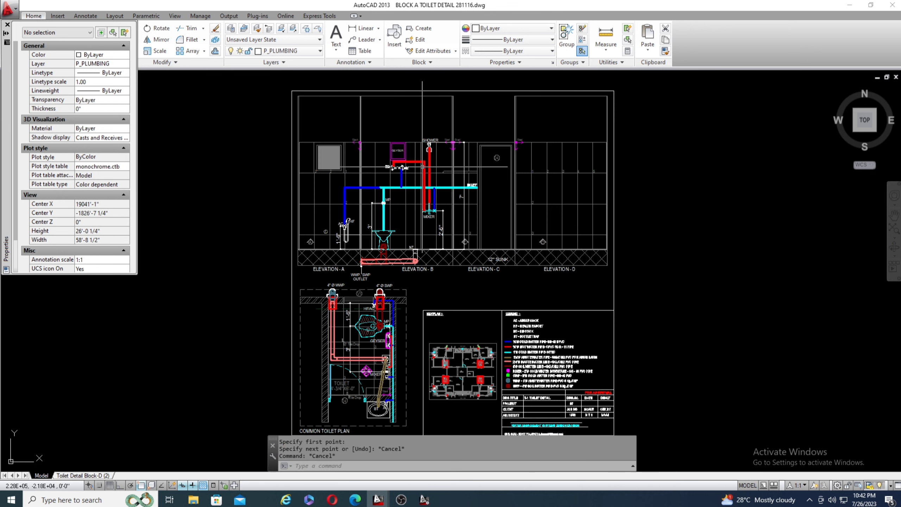
pyautogui.scroll(4, 430, 166)
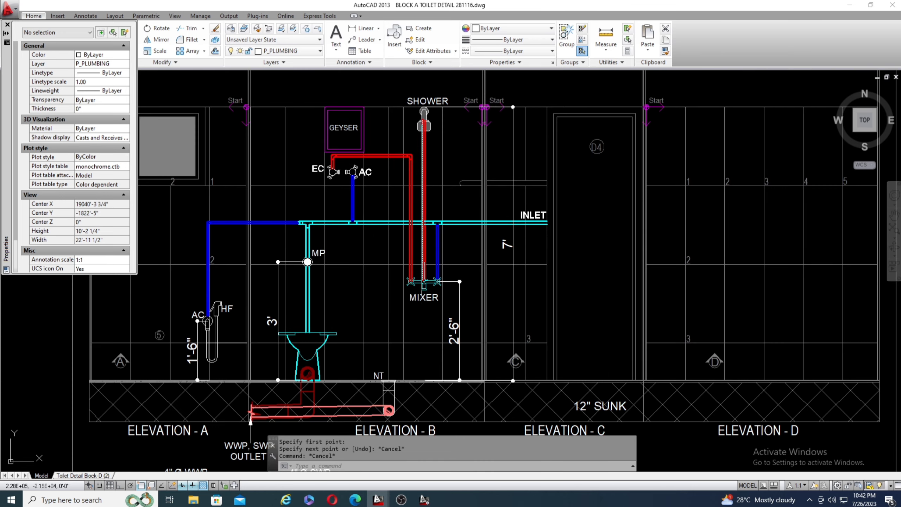
pyautogui.scroll(4, 424, 209)
pyautogui.scroll(-4, 428, 144)
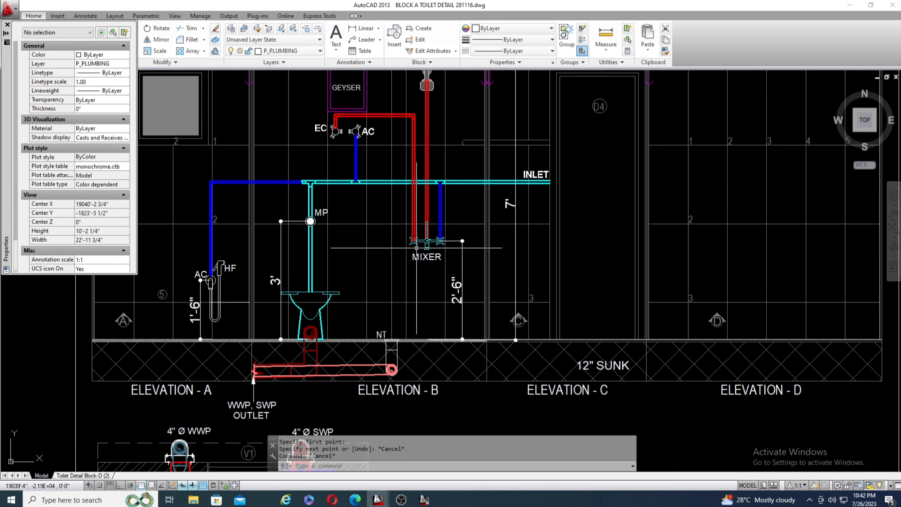
# Examine the mounting height dimensions above floor level for the WC's MP point, health faucet and mixer in Elevations A and B.
pyautogui.scroll(-1, 417, 248)
pyautogui.scroll(1, 372, 253)
pyautogui.scroll(1, 355, 254)
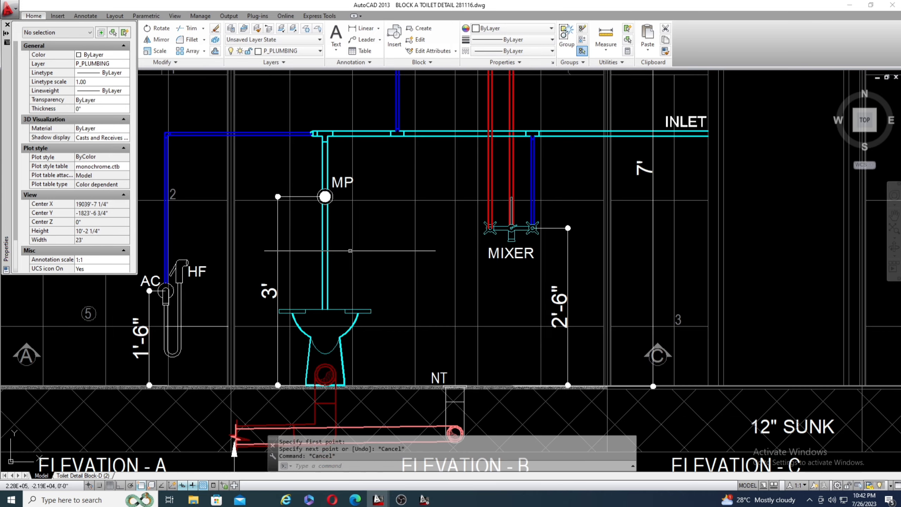
pyautogui.scroll(-2, 603, 231)
pyautogui.scroll(3, 599, 255)
pyautogui.scroll(2, 693, 251)
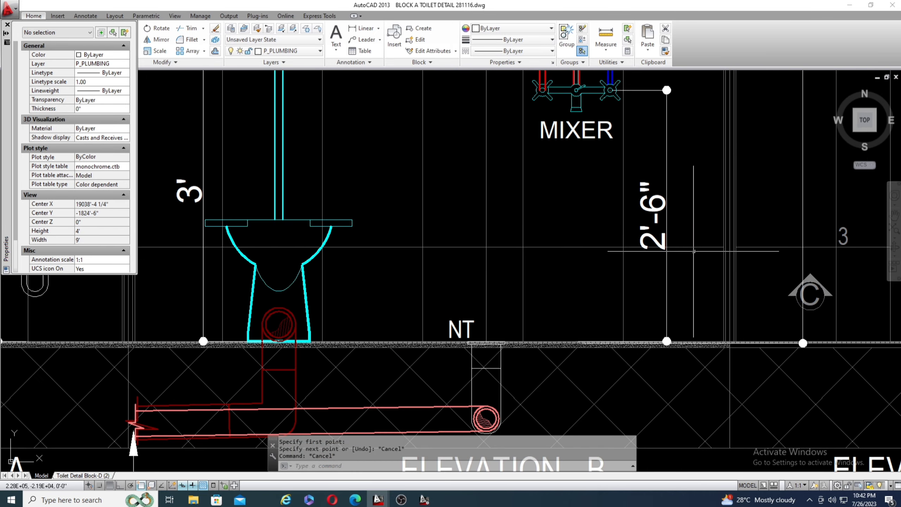
pyautogui.scroll(-2, 654, 346)
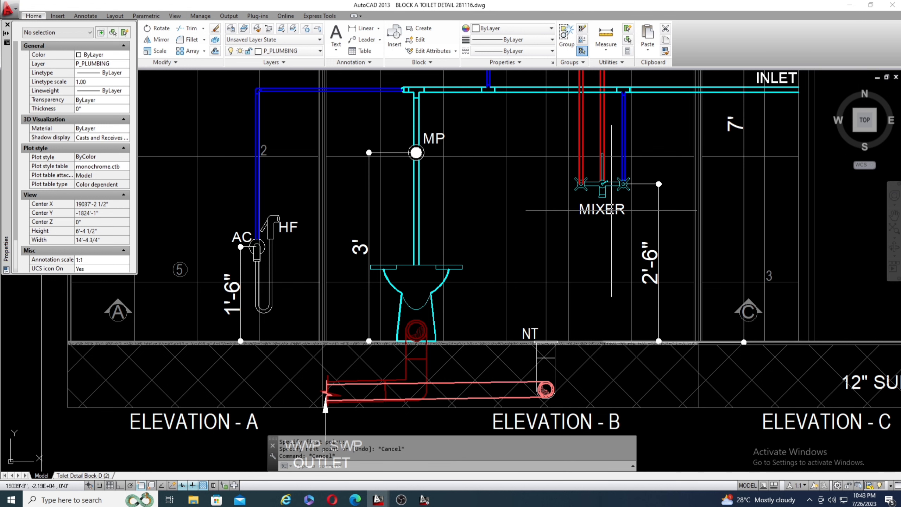
pyautogui.scroll(-2, 611, 211)
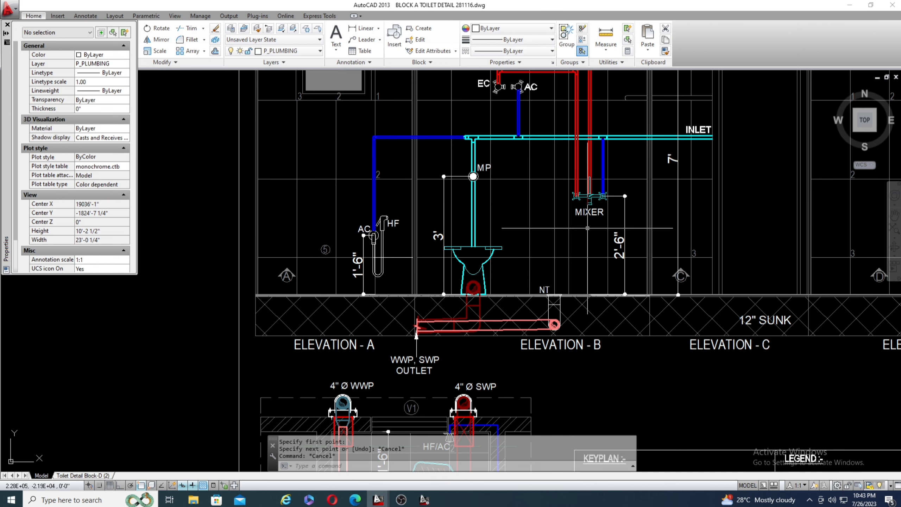
# Inspect the mixer in Elevation B, checking its 2'-6" height dimension and its pipe connections in relation to the surrounding fixtures.
pyautogui.scroll(2, 570, 217)
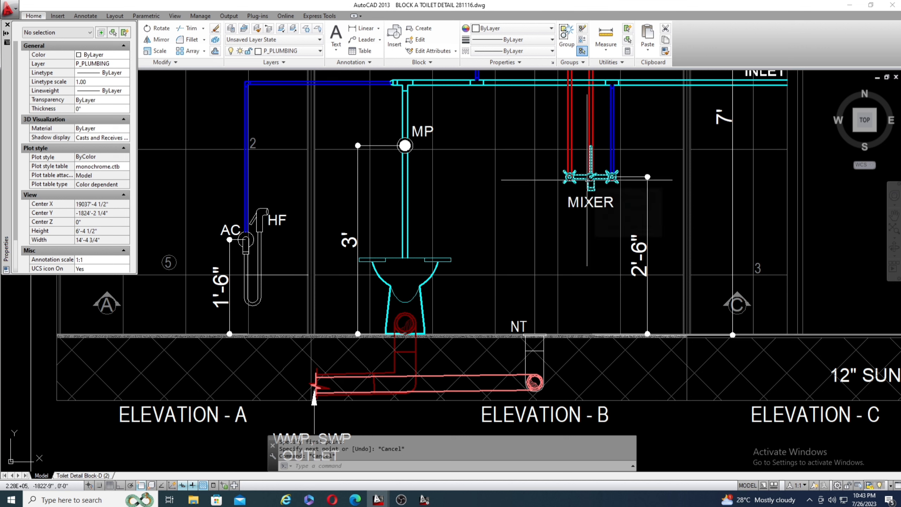
pyautogui.moveTo(587, 180)
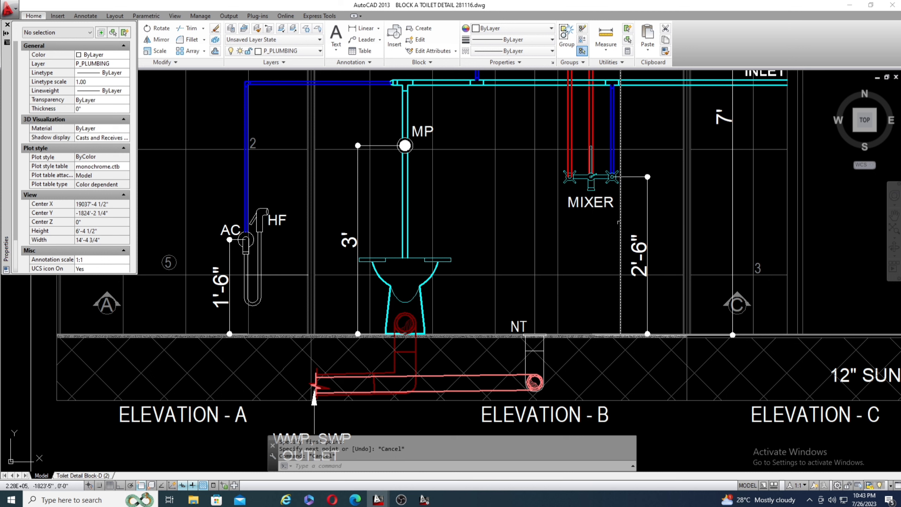
pyautogui.scroll(-4, 615, 167)
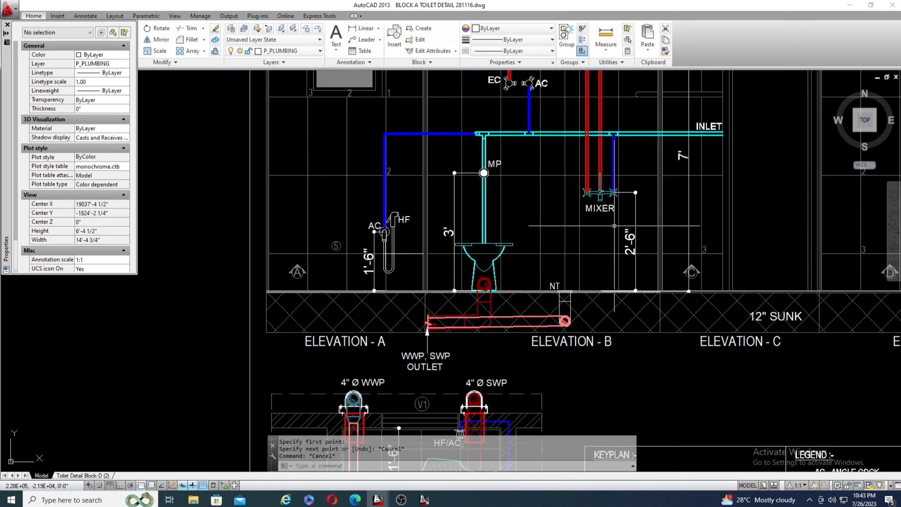
pyautogui.scroll(5, 622, 226)
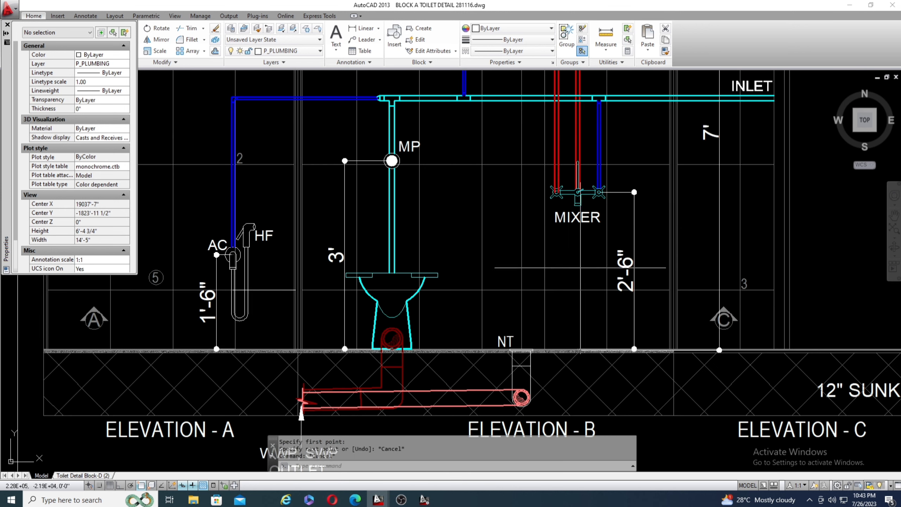
pyautogui.scroll(-4, 474, 275)
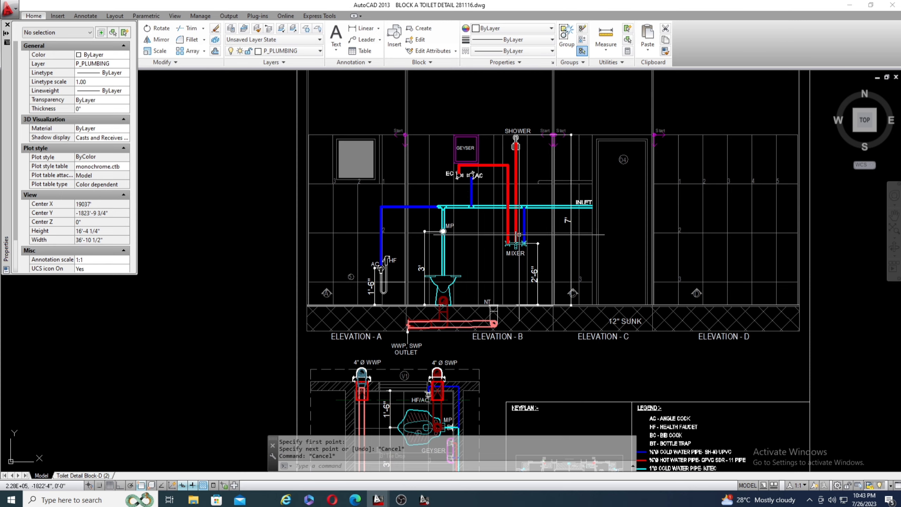
pyautogui.scroll(7, 468, 273)
pyautogui.scroll(-3, 444, 279)
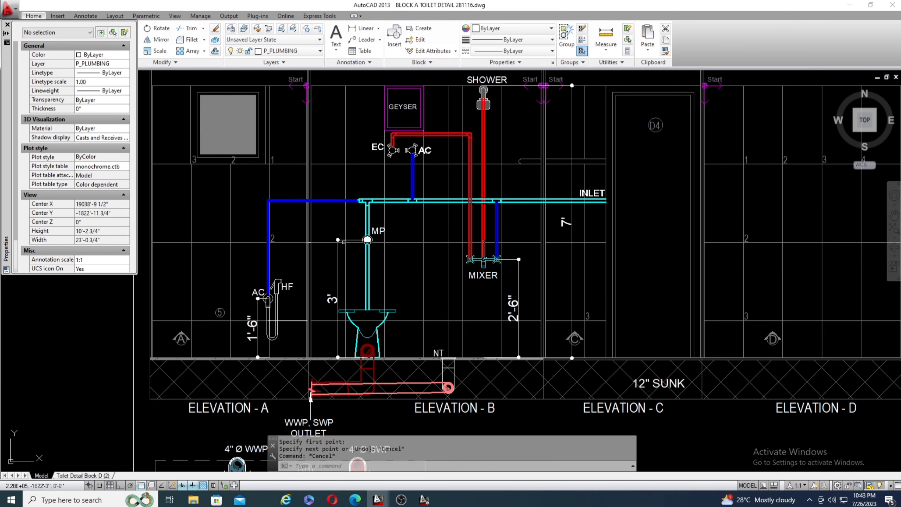
pyautogui.scroll(-2, 339, 244)
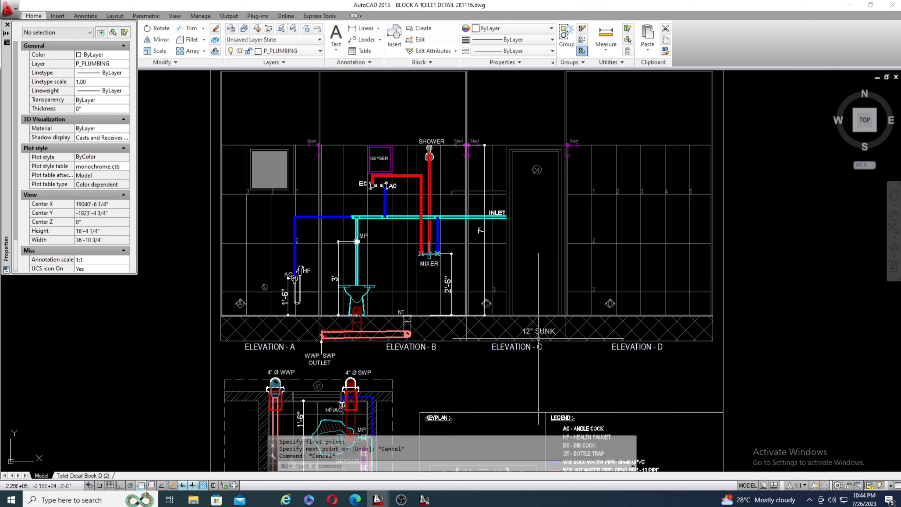
# Examine the 12" sunk floor zone, following the waste and soil pipes from the NT trap and WC to the WWP, SWP outlet.
pyautogui.moveTo(548, 339)
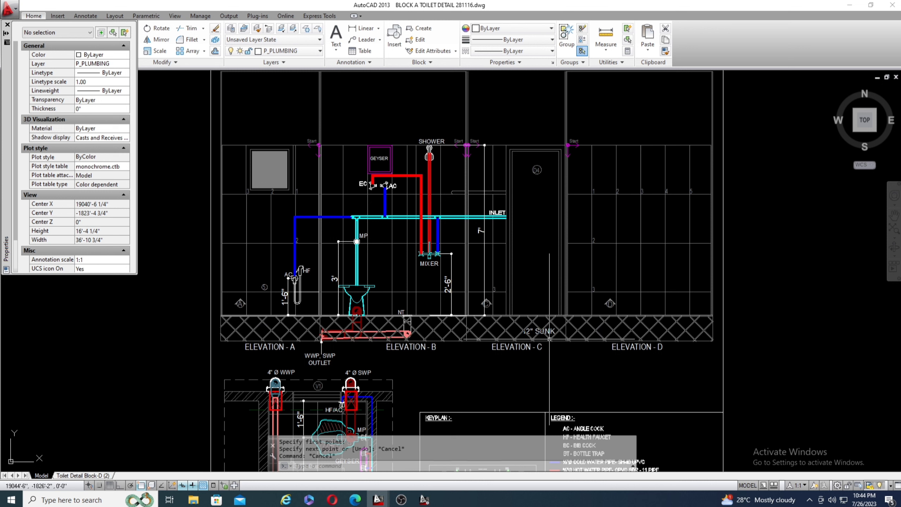
pyautogui.scroll(2, 404, 314)
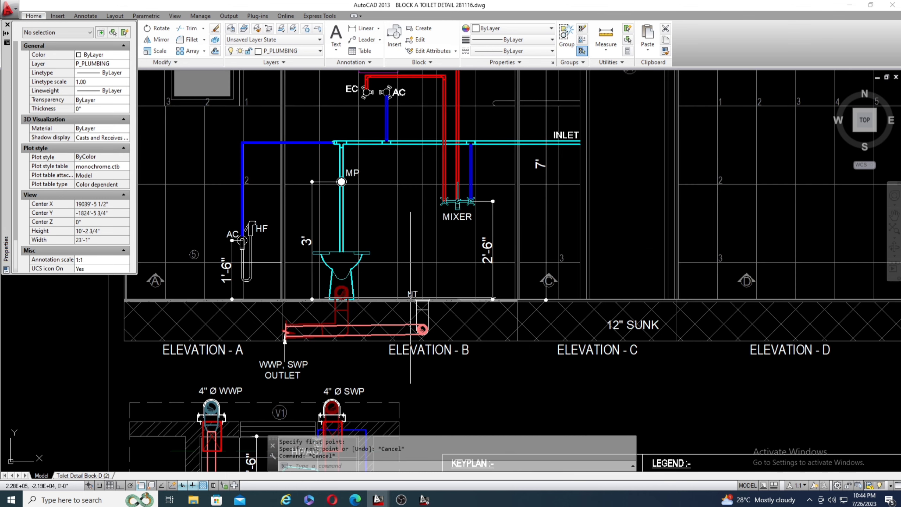
pyautogui.scroll(2, 361, 358)
pyautogui.scroll(-1, 735, 271)
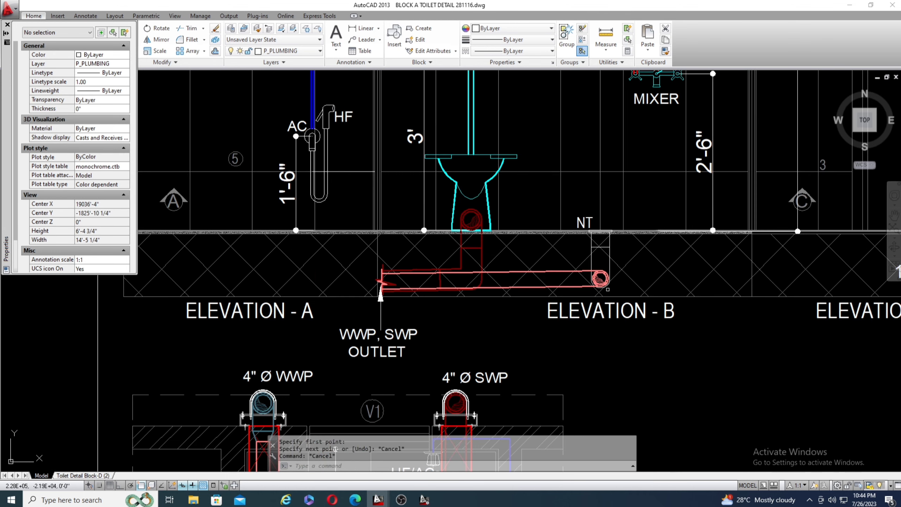
pyautogui.scroll(-2, 475, 295)
pyautogui.scroll(2, 475, 295)
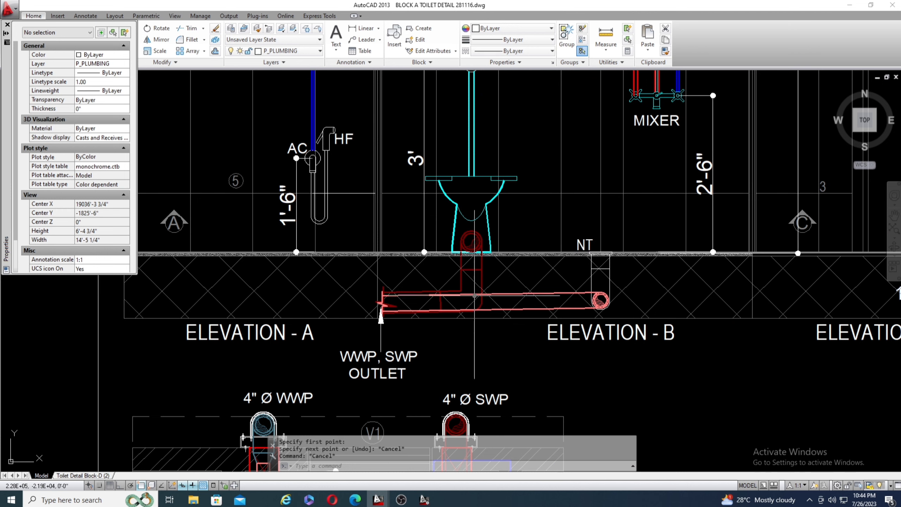
pyautogui.scroll(-3, 446, 311)
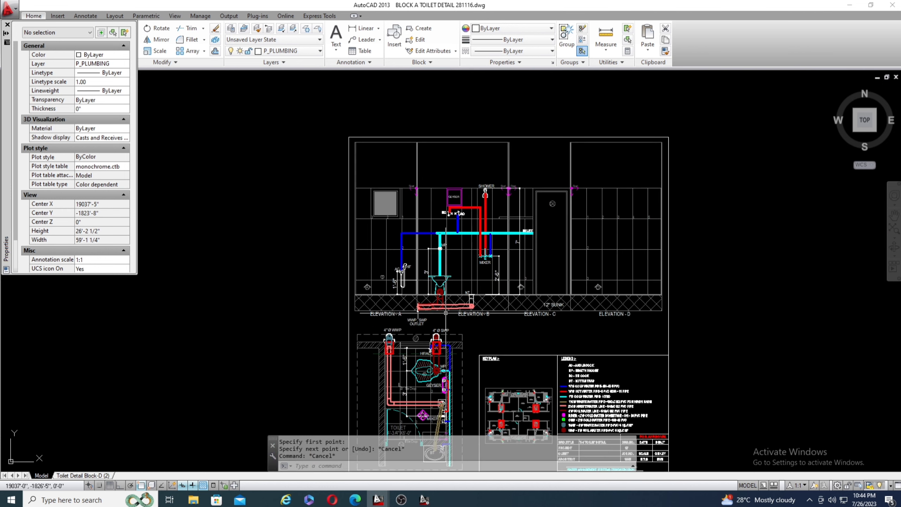
# Inspect the WC's soil pipe connection and the NT trap just below floor level in Elevation B.
pyautogui.scroll(5, 446, 313)
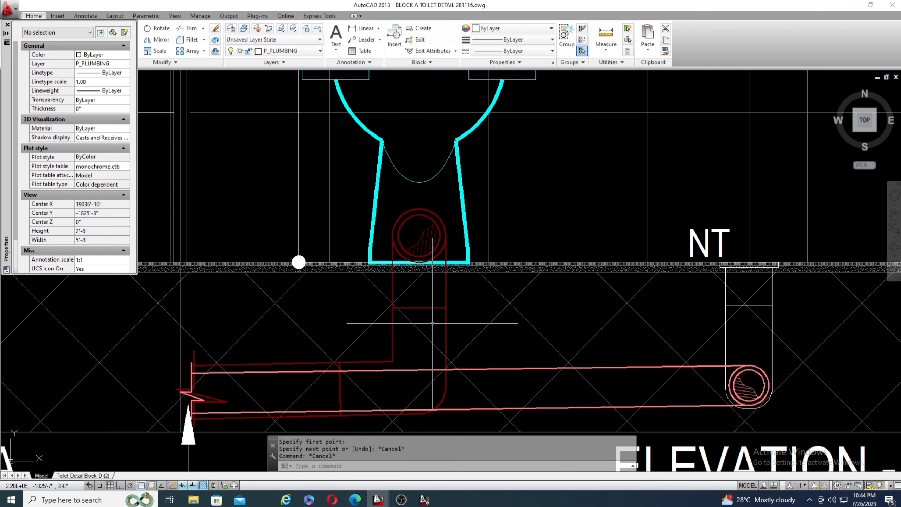
pyautogui.scroll(-2, 432, 323)
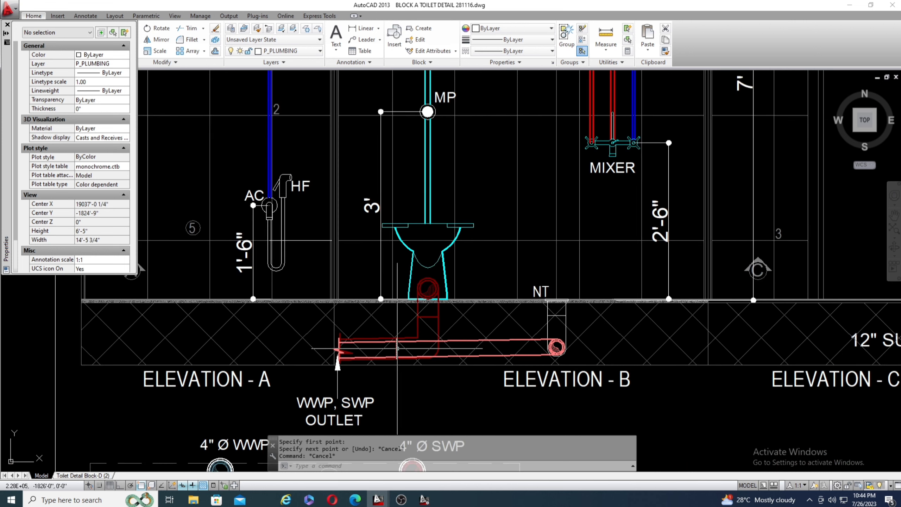
pyautogui.scroll(-3, 398, 349)
pyautogui.scroll(5, 435, 275)
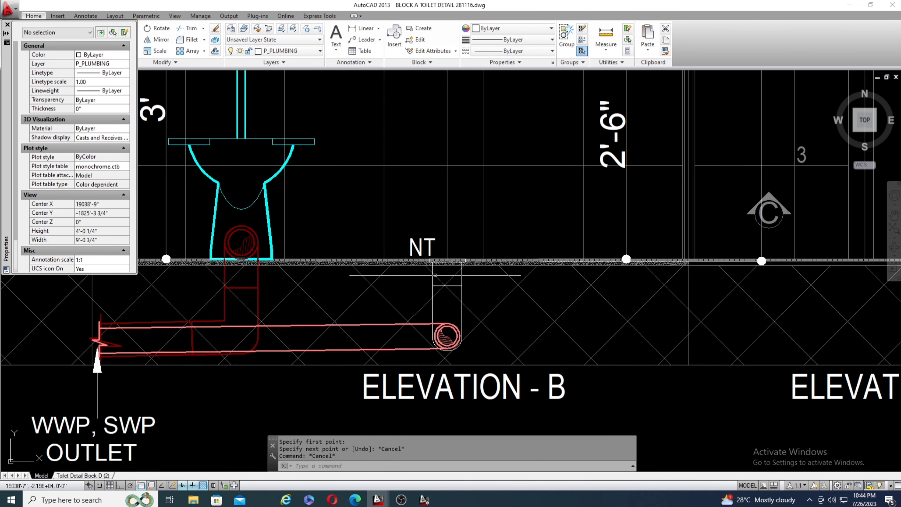
pyautogui.scroll(2, 435, 275)
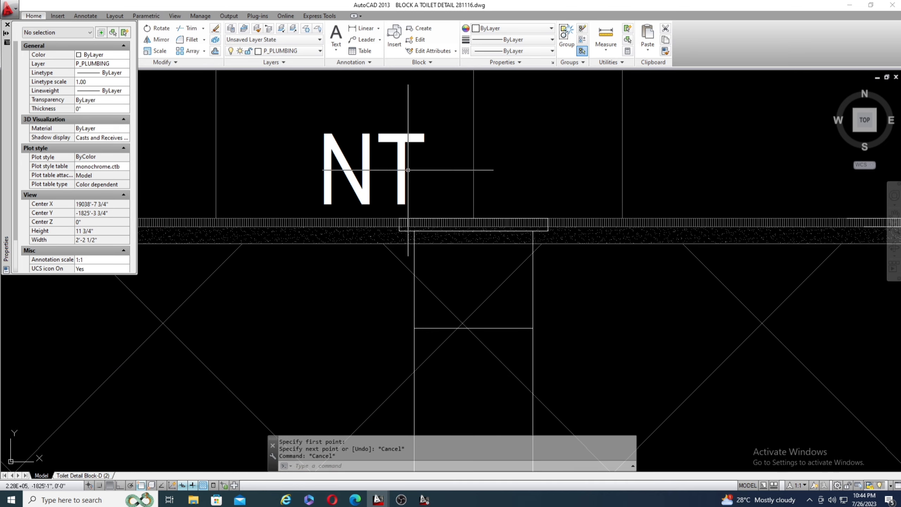
# Locate the floor trap beside the mixer in the common toilet plan and compare it with the NT trap in Elevation B.
pyautogui.scroll(-6, 461, 170)
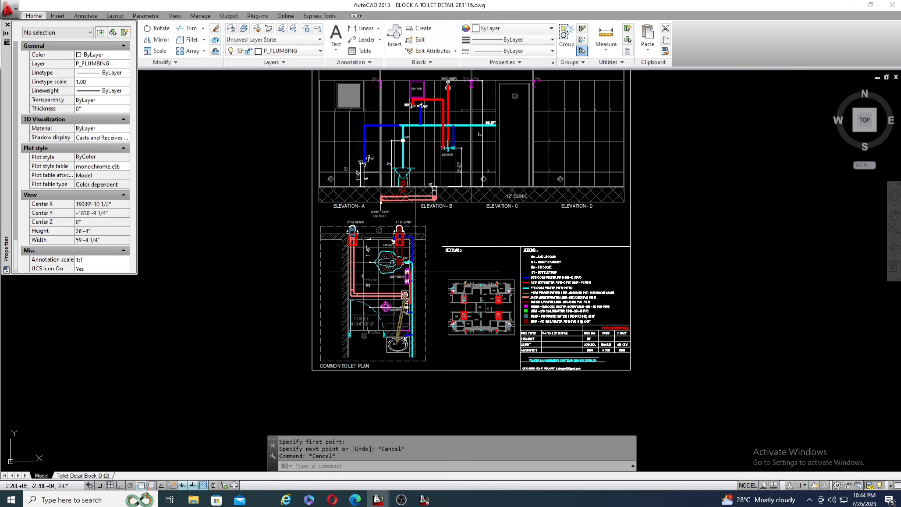
pyautogui.scroll(5, 391, 351)
pyautogui.scroll(-2, 393, 280)
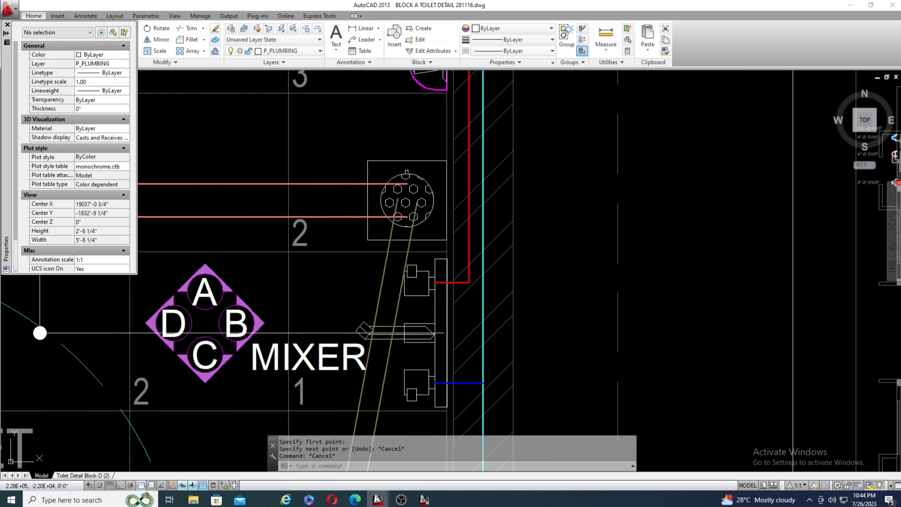
pyautogui.scroll(-5, 373, 215)
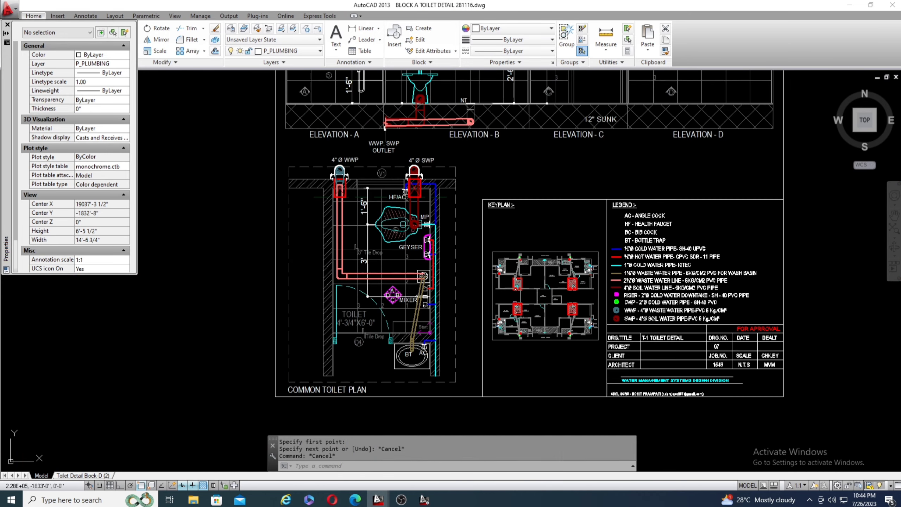
pyautogui.scroll(4, 442, 199)
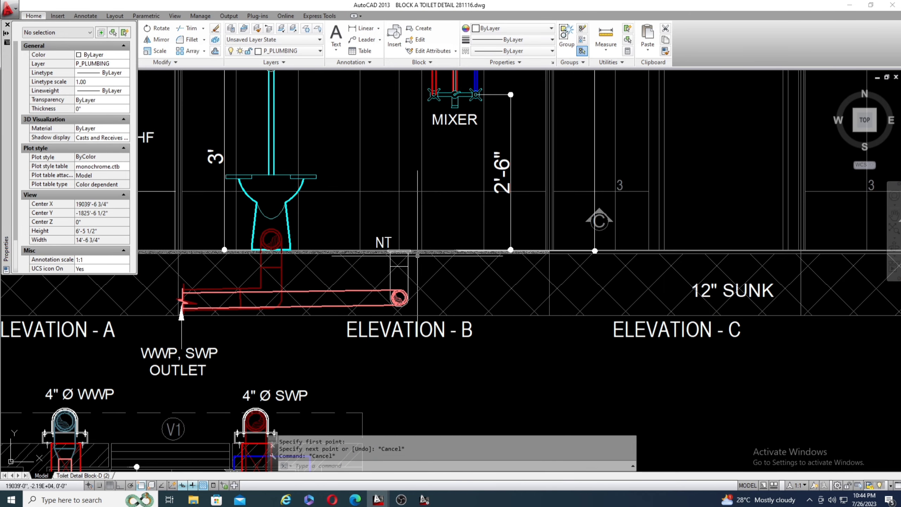
pyautogui.scroll(-2, 554, 241)
pyautogui.scroll(4, 507, 263)
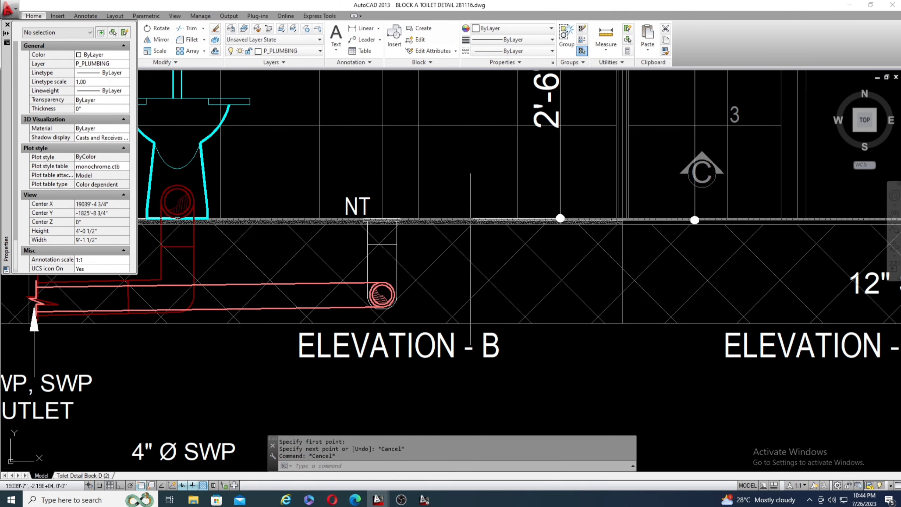
# Select the sunk floor hatch beneath the elevations, check the extent of the 12" SUNK zone, and clear the selection.
pyautogui.click(482, 247)
pyautogui.click(454, 278)
pyautogui.scroll(-4, 458, 277)
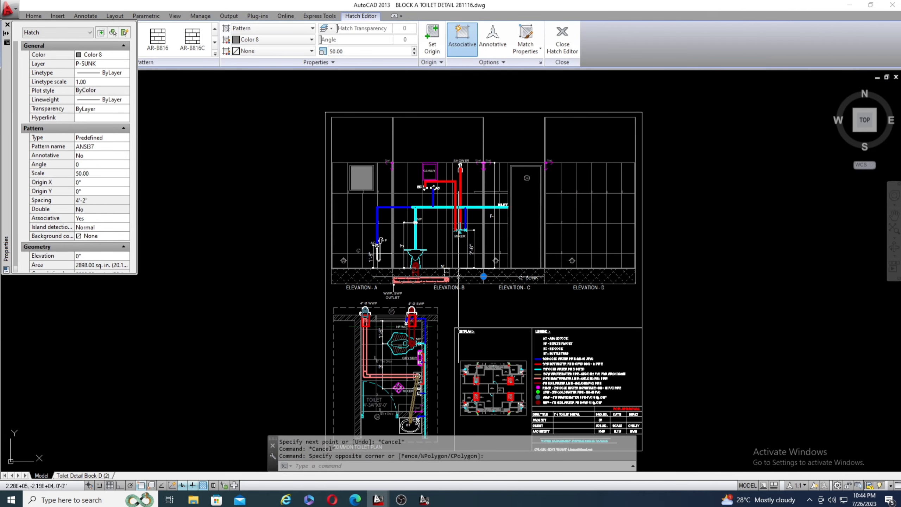
pyautogui.scroll(4, 546, 279)
pyautogui.scroll(2, 464, 286)
pyautogui.scroll(-5, 503, 309)
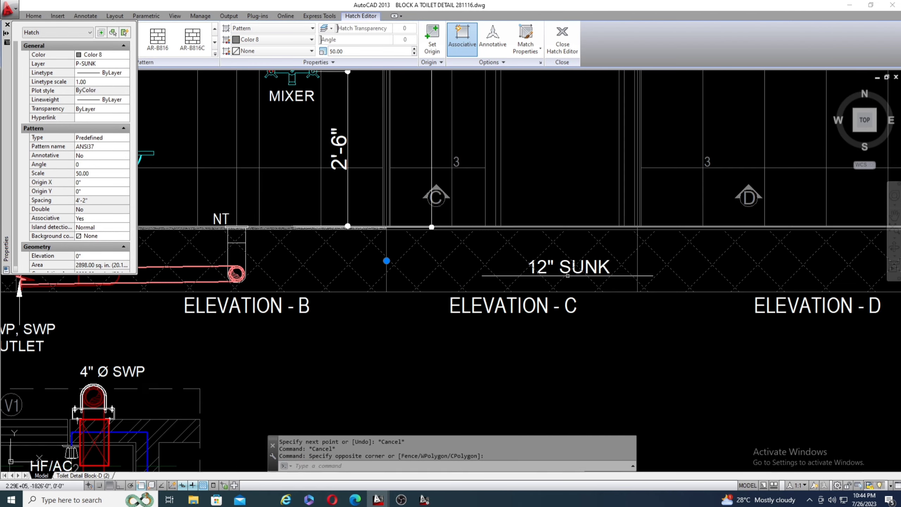
pyautogui.press('Escape')
pyautogui.press('Escape')
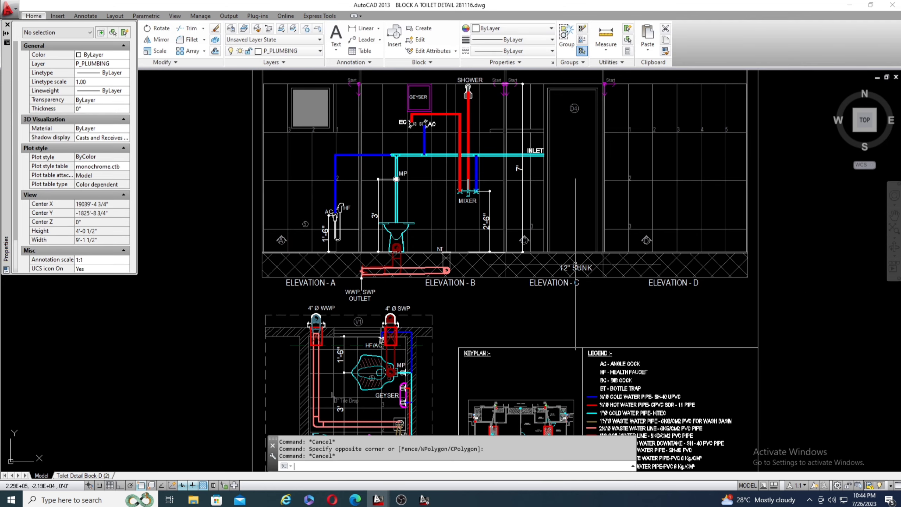
# Check the slope of the waste and soil pipes running from the NT trap and WC to the WWP, SWP outlet.
pyautogui.scroll(3, 409, 268)
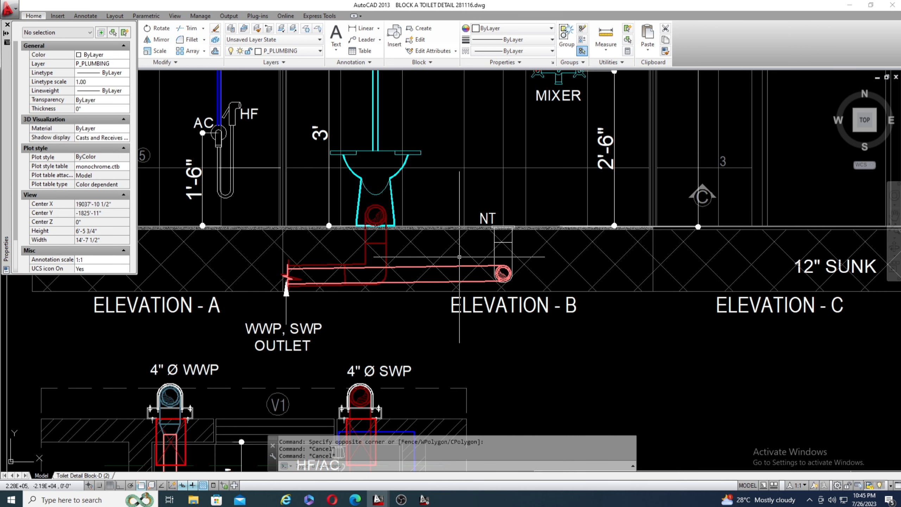
pyautogui.scroll(-2, 460, 272)
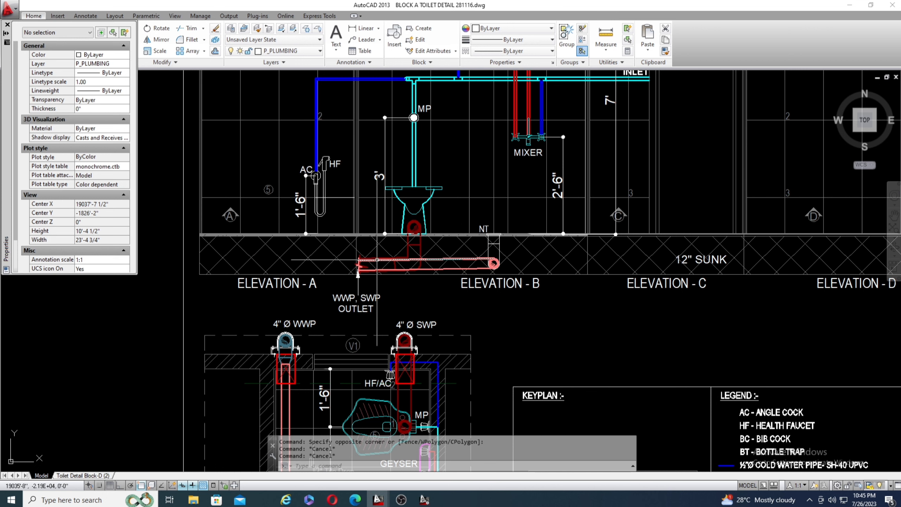
pyautogui.scroll(4, 419, 260)
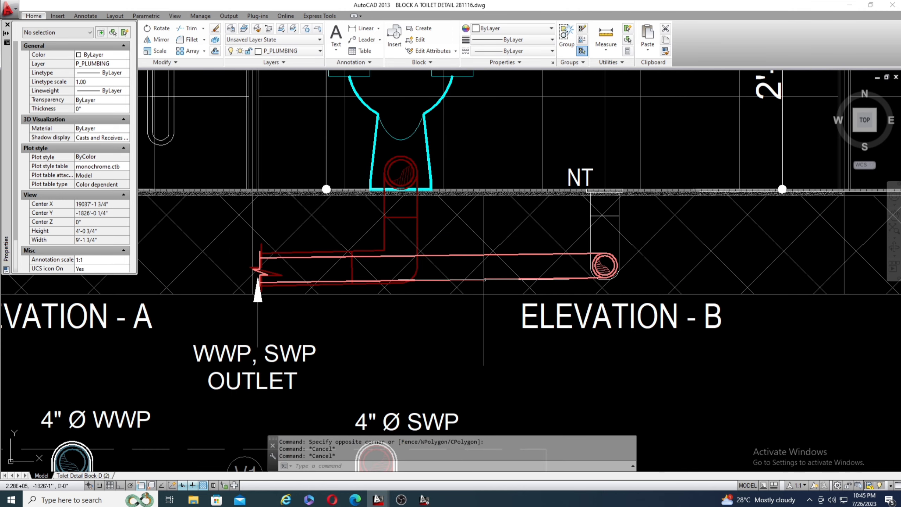
pyautogui.scroll(-2, 532, 257)
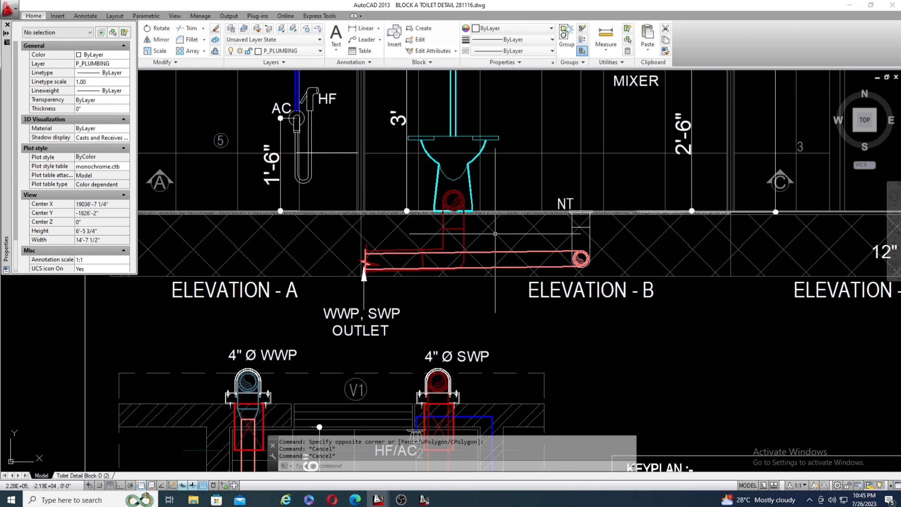
pyautogui.scroll(-5, 528, 239)
pyautogui.scroll(2, 507, 244)
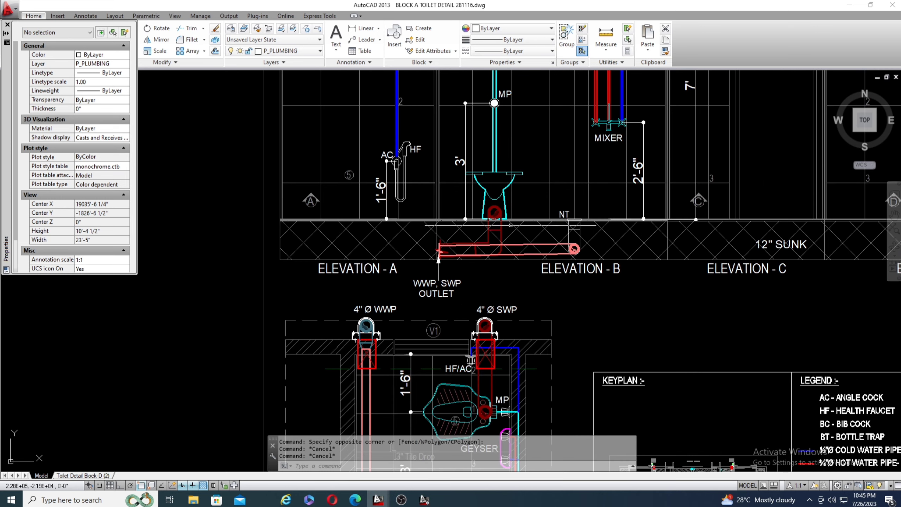
pyautogui.scroll(6, 523, 242)
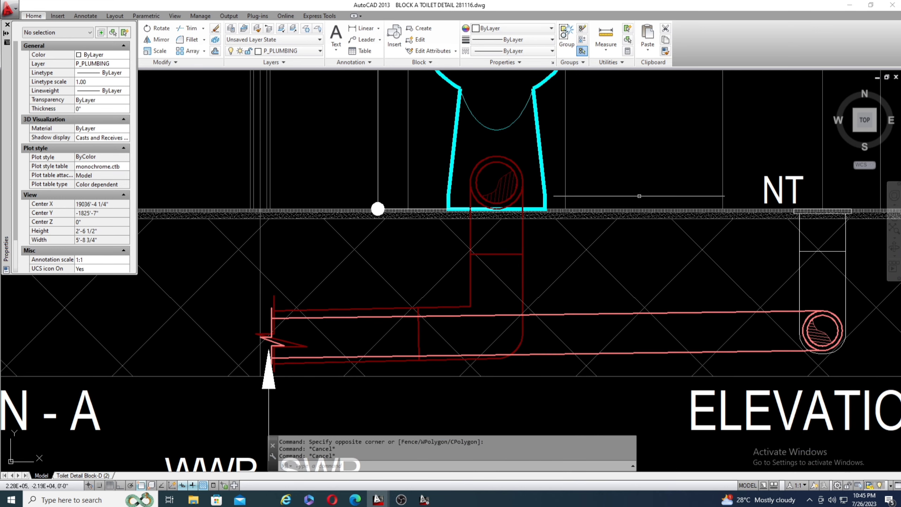
pyautogui.scroll(-4, 498, 225)
pyautogui.scroll(-6, 498, 224)
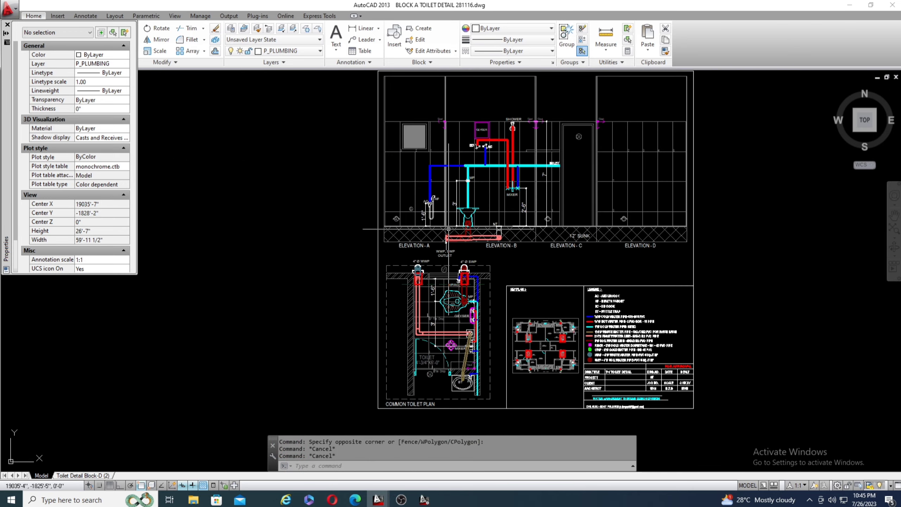
# Compare the overall layouts of the bedroom toilet and common toilet detail sheets, including their elevations, plans, keyplans and legends.
pyautogui.scroll(-5, 480, 220)
pyautogui.scroll(2, 478, 248)
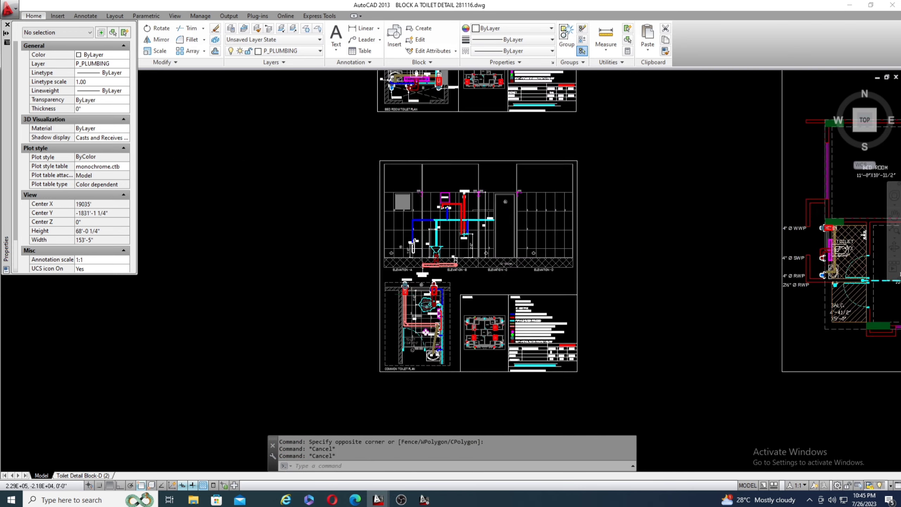
pyautogui.scroll(-1, 478, 260)
pyautogui.scroll(-1, 478, 261)
pyautogui.scroll(7, 477, 316)
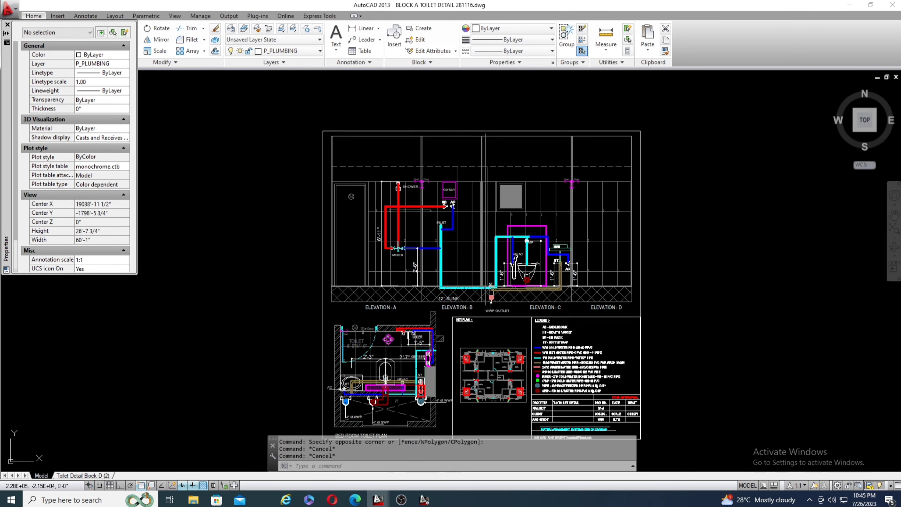
pyautogui.scroll(-2, 496, 191)
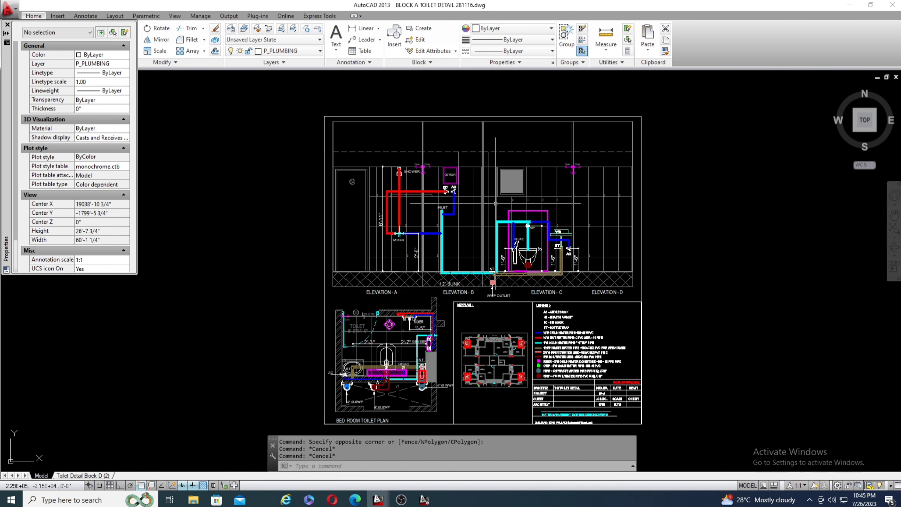
pyautogui.scroll(-4, 495, 204)
pyautogui.scroll(4, 504, 267)
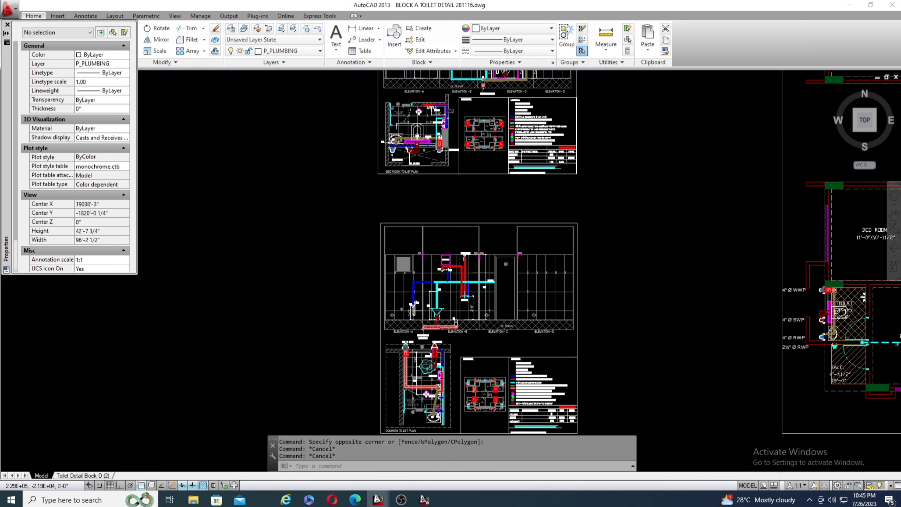
pyautogui.scroll(-2, 504, 268)
pyautogui.scroll(2, 504, 268)
pyautogui.scroll(1, 457, 216)
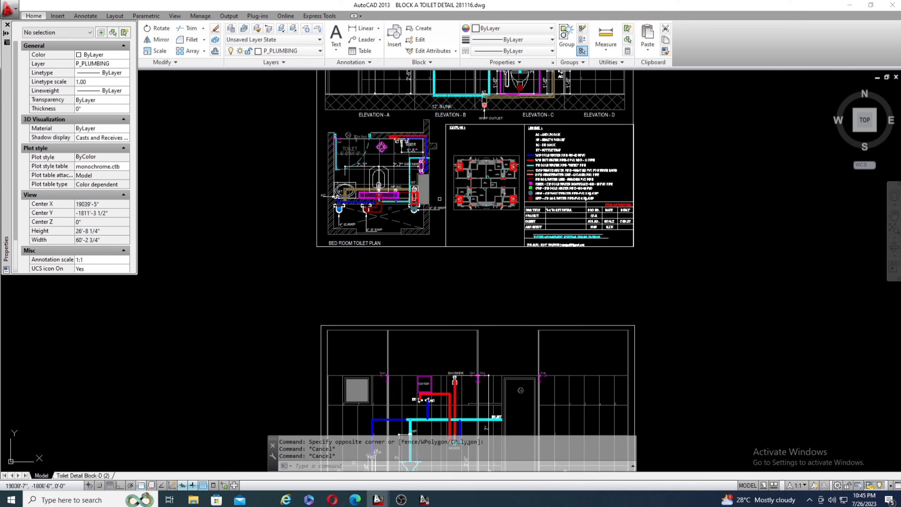
pyautogui.scroll(-1, 443, 244)
pyautogui.scroll(4, 487, 188)
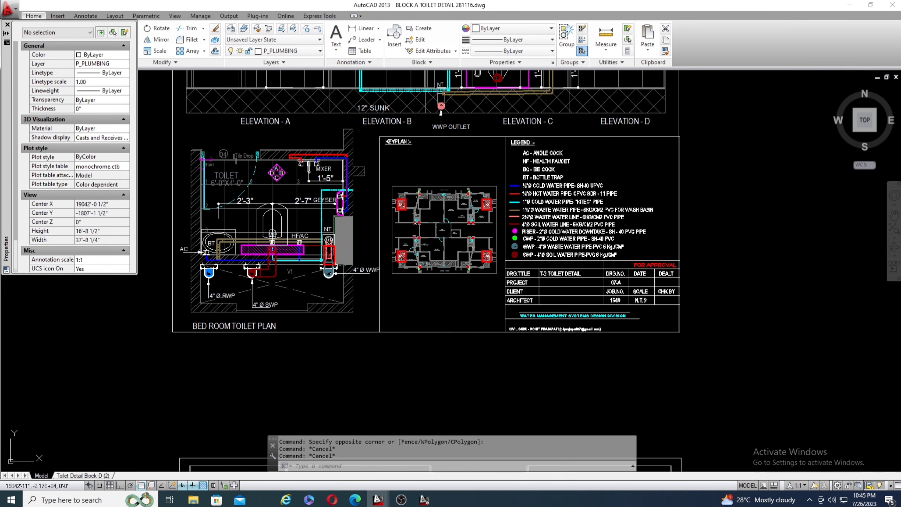
# Examine the keyplan of the T-2 toilet detail, checking the red-marked bedroom toilets against the surrounding rooms and pipe shafts.
pyautogui.scroll(6, 425, 248)
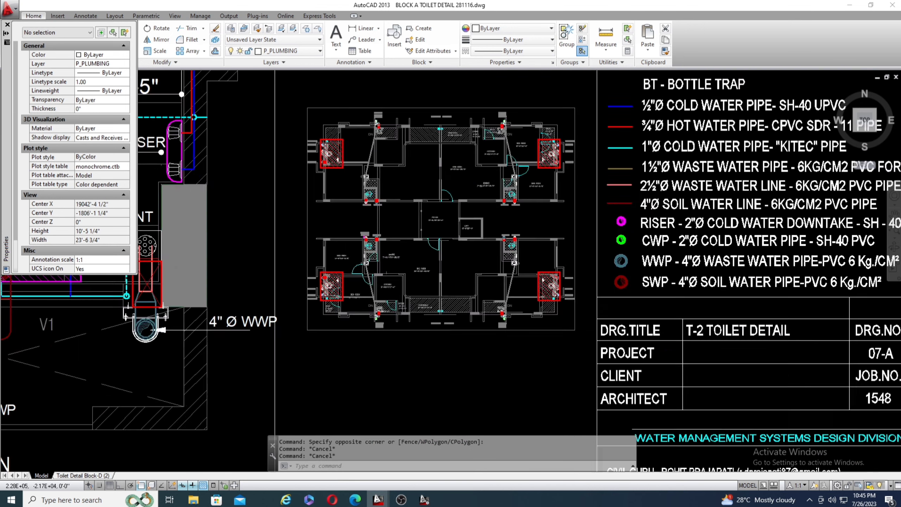
pyautogui.scroll(-2, 401, 288)
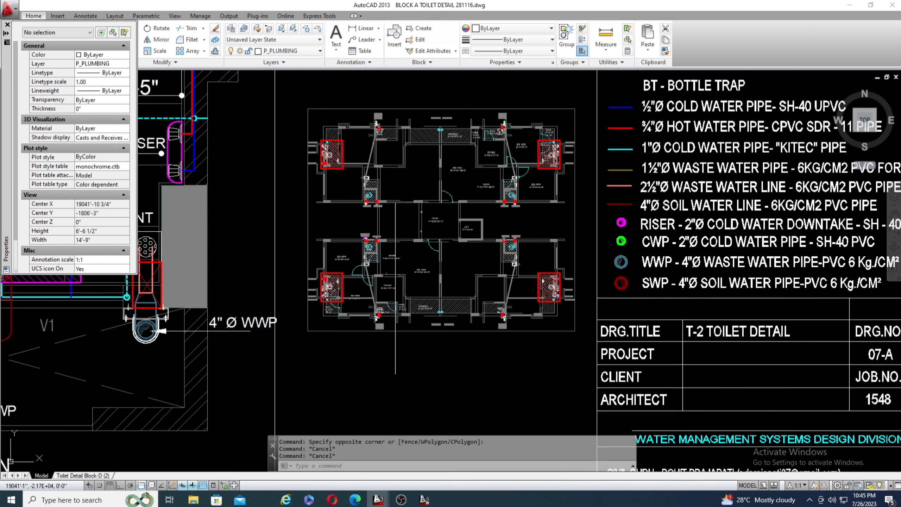
pyautogui.scroll(3, 514, 305)
pyautogui.scroll(-3, 513, 306)
pyautogui.scroll(-5, 513, 307)
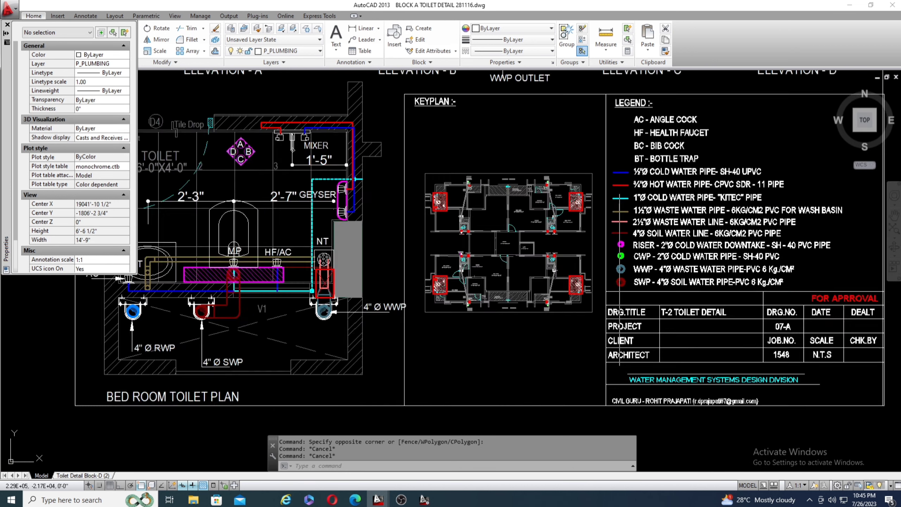
pyautogui.scroll(3, 541, 282)
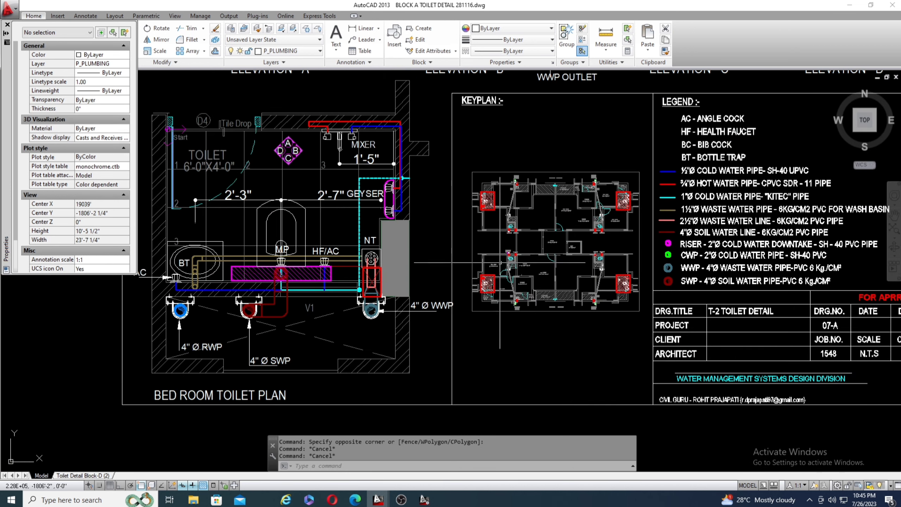
pyautogui.scroll(2, 637, 242)
pyautogui.scroll(4, 635, 242)
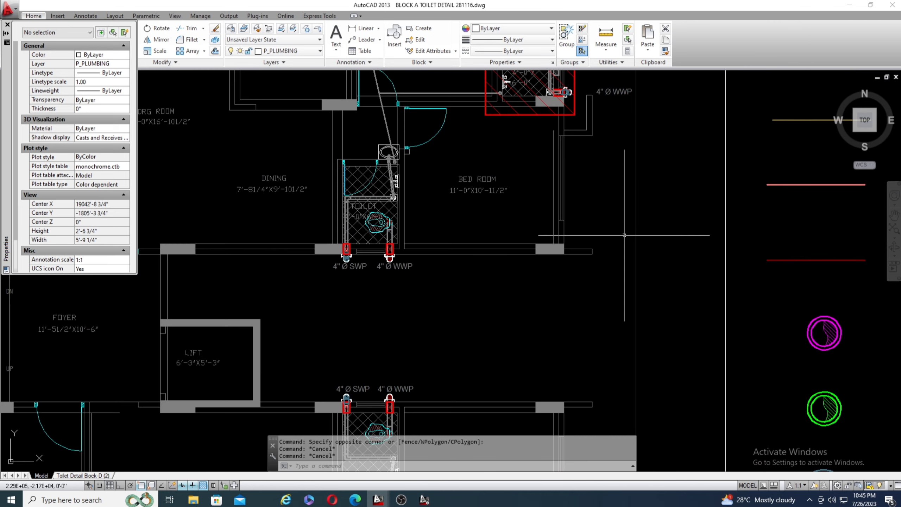
pyautogui.scroll(-3, 603, 227)
pyautogui.scroll(4, 535, 177)
pyautogui.scroll(2, 535, 177)
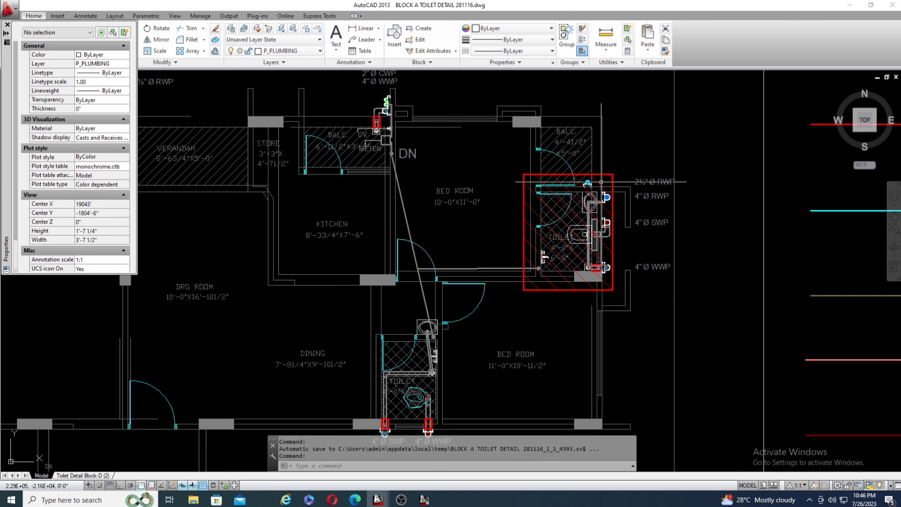
pyautogui.scroll(-4, 572, 272)
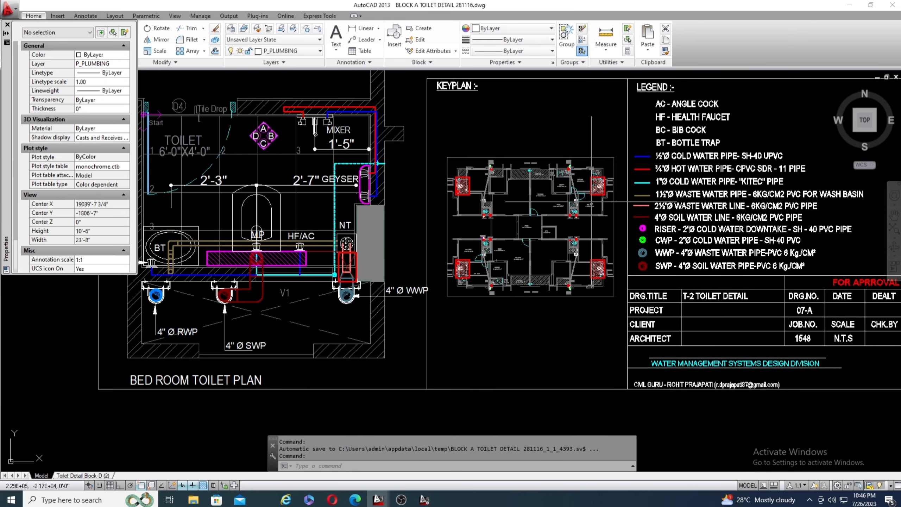
# Examine the keyplan of the T-1 toilet detail to see which common toilets are marked in red.
pyautogui.scroll(-6, 566, 171)
pyautogui.scroll(-4, 562, 183)
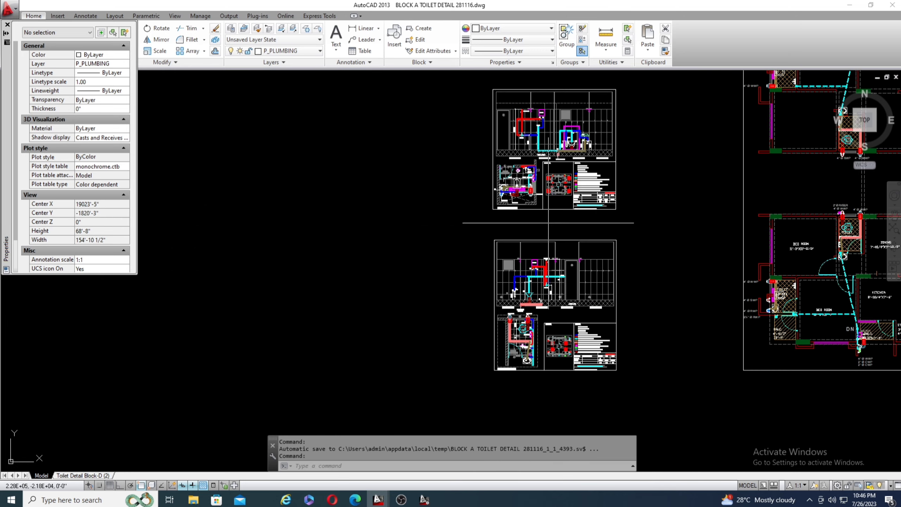
pyautogui.scroll(2, 537, 318)
pyautogui.scroll(1, 579, 325)
pyautogui.moveTo(579, 325); pyautogui.dragTo(529, 287, button='middle')
pyautogui.scroll(-2, 529, 287)
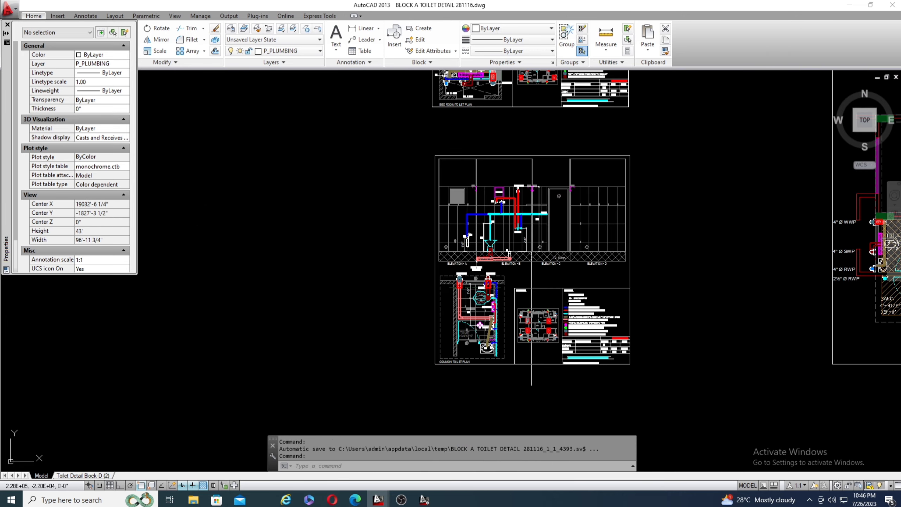
pyautogui.scroll(2, 571, 351)
pyautogui.scroll(4, 536, 325)
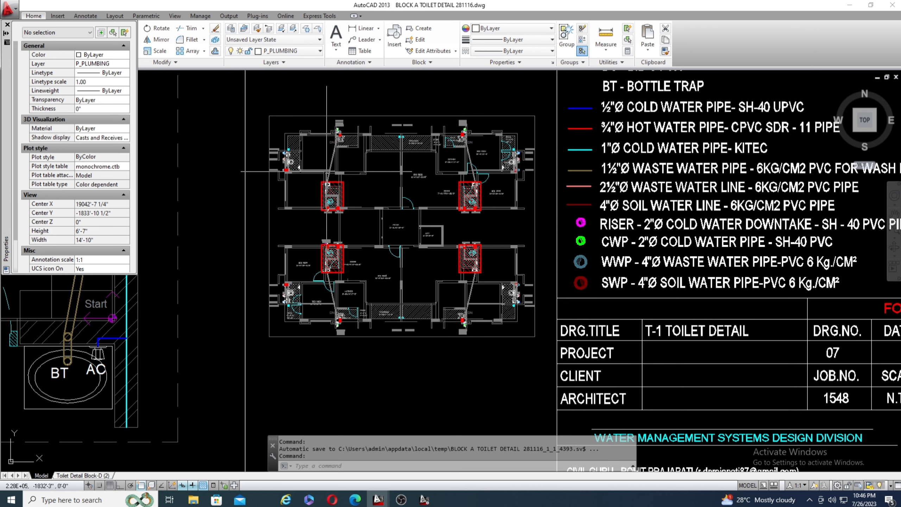
# Compare the red-marked common toilets on the T-1 keyplan with the red-marked bedroom toilets on the T-2 keyplan.
pyautogui.scroll(1, 328, 217)
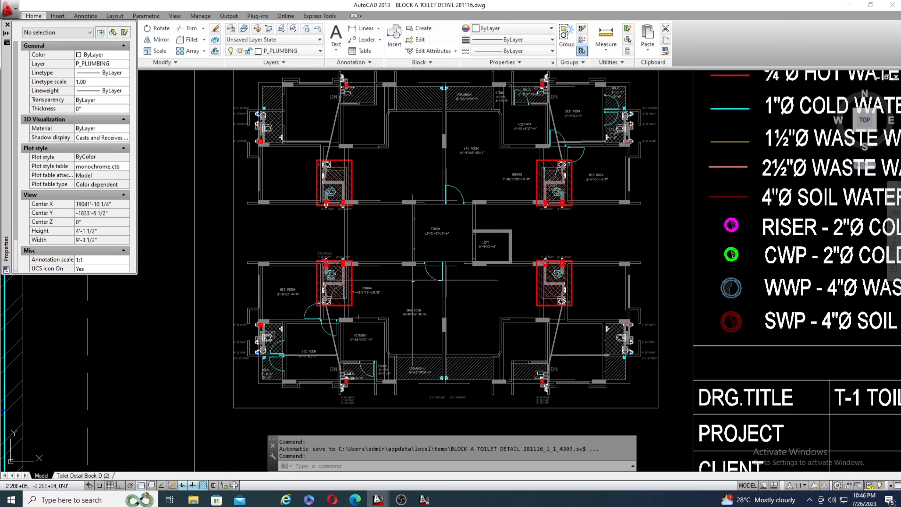
pyautogui.scroll(-2, 421, 291)
pyautogui.scroll(-3, 400, 283)
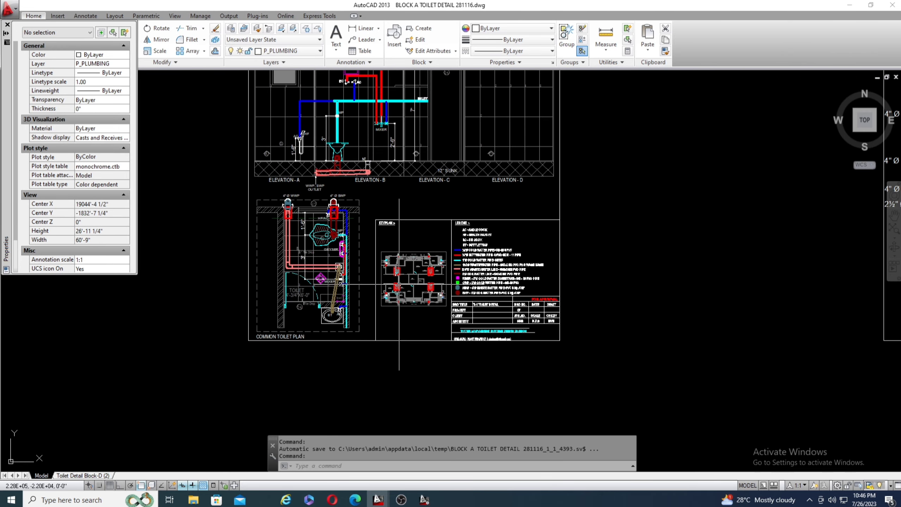
pyautogui.scroll(-1, 355, 248)
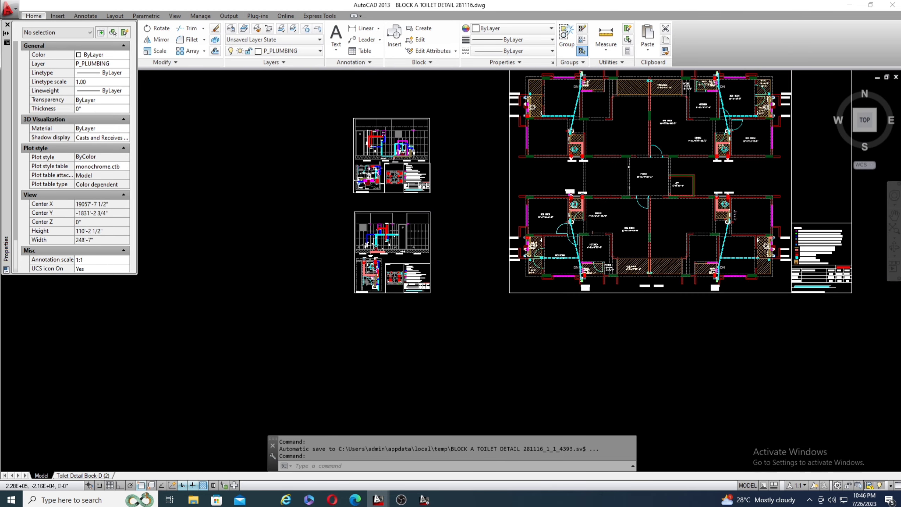
pyautogui.scroll(2, 401, 197)
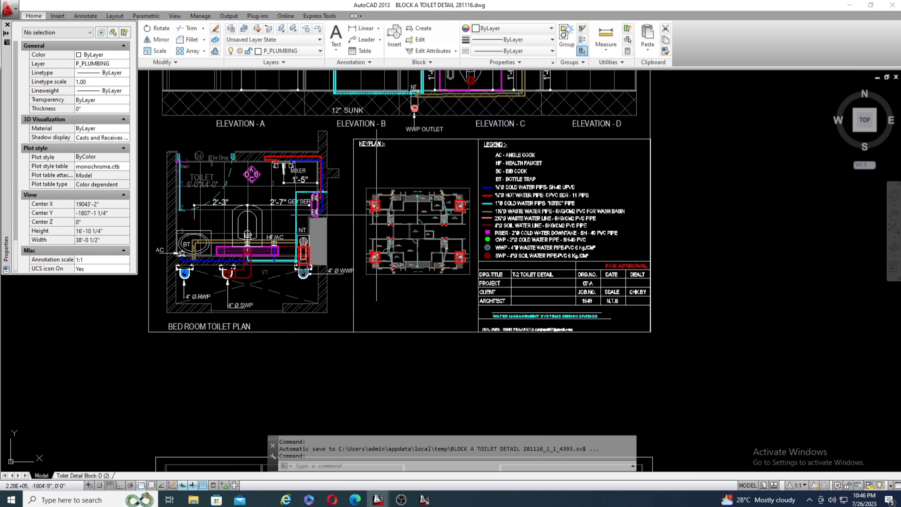
pyautogui.scroll(2, 376, 204)
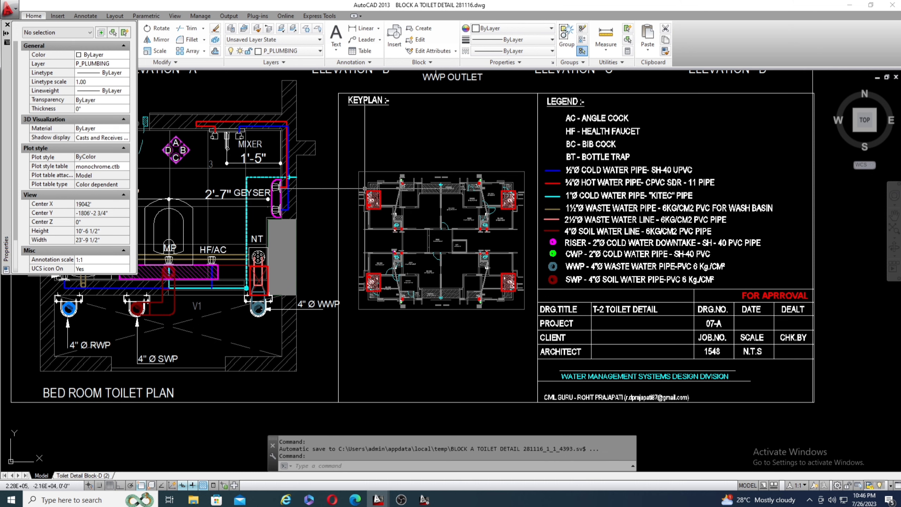
pyautogui.scroll(2, 364, 188)
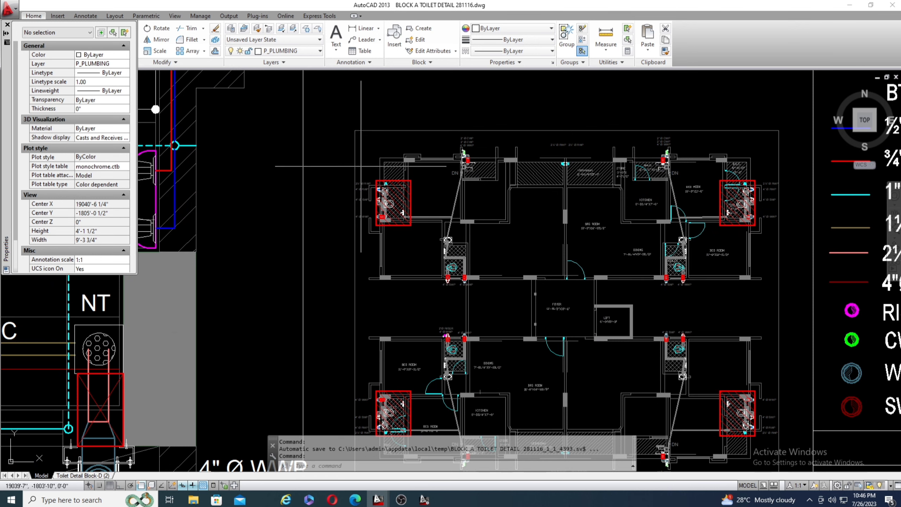
# Examine how the WC and NT trap connect to the 4" SWP and 4" WWP in the bedroom toilet plan's shaft.
pyautogui.scroll(-4, 697, 243)
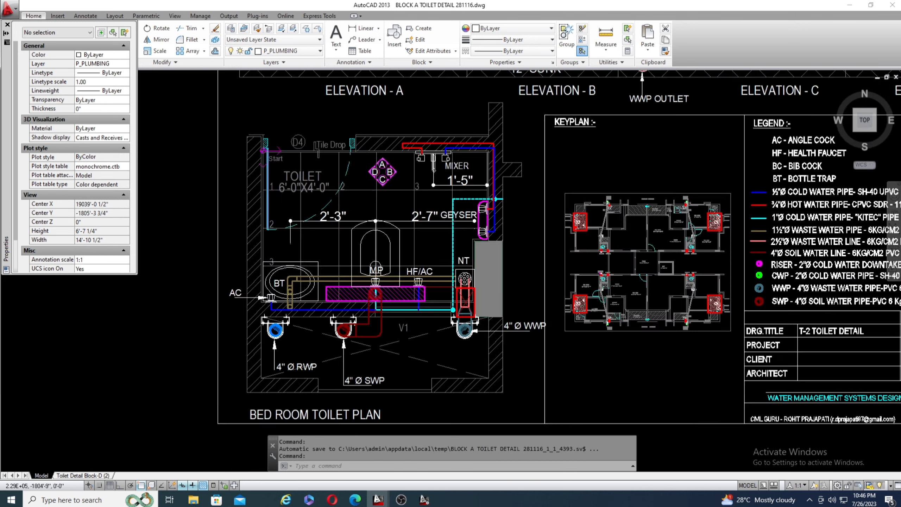
pyautogui.scroll(-1, 698, 243)
pyautogui.scroll(3, 530, 288)
pyautogui.scroll(2, 530, 288)
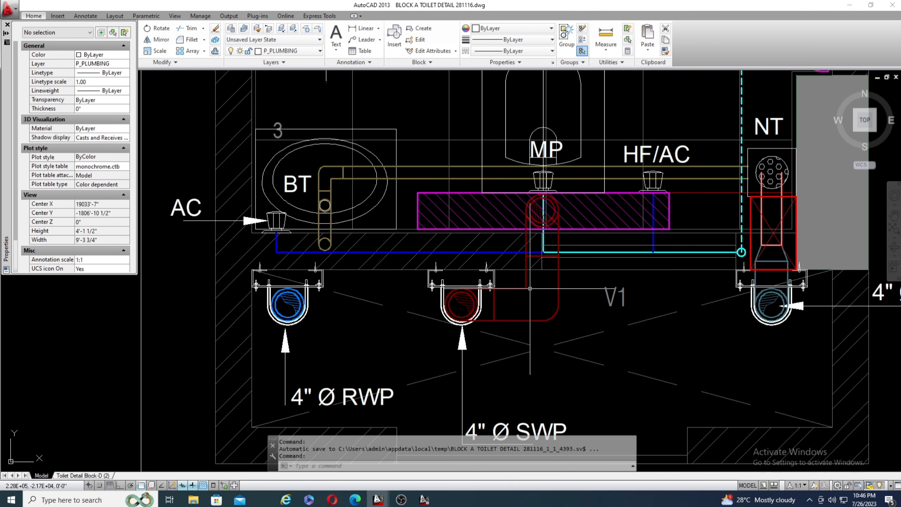
pyautogui.scroll(-4, 530, 289)
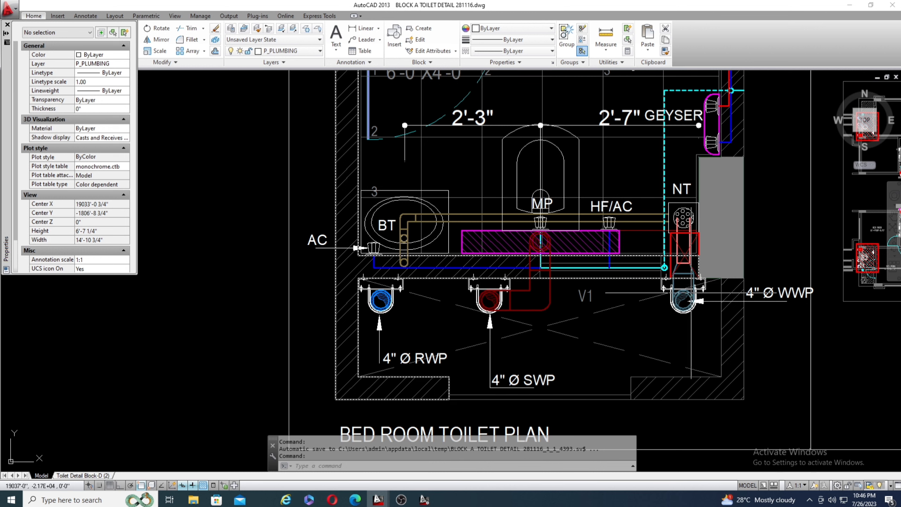
pyautogui.scroll(4, 810, 300)
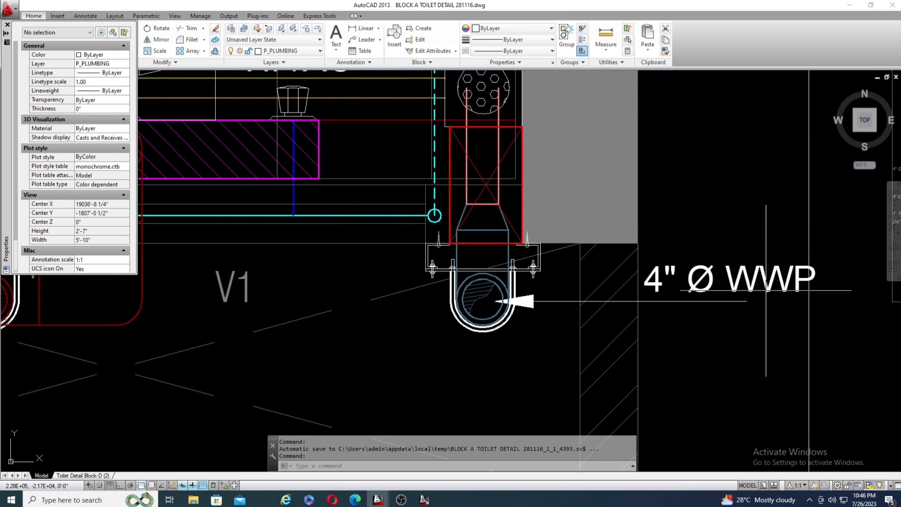
pyautogui.scroll(-5, 809, 280)
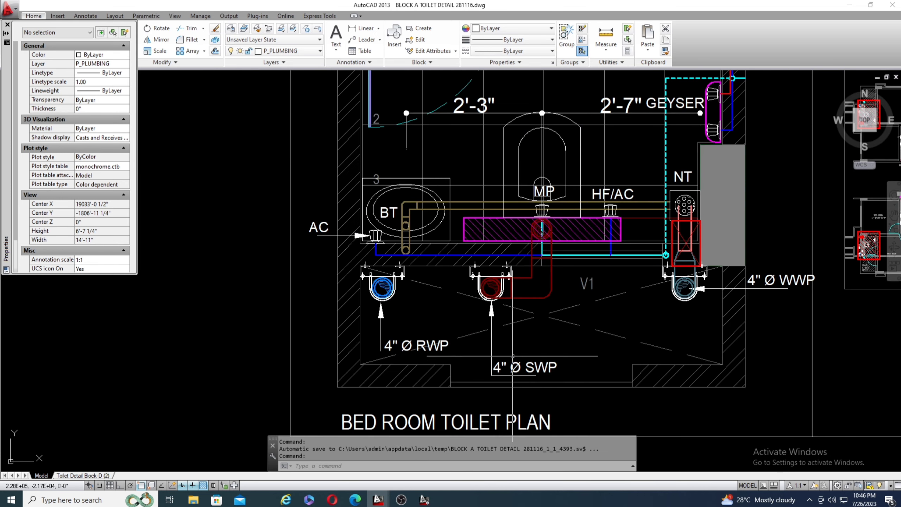
# Inspect the 4" RWP and its clamp beside the 4" SWP in the bedroom toilet plan's shaft.
pyautogui.scroll(6, 518, 362)
pyautogui.scroll(-4, 568, 329)
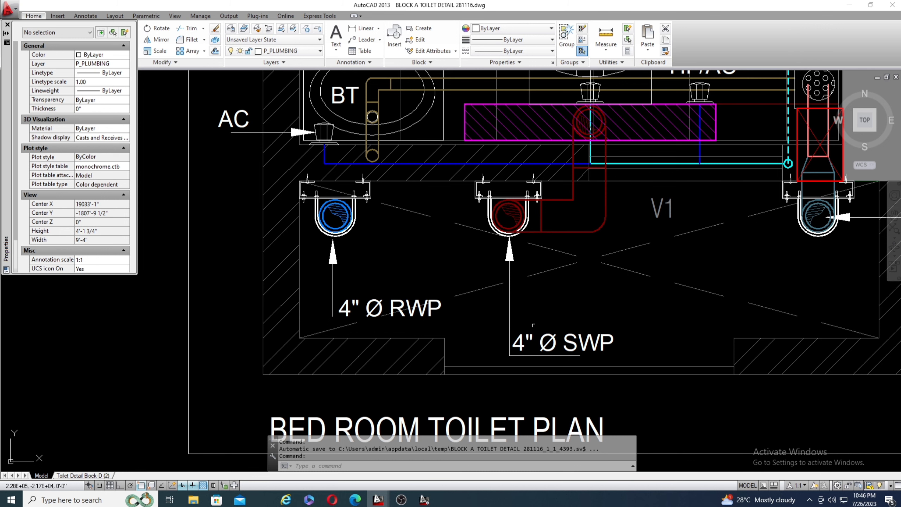
pyautogui.scroll(-2, 533, 325)
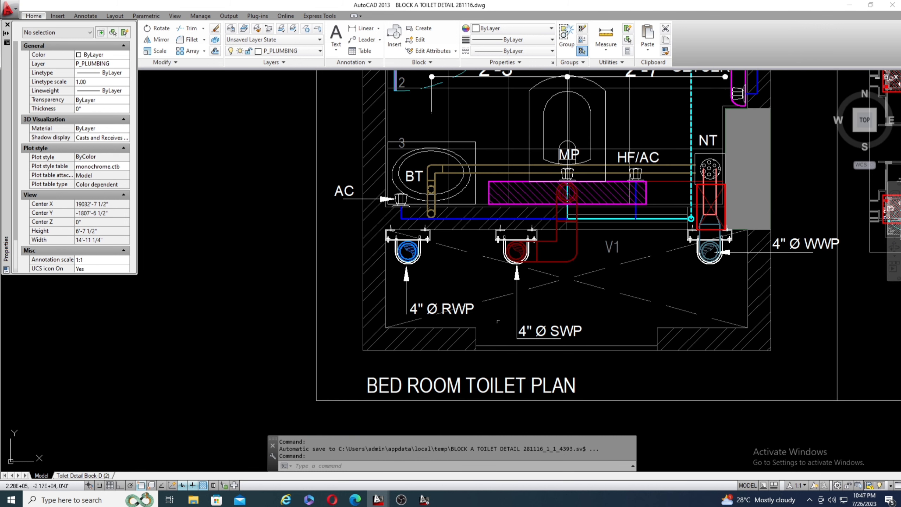
pyautogui.scroll(4, 448, 309)
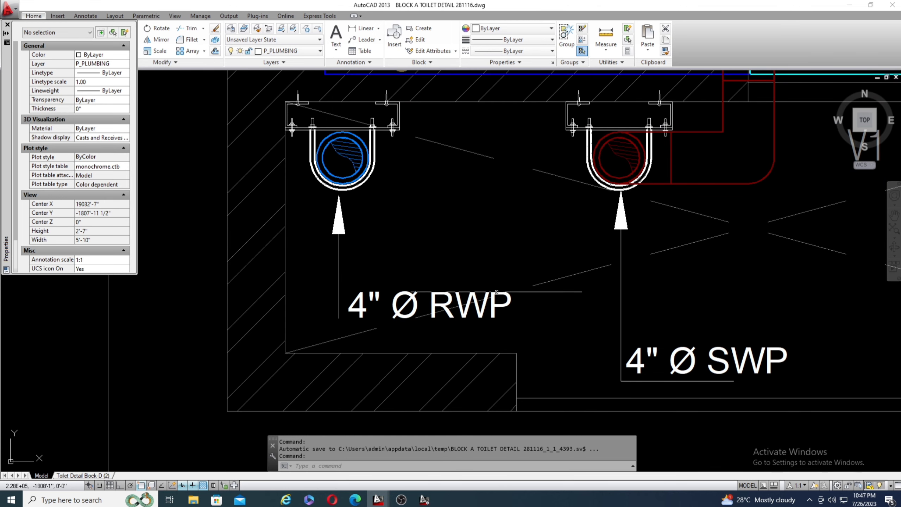
pyautogui.scroll(-2, 438, 307)
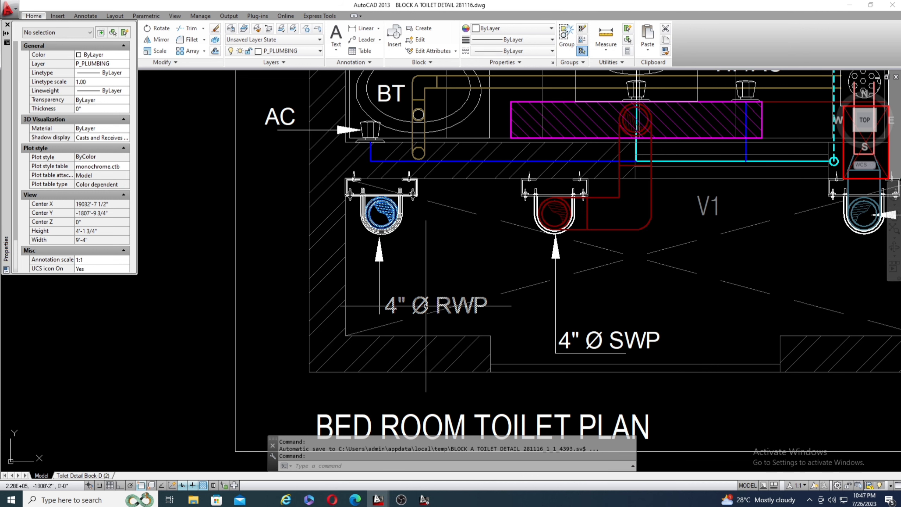
pyautogui.scroll(-2, 428, 307)
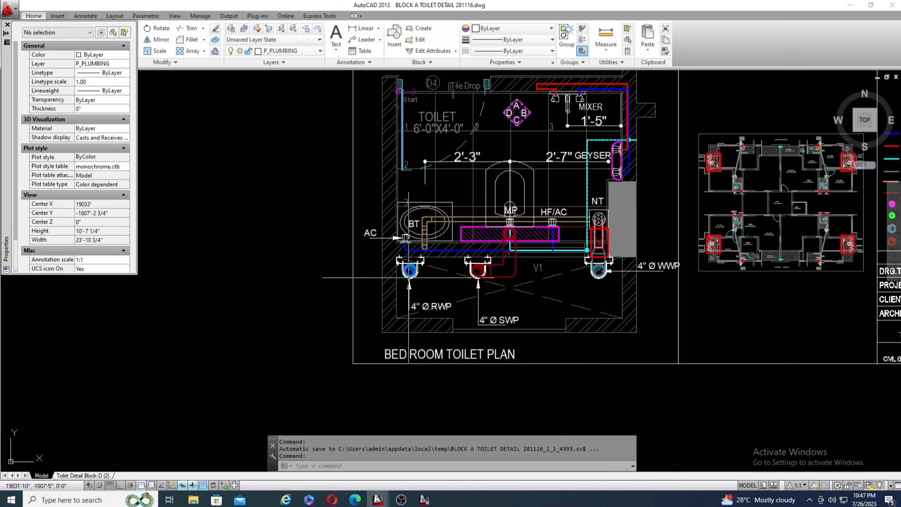
# Check the wash basin's angle cock, bottle trap and cold water connection in the bedroom toilet plan.
pyautogui.scroll(4, 432, 217)
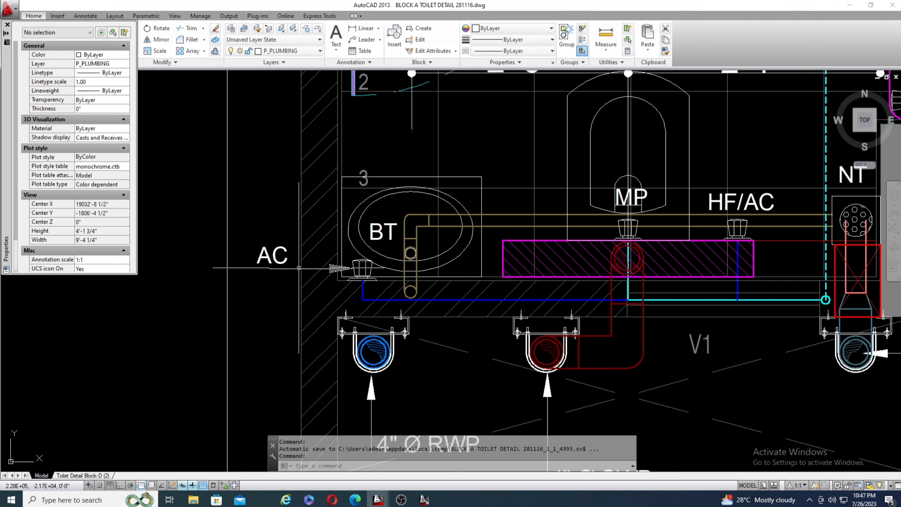
pyautogui.scroll(2, 373, 280)
pyautogui.scroll(-2, 358, 283)
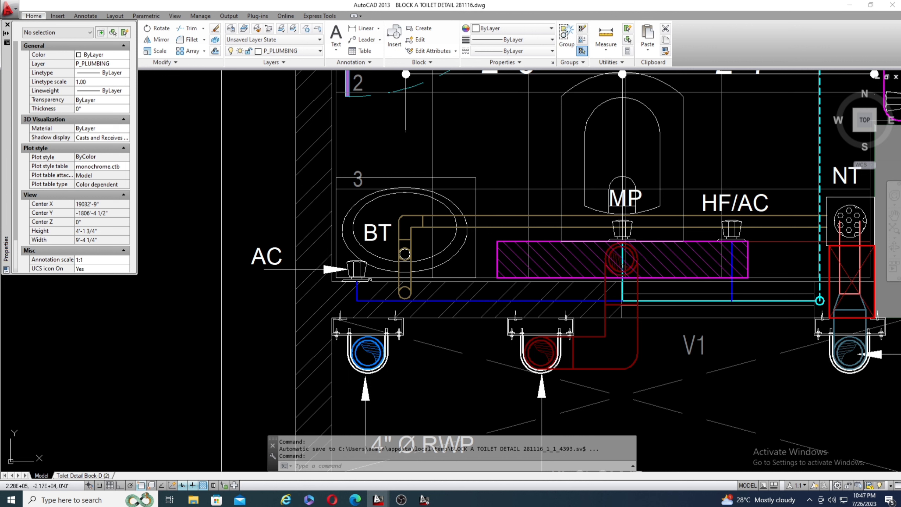
pyautogui.scroll(-2, 300, 299)
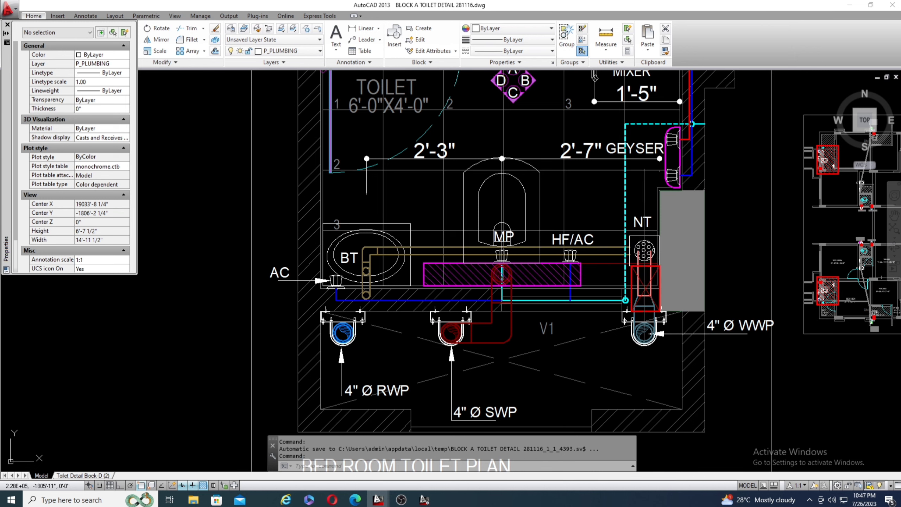
pyautogui.scroll(-3, 568, 308)
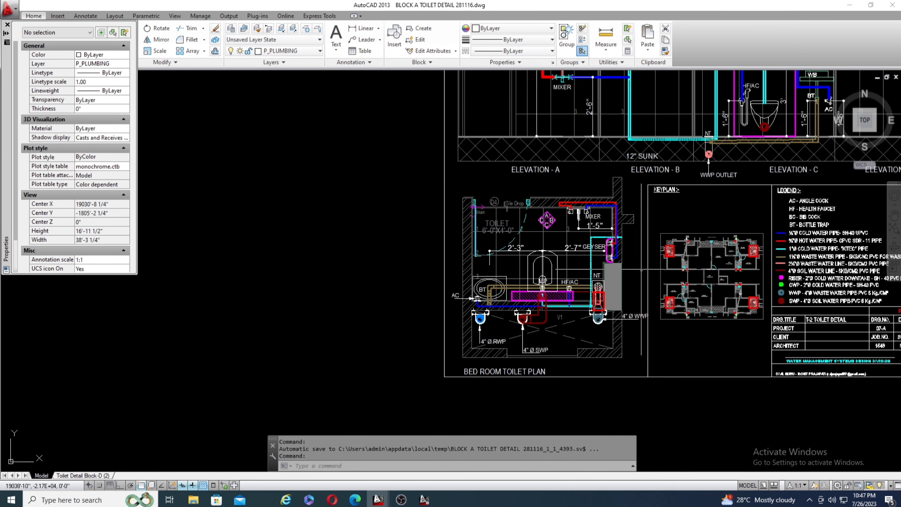
# Inspect the geyser's hot and cold water connections and check the properties of the short cyan inlet line in the wall.
pyautogui.scroll(3, 644, 265)
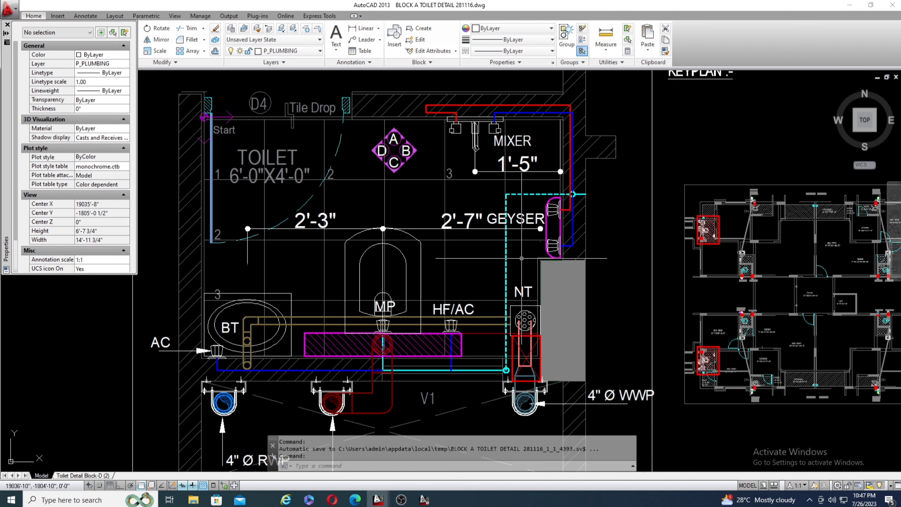
pyautogui.scroll(5, 587, 210)
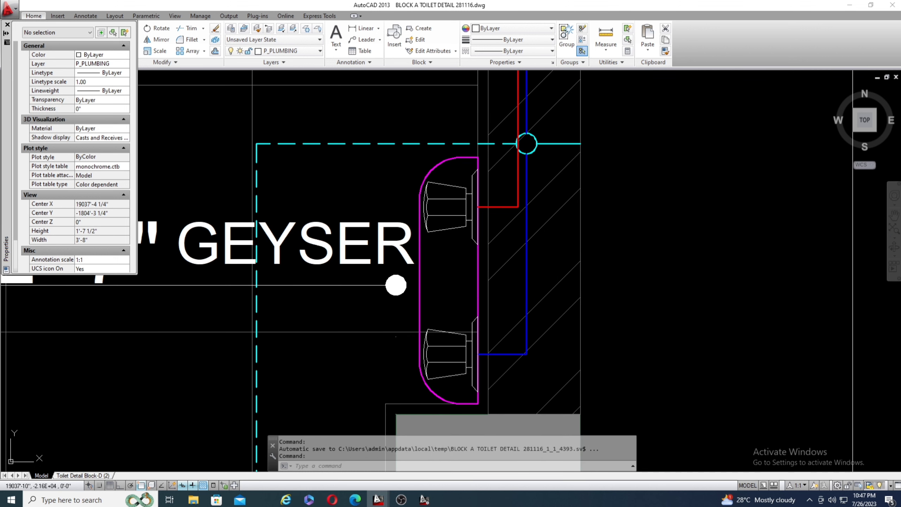
pyautogui.click(556, 139)
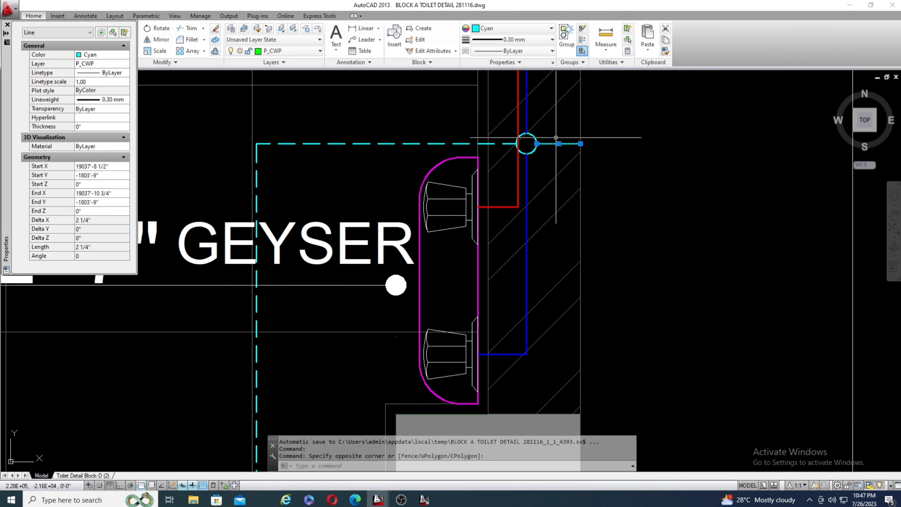
pyautogui.press('Escape')
pyautogui.press('Escape')
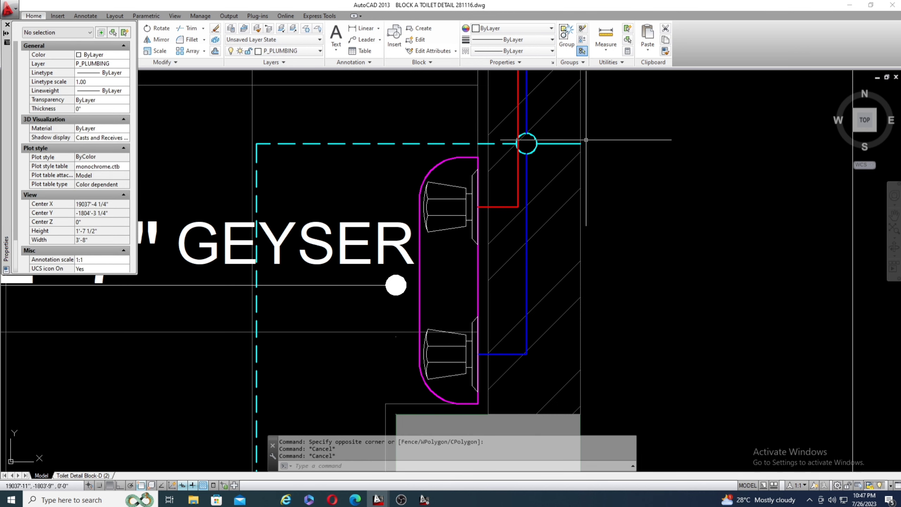
pyautogui.scroll(-4, 586, 140)
pyautogui.scroll(2, 587, 139)
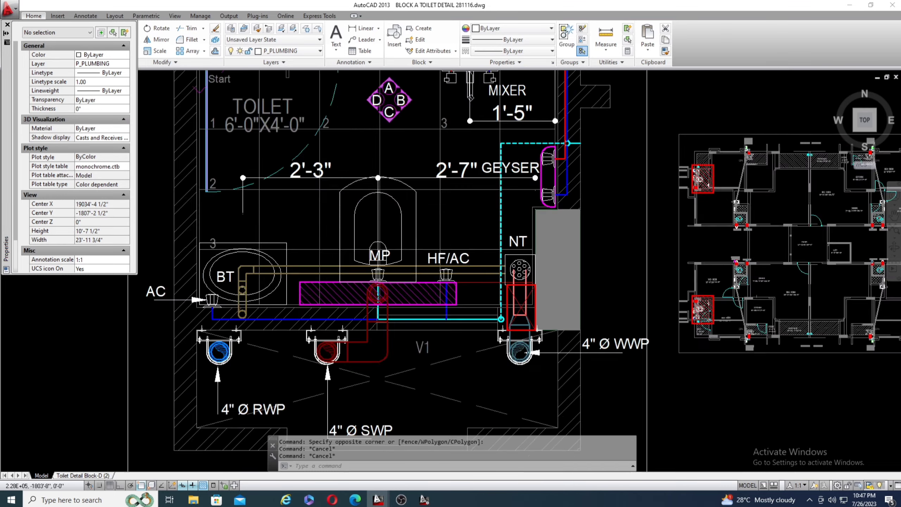
# Examine the T-2 keyplan around the verandah and kitchen shafts, checking the 2½" RWP, WWP and CWP locations.
pyautogui.scroll(-3, 436, 130)
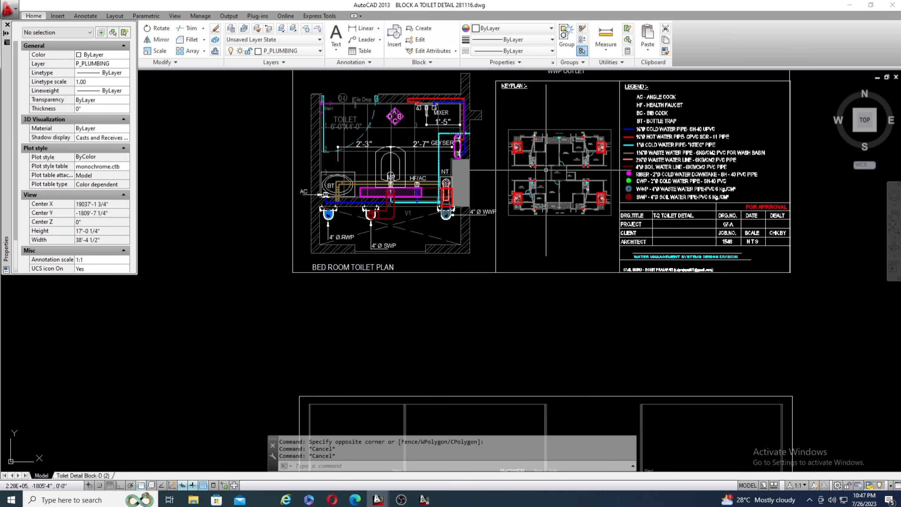
pyautogui.scroll(4, 548, 170)
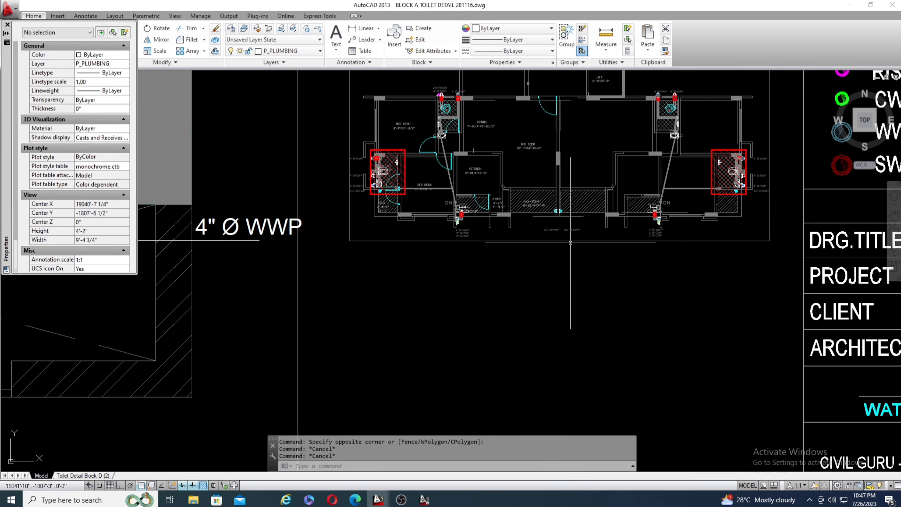
pyautogui.scroll(-4, 553, 212)
pyautogui.scroll(11, 554, 211)
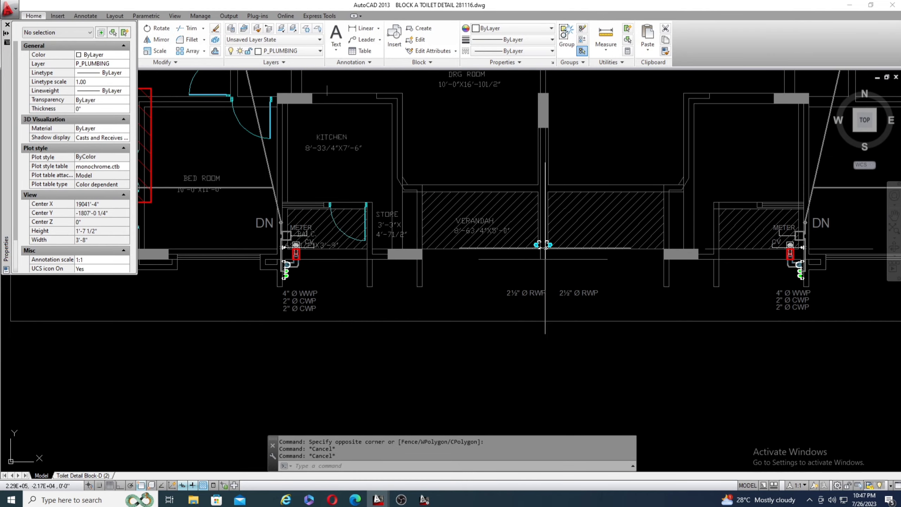
pyautogui.scroll(-13, 539, 243)
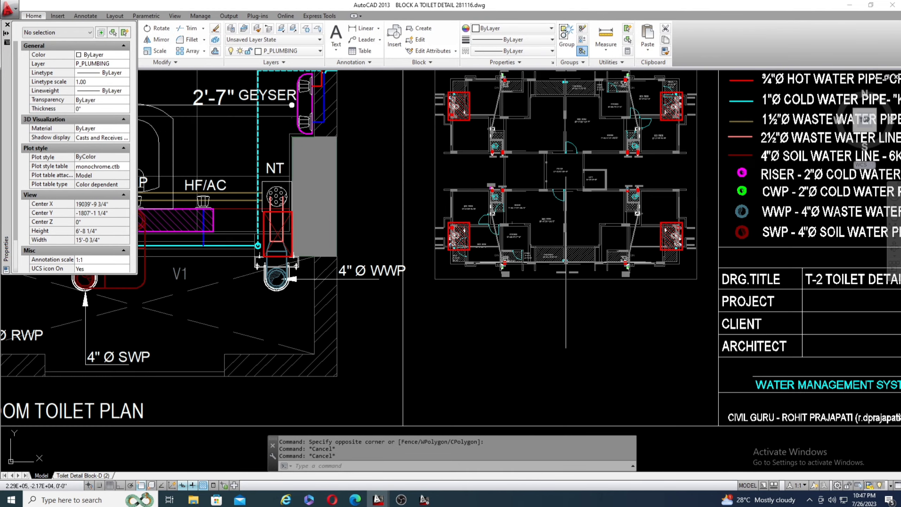
pyautogui.scroll(-3, 538, 227)
# Trace the bedroom toilet plan's cold water inlet route and its waste and soil connections to the shaft pipes.
pyautogui.scroll(5, 401, 170)
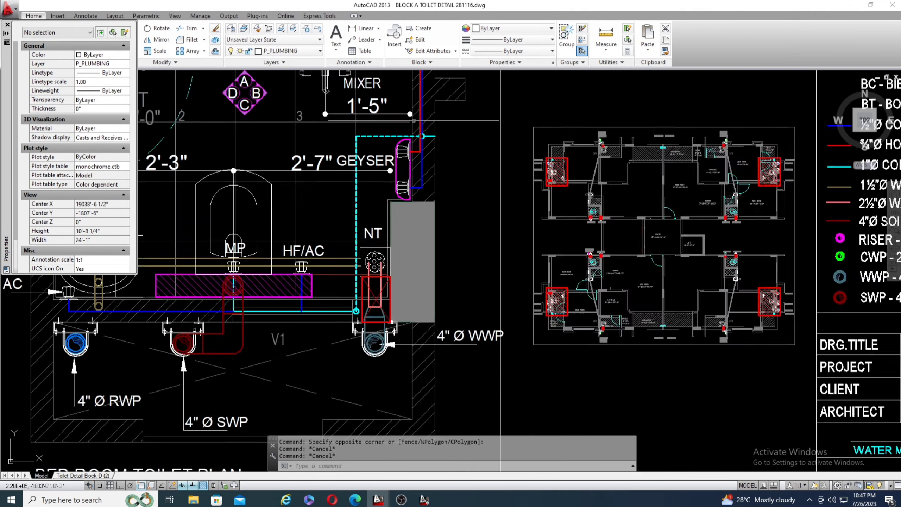
pyautogui.scroll(-3, 440, 150)
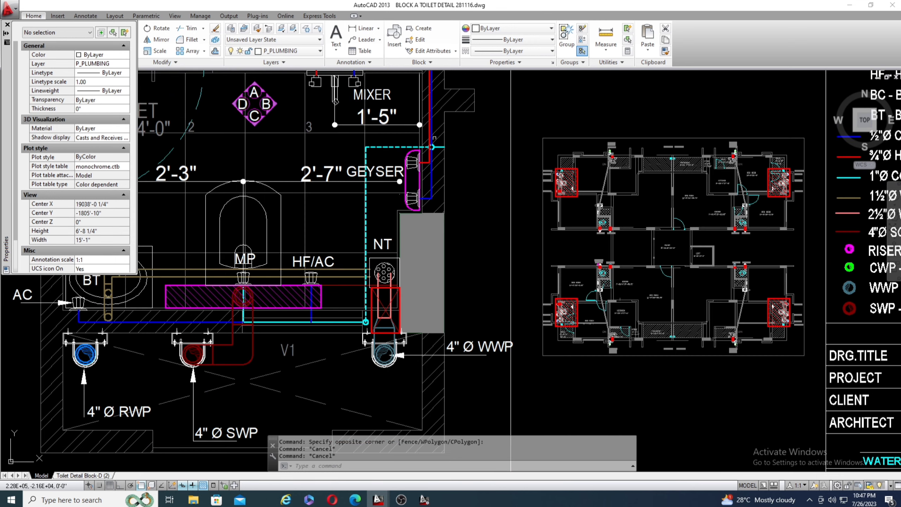
pyautogui.scroll(3, 447, 142)
pyautogui.scroll(-4, 459, 132)
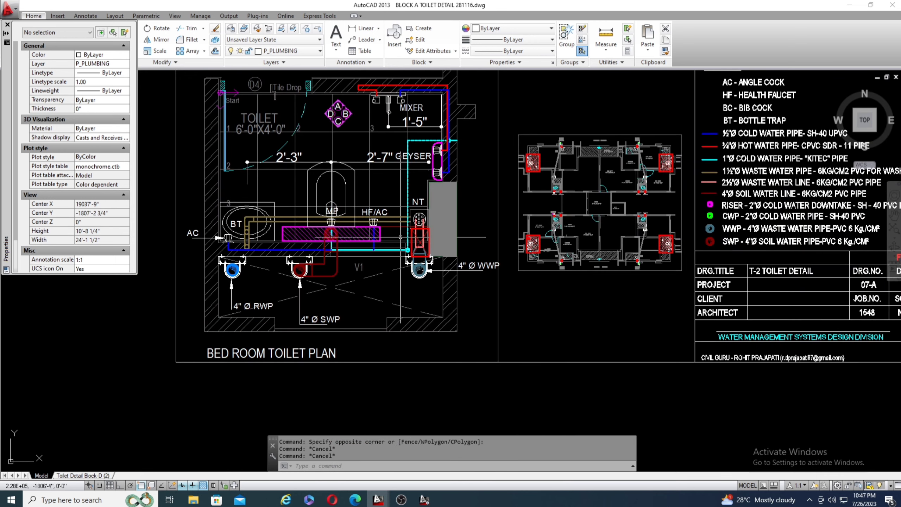
pyautogui.scroll(4, 407, 258)
pyautogui.scroll(-2, 412, 288)
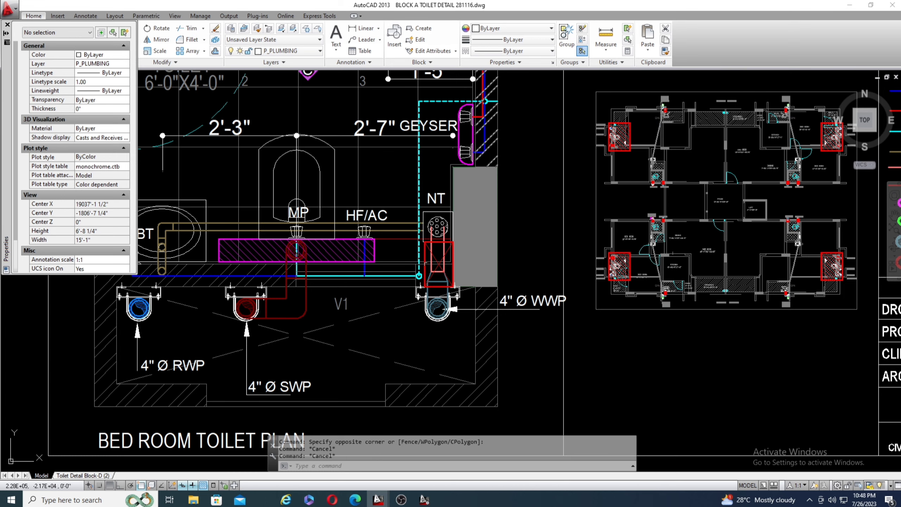
pyautogui.scroll(-5, 313, 263)
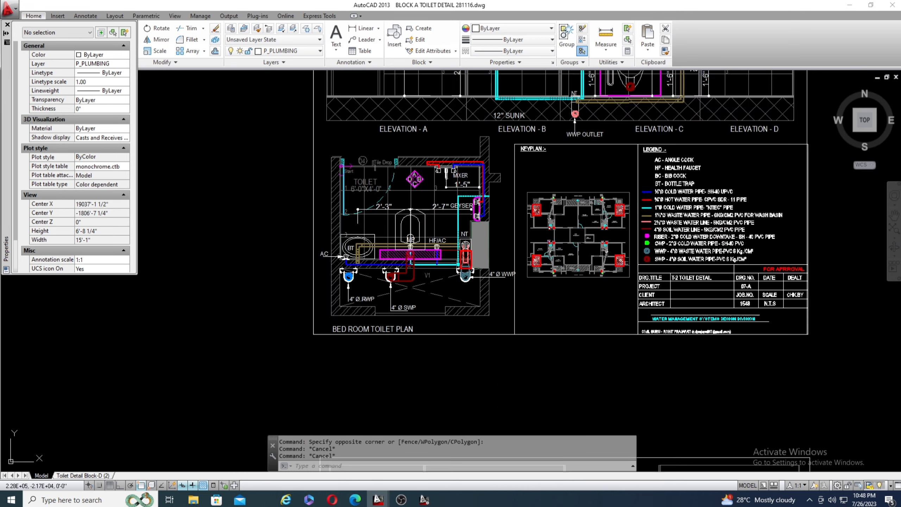
pyautogui.scroll(5, 297, 268)
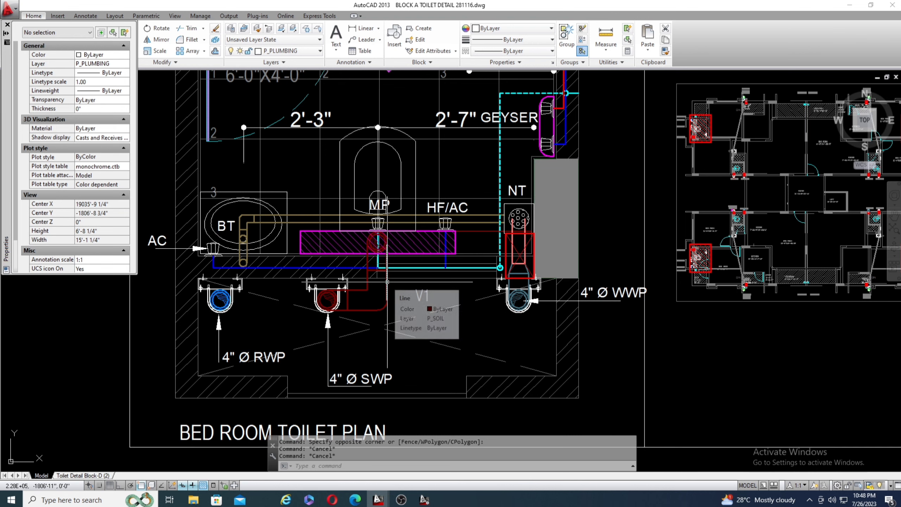
# Check the 2'-3" and 2'-7" dimensions locating the WC between the wash basin and geyser wall in the bedroom toilet plan.
pyautogui.scroll(-1, 410, 296)
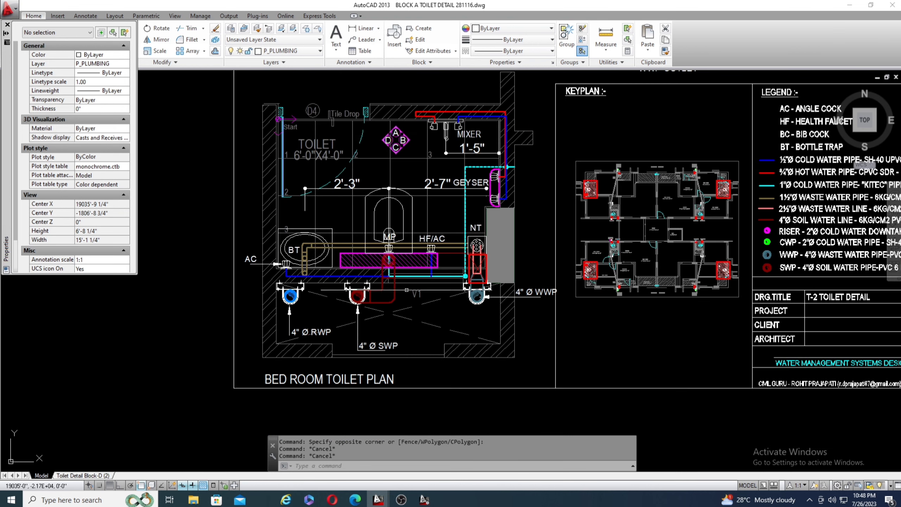
pyautogui.scroll(1, 410, 296)
pyautogui.scroll(-1, 409, 296)
pyautogui.scroll(2, 339, 218)
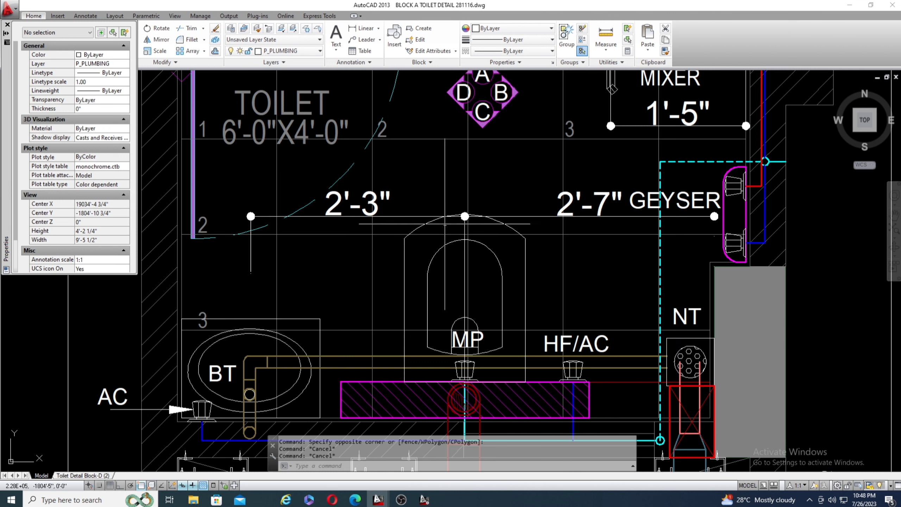
pyautogui.moveTo(387, 214)
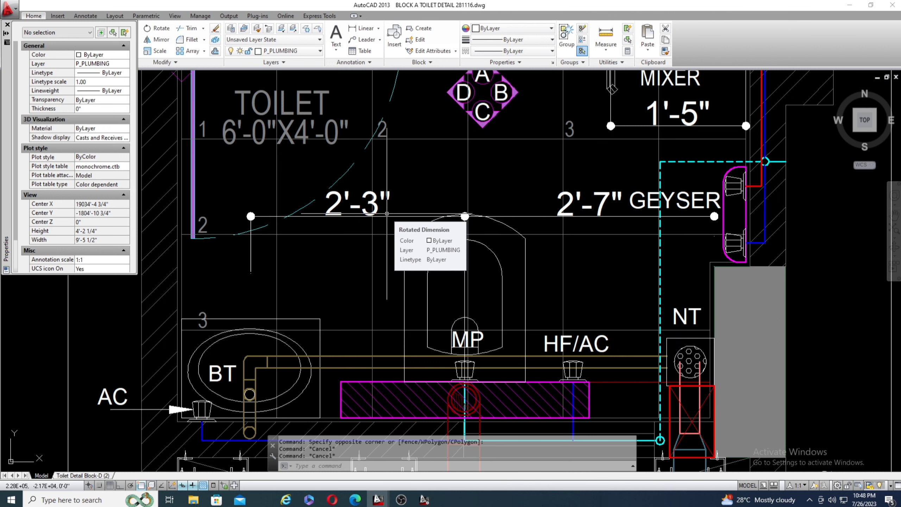
pyautogui.scroll(-5, 388, 214)
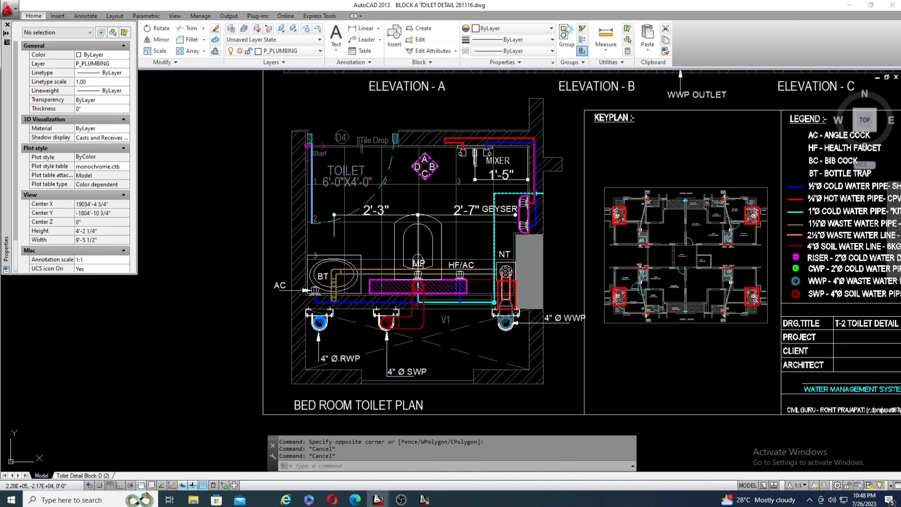
pyautogui.scroll(4, 387, 213)
pyautogui.scroll(3, 352, 210)
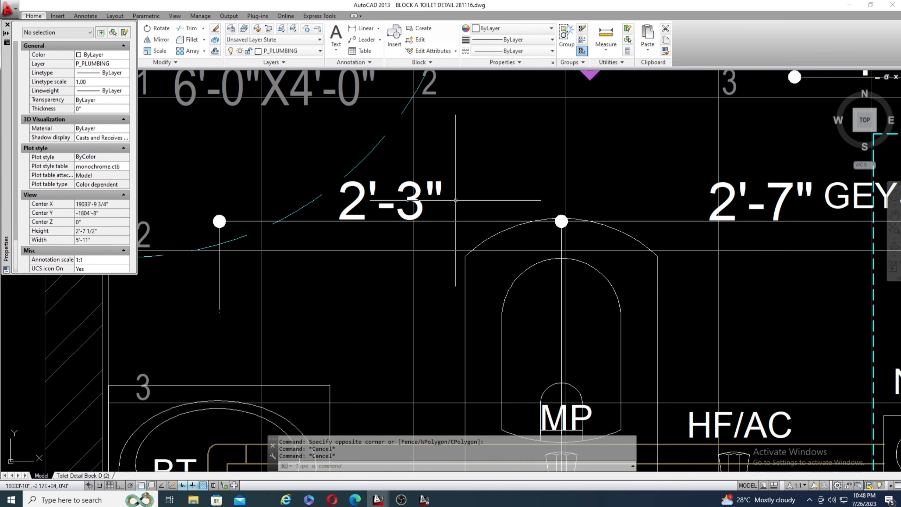
pyautogui.scroll(-3, 456, 200)
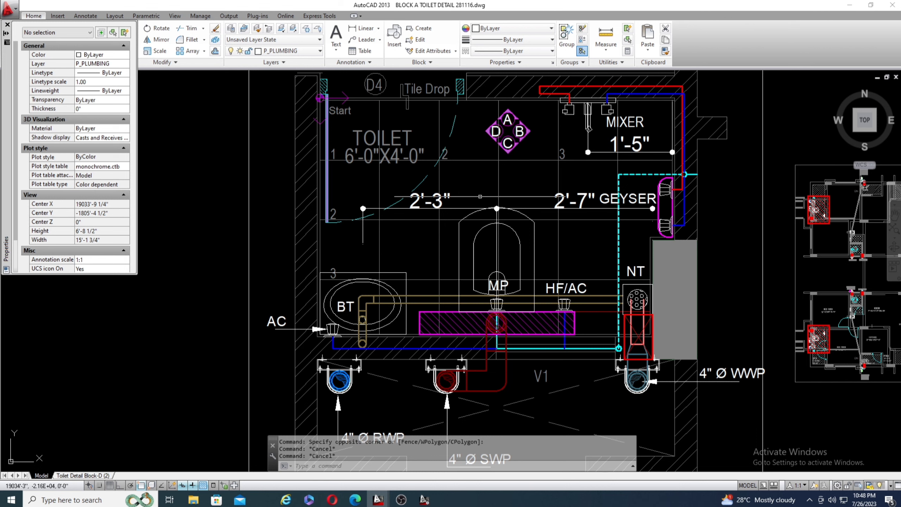
# Examine the mixer's 1'-5" offset and its hot and cold water pipe routes in the bedroom toilet plan.
pyautogui.scroll(-1, 541, 162)
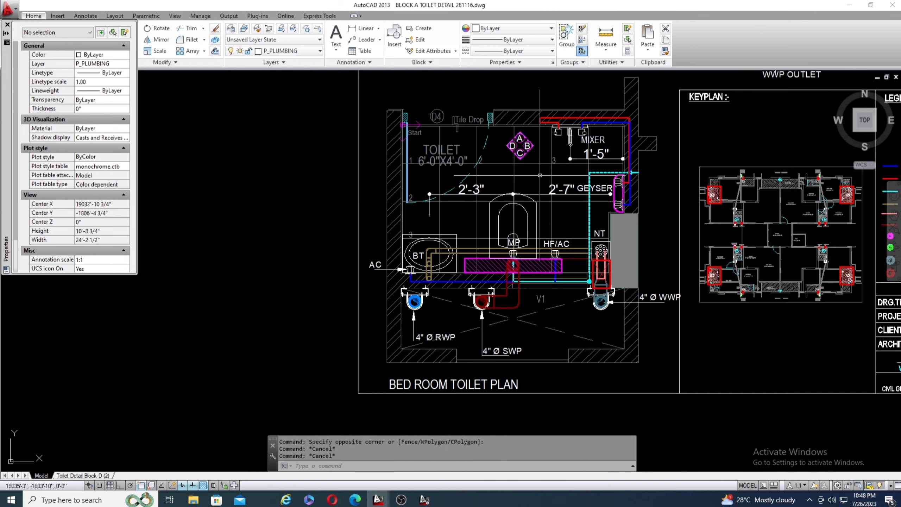
pyautogui.scroll(1, 574, 137)
pyautogui.scroll(1, 601, 81)
pyautogui.scroll(-1, 409, 213)
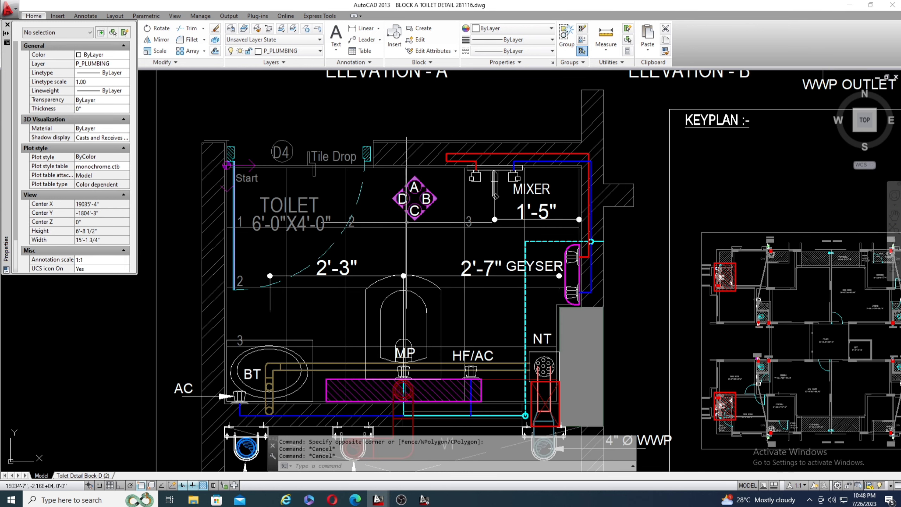
pyautogui.scroll(1, 536, 184)
pyautogui.scroll(-2, 494, 197)
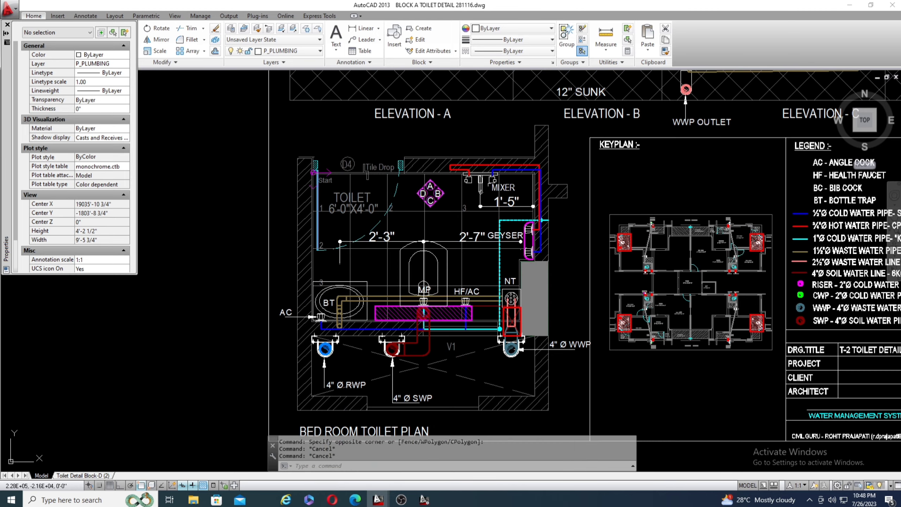
pyautogui.scroll(-1, 511, 195)
pyautogui.scroll(2, 510, 194)
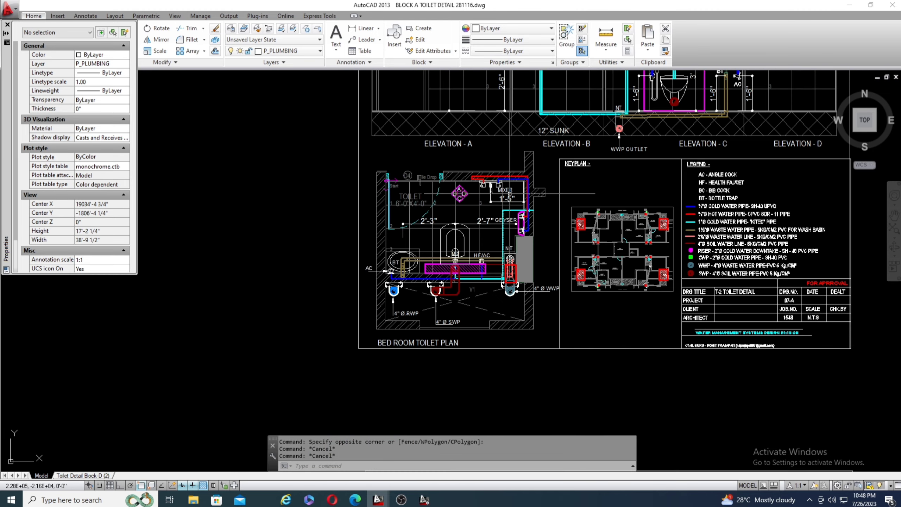
pyautogui.scroll(2, 510, 180)
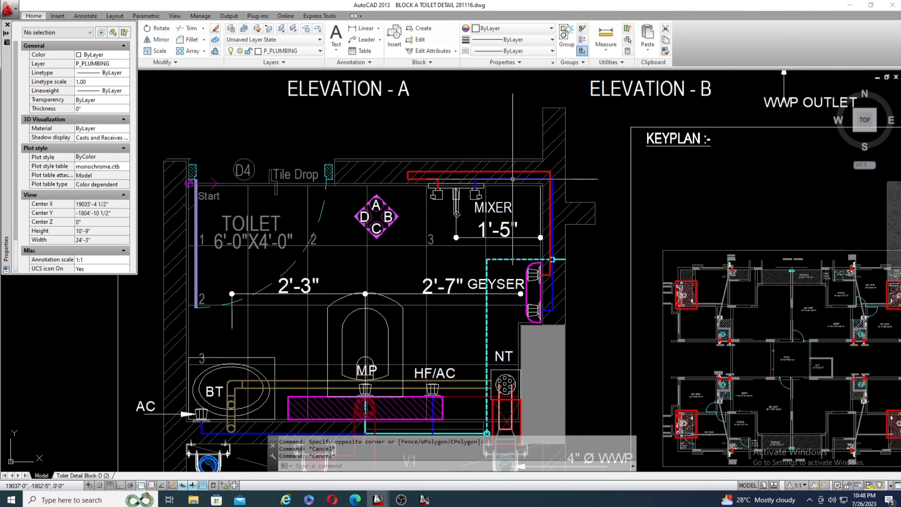
pyautogui.scroll(-2, 514, 179)
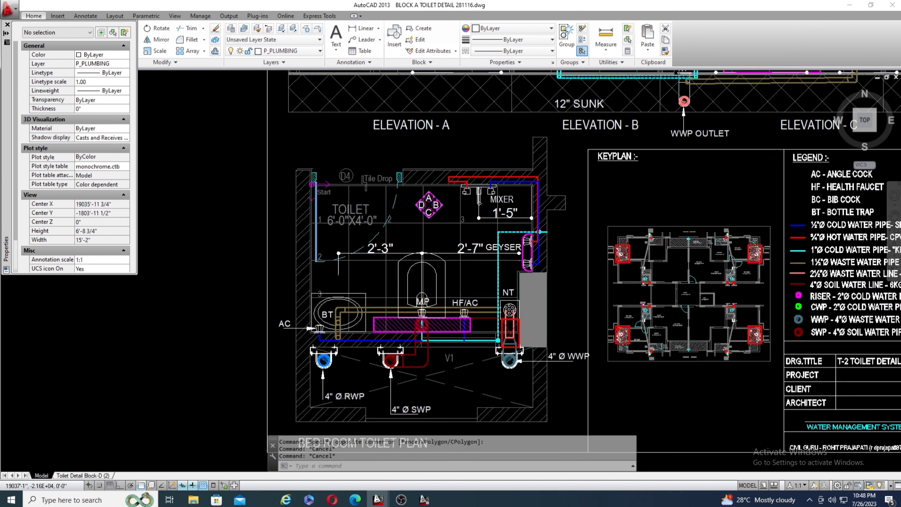
# Inspect the wall area around the geyser, the grey column and the NT trap in the bedroom toilet plan.
pyautogui.scroll(2, 582, 385)
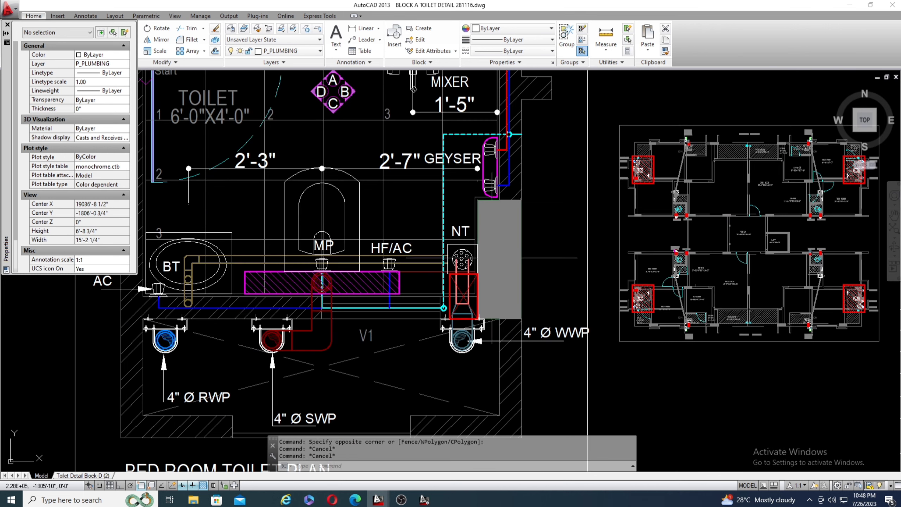
pyautogui.scroll(-2, 557, 278)
pyautogui.scroll(3, 507, 209)
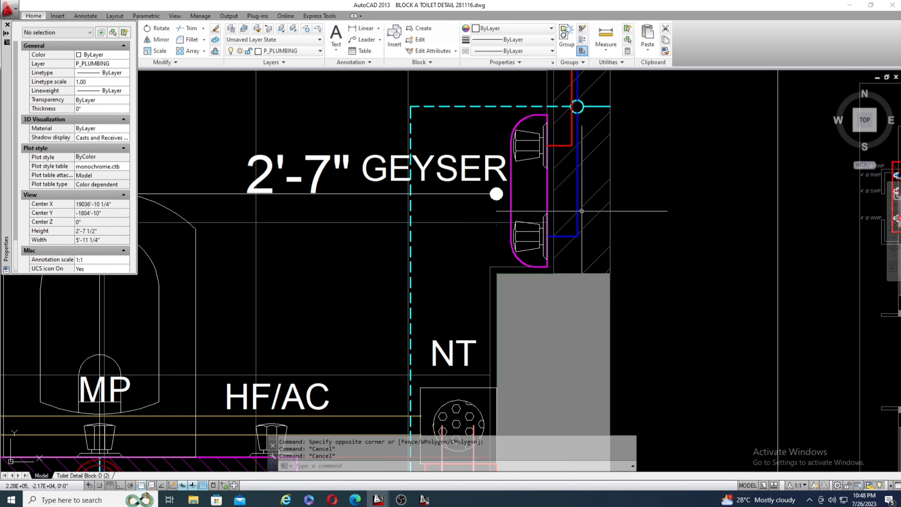
pyautogui.scroll(-2, 514, 146)
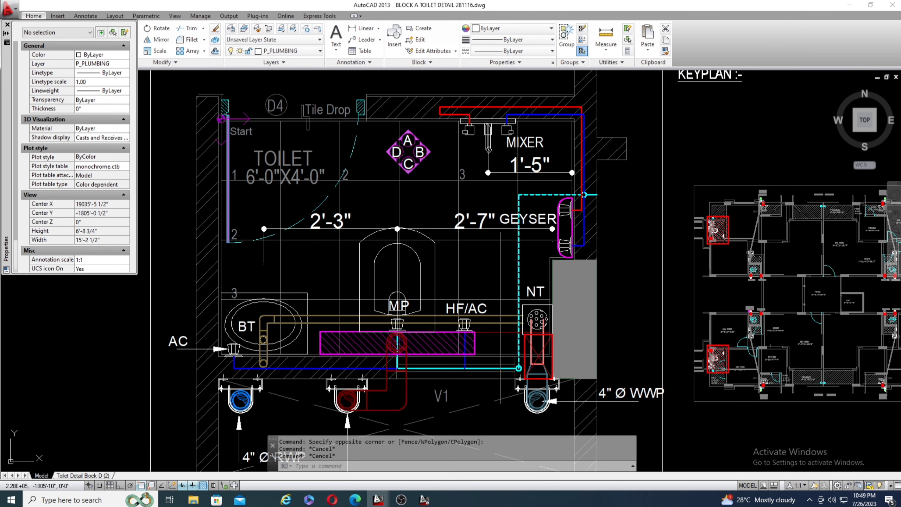
pyautogui.scroll(2, 548, 302)
pyautogui.scroll(-6, 471, 183)
pyautogui.scroll(6, 498, 204)
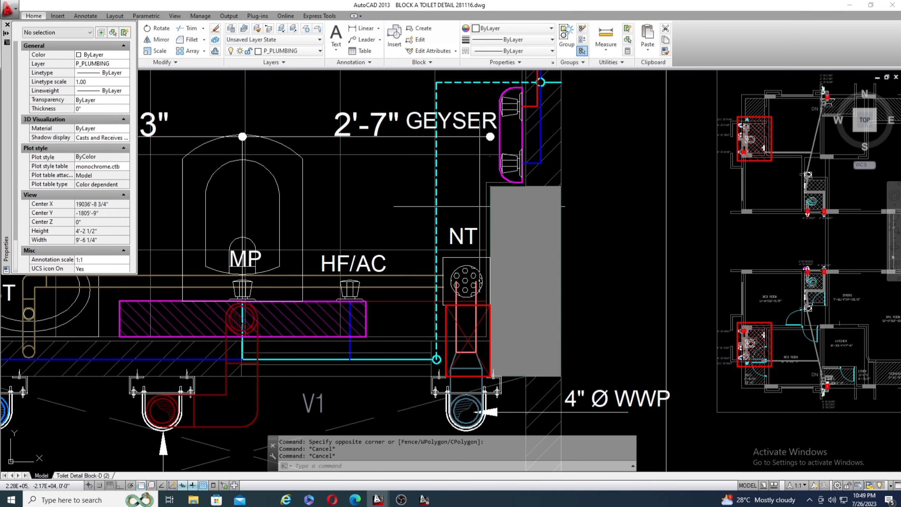
pyautogui.scroll(-2, 478, 207)
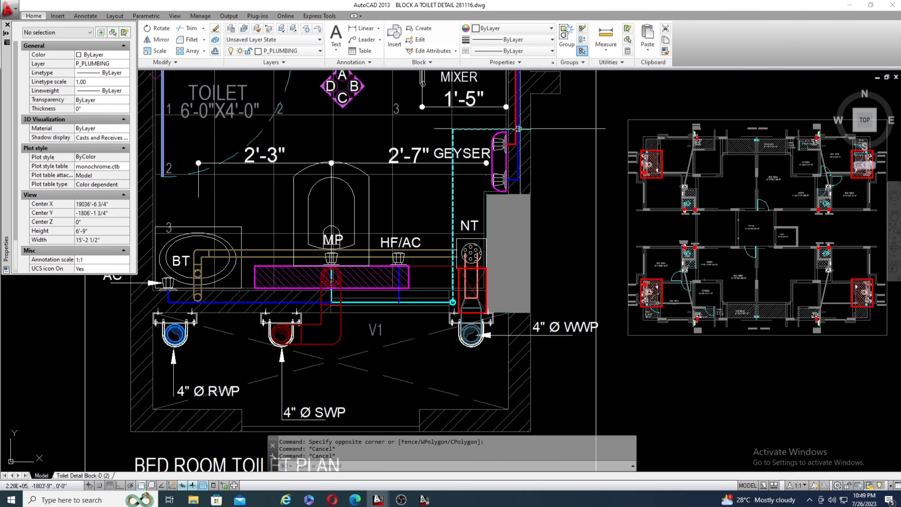
pyautogui.scroll(2, 519, 127)
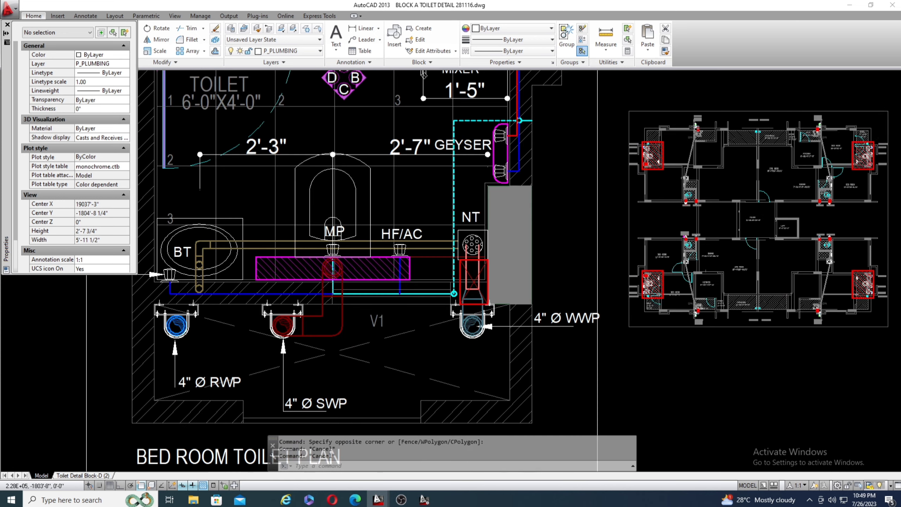
pyautogui.scroll(-2, 521, 171)
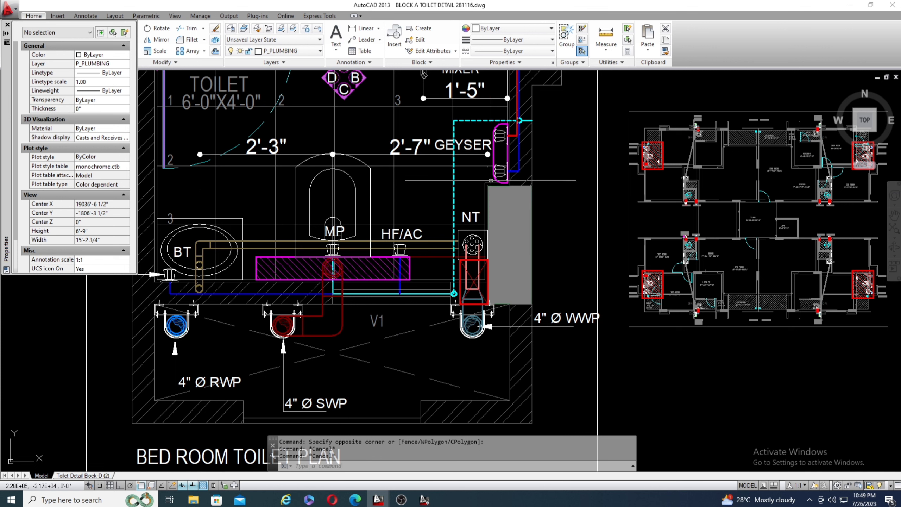
pyautogui.moveTo(488, 180)
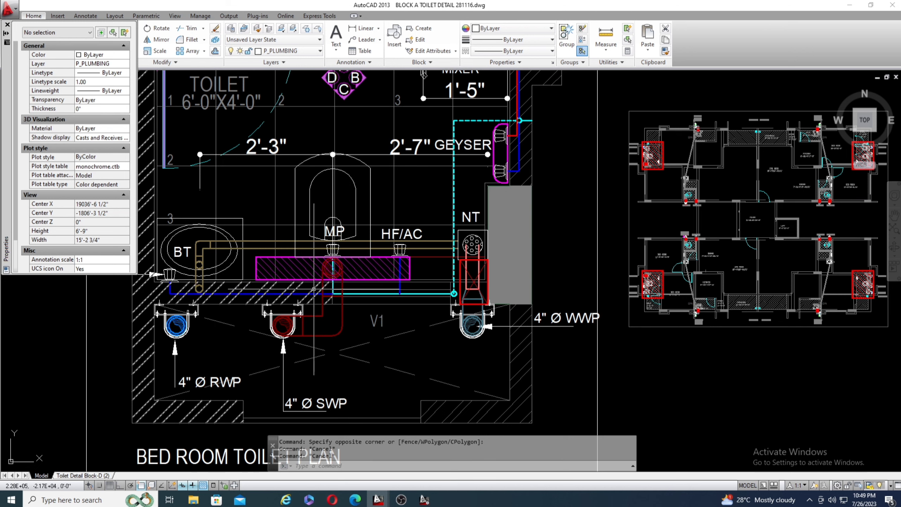
# Review elevations B and C, following the cold water line from the inlet to the WC, health faucet and wash basin.
pyautogui.scroll(-2, 333, 301)
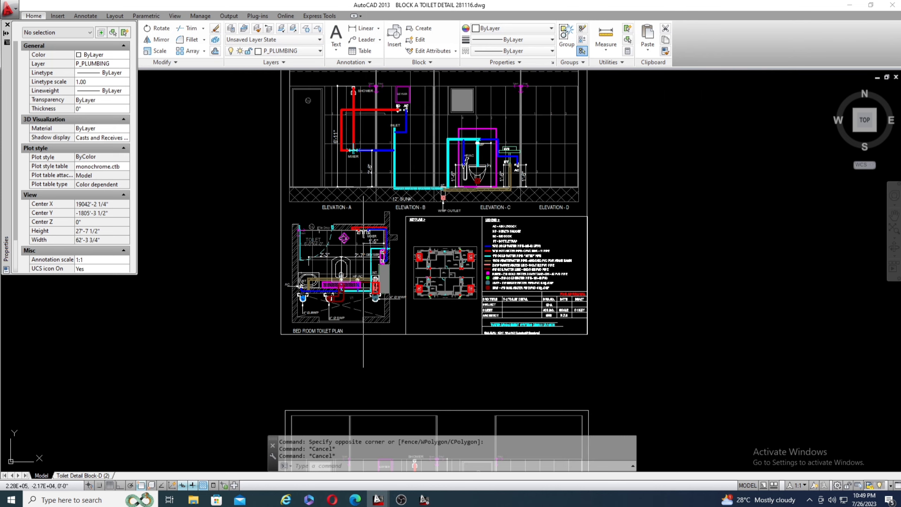
pyautogui.scroll(3, 393, 233)
pyautogui.scroll(-3, 392, 234)
pyautogui.scroll(-2, 394, 234)
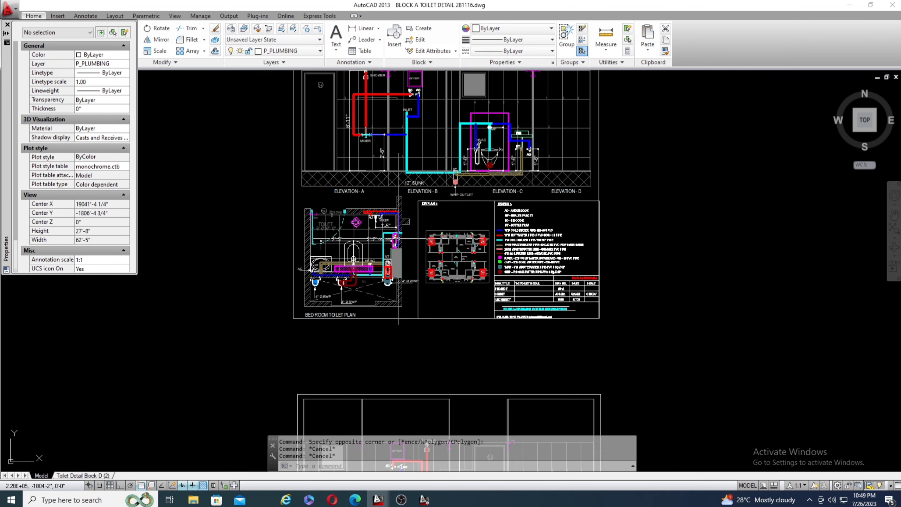
pyautogui.scroll(5, 489, 113)
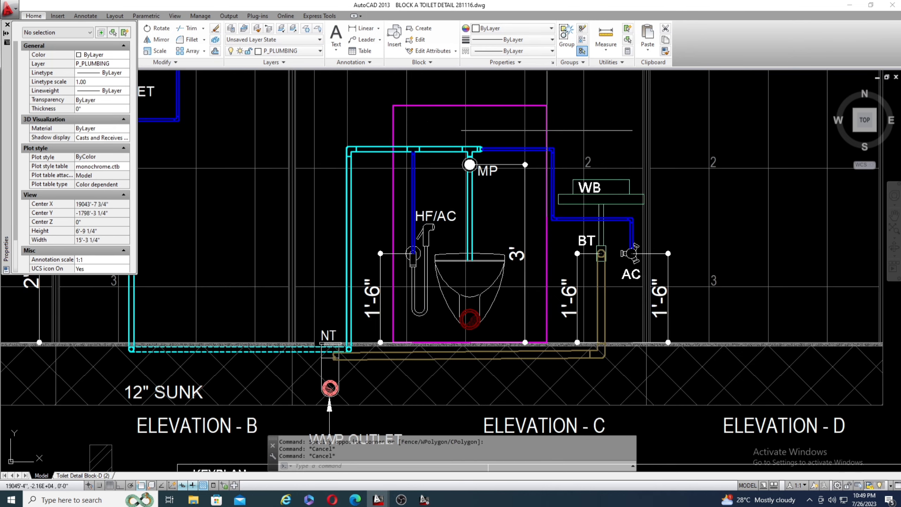
pyautogui.scroll(-2, 553, 139)
pyautogui.scroll(-2, 479, 133)
pyautogui.scroll(5, 423, 160)
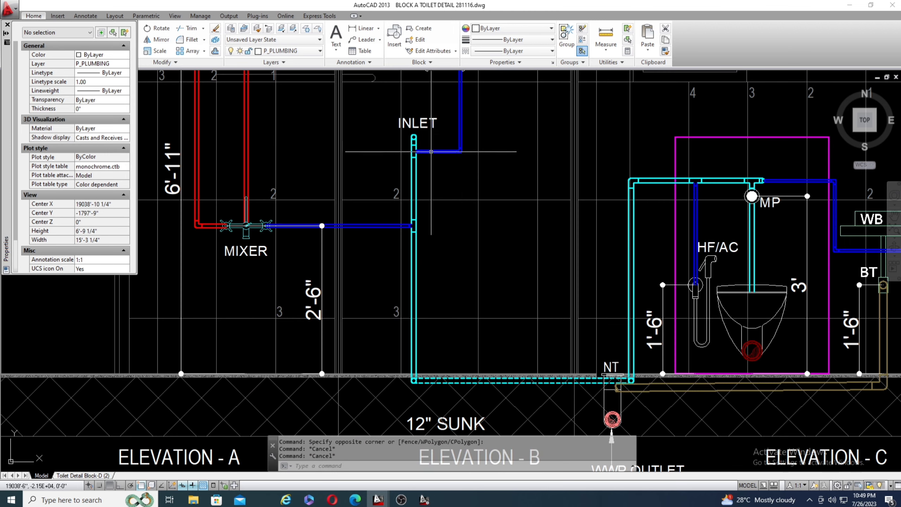
pyautogui.scroll(-4, 402, 242)
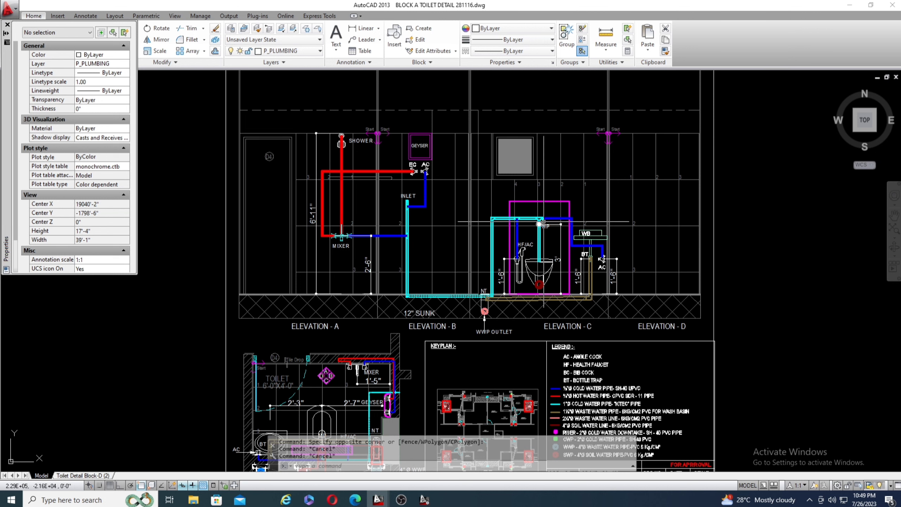
pyautogui.scroll(-2, 538, 208)
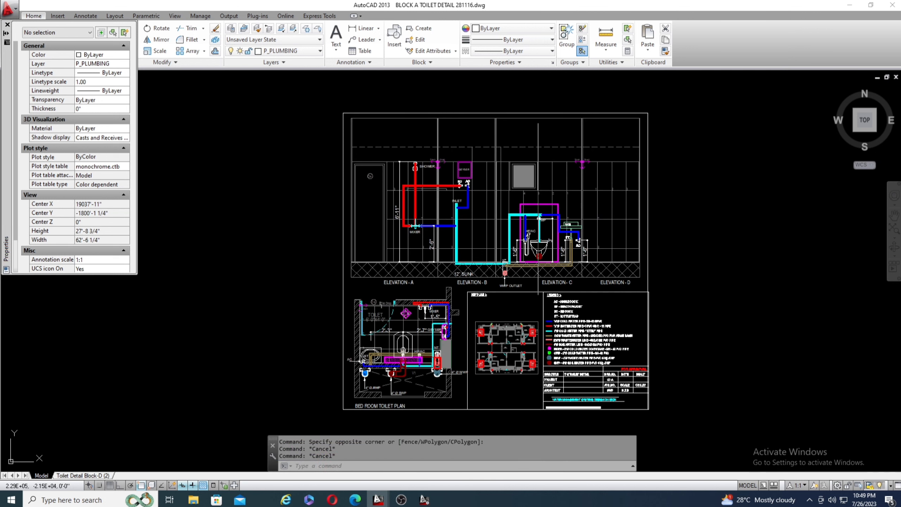
# Relate the bedroom toilet plan to the elevations and examine the cyan cold water inlet in the wall beside the geyser.
pyautogui.scroll(6, 538, 210)
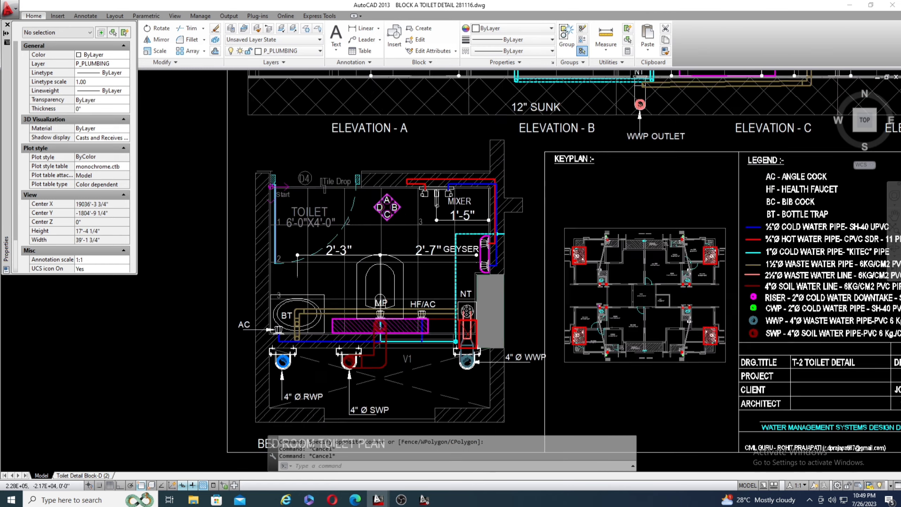
pyautogui.scroll(-3, 461, 269)
pyautogui.scroll(3, 429, 240)
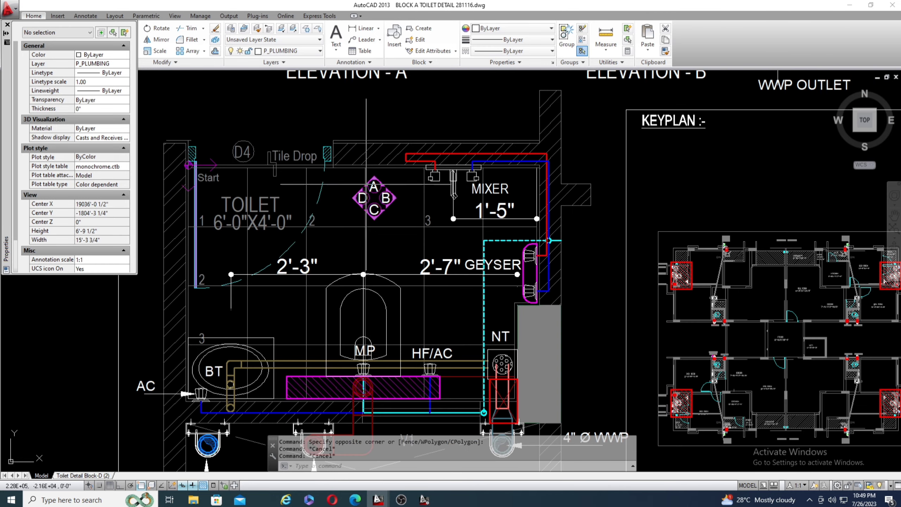
pyautogui.scroll(-3, 369, 269)
pyautogui.scroll(3, 355, 312)
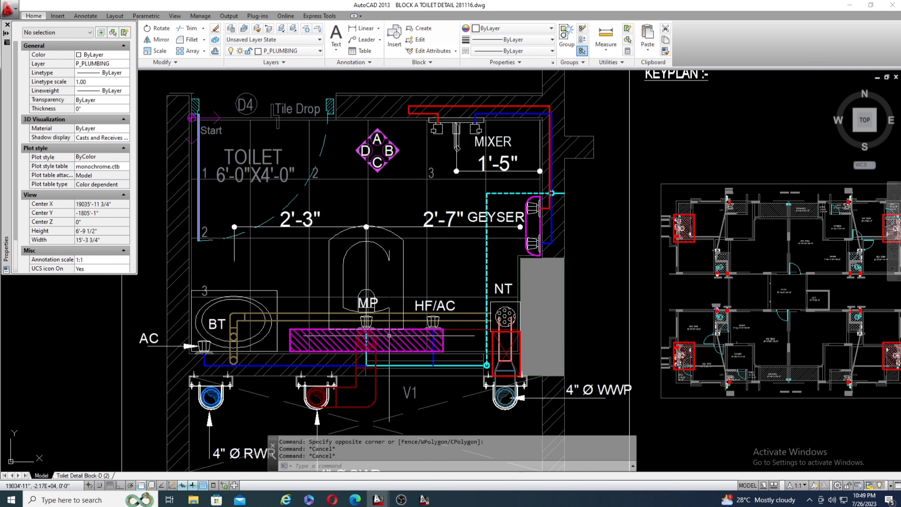
pyautogui.scroll(5, 516, 197)
pyautogui.scroll(-3, 495, 208)
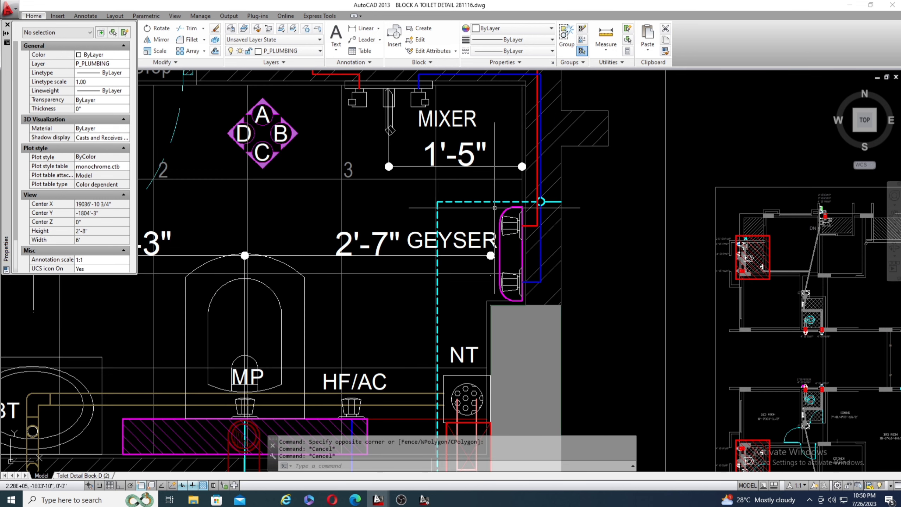
pyautogui.scroll(4, 545, 197)
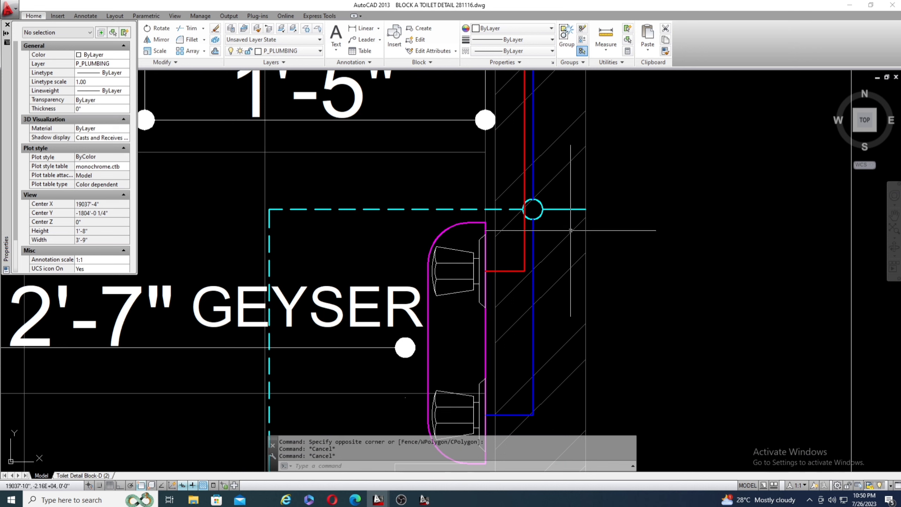
# Locate the cold water inlet in Elevation B and its pipe run down into the 12" sunk zone.
pyautogui.scroll(-10, 483, 244)
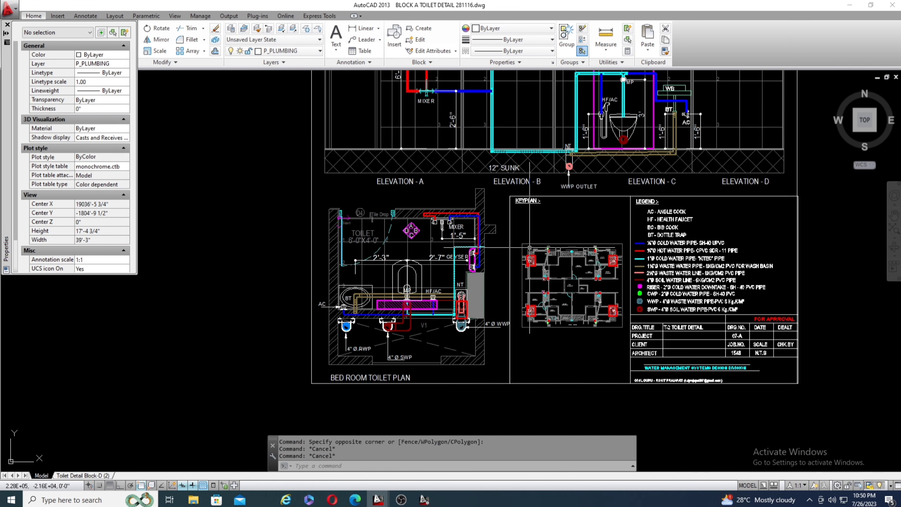
pyautogui.scroll(-2, 492, 252)
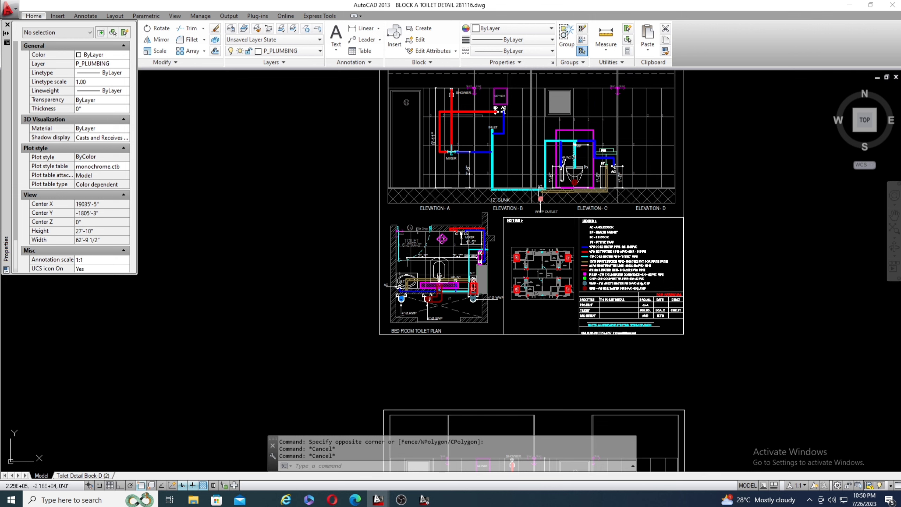
pyautogui.scroll(4, 499, 195)
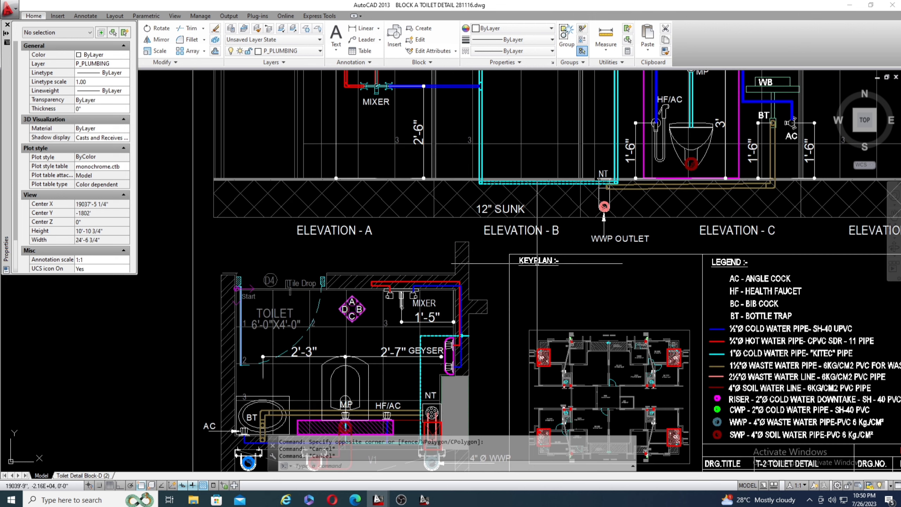
pyautogui.scroll(3, 445, 96)
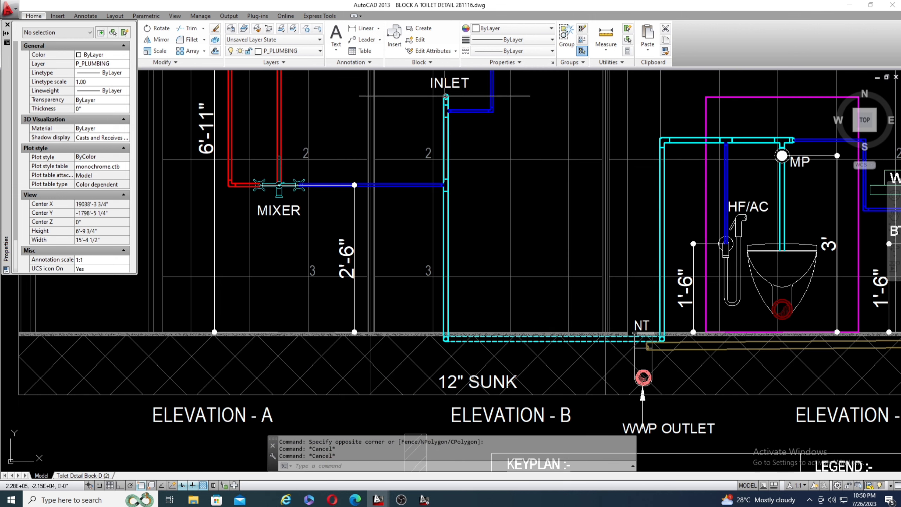
# Compare the bedroom toilet plan with the elevations above it, relating the shaft side wall to Elevations B and C.
pyautogui.scroll(-4, 445, 96)
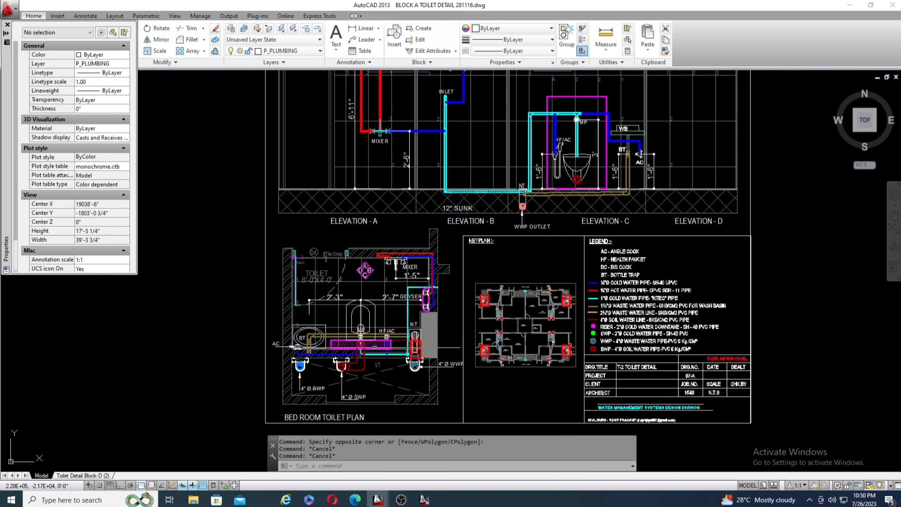
pyautogui.scroll(-2, 529, 227)
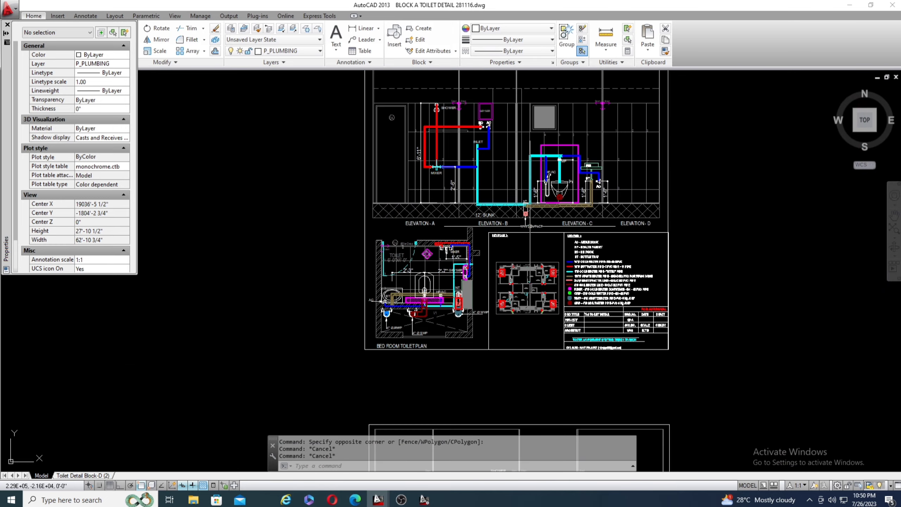
pyautogui.scroll(8, 465, 281)
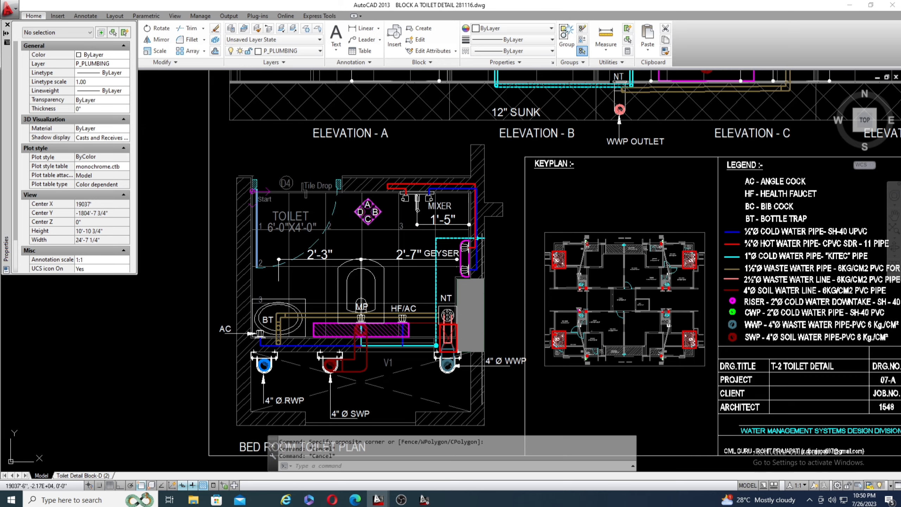
pyautogui.scroll(-8, 461, 324)
pyautogui.scroll(4, 487, 193)
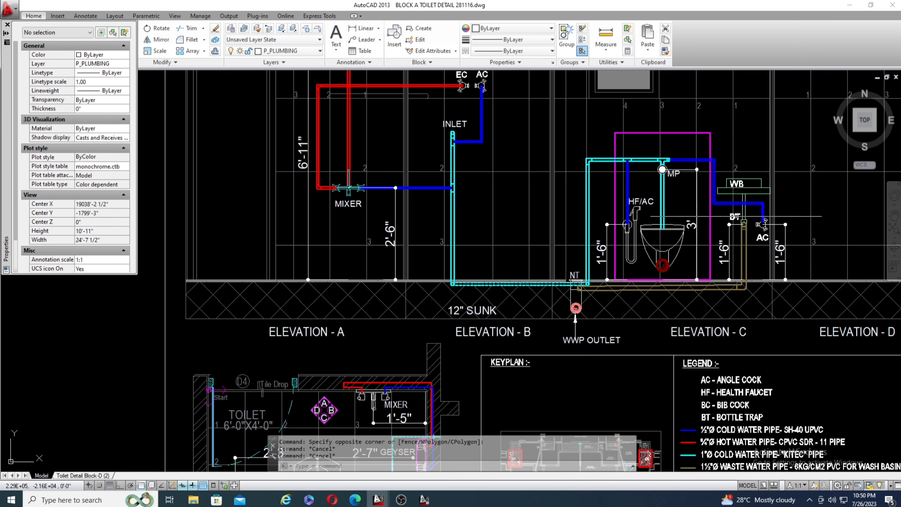
# Follow the cold water line in Elevation C to the health faucet, the WC's MP point and the wash basin angle cock.
pyautogui.scroll(-2, 391, 171)
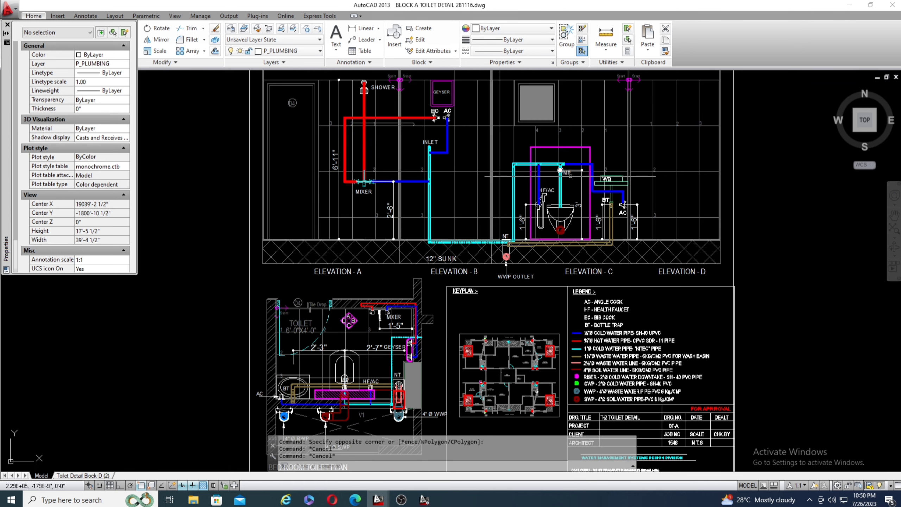
pyautogui.scroll(4, 593, 168)
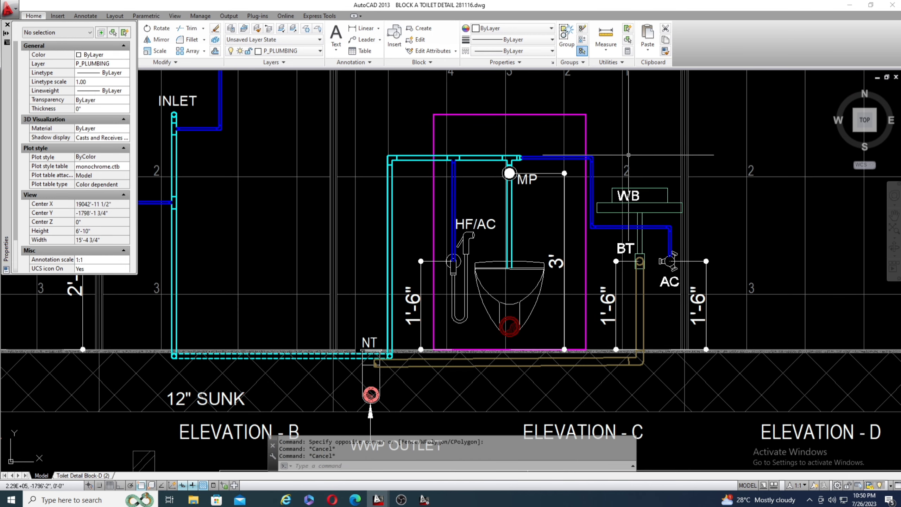
pyautogui.scroll(-2, 554, 216)
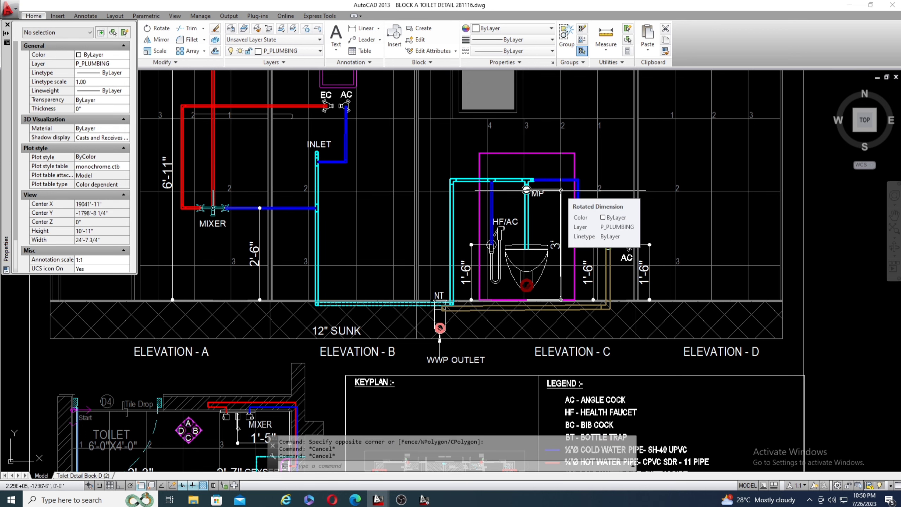
pyautogui.scroll(2, 543, 126)
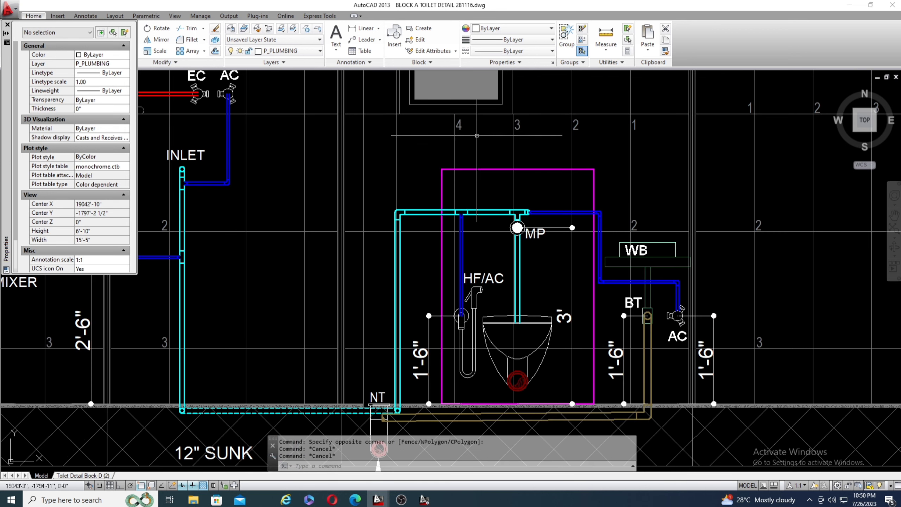
pyautogui.scroll(-2, 427, 203)
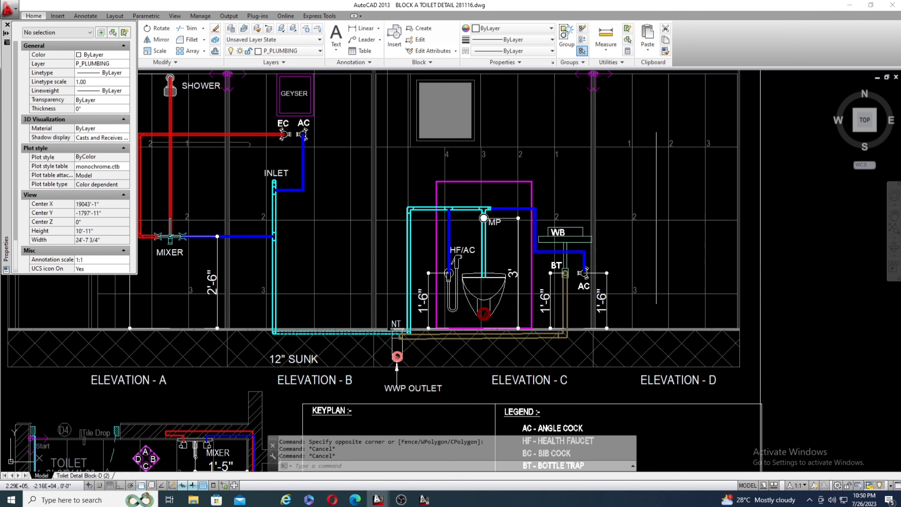
# Point out the tile numbers 3, 2 and 1 in Elevation D by selecting them, and clear the selection.
pyautogui.scroll(4, 707, 133)
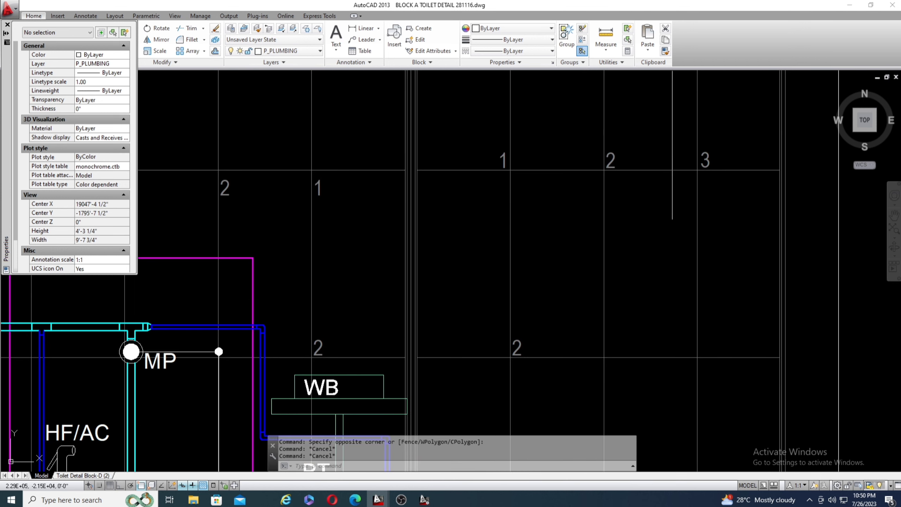
pyautogui.click(673, 136)
pyautogui.click(745, 202)
pyautogui.click(591, 139)
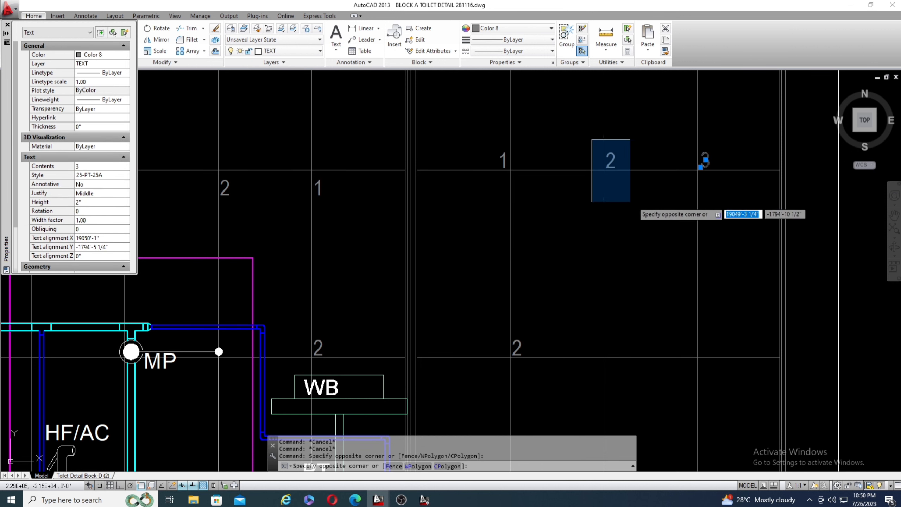
pyautogui.click(630, 201)
pyautogui.click(495, 163)
pyautogui.click(537, 204)
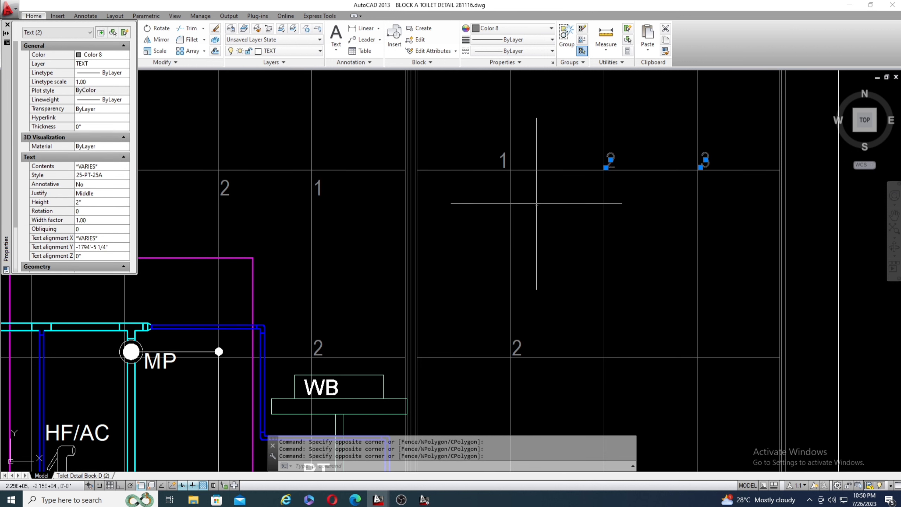
pyautogui.press('Escape')
pyautogui.press('Escape')
pyautogui.scroll(-4, 616, 161)
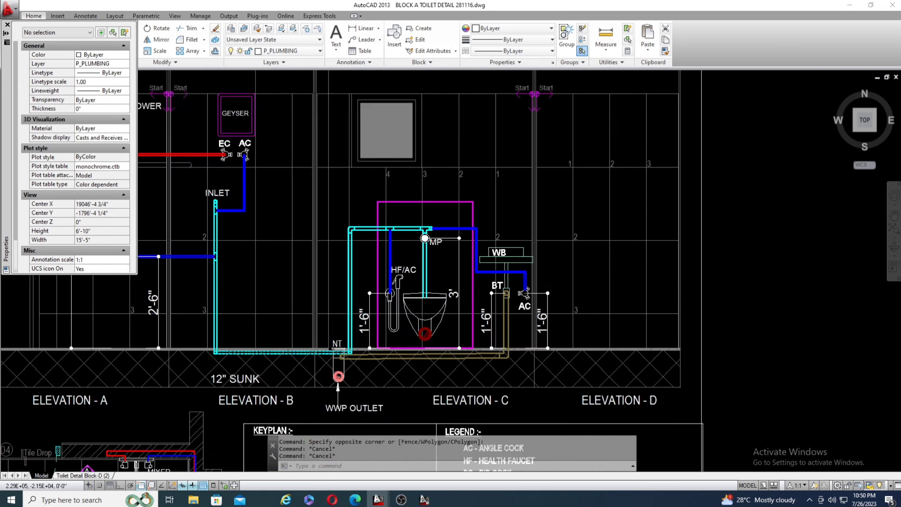
# Examine the magenta outline around the WC and the pipe branches at the MP point in Elevation C.
pyautogui.scroll(-1, 618, 167)
pyautogui.scroll(2, 504, 165)
pyautogui.scroll(-1, 509, 185)
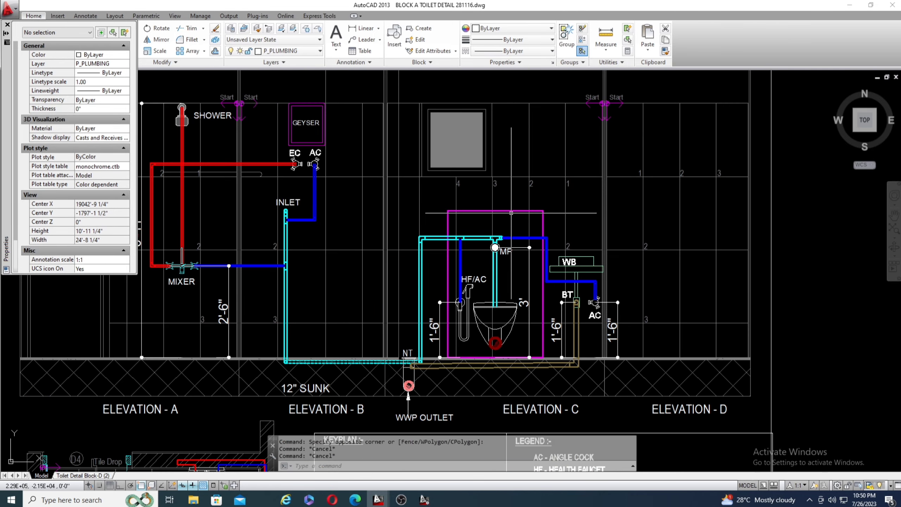
pyautogui.scroll(2, 511, 212)
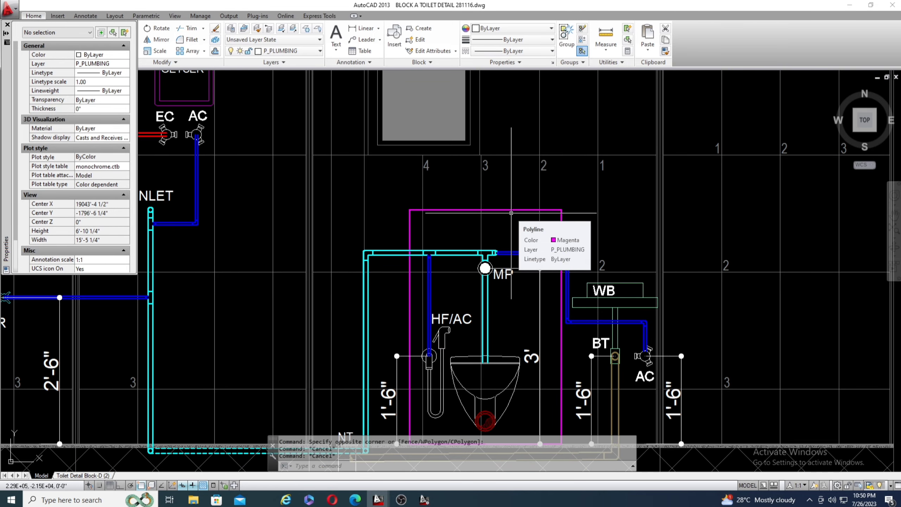
pyautogui.scroll(3, 511, 213)
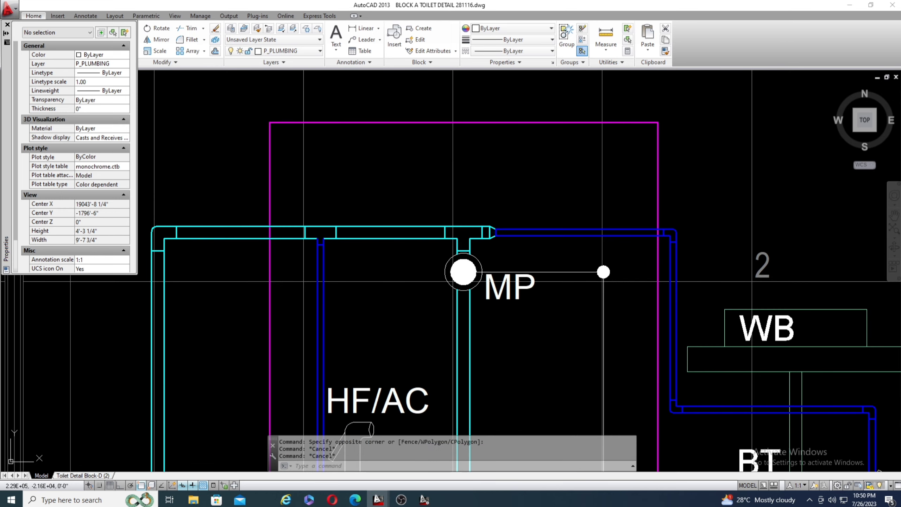
pyautogui.scroll(-3, 467, 189)
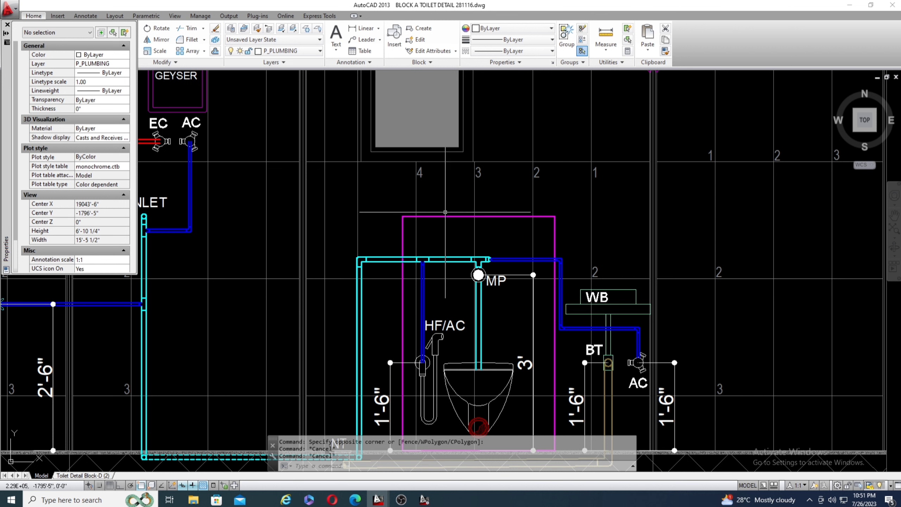
pyautogui.scroll(2, 479, 189)
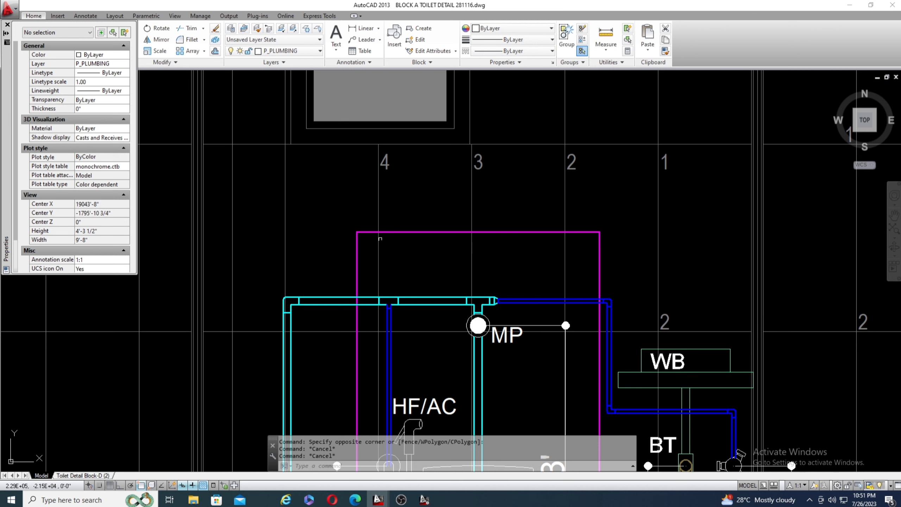
# Highlight the magenta outline around the WC in Elevation C, review its extent against the elevations, and clear the selection.
pyautogui.click(380, 234)
pyautogui.scroll(-2, 439, 193)
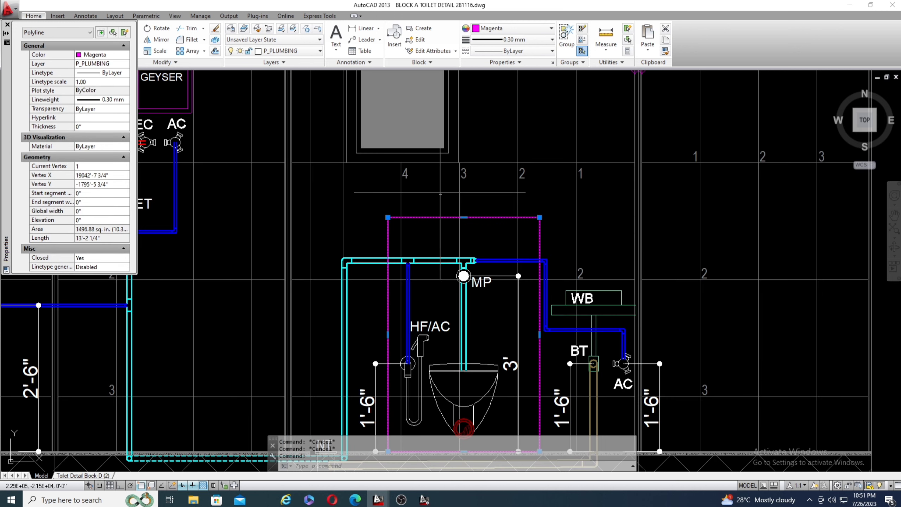
pyautogui.scroll(-2, 440, 193)
pyautogui.scroll(3, 472, 213)
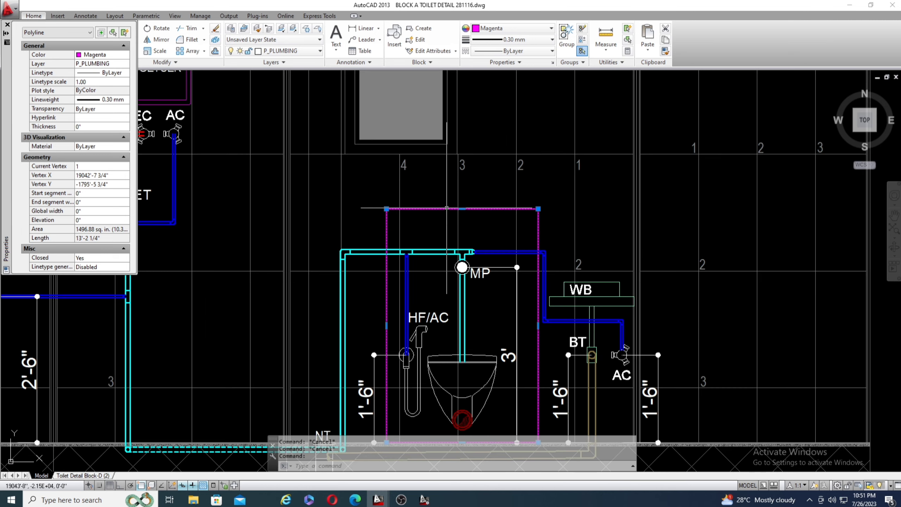
pyautogui.scroll(-3, 485, 200)
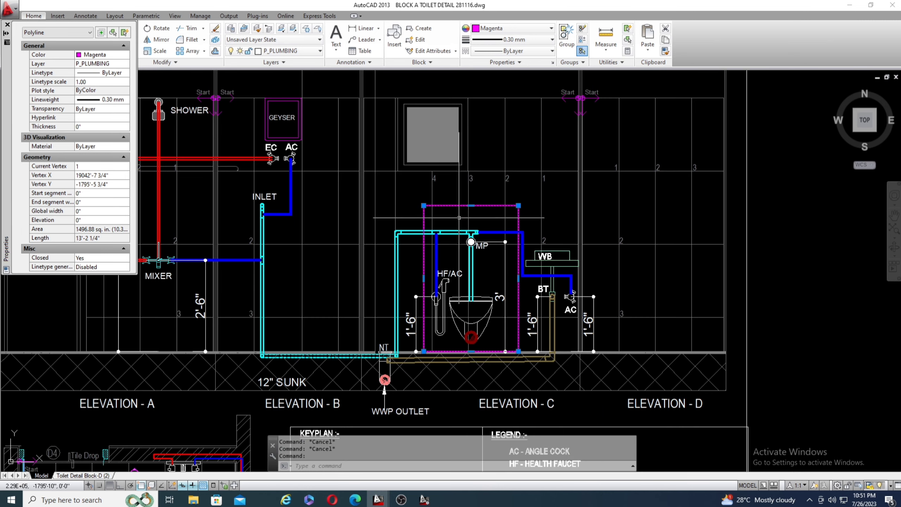
pyautogui.scroll(1, 476, 198)
pyautogui.scroll(-3, 470, 194)
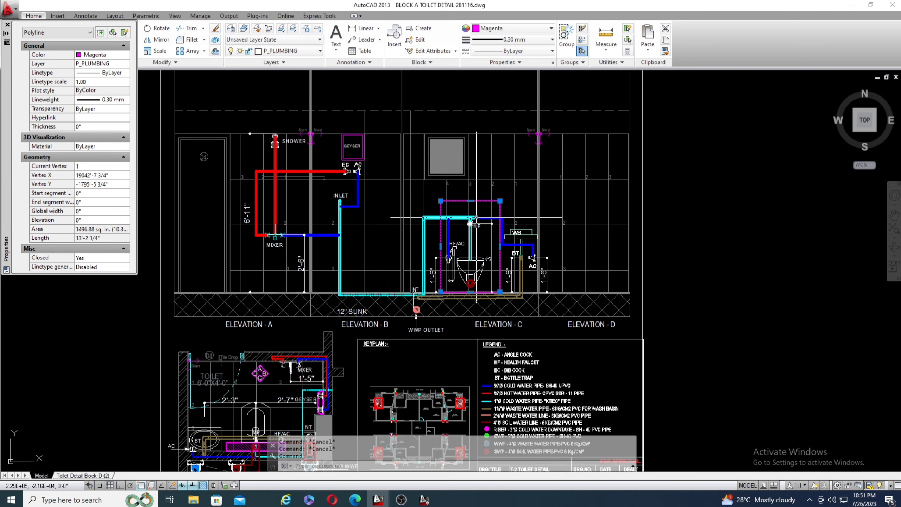
pyautogui.press('Escape')
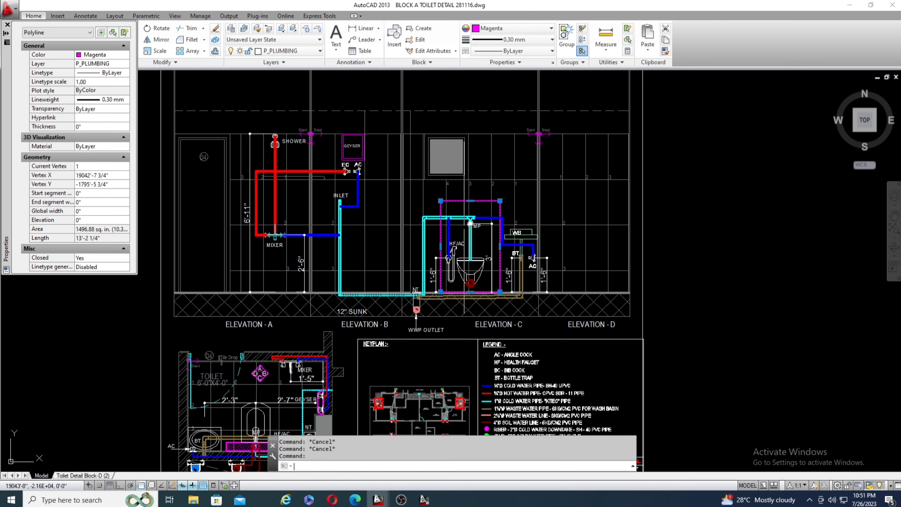
# Re-examine the health faucet and WC connections in Elevation C and highlight the magenta outline enclosing them again.
pyautogui.scroll(4, 459, 210)
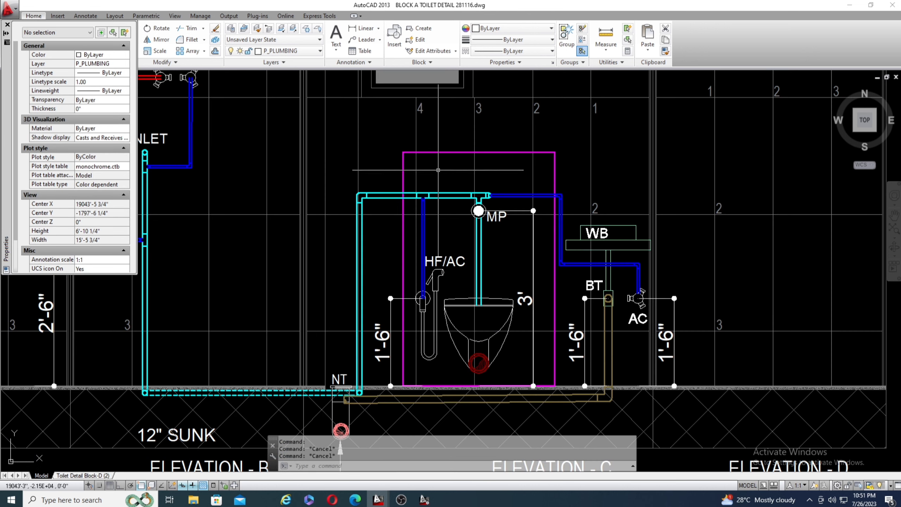
pyautogui.scroll(-4, 496, 199)
pyautogui.scroll(2, 541, 244)
pyautogui.scroll(-4, 541, 244)
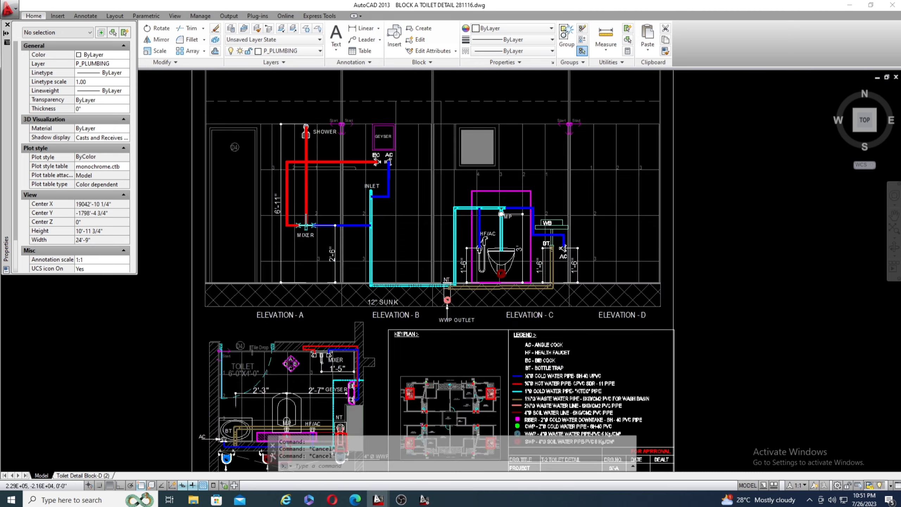
pyautogui.scroll(8, 507, 225)
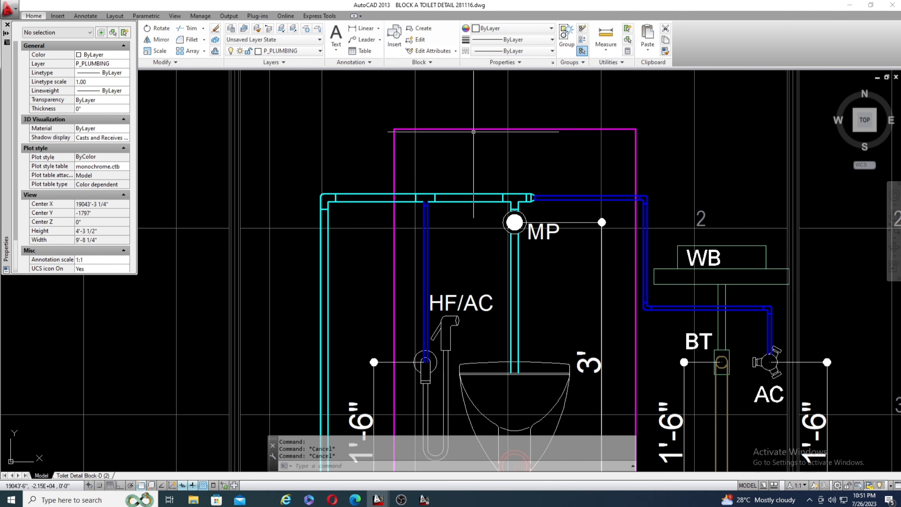
pyautogui.click(473, 130)
pyautogui.scroll(-6, 497, 201)
pyautogui.scroll(4, 459, 209)
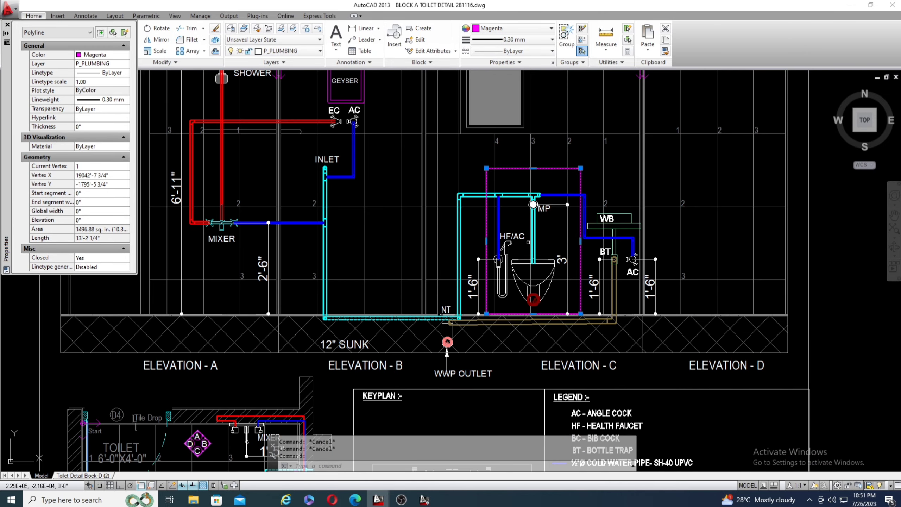
pyautogui.scroll(-4, 524, 234)
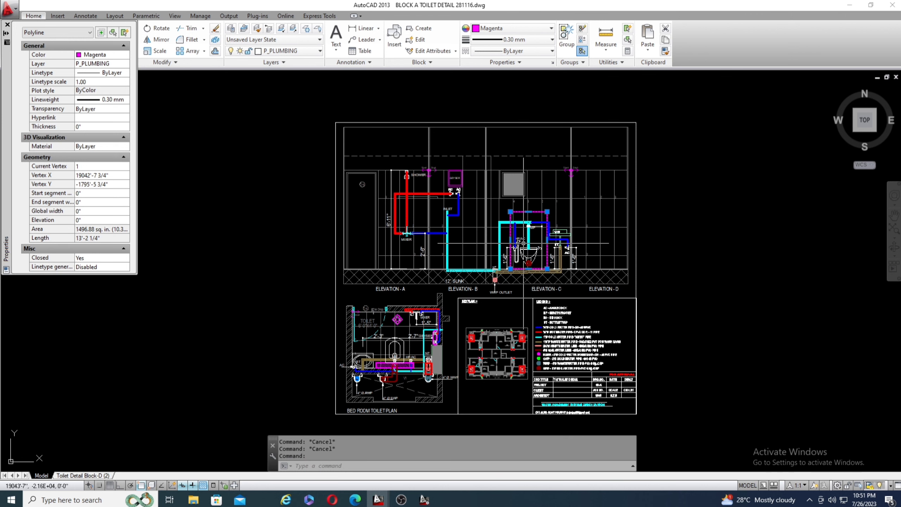
# Inspect the magenta hatched strip behind the WC in the bedroom toilet plan, with its MP and HF/AC connections.
pyautogui.scroll(10, 392, 369)
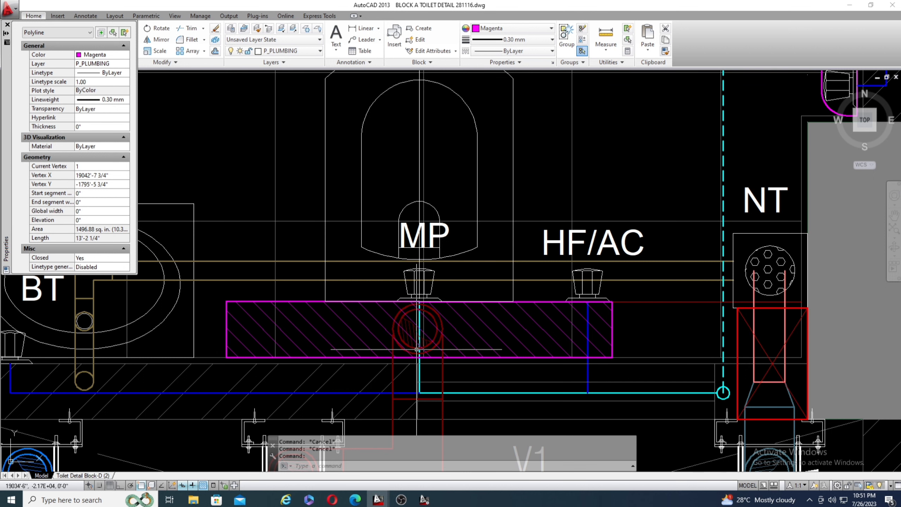
pyautogui.scroll(-3, 419, 349)
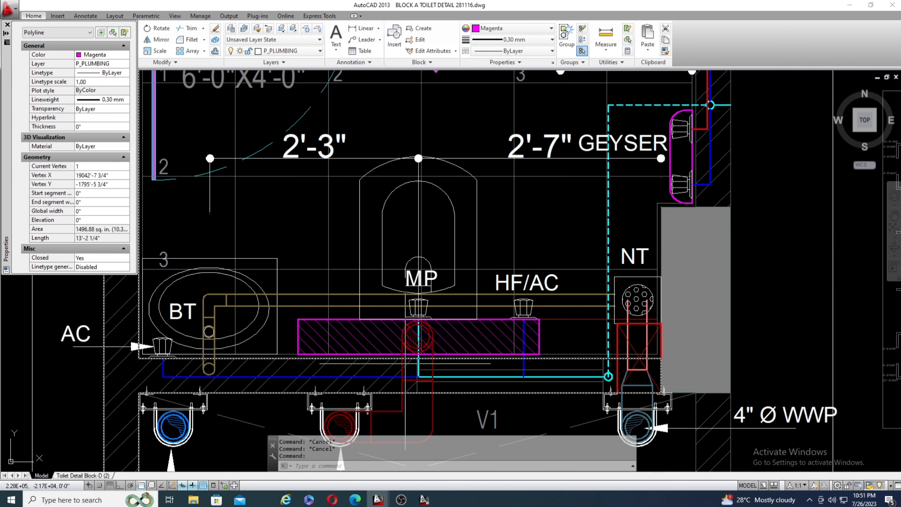
pyautogui.scroll(-8, 348, 354)
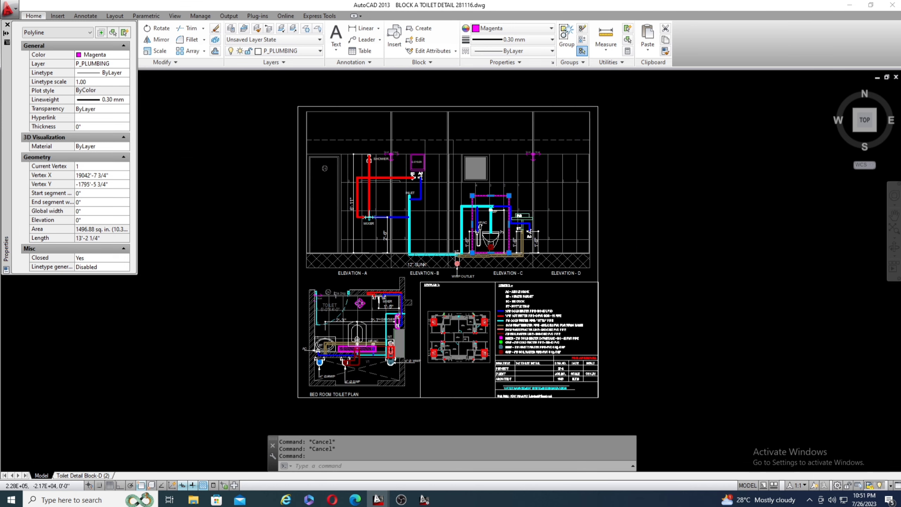
# Relate the plan's magenta strip to the outline in Elevation C and examine the pipes feeding HF/AC and MP.
pyautogui.scroll(10, 417, 297)
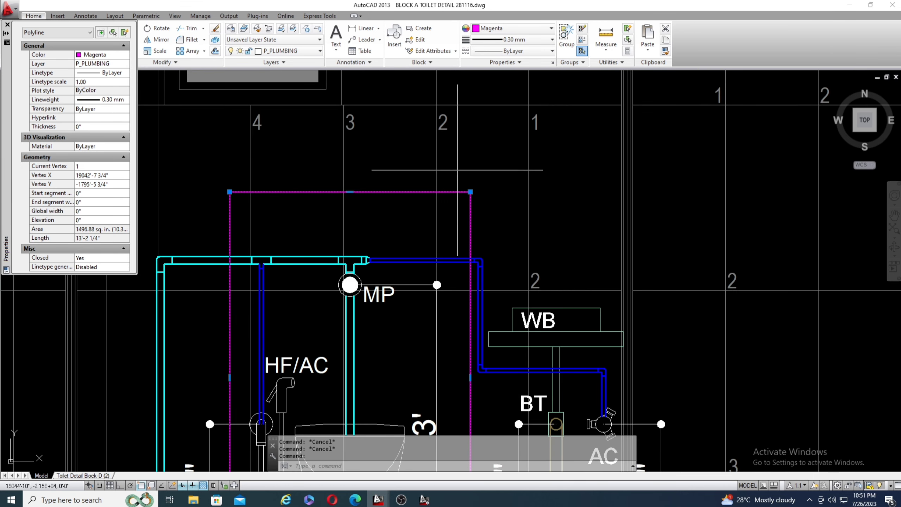
pyautogui.scroll(-5, 439, 194)
pyautogui.scroll(4, 532, 281)
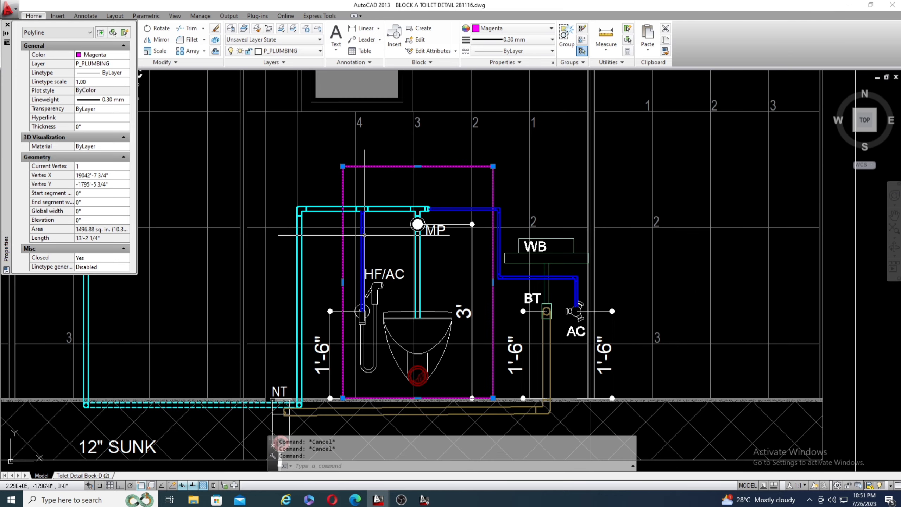
pyautogui.scroll(4, 406, 193)
pyautogui.scroll(-2, 426, 283)
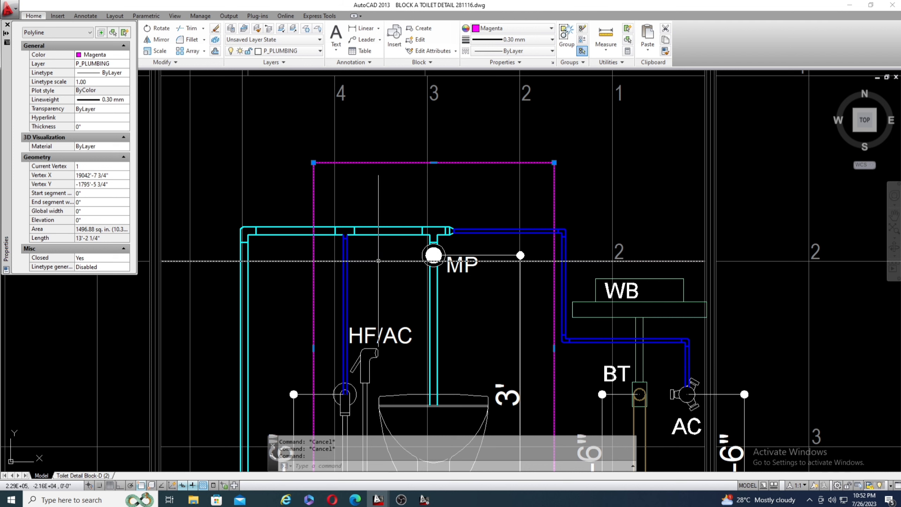
# Add a linear dimension between the horizontal grid line and the underside of the cyan pipe beside MP in Elevation C.
pyautogui.click(357, 32)
pyautogui.scroll(3, 385, 253)
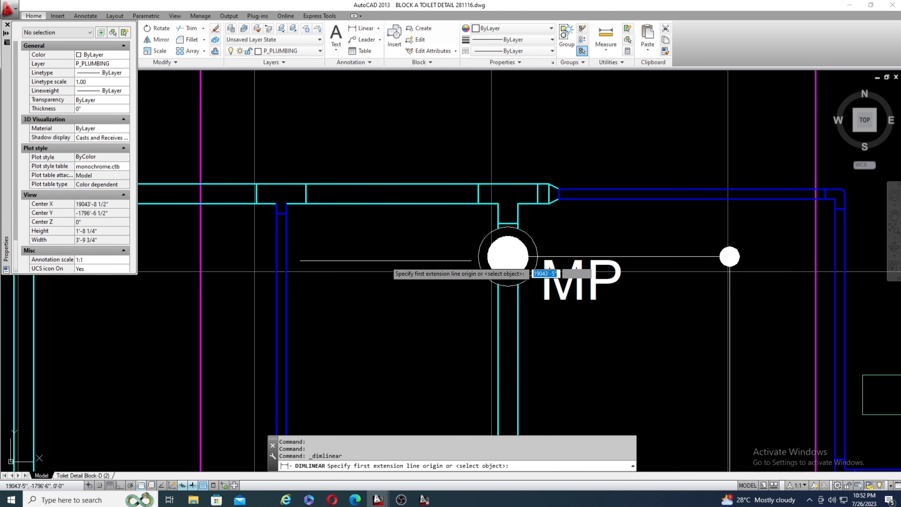
pyautogui.click(385, 261)
pyautogui.click(386, 204)
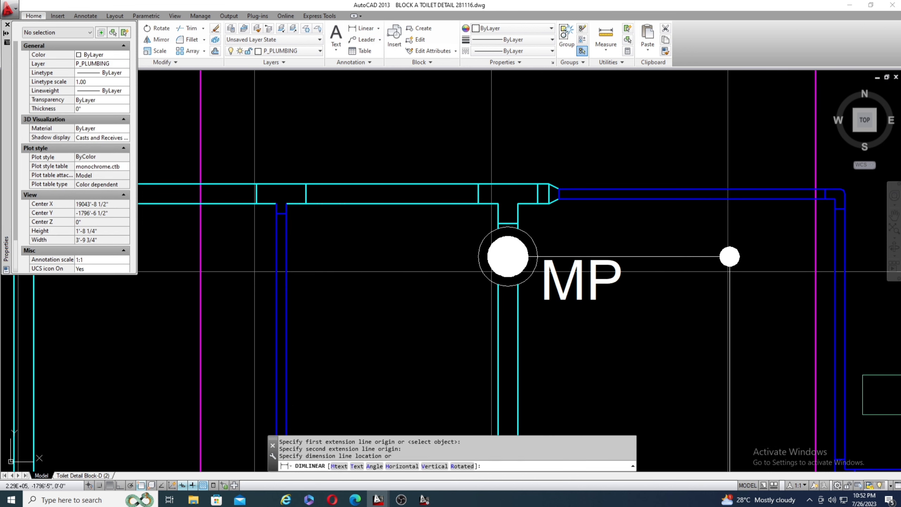
pyautogui.click(378, 241)
pyautogui.scroll(-4, 378, 240)
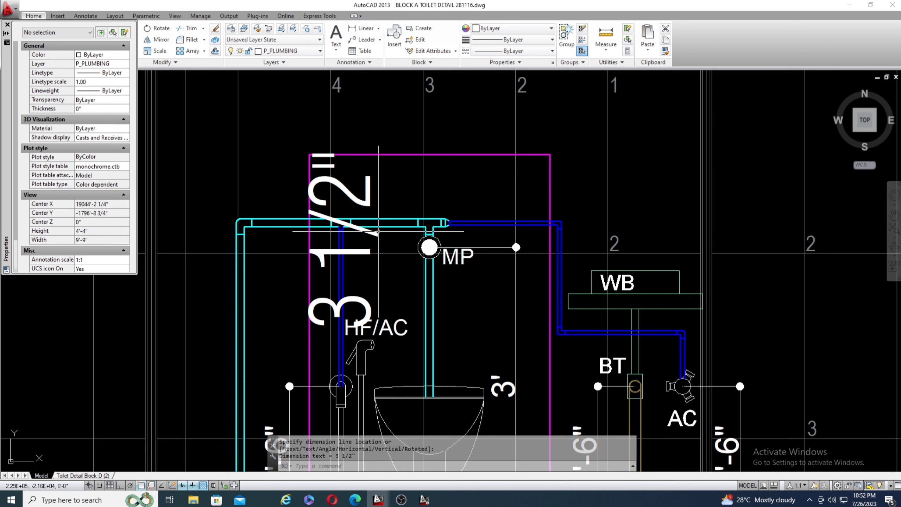
# Erase the linear dimension between the grid line and the cyan pipe.
pyautogui.click(373, 287)
pyautogui.click(352, 309)
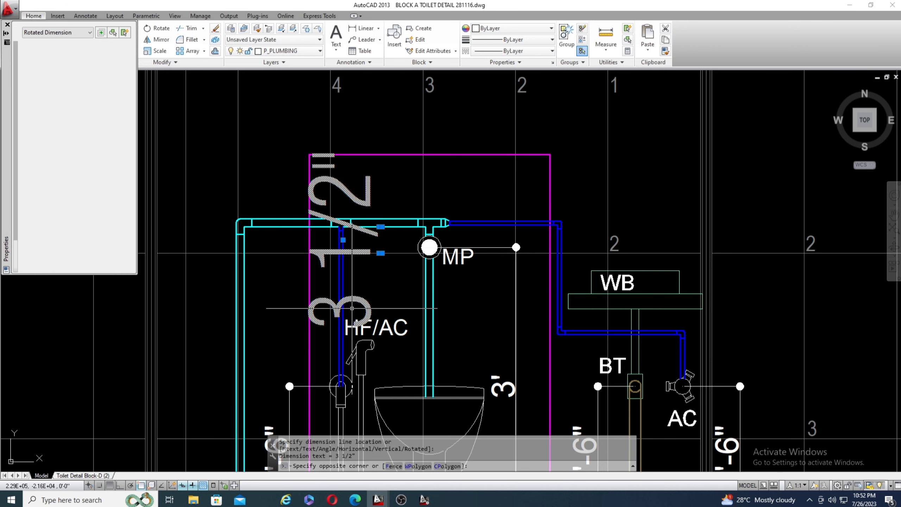
pyautogui.press('Delete')
# Examine the cyan pipe above the WC in Elevation C, its tee to MP and reducer to the blue pipe, against the legend.
pyautogui.scroll(4, 372, 213)
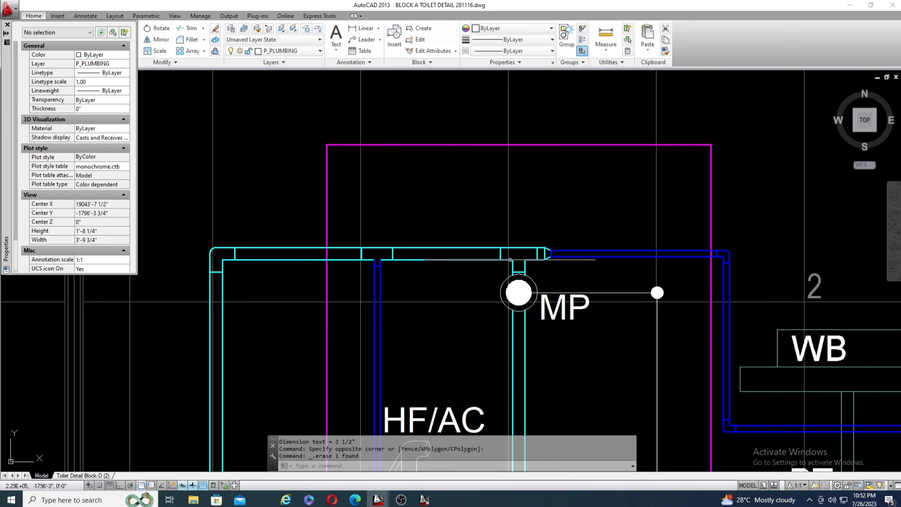
pyautogui.scroll(-2, 457, 260)
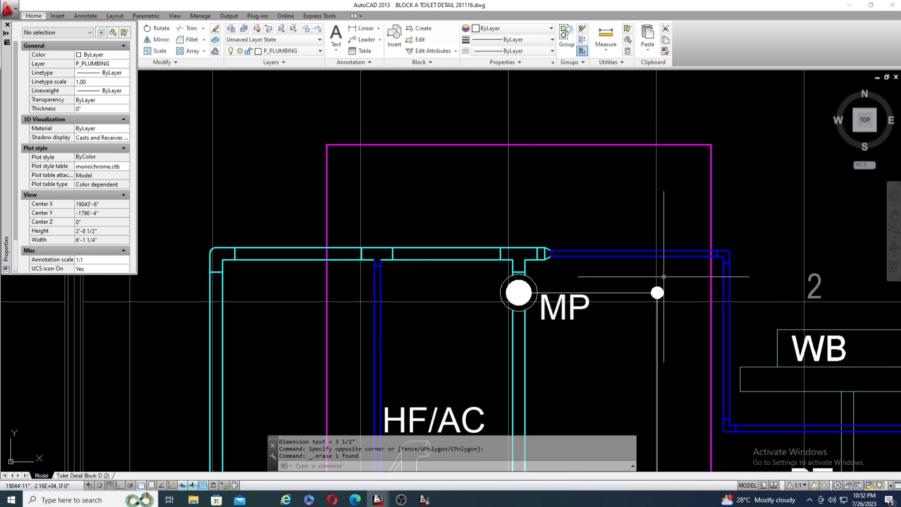
pyautogui.scroll(-3, 549, 208)
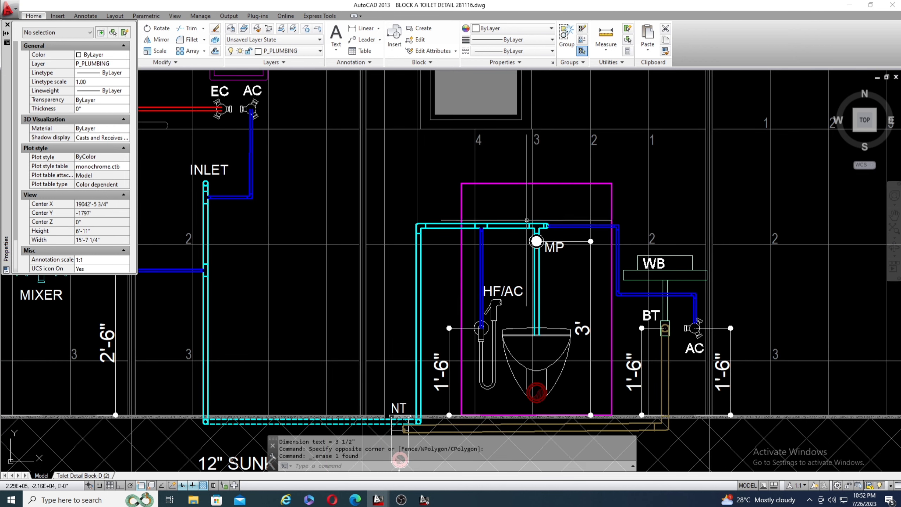
pyautogui.scroll(4, 535, 235)
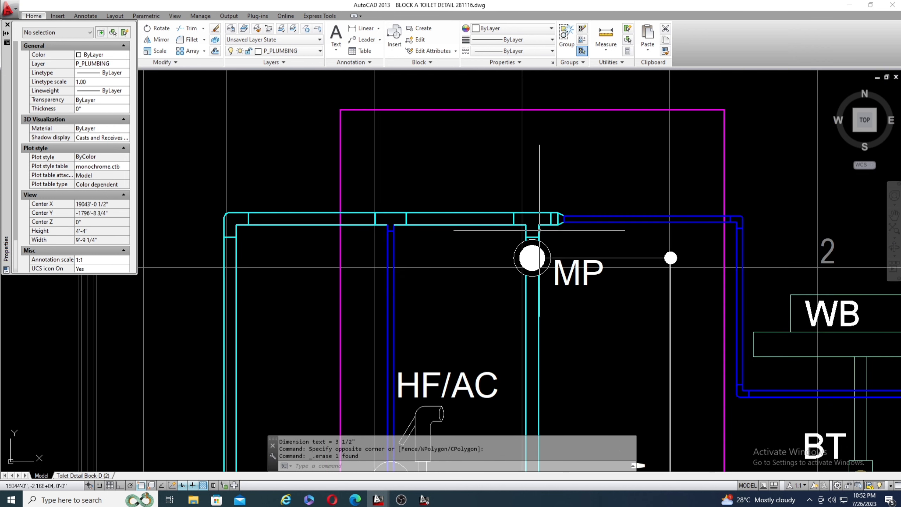
pyautogui.scroll(-5, 532, 242)
pyautogui.scroll(7, 540, 227)
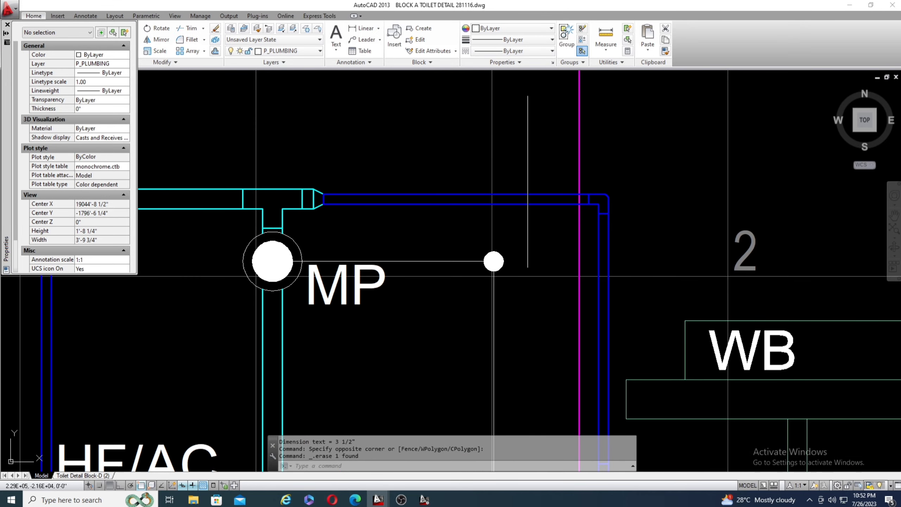
pyautogui.scroll(-6, 437, 167)
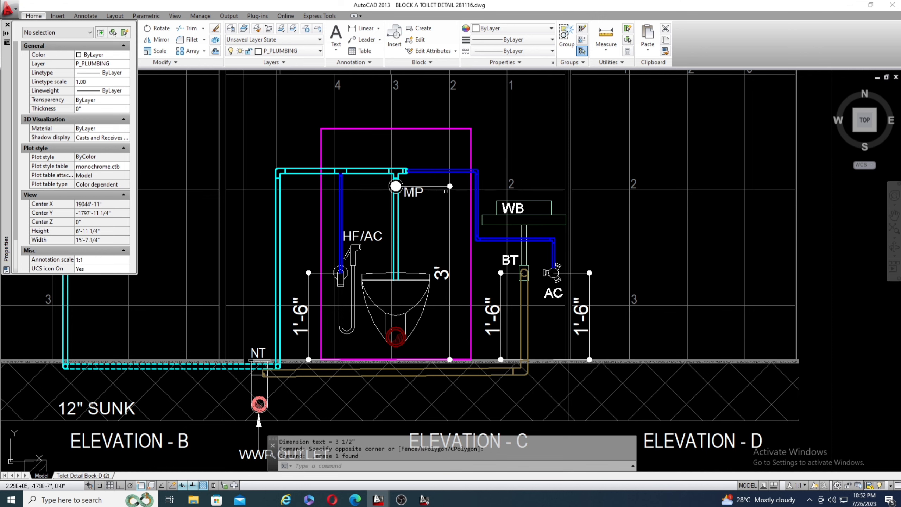
pyautogui.scroll(2, 528, 259)
pyautogui.scroll(-4, 418, 183)
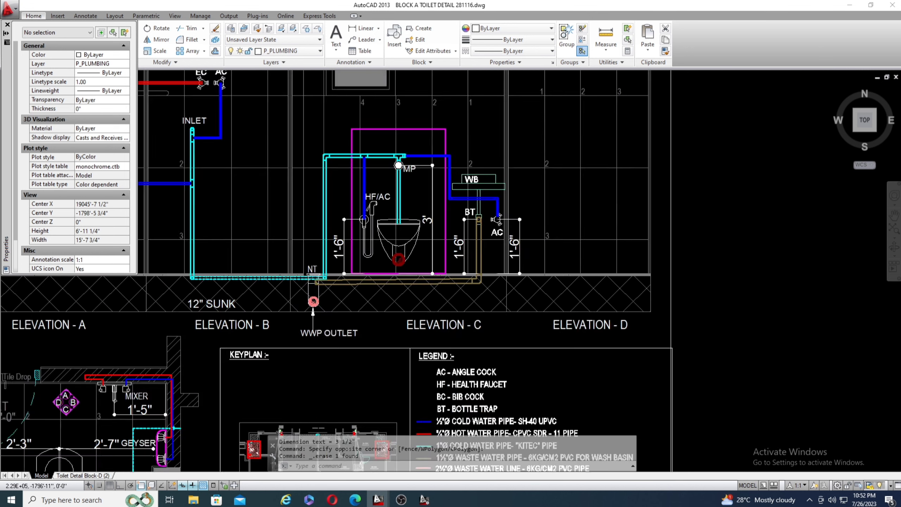
pyautogui.moveTo(490, 263); pyautogui.dragTo(483, 233, button='middle')
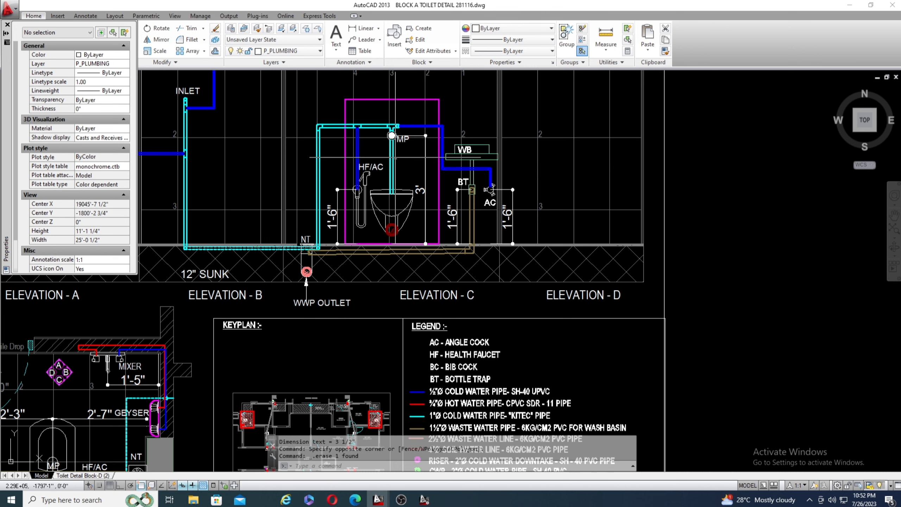
# Trace the blue pipe in Elevation C from the reducer near MP to the angle cock below the wash basin.
pyautogui.scroll(10, 415, 125)
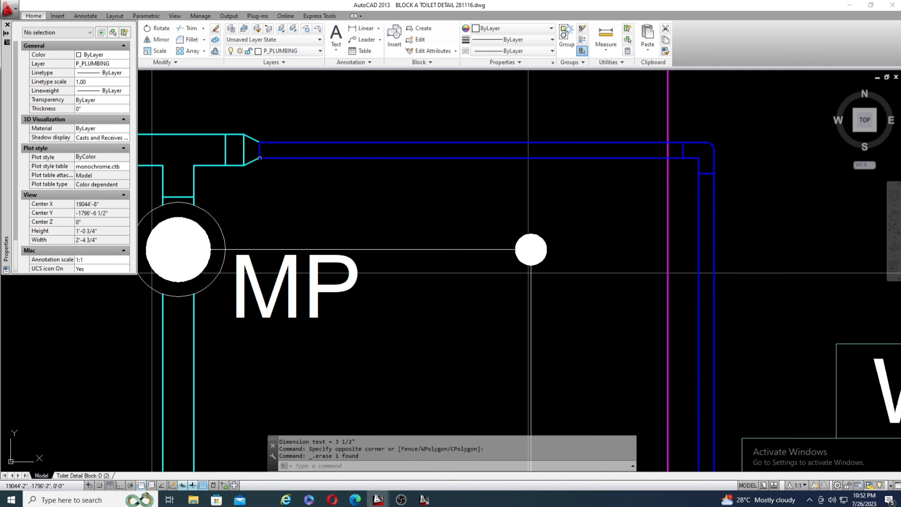
pyautogui.scroll(-4, 260, 158)
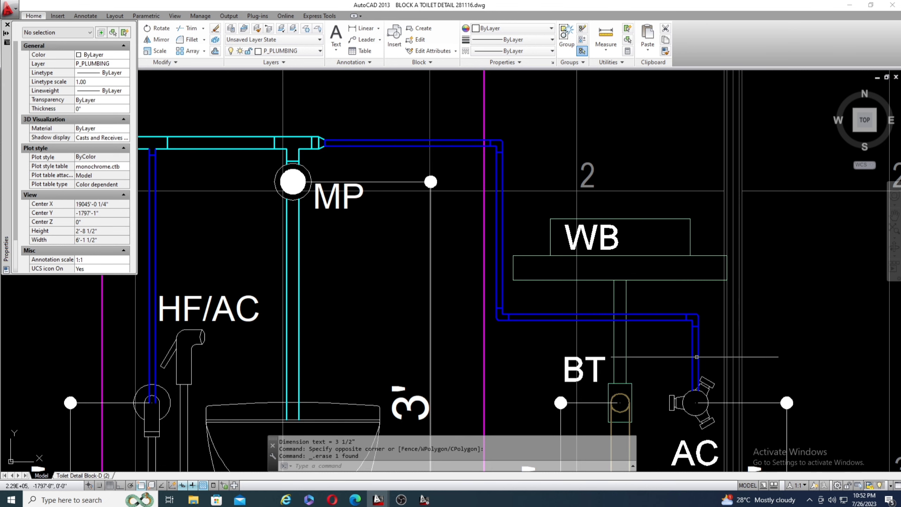
pyautogui.scroll(-5, 437, 287)
pyautogui.scroll(5, 528, 309)
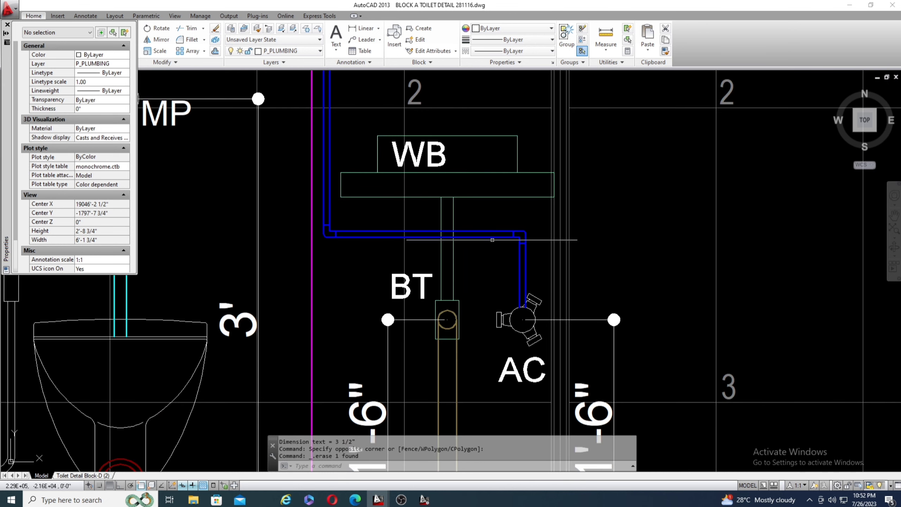
pyautogui.scroll(-6, 493, 240)
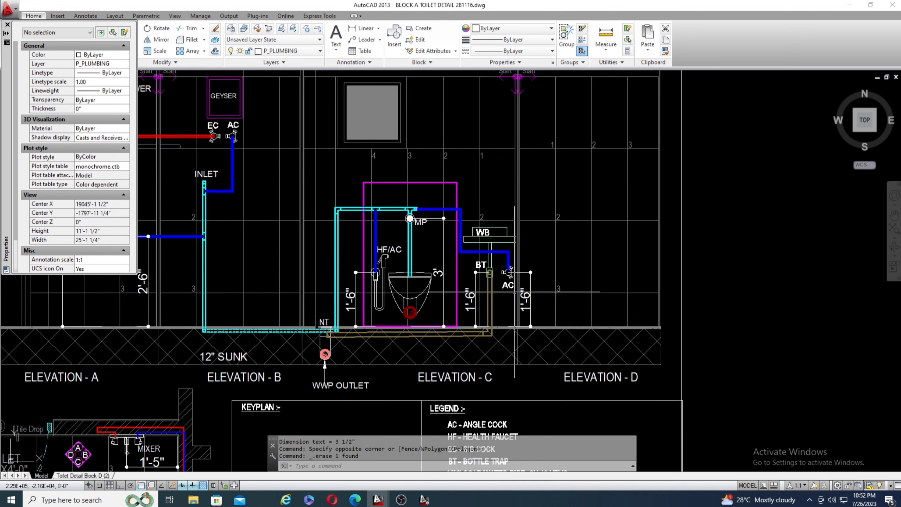
# Inspect the health faucet connection in Elevation C and the geyser, mixer and shower piping in Elevations A and B.
pyautogui.scroll(6, 360, 292)
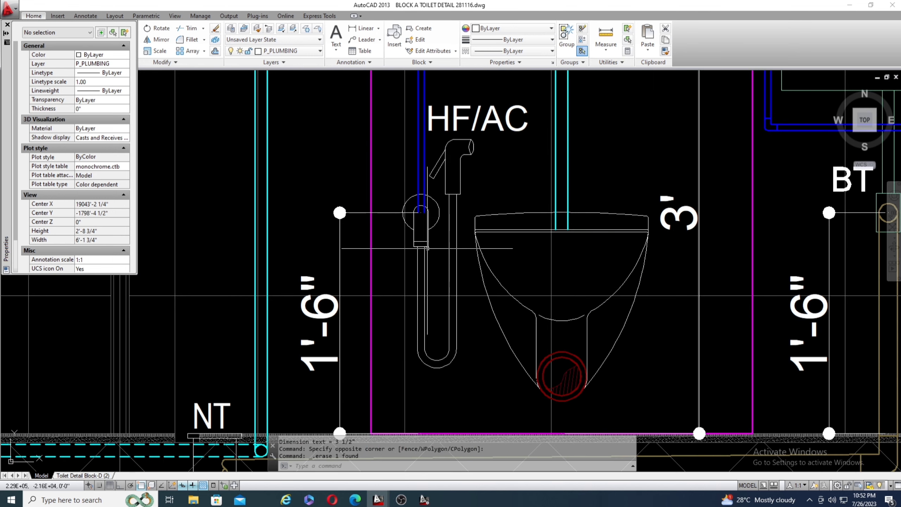
pyautogui.scroll(-8, 427, 248)
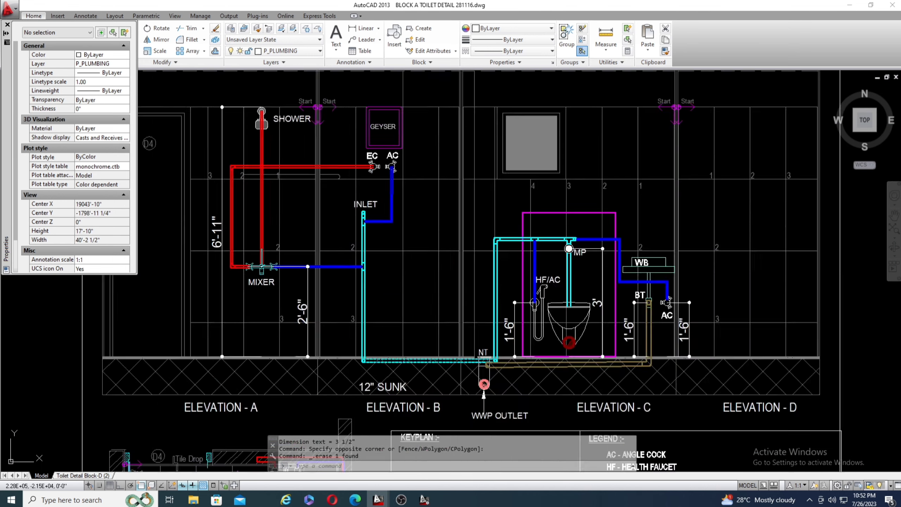
pyautogui.scroll(1, 263, 160)
pyautogui.scroll(-1, 572, 243)
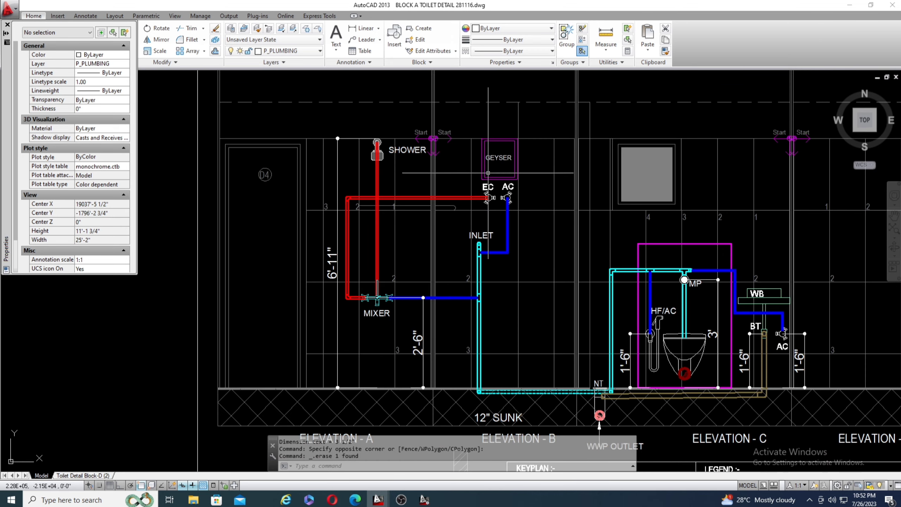
pyautogui.scroll(4, 503, 166)
pyautogui.scroll(-4, 503, 166)
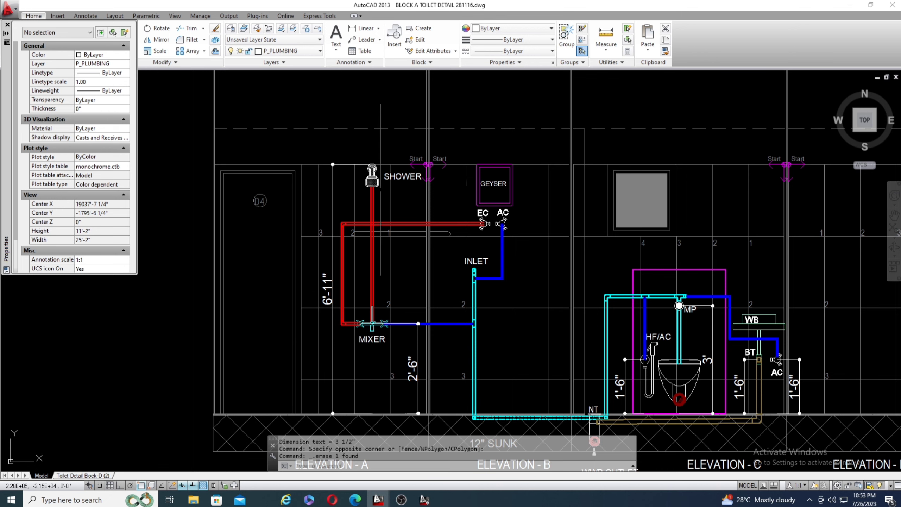
# Review the bedroom toilet plan, keyplan and legend, and view the complete toilet detail sheet beside the floor plan.
pyautogui.scroll(-4, 380, 188)
pyautogui.scroll(2, 461, 284)
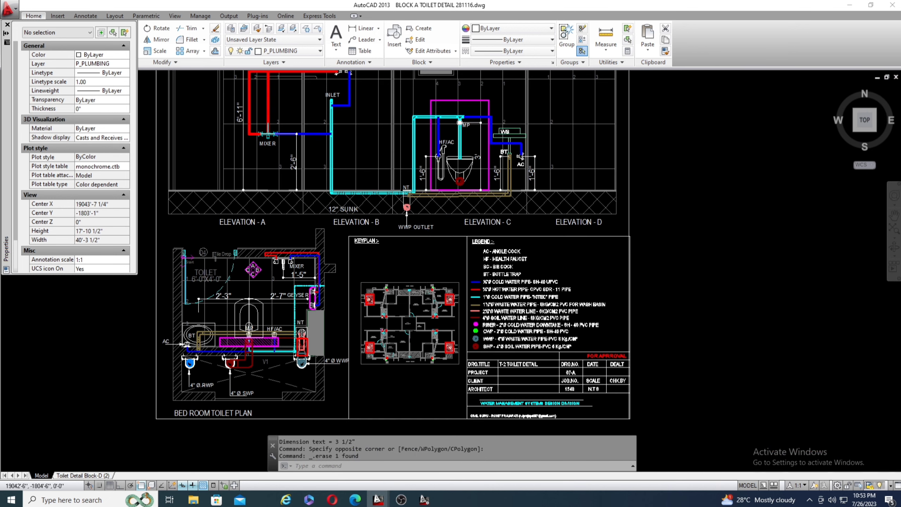
pyautogui.scroll(-4, 427, 301)
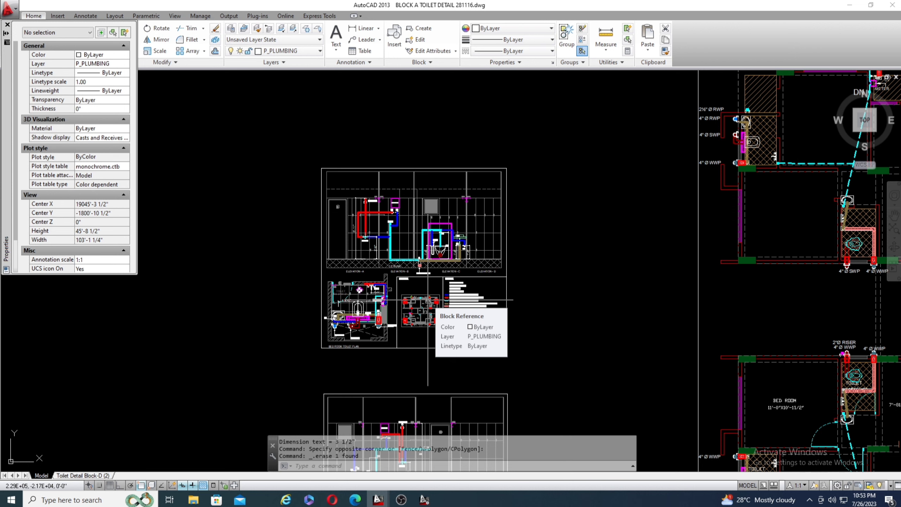
pyautogui.scroll(5, 440, 266)
pyautogui.scroll(-5, 398, 244)
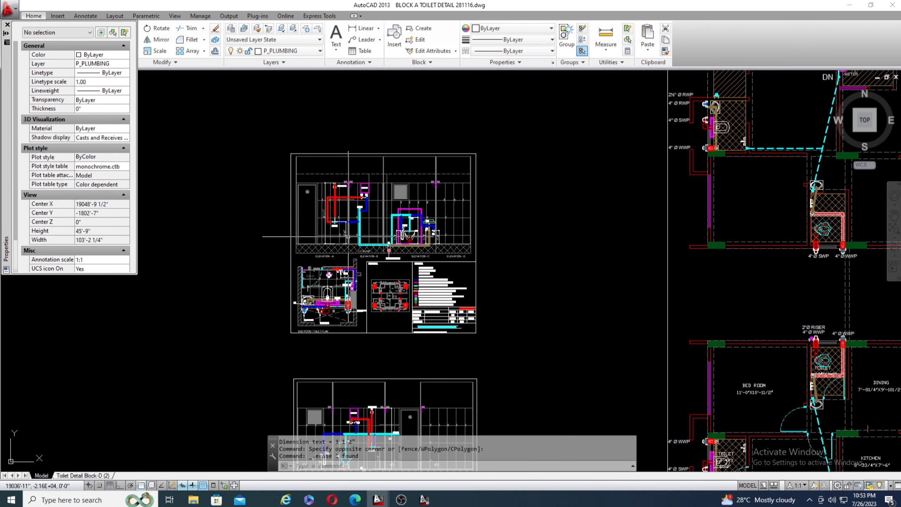